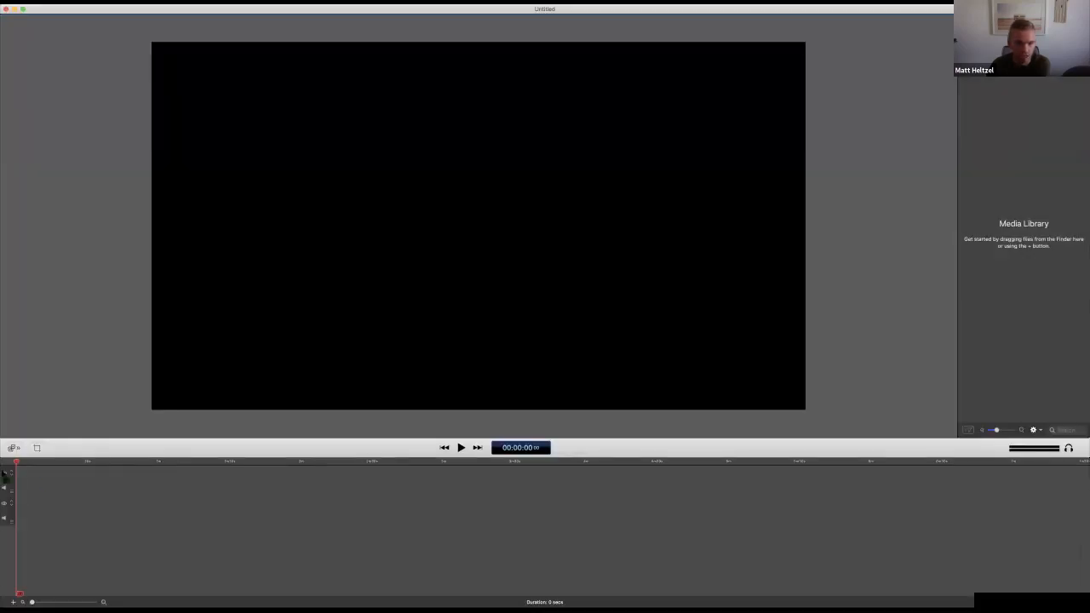
Place the IMG_0531.MOV clip at the start of the timeline, skim through it, and return the playhead to the beginning
{"action": "left_click_drag", "start_coordinate": [5, 476], "coordinate": [131, 509]}
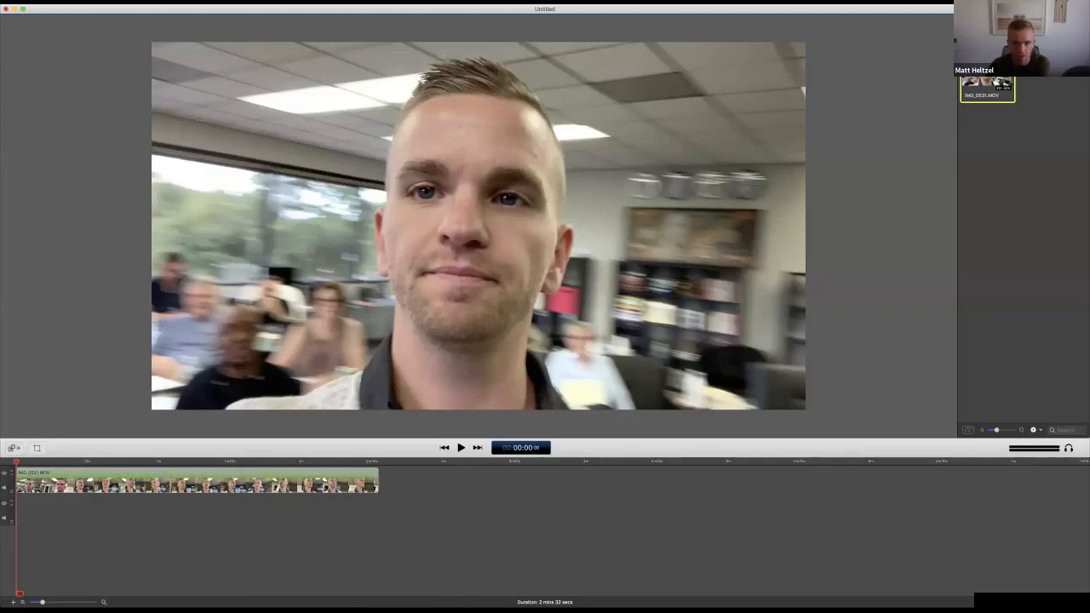
{"action": "left_click", "coordinate": [131, 464]}
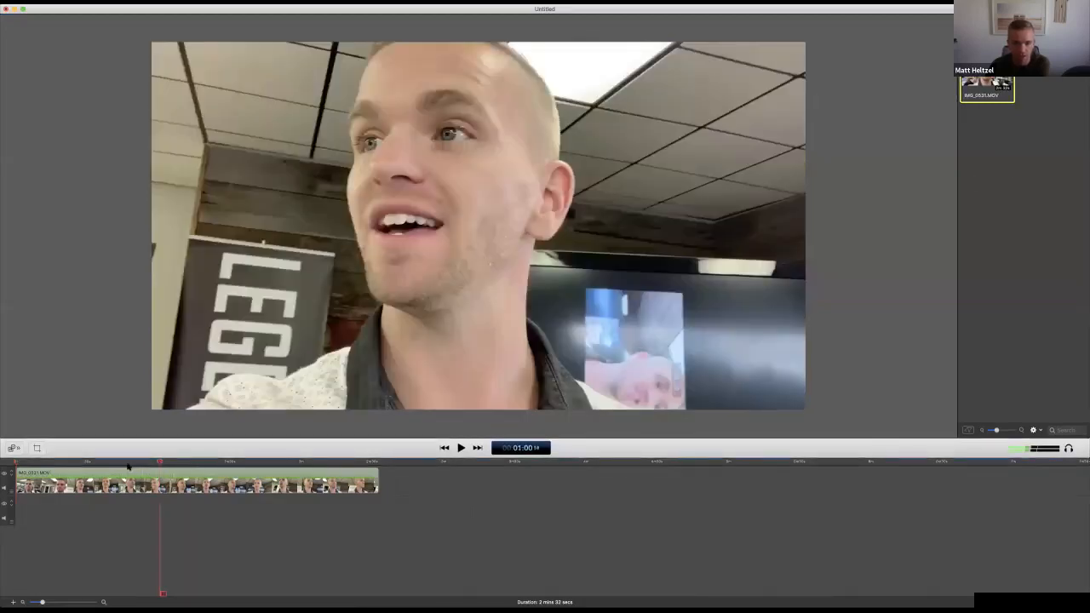
{"action": "left_click", "coordinate": [223, 464]}
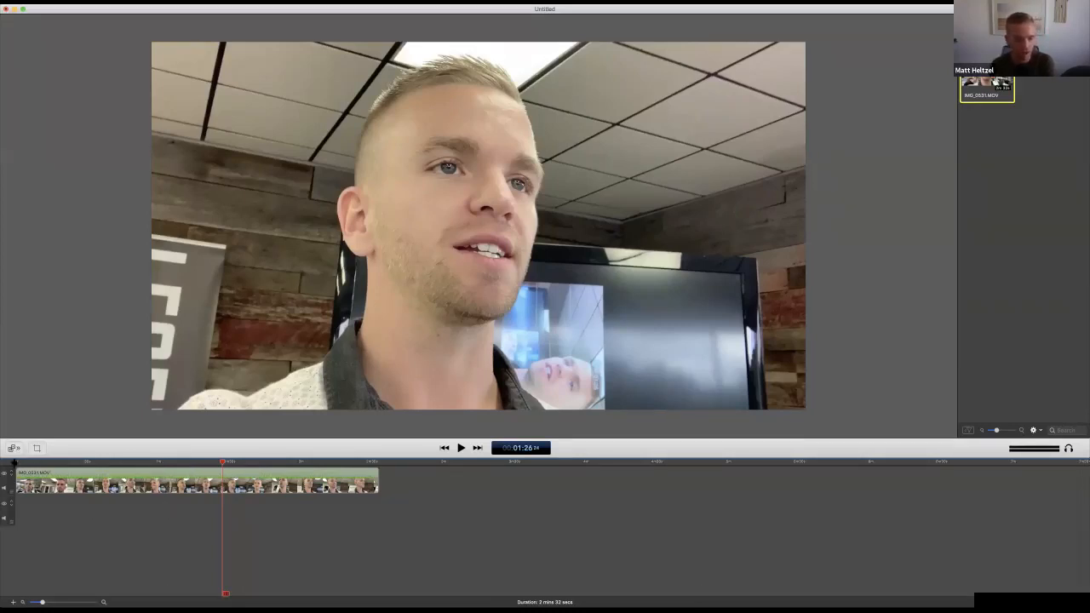
{"action": "left_click", "coordinate": [16, 462]}
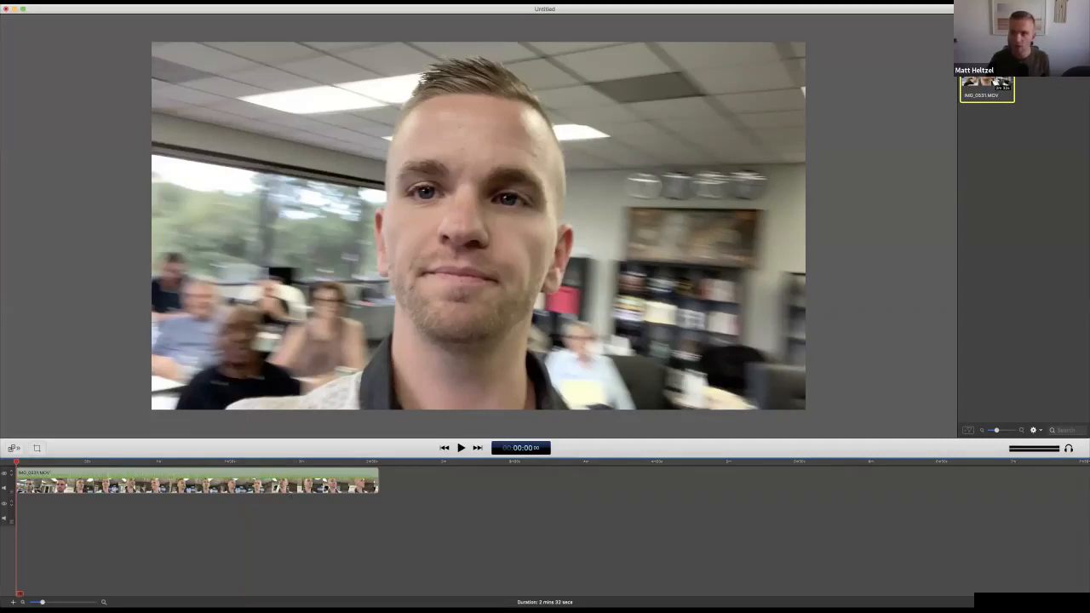
Add a text box reading "here is some text" over the video and centre it in the frame
{"action": "left_click", "coordinate": [1051, 23]}
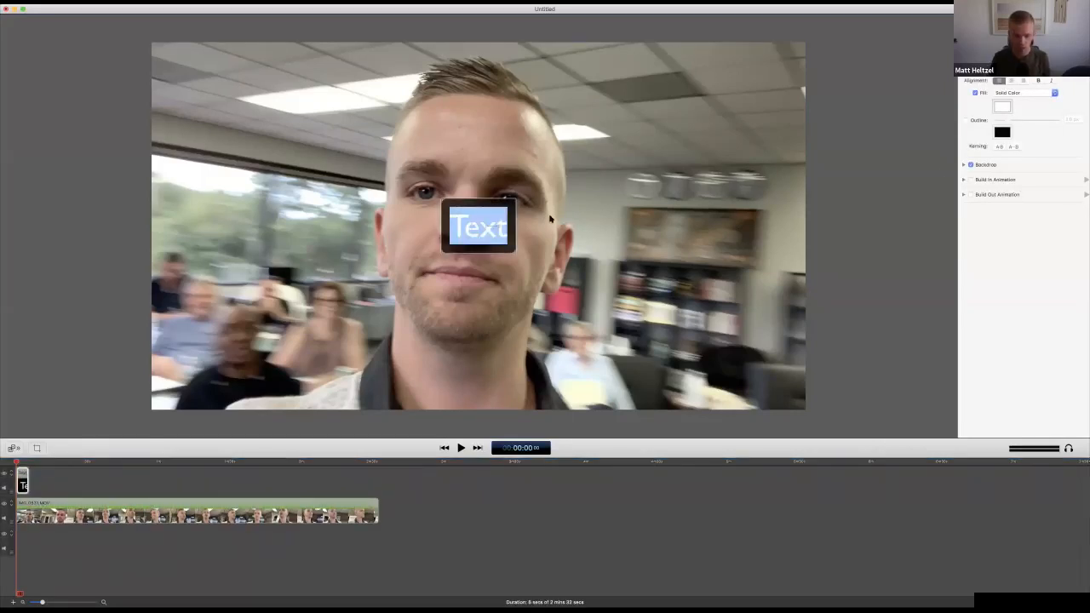
{"action": "type", "text": "here is some"}
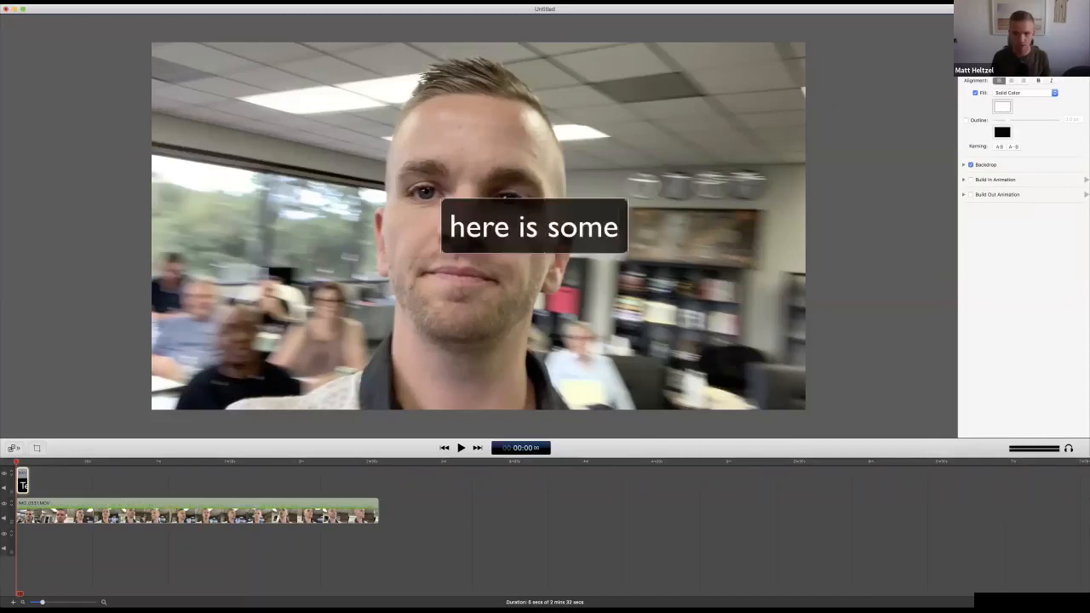
{"action": "type", "text": " text"}
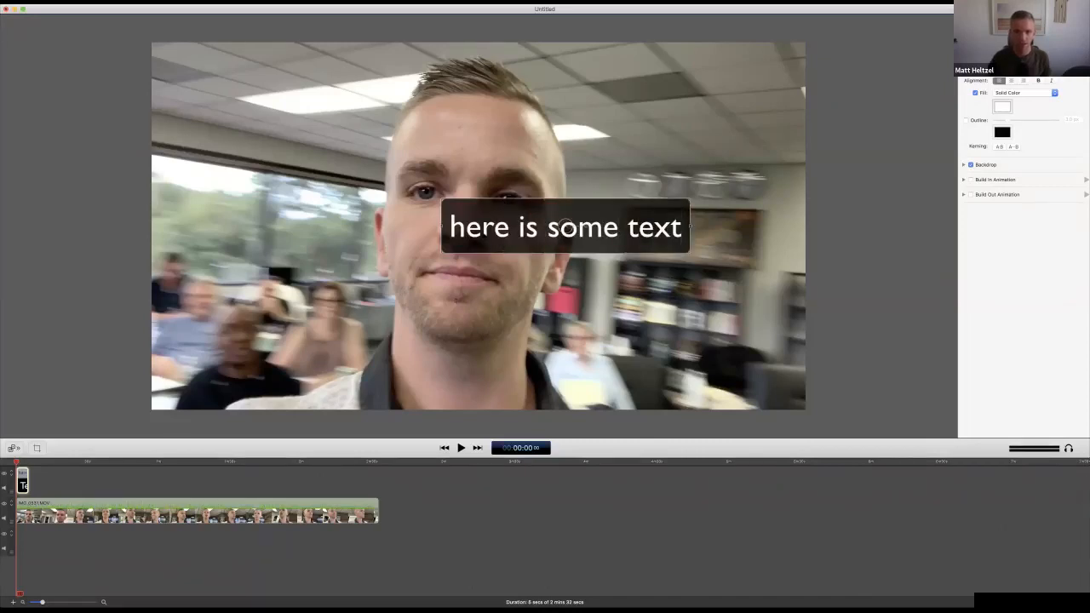
{"action": "left_click_drag", "start_coordinate": [500, 230], "coordinate": [414, 231]}
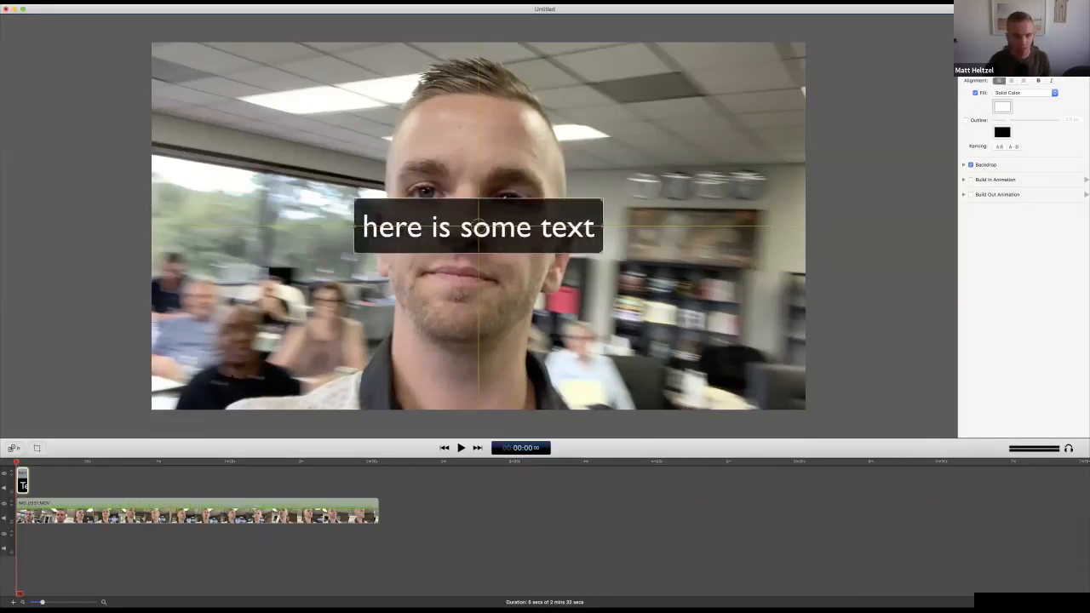
Shift the text clip to start about 3 seconds into the video and play back its appearance up to the five-second mark
{"action": "left_click_drag", "start_coordinate": [22, 479], "coordinate": [28, 481]}
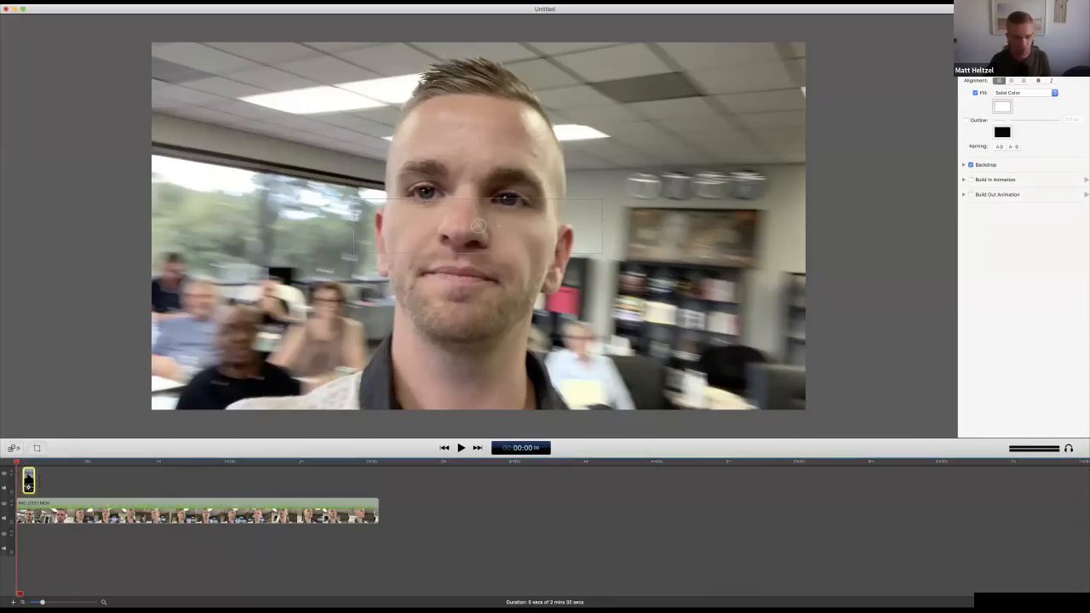
{"action": "key", "text": "space"}
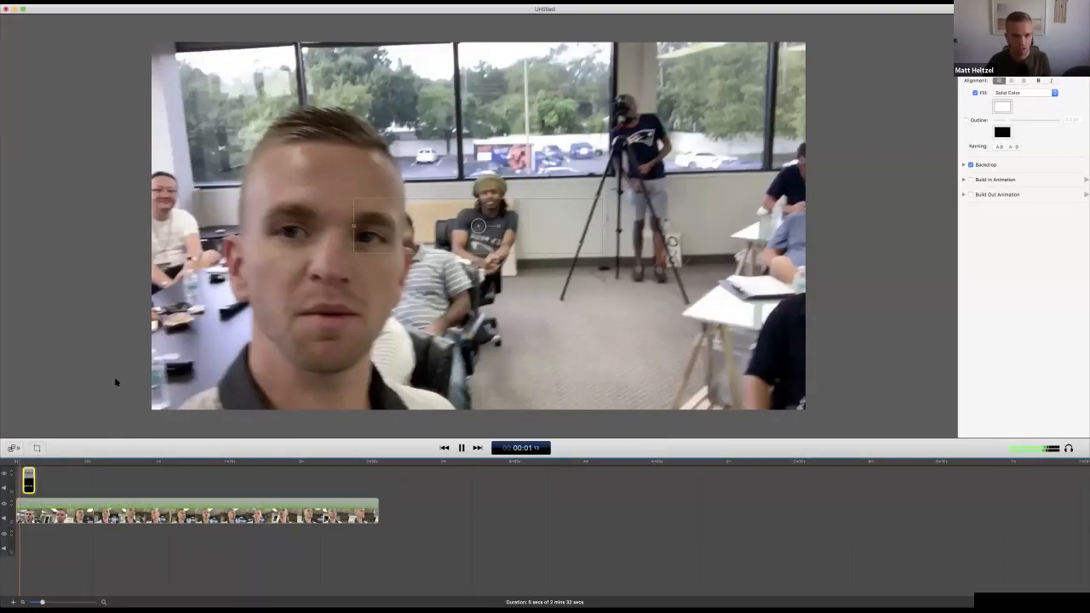
{"action": "left_click", "coordinate": [117, 382]}
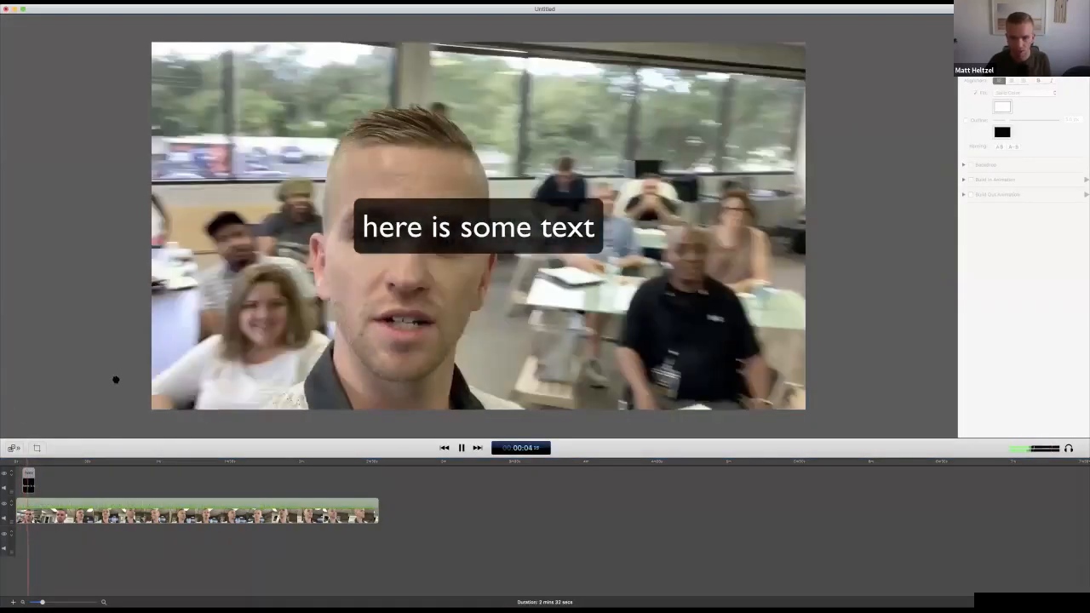
{"action": "key", "text": "space"}
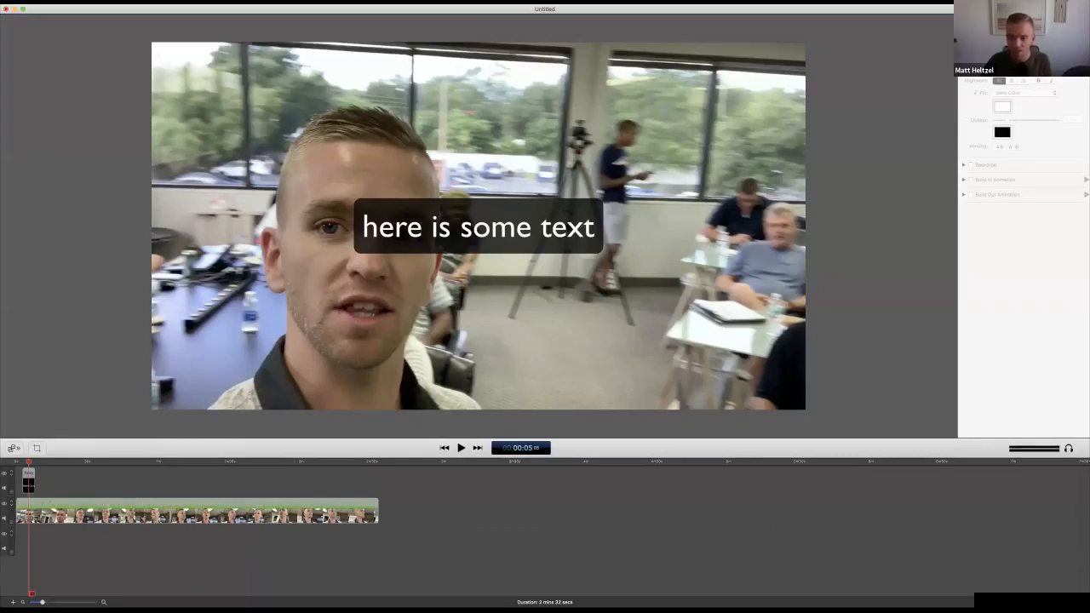
Move the text box to the lower-left edge of the video frame and set its backdrop roundness to 0
{"action": "left_click_drag", "start_coordinate": [477, 227], "coordinate": [275, 350]}
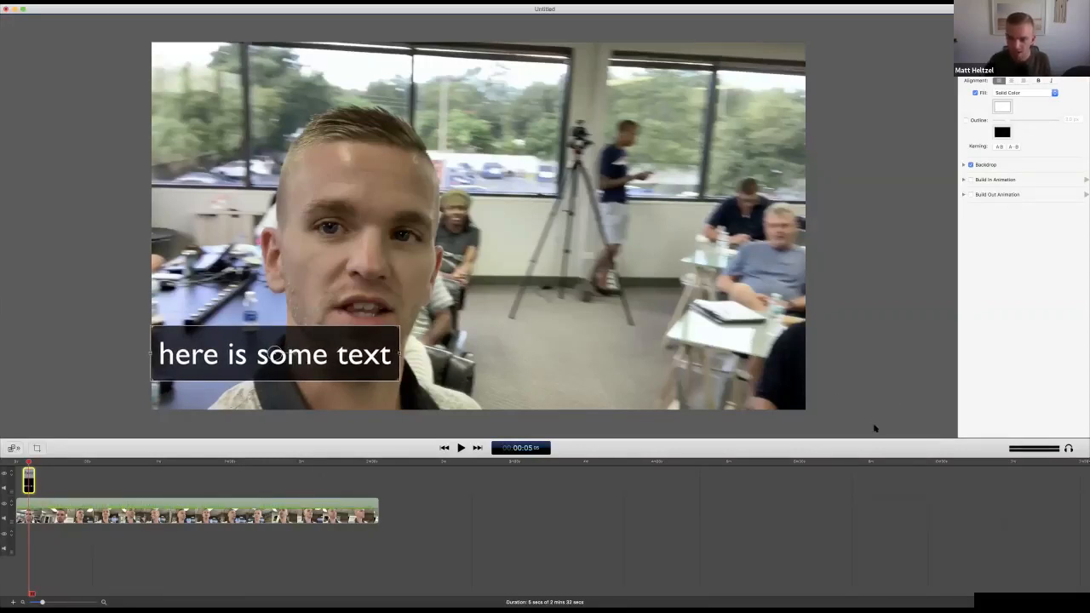
{"action": "left_click", "coordinate": [970, 165]}
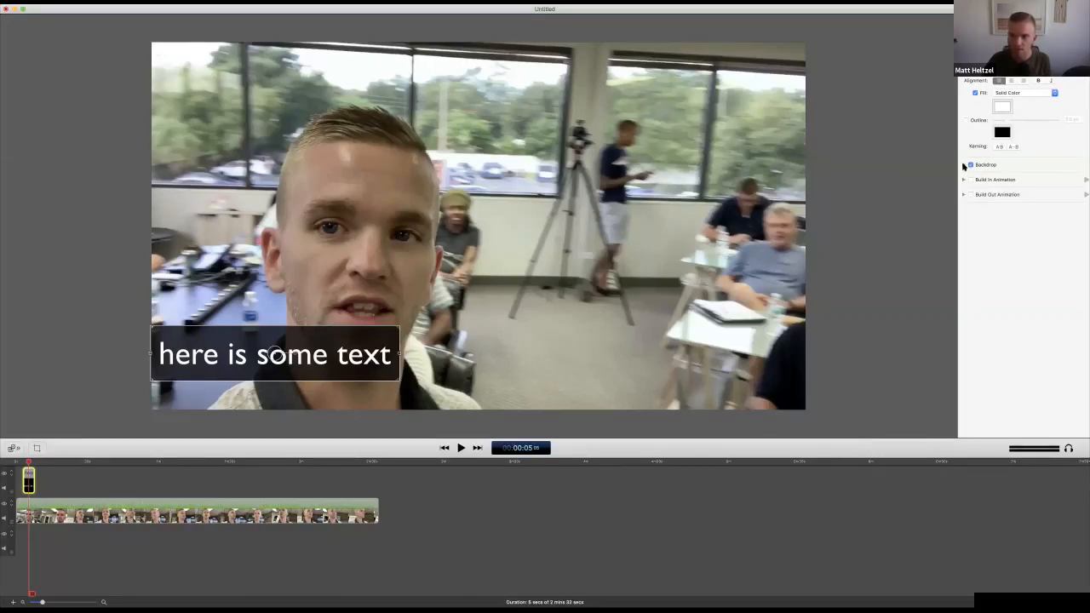
{"action": "left_click", "coordinate": [963, 165]}
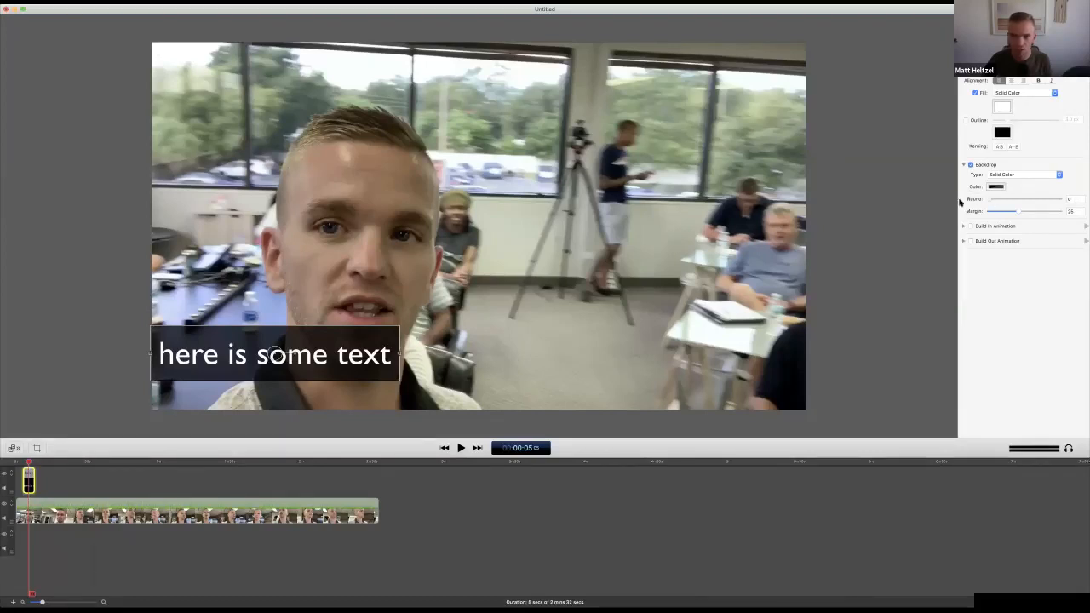
{"action": "left_click", "coordinate": [541, 340]}
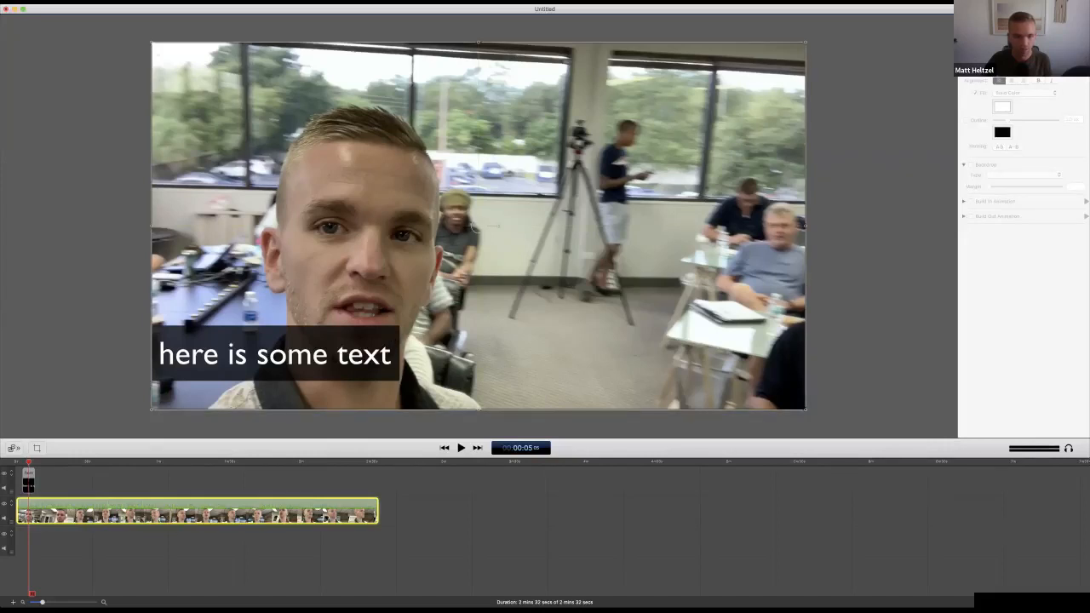
Replace the text box's sample wording with the speaker's full name
{"action": "left_click", "coordinate": [263, 352]}
{"action": "left_click", "coordinate": [474, 226]}
{"action": "left_click", "coordinate": [332, 418]}
{"action": "left_click", "coordinate": [220, 341]}
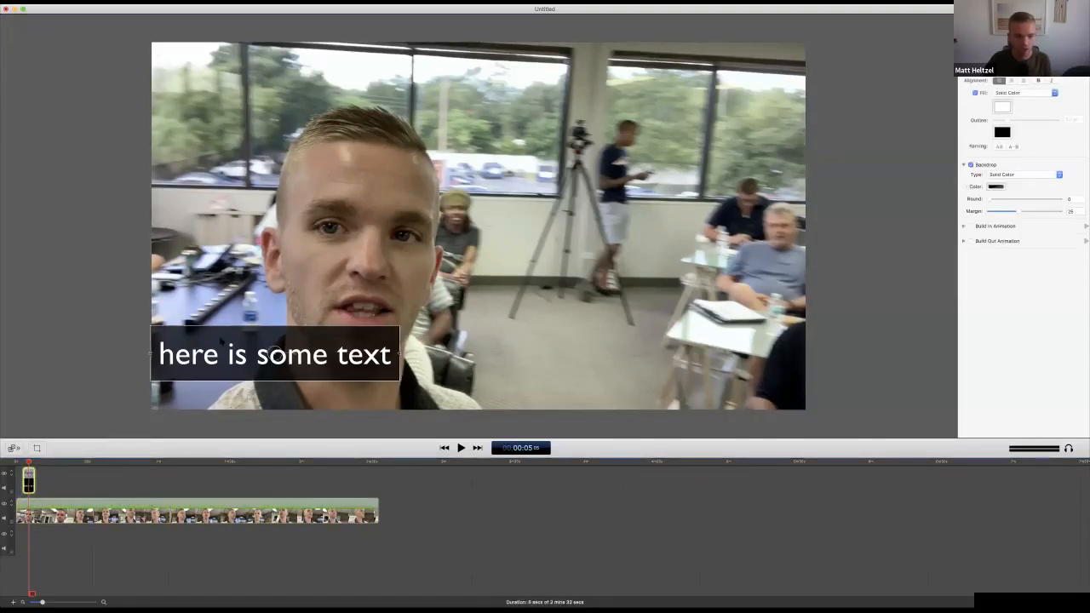
{"action": "triple_click", "coordinate": [230, 351]}
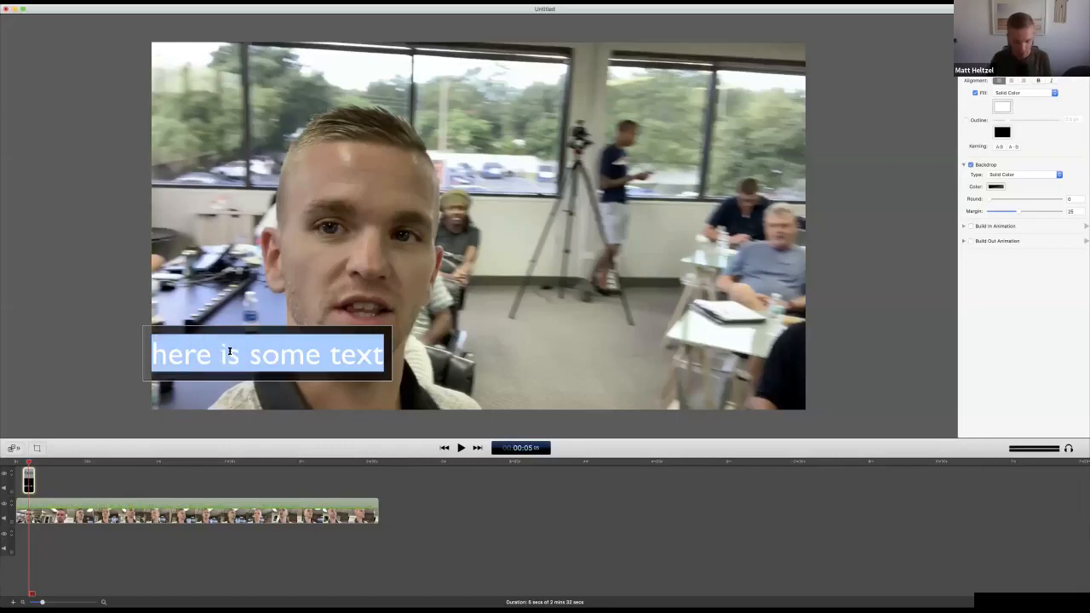
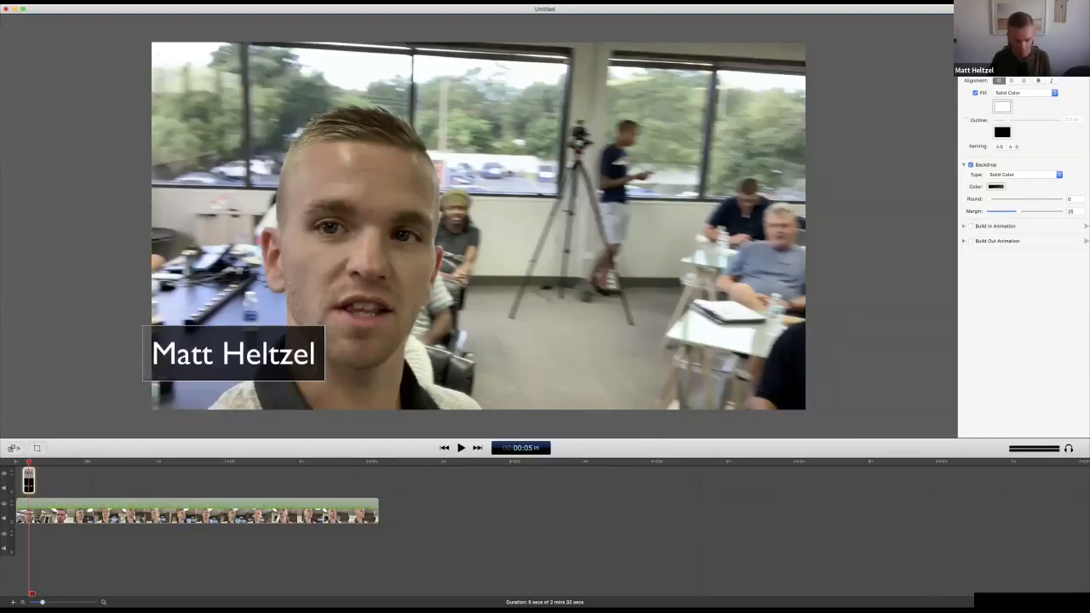
Add a second line reading "Coffee Expert" beneath the name in the text box
{"action": "key", "text": "Return"}
{"action": "type", "text": "C"}
{"action": "key", "text": "BackSpace"}
{"action": "key", "text": "BackSpace"}
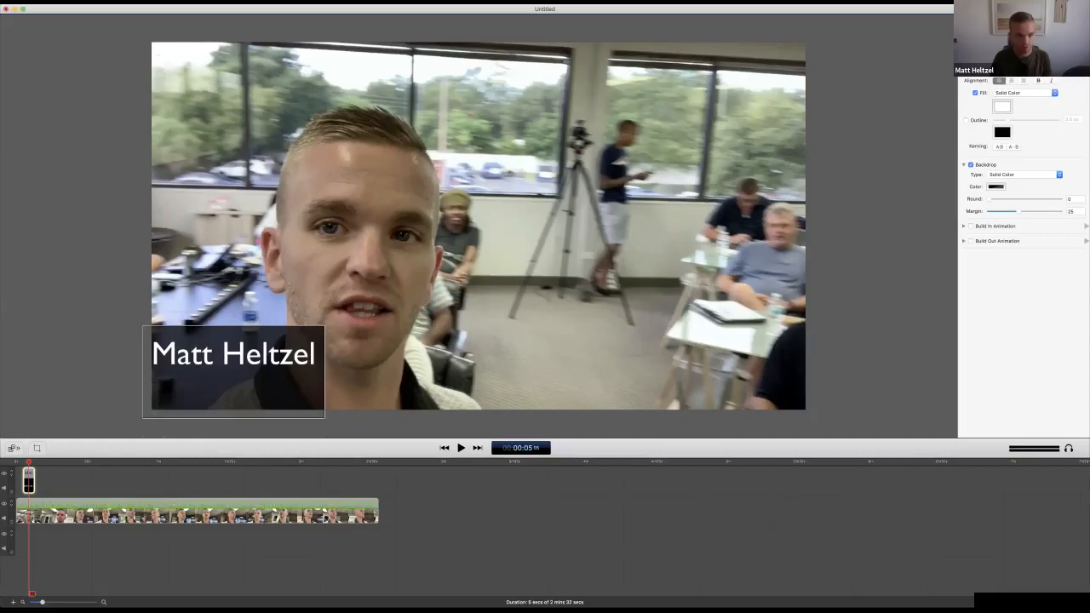
{"action": "key", "text": "Return"}
{"action": "type", "text": "Coffee"}
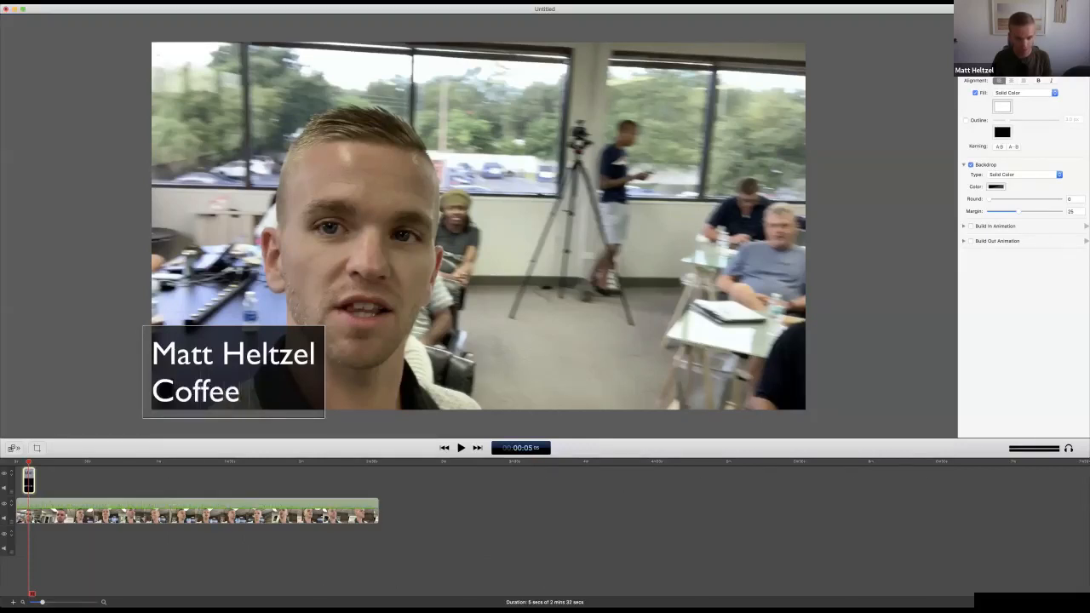
{"action": "type", "text": " Expert"}
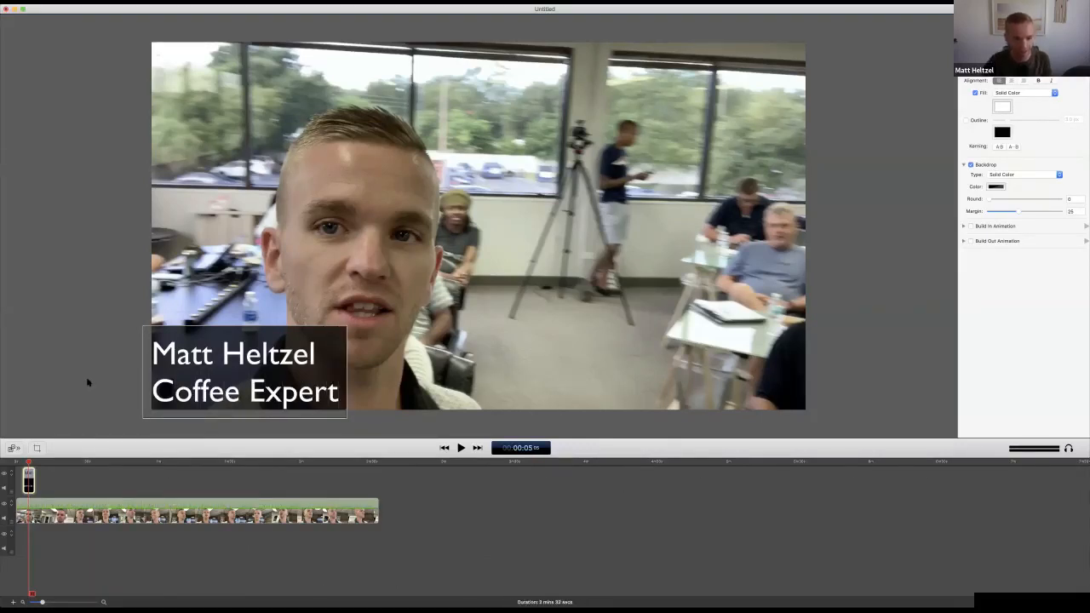
Move the two-line title to the lower-right area of the video, flush with the frame's right edge
{"action": "left_click", "coordinate": [244, 371]}
{"action": "left_click_drag", "start_coordinate": [245, 371], "coordinate": [712, 346]}
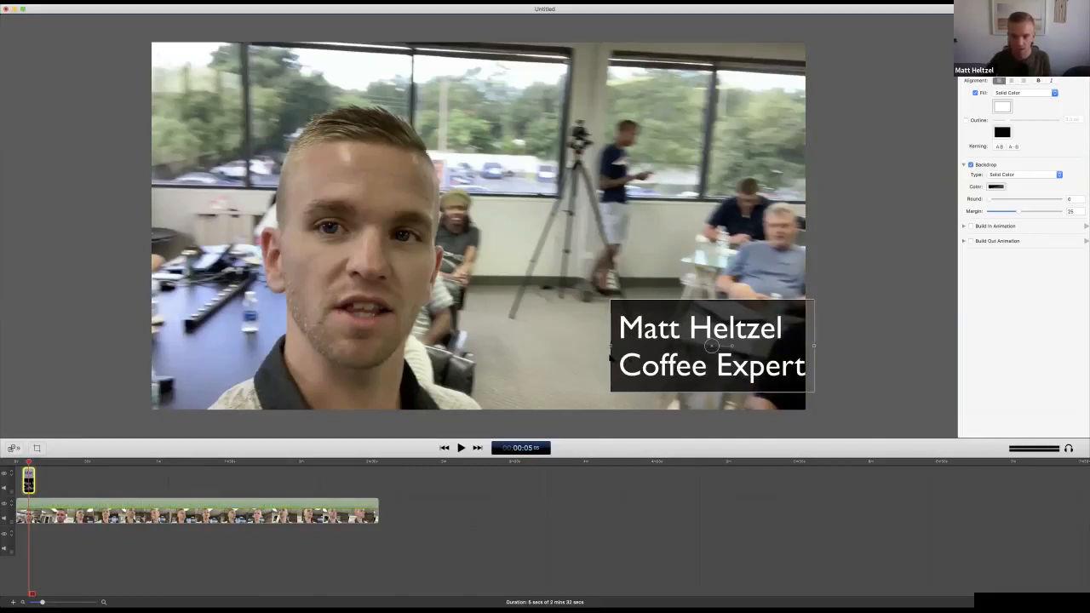
{"action": "left_click_drag", "start_coordinate": [610, 357], "coordinate": [603, 358]}
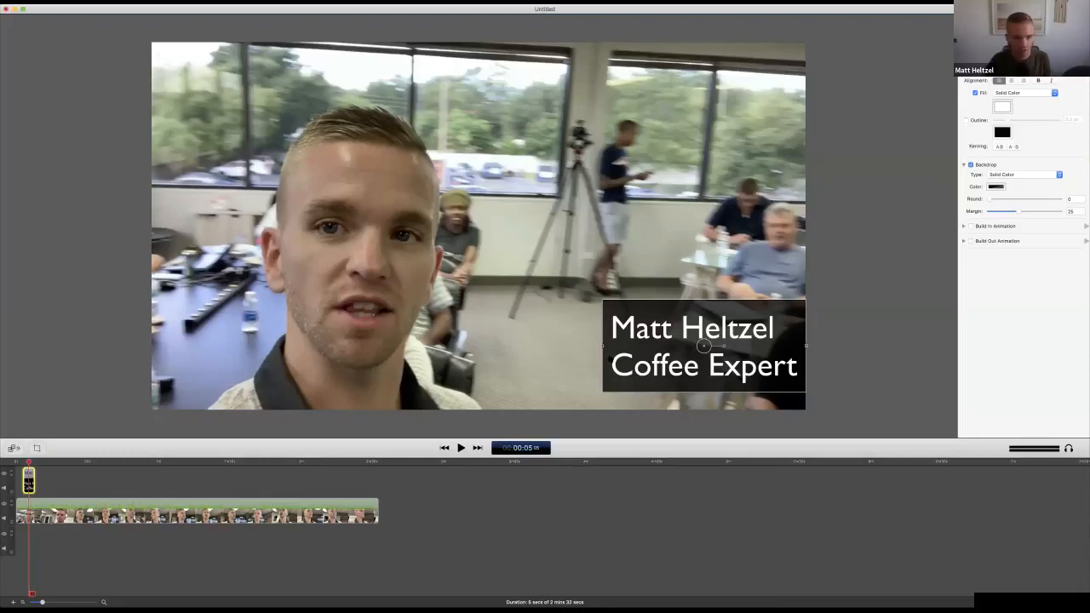
Switch to the Legendary Marketer page in Chrome and replay the Day 1 video's opening to examine its animated name title
{"action": "key", "text": "super+Tab"}
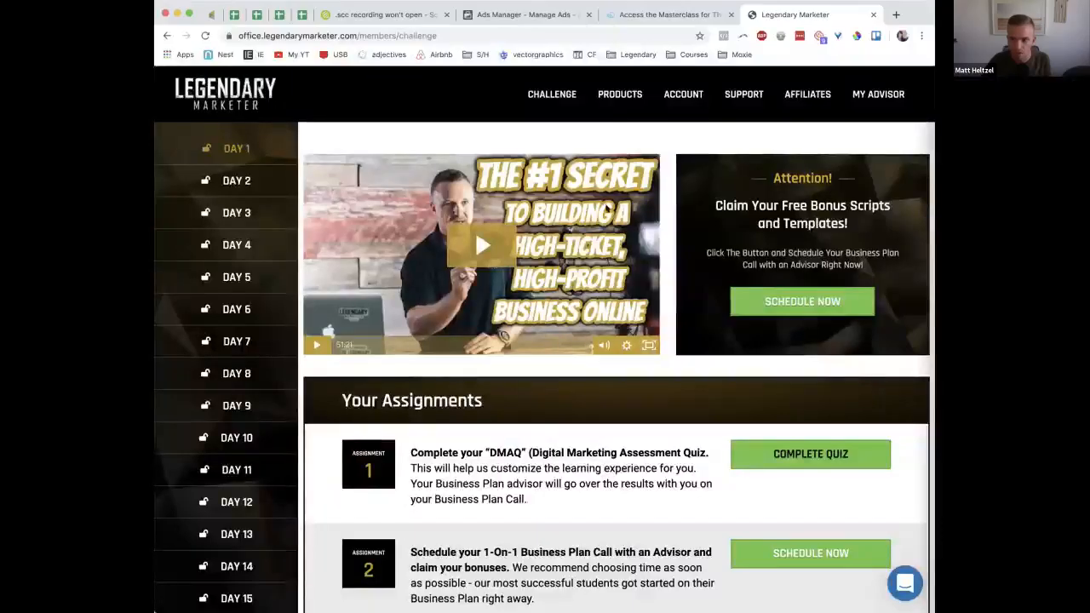
{"action": "left_click", "coordinate": [475, 230]}
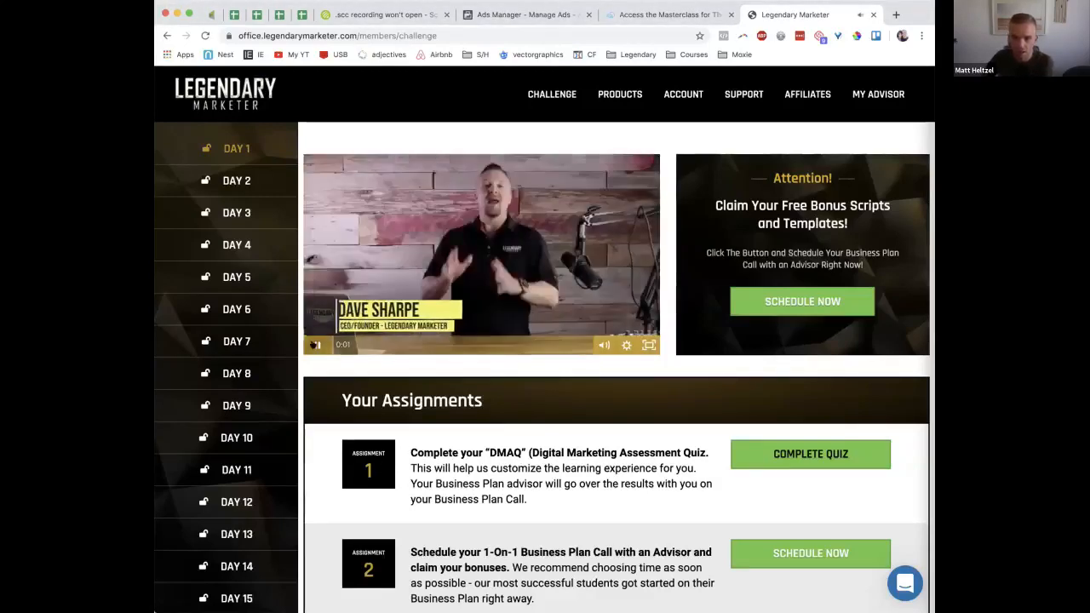
{"action": "left_click", "coordinate": [395, 322]}
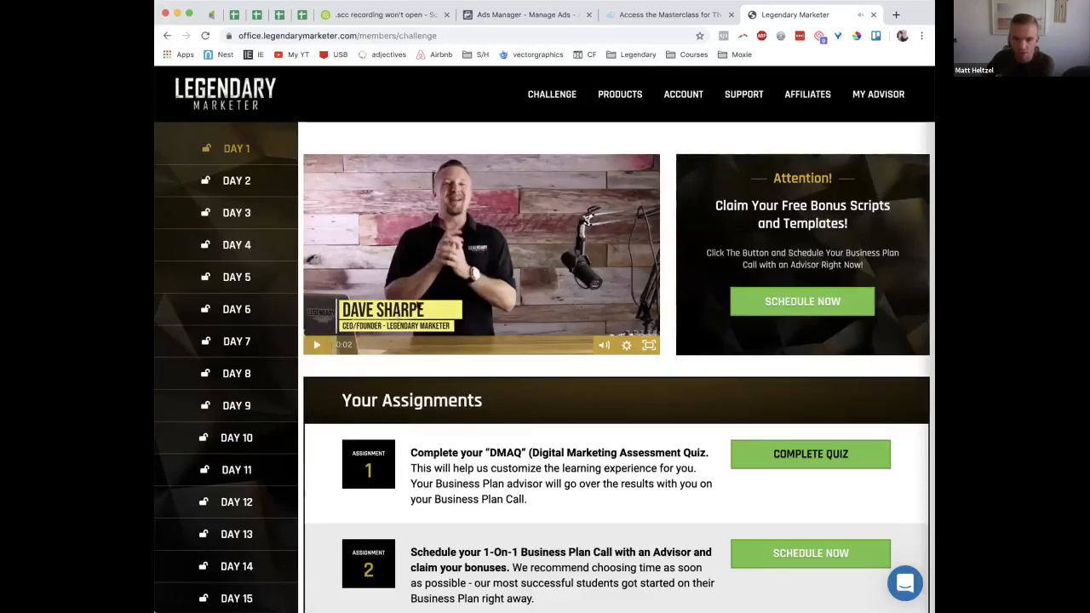
{"action": "left_click_drag", "start_coordinate": [333, 342], "coordinate": [307, 345]}
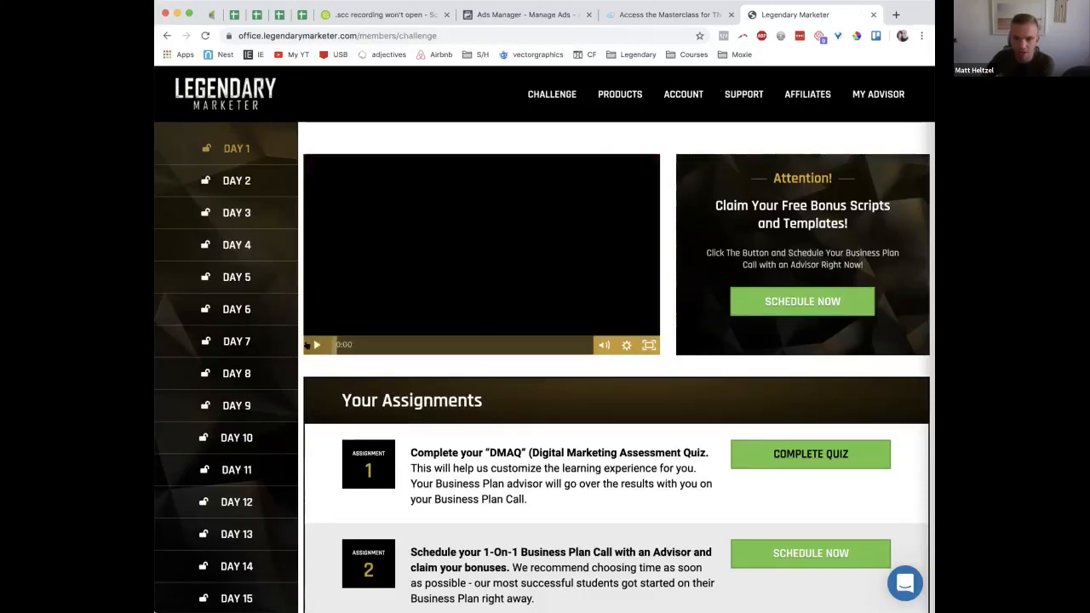
{"action": "left_click", "coordinate": [314, 345]}
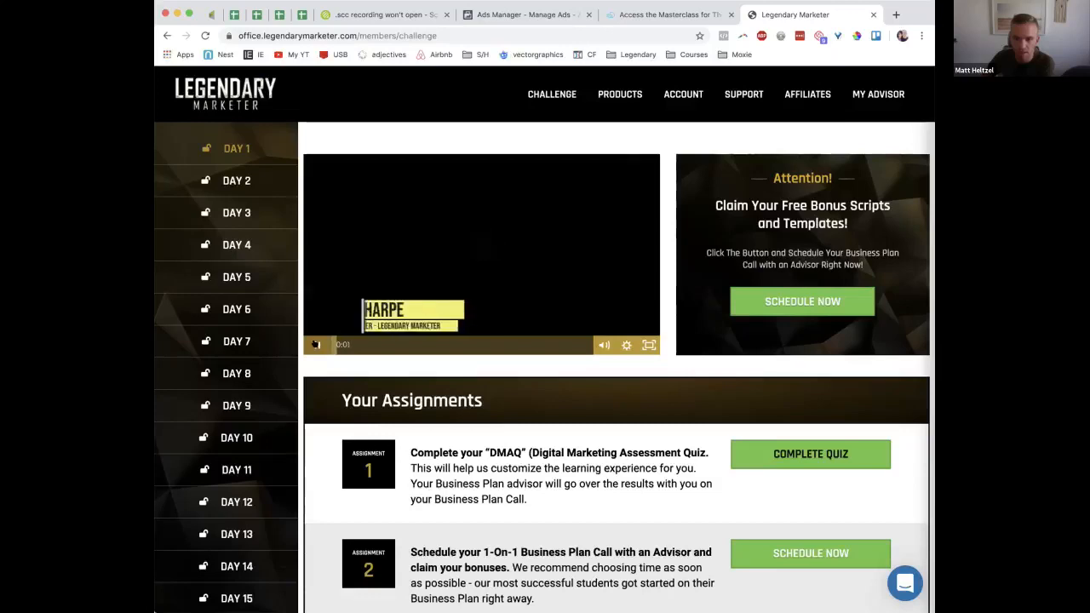
{"action": "left_click", "coordinate": [317, 344]}
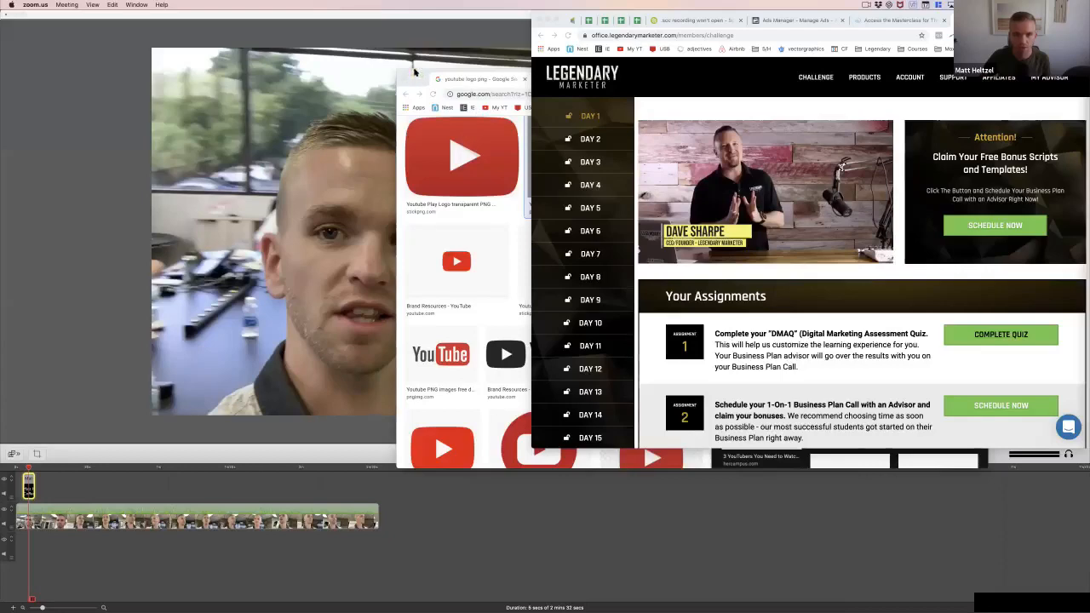
Arrange the windows so the ScreenFlow project sits beside the Legendary Marketer reference video
{"action": "left_click_drag", "start_coordinate": [415, 74], "coordinate": [642, 130]}
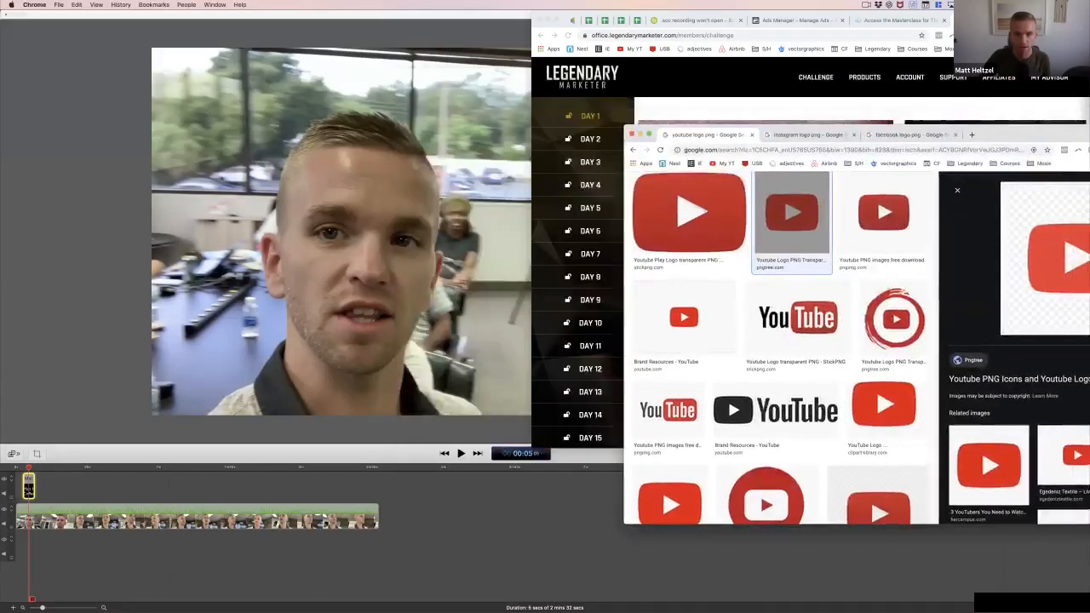
{"action": "left_click", "coordinate": [590, 183]}
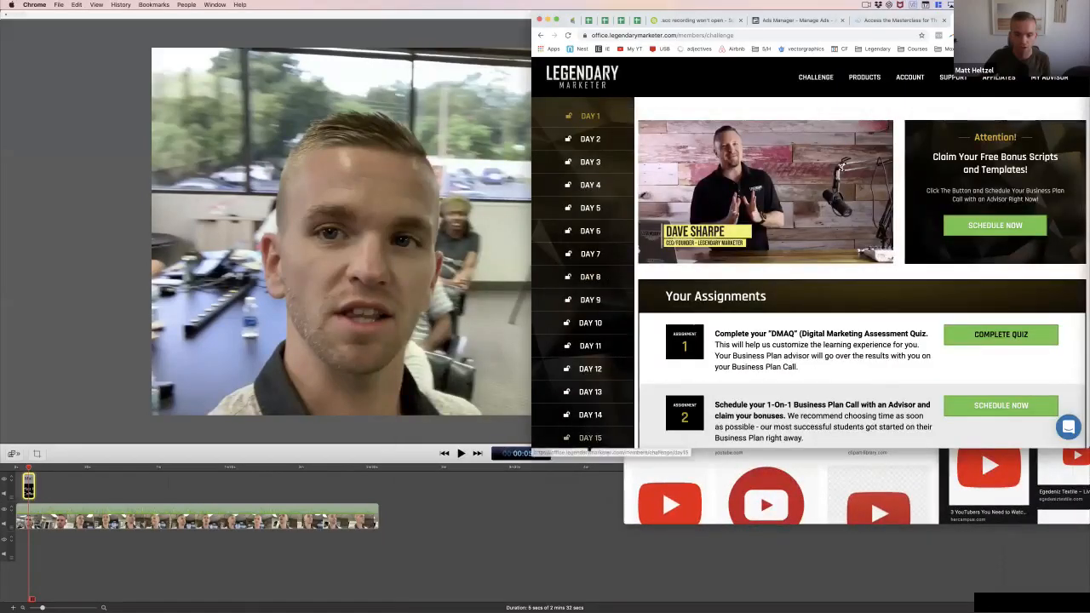
{"action": "left_click_drag", "start_coordinate": [533, 439], "coordinate": [619, 584]}
{"action": "left_click", "coordinate": [569, 480]}
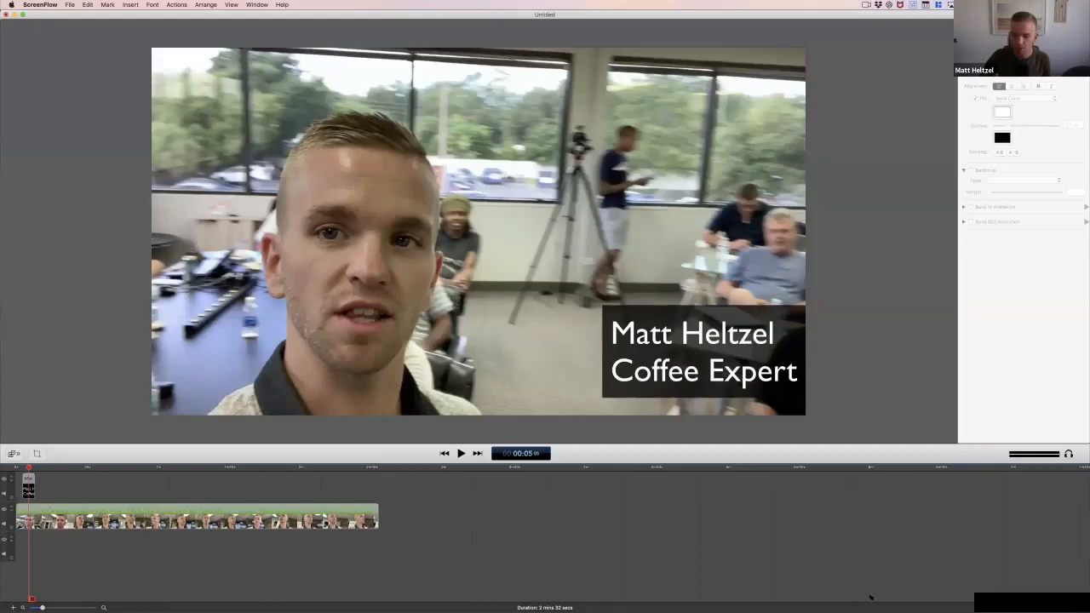
{"action": "left_click_drag", "start_coordinate": [871, 598], "coordinate": [725, 595]}
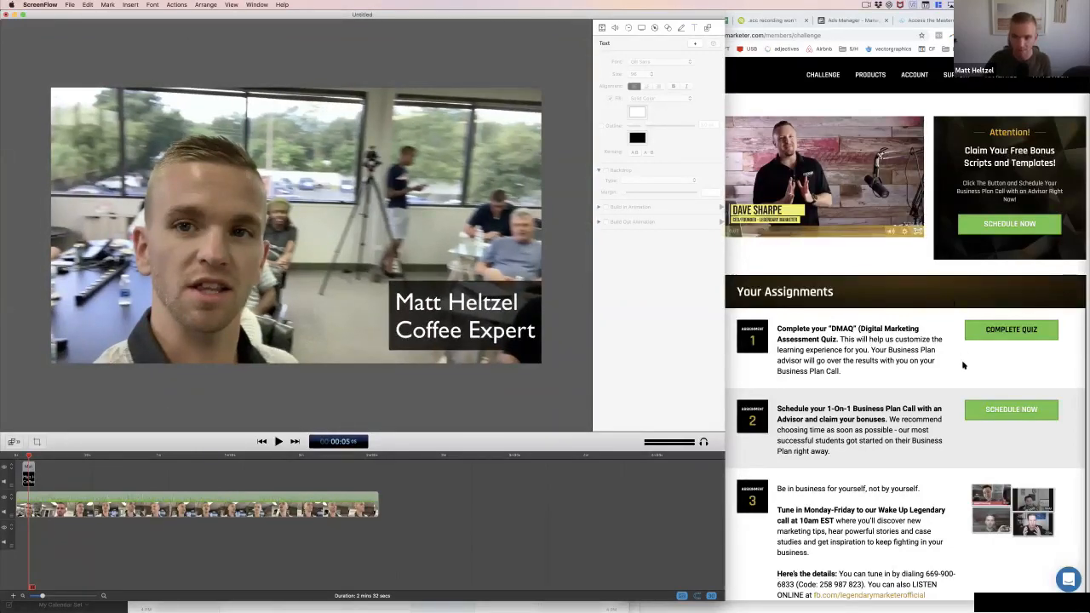
Select the name title and realign it with the right edge of the video frame
{"action": "left_click", "coordinate": [460, 316]}
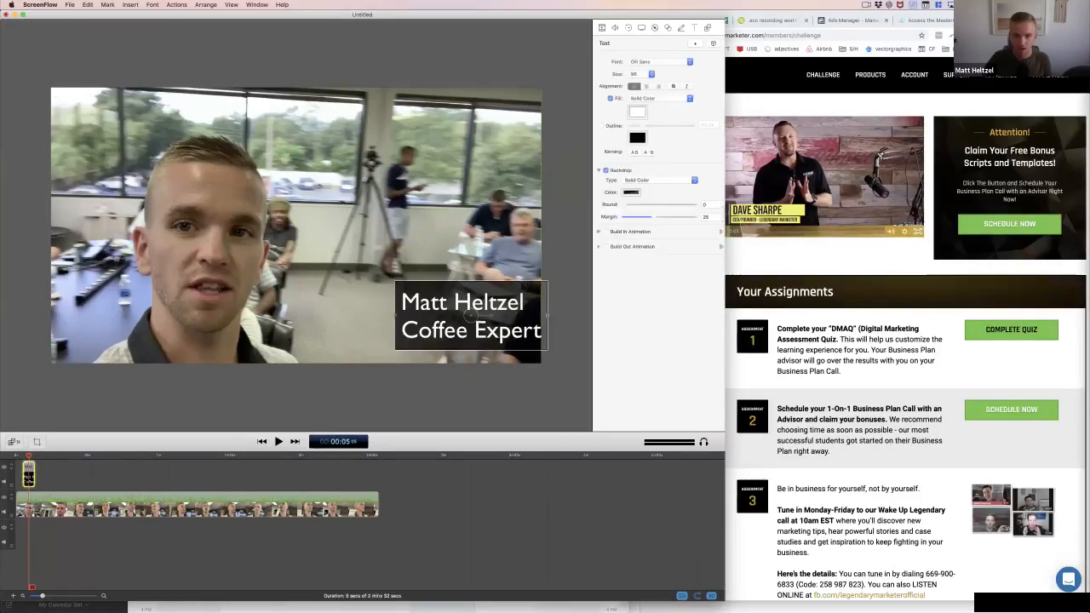
{"action": "left_click_drag", "start_coordinate": [460, 316], "coordinate": [463, 316]}
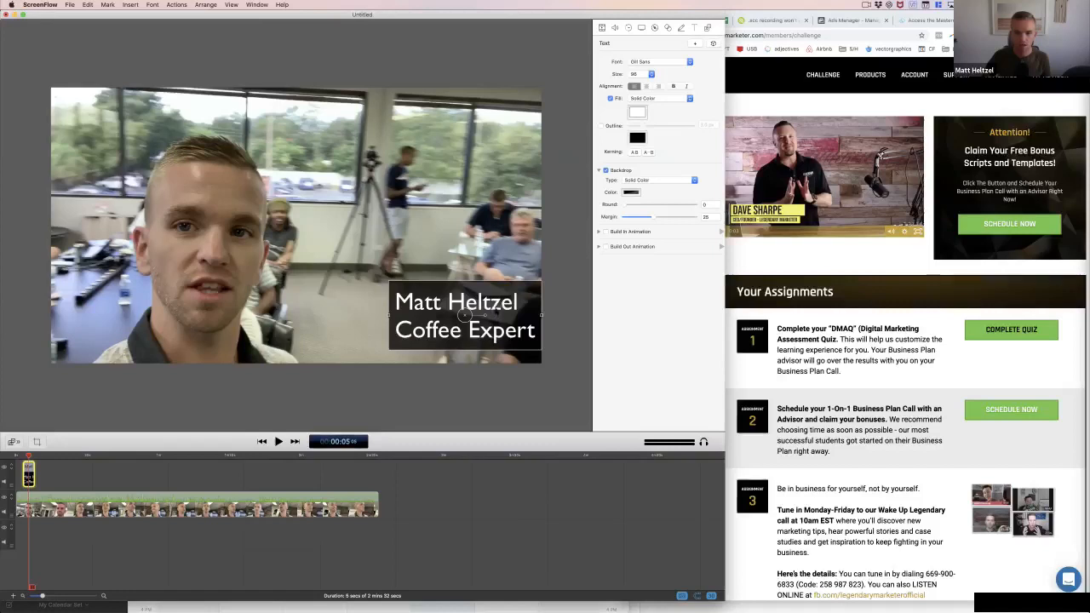
Retype the title's first line as the person's name in capital letters and set the "Coffee Expert" line's font size to 48
{"action": "double_click", "coordinate": [495, 308]}
{"action": "triple_click", "coordinate": [495, 309]}
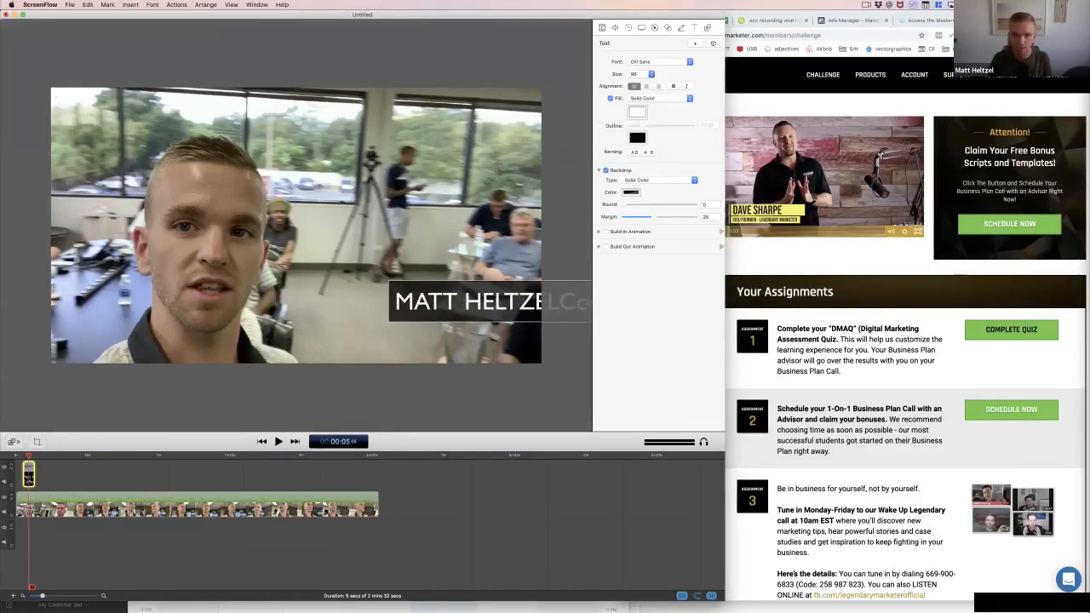
{"action": "key", "text": "Return"}
{"action": "double_click", "coordinate": [491, 331]}
{"action": "triple_click", "coordinate": [491, 330]}
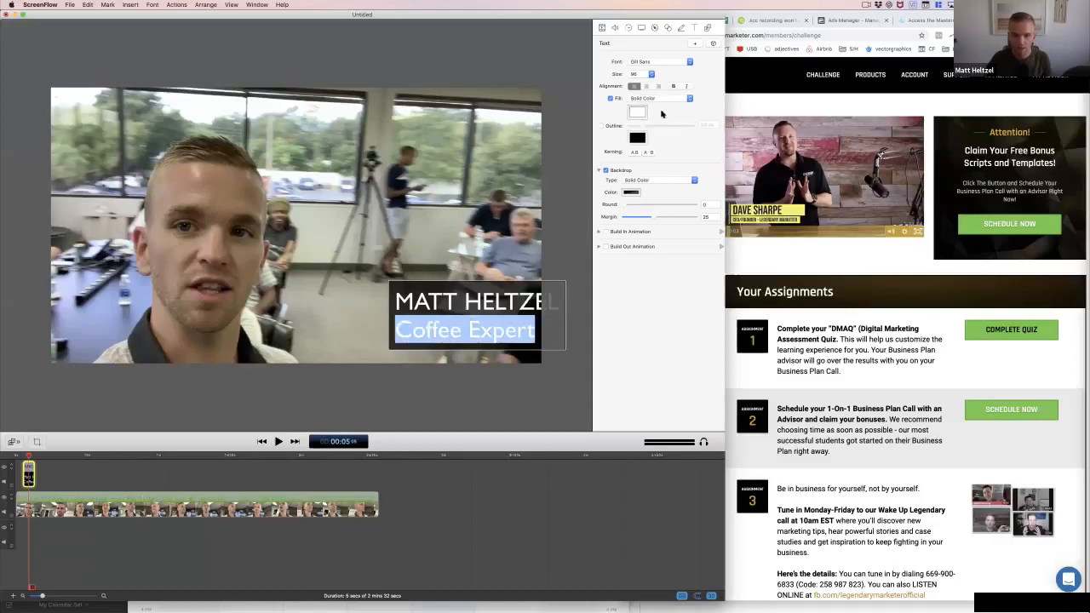
{"action": "left_click", "coordinate": [637, 75]}
{"action": "left_click", "coordinate": [637, 54]}
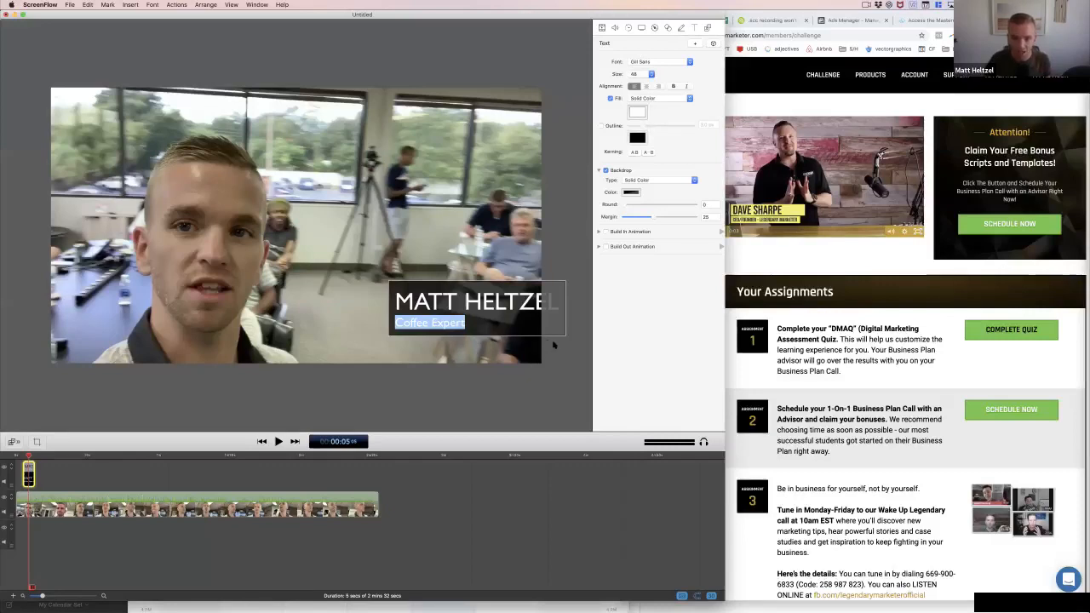
{"action": "key", "text": "Escape"}
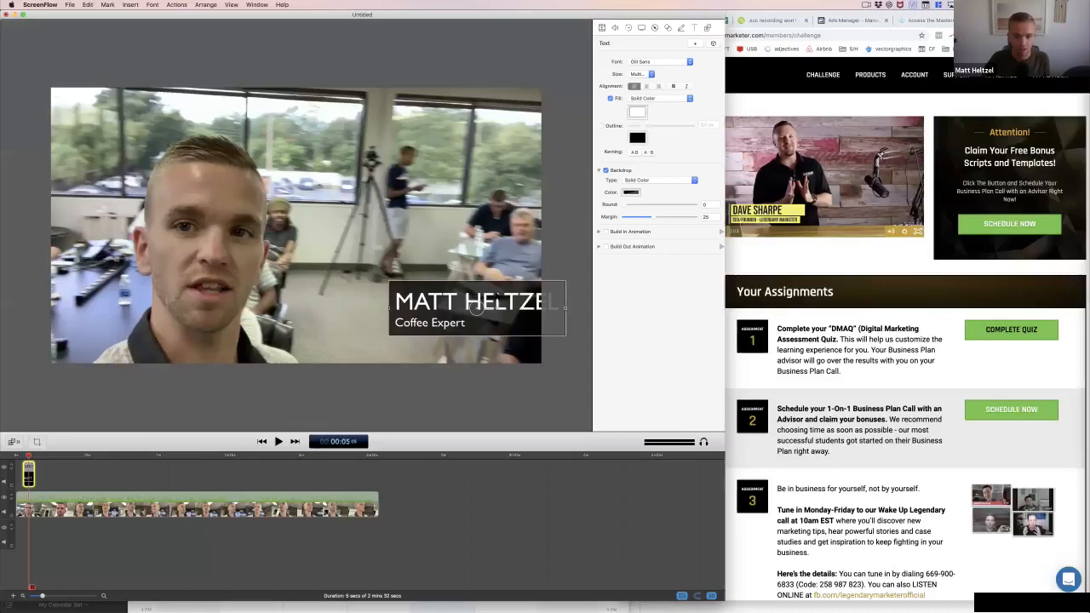
Duplicate the title clip on a second track and line up both title clips in time on the timeline
{"action": "key", "text": "super+v"}
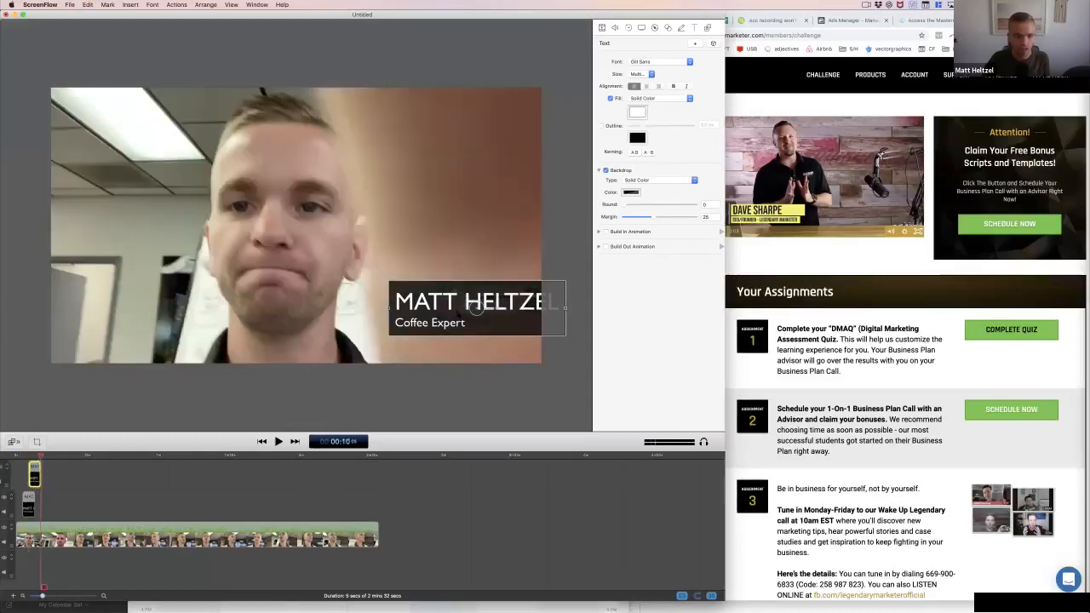
{"action": "left_click_drag", "start_coordinate": [28, 504], "coordinate": [35, 504]}
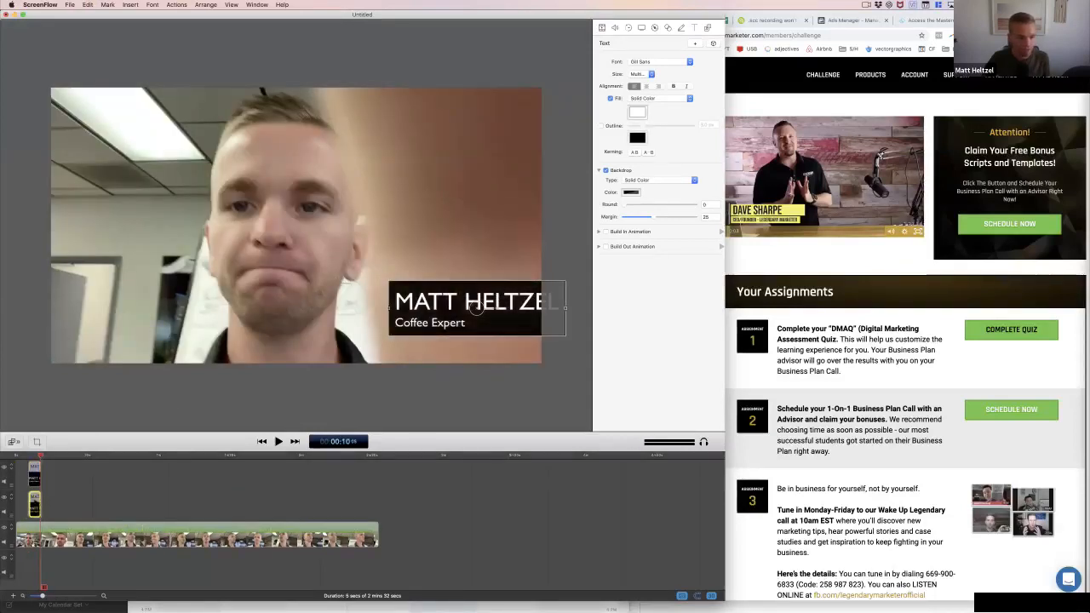
Separate the two title copies vertically at about 7 seconds and remove the "Coffee Expert" line from the upper one
{"action": "left_click", "coordinate": [35, 456]}
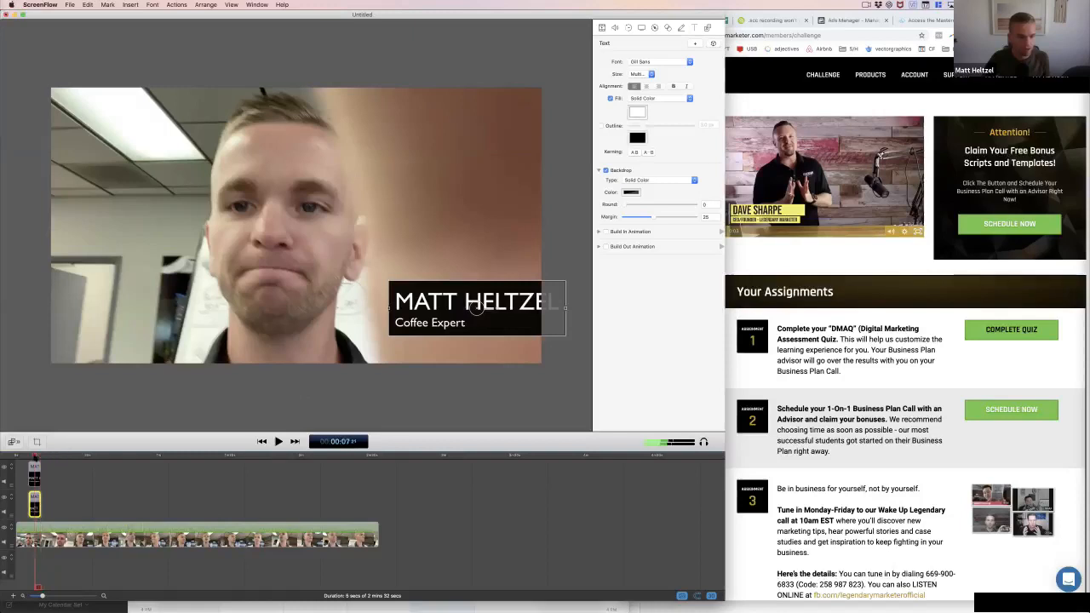
{"action": "left_click_drag", "start_coordinate": [476, 309], "coordinate": [395, 292]}
{"action": "key", "text": "BackSpace"}
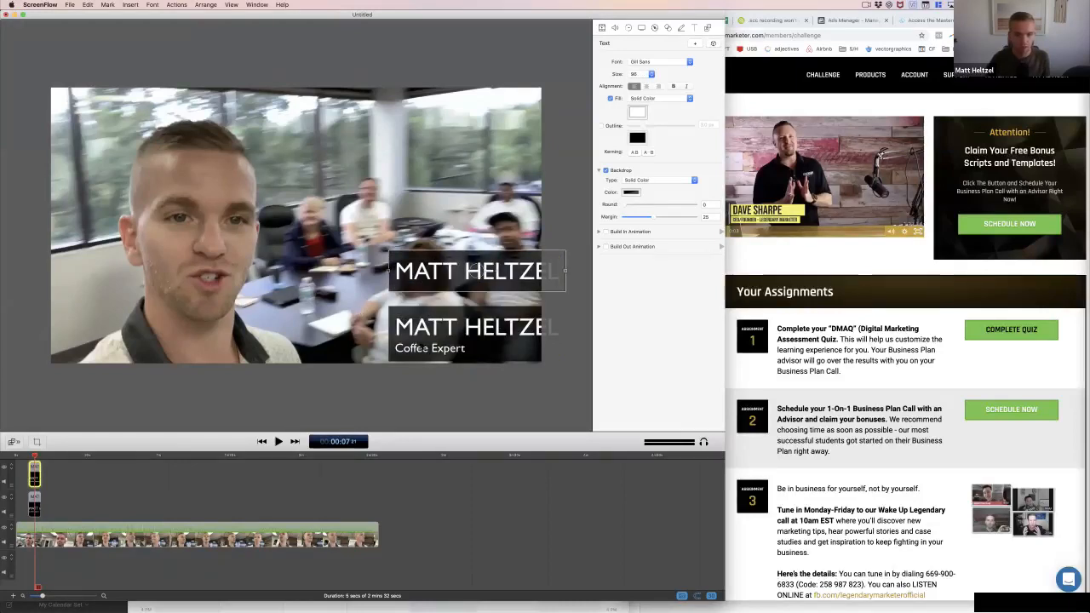
Replace all text in the lower title with COFFEE GURU and start a further phrase after a dash
{"action": "left_click", "coordinate": [423, 346]}
{"action": "triple_click", "coordinate": [422, 346]}
{"action": "key", "text": "super+a"}
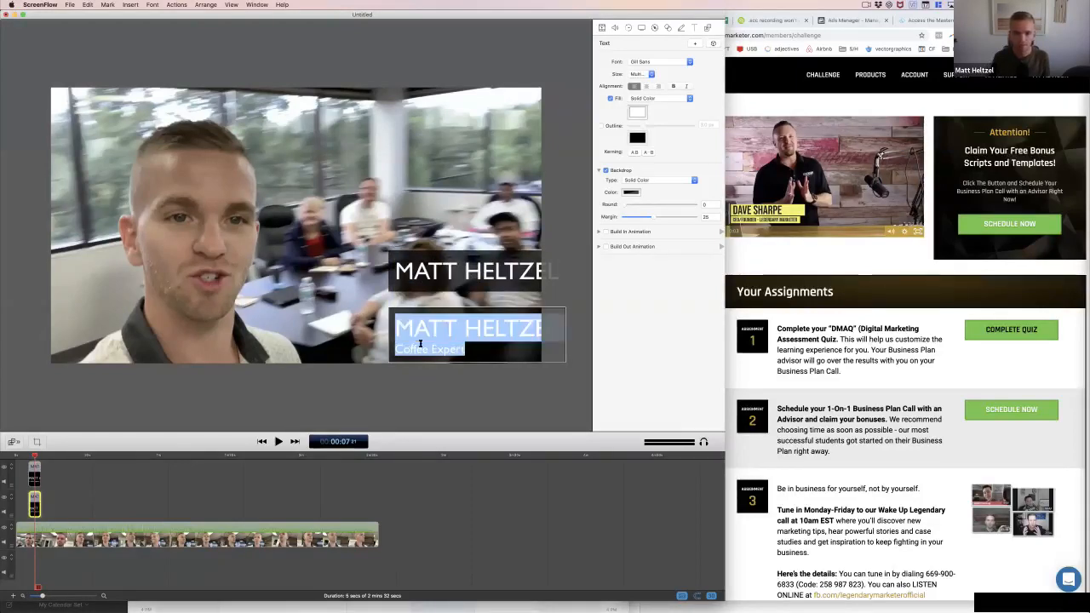
{"action": "type", "text": "COF"}
{"action": "type", "text": "FEE GURU"}
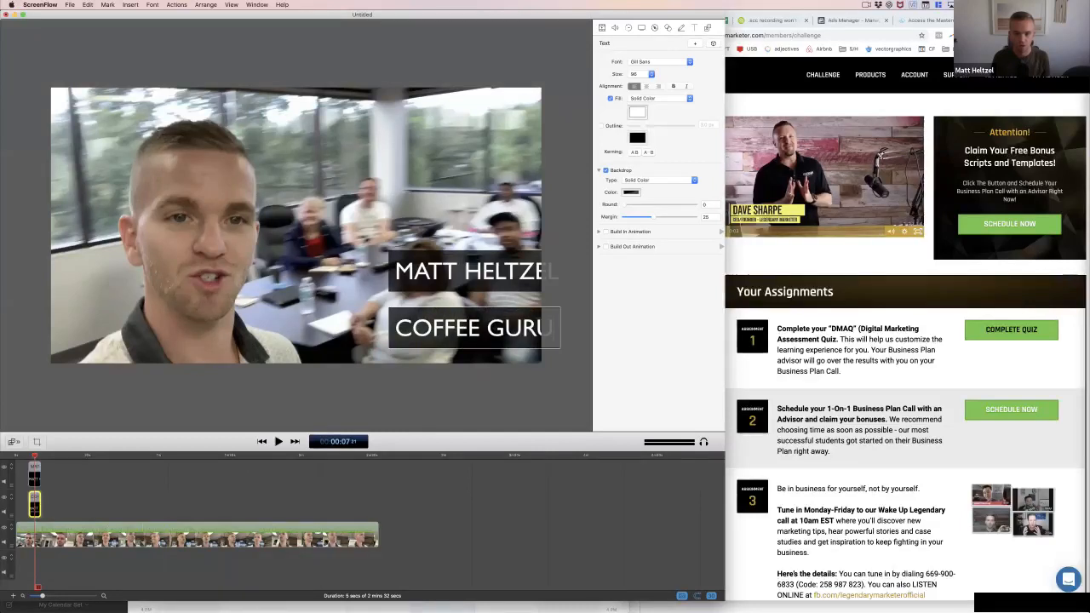
{"action": "type", "text": " - C"}
Replace the lower title's text with COFFEE KNOW-IT-ALL and set its font size to 48
{"action": "key", "text": "super+a"}
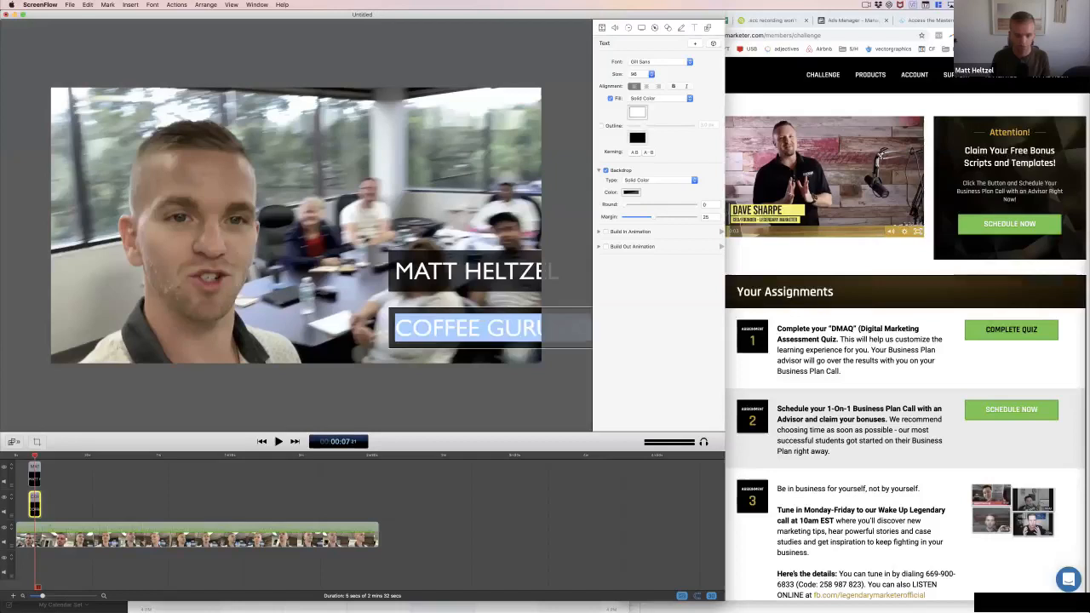
{"action": "type", "text": "COFFEE"}
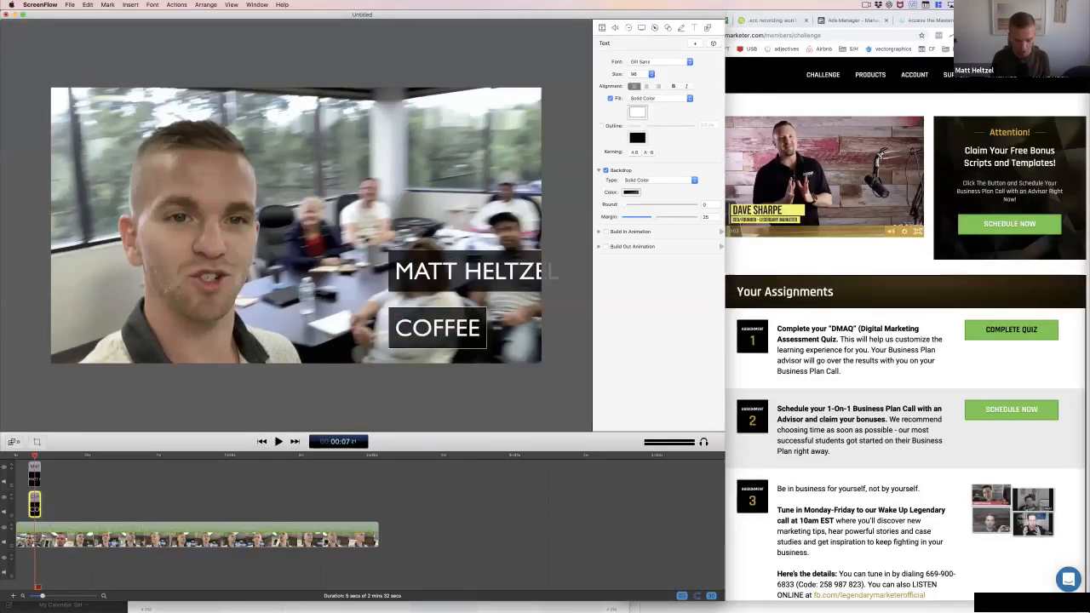
{"action": "type", "text": " KNOW-IT"}
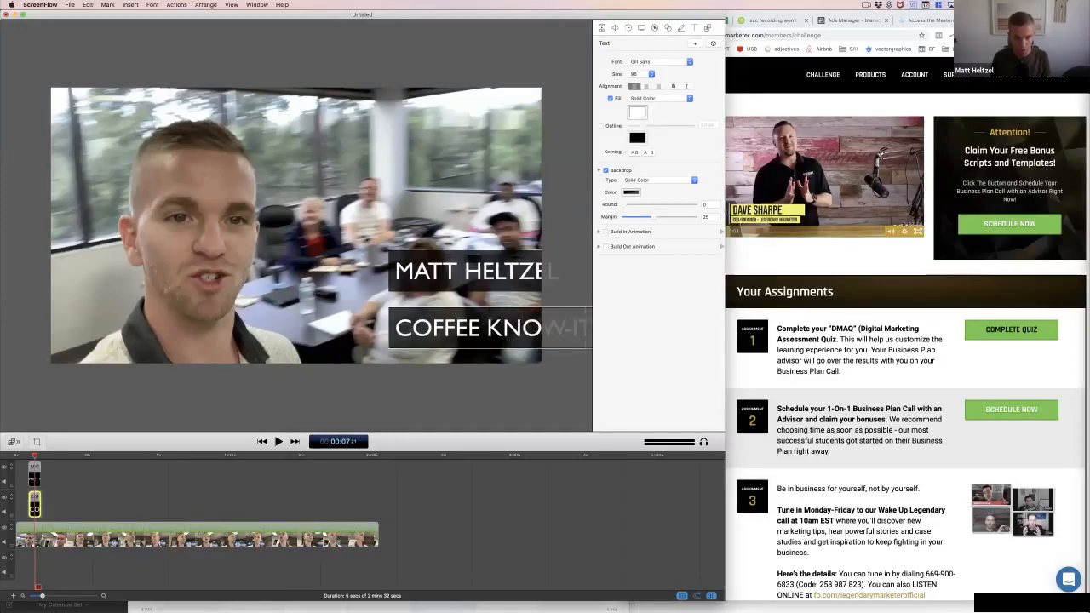
{"action": "key", "text": "super+a"}
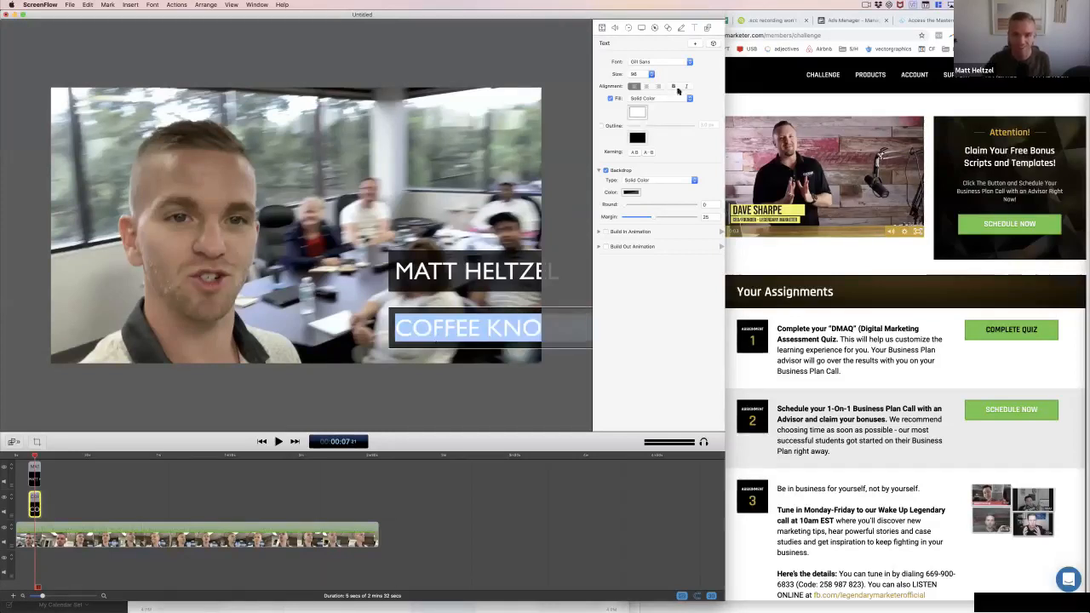
{"action": "left_click", "coordinate": [640, 74]}
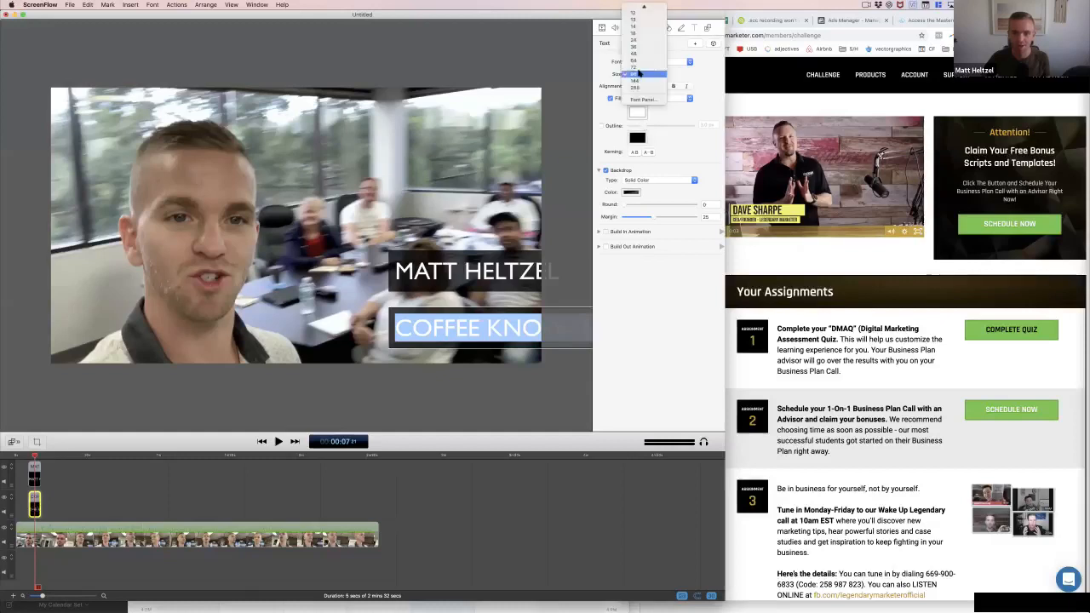
{"action": "left_click", "coordinate": [641, 52]}
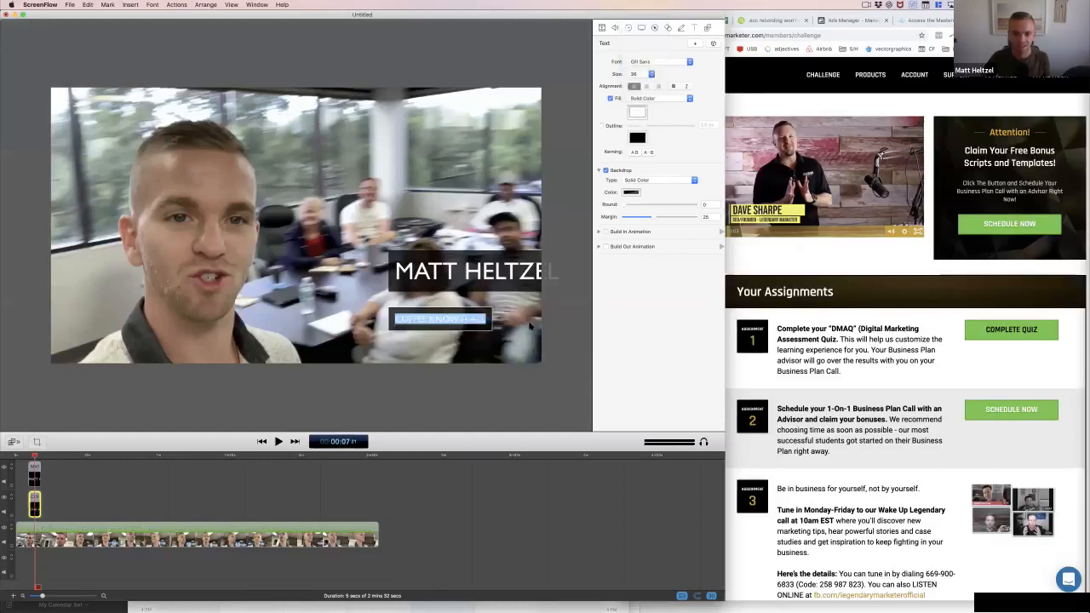
{"action": "left_click", "coordinate": [633, 75]}
{"action": "left_click", "coordinate": [638, 82]}
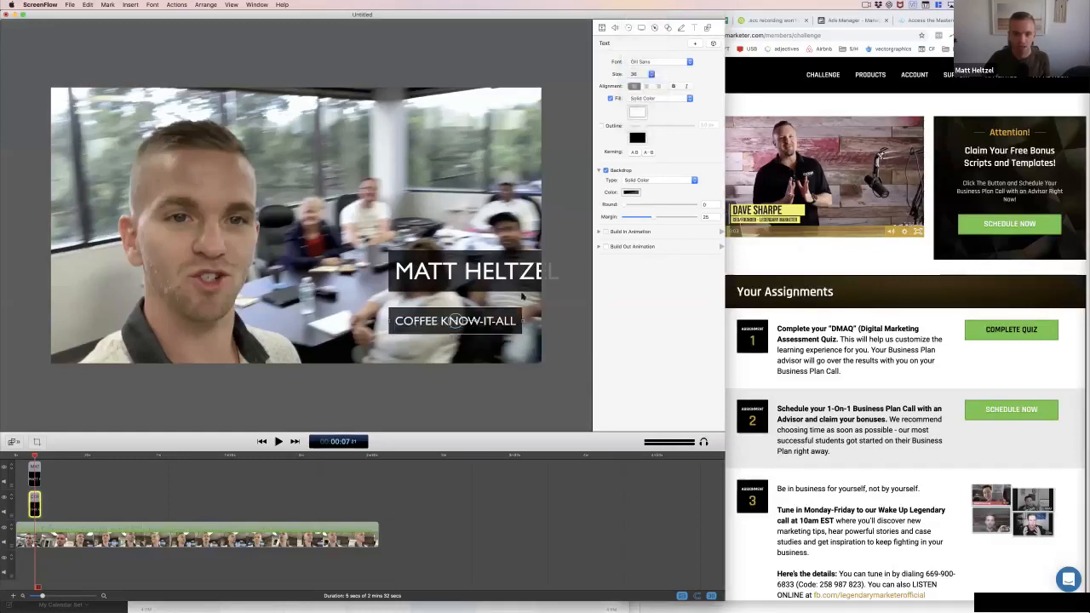
Set the name title's font size to 72 and place it directly above the COFFEE KNOW-IT-ALL subtitle, left edges aligned
{"action": "mouse_move", "coordinate": [456, 320]}
{"action": "left_mouse_down"}
{"action": "mouse_move", "coordinate": [479, 320]}
{"action": "mouse_move", "coordinate": [455, 317]}
{"action": "left_mouse_up"}
{"action": "left_click_drag", "start_coordinate": [468, 274], "coordinate": [447, 282]}
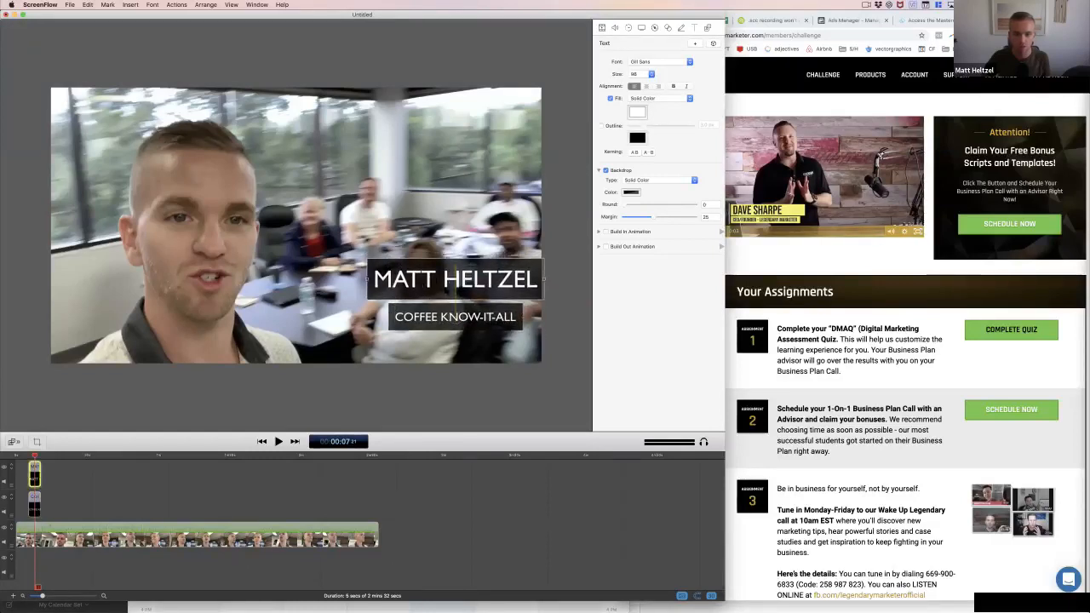
{"action": "double_click", "coordinate": [446, 282]}
{"action": "left_click", "coordinate": [641, 74]}
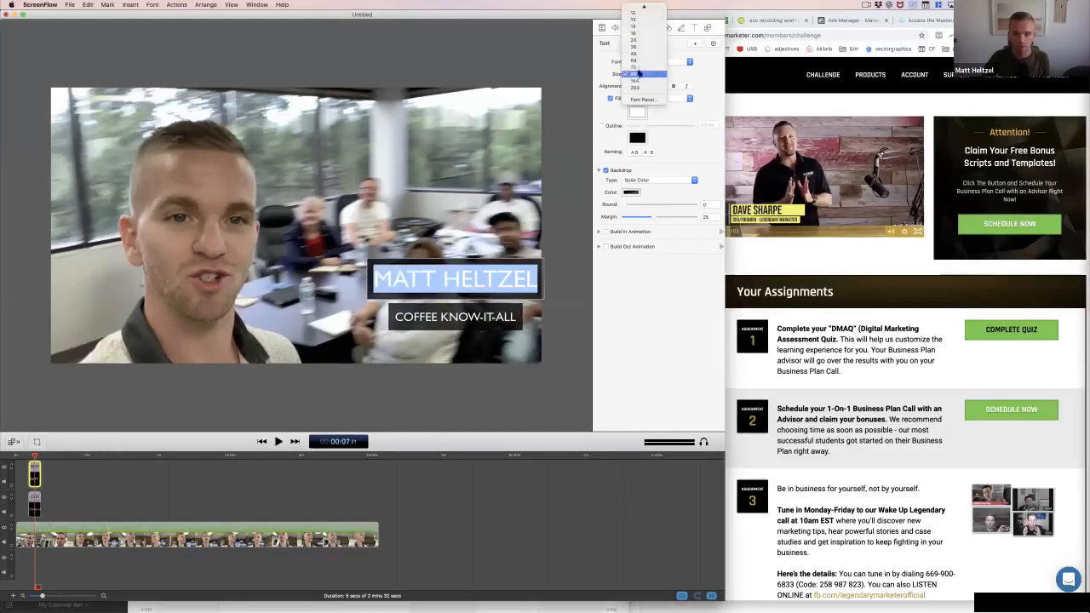
{"action": "left_click", "coordinate": [641, 68]}
{"action": "left_click", "coordinate": [564, 326]}
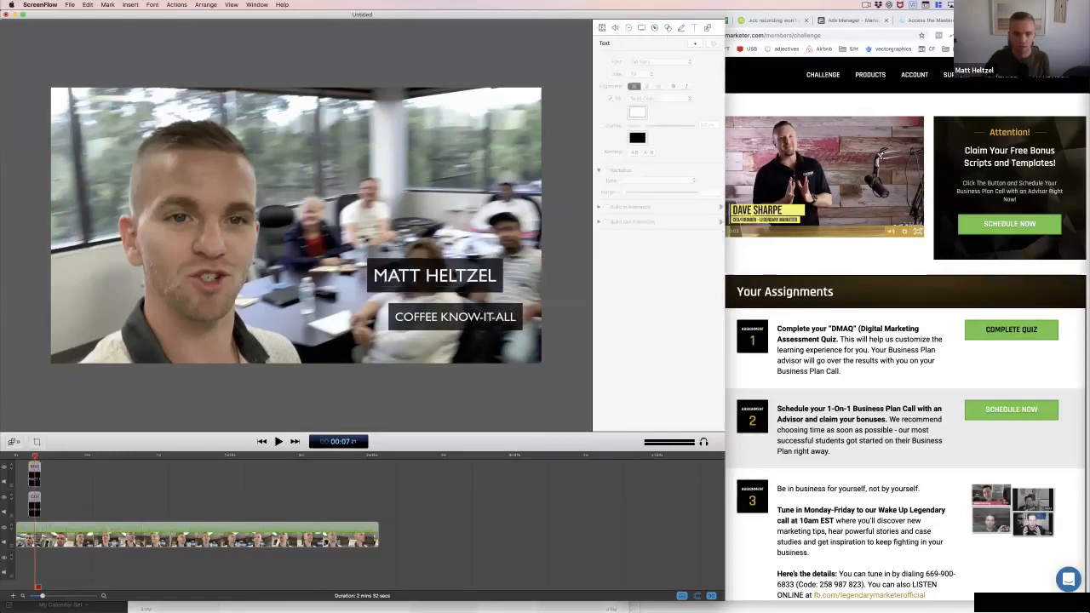
{"action": "left_click_drag", "start_coordinate": [455, 274], "coordinate": [477, 286]}
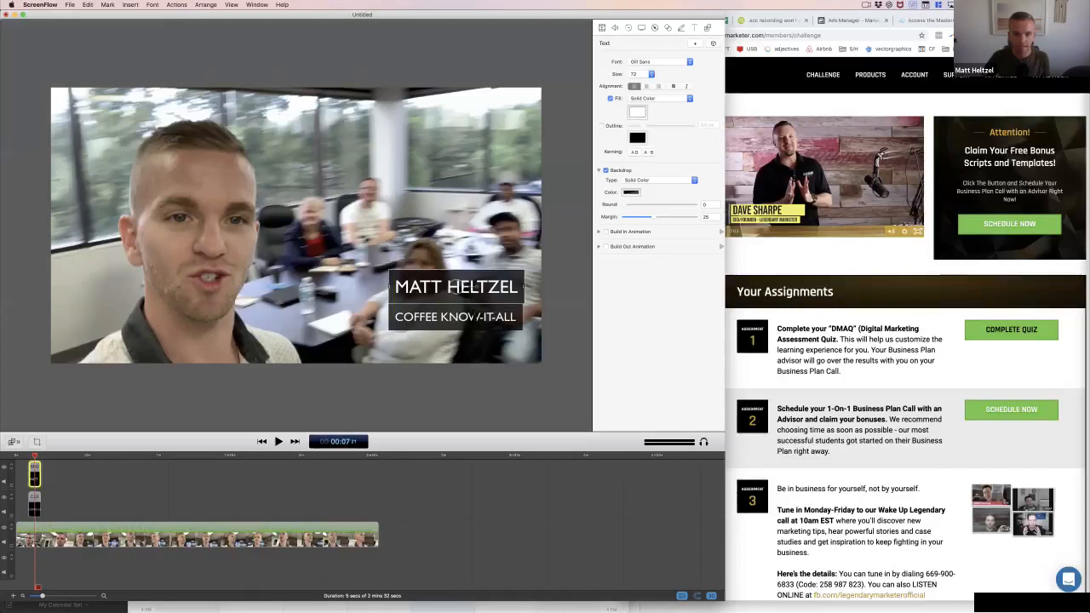
Set the COFFEE KNOW-IT-ALL subtitle's font size to 36 and move it slightly down beneath the name title
{"action": "double_click", "coordinate": [455, 317]}
{"action": "left_click", "coordinate": [640, 75]}
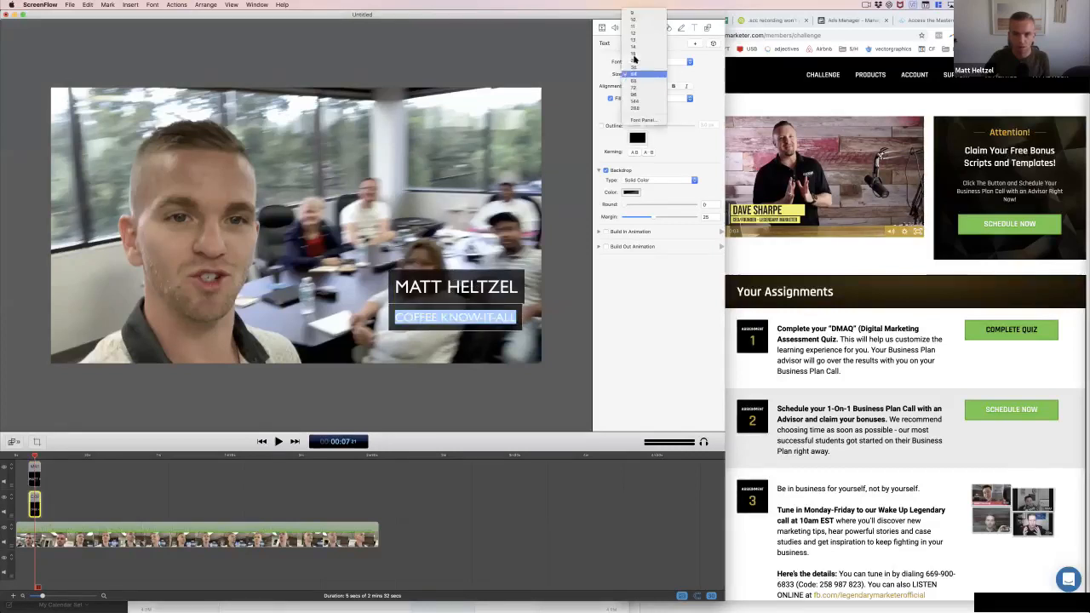
{"action": "left_click", "coordinate": [640, 60]}
{"action": "left_click", "coordinate": [651, 74]}
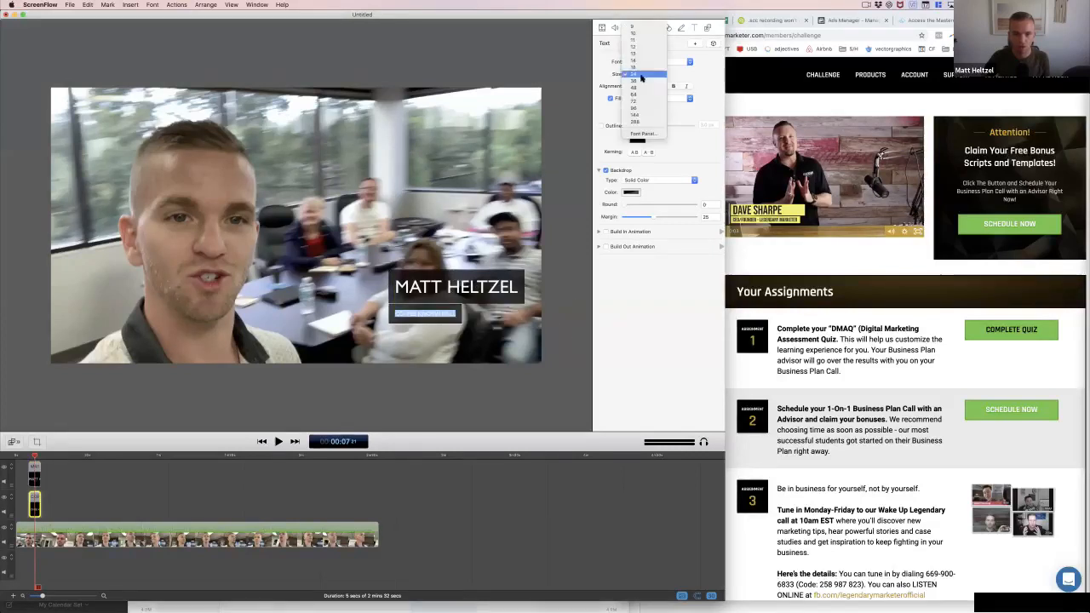
{"action": "left_click", "coordinate": [641, 84]}
{"action": "left_click", "coordinate": [454, 319]}
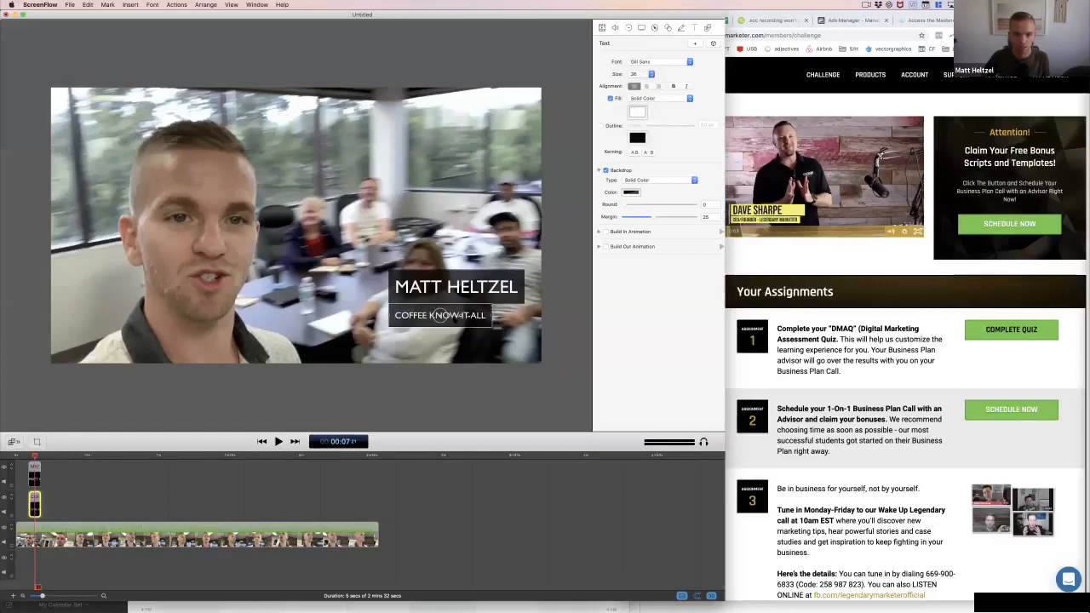
{"action": "left_click_drag", "start_coordinate": [454, 320], "coordinate": [454, 319]}
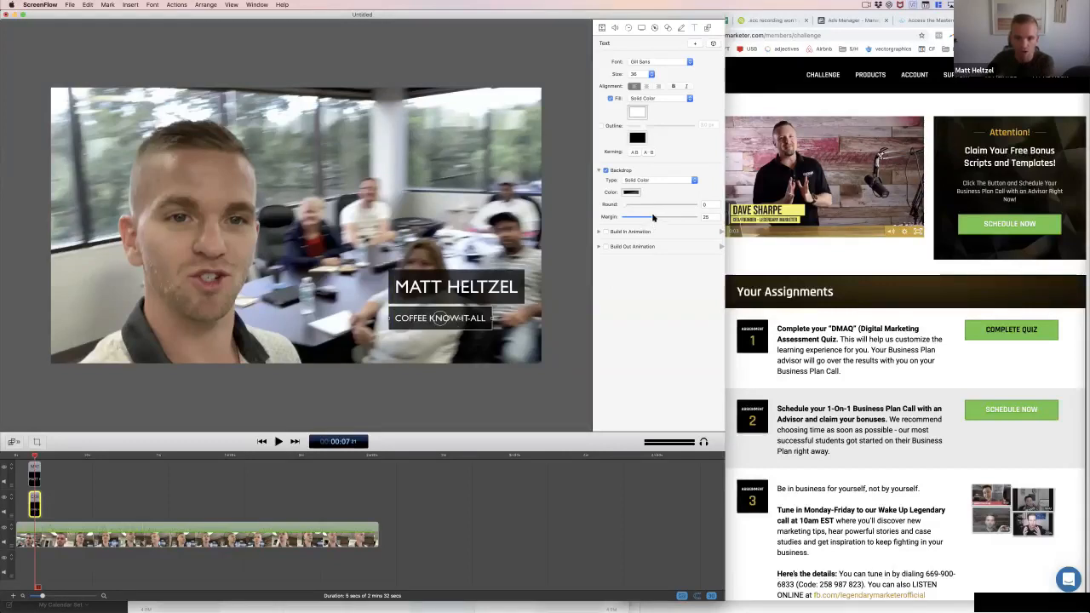
Reduce the backdrop margin to 8 on the subtitle and to about 15 on the name title
{"action": "mouse_move", "coordinate": [653, 218]}
{"action": "left_mouse_down"}
{"action": "mouse_move", "coordinate": [630, 219]}
{"action": "mouse_move", "coordinate": [642, 220]}
{"action": "left_mouse_up"}
{"action": "left_click", "coordinate": [502, 297]}
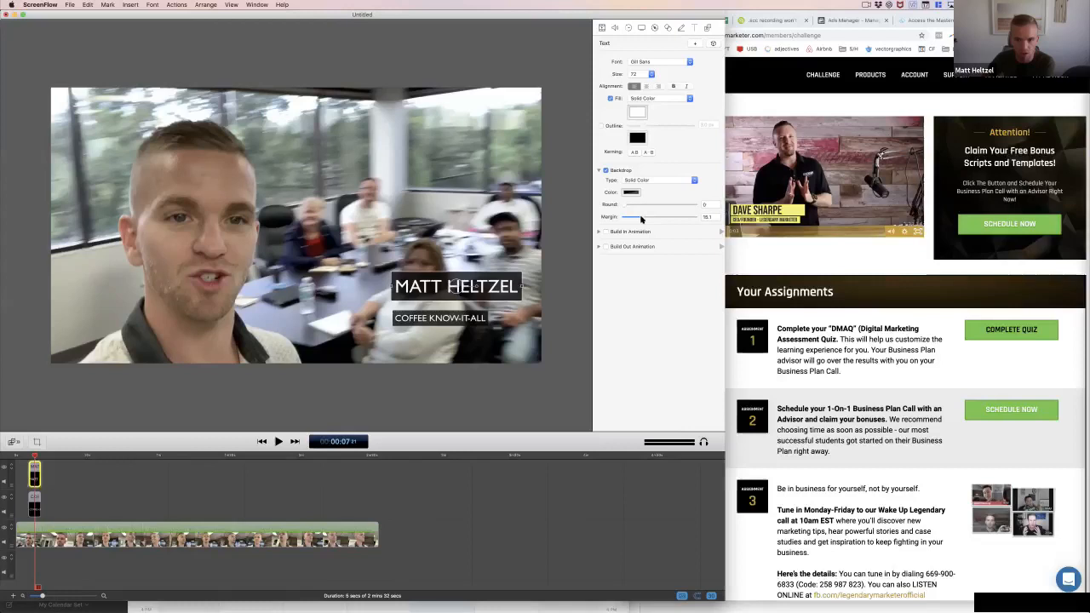
{"action": "left_click", "coordinate": [583, 299]}
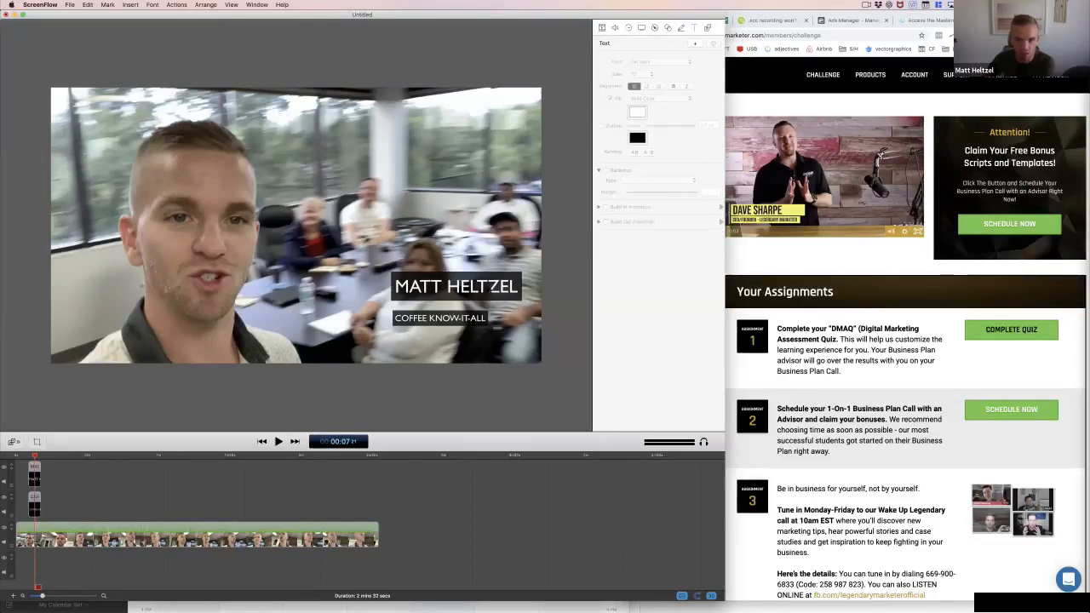
Move the name title down against the subtitle and nudge the subtitle left so their backdrops' left edges line up
{"action": "left_click", "coordinate": [482, 288]}
{"action": "left_click_drag", "start_coordinate": [482, 284], "coordinate": [482, 291]}
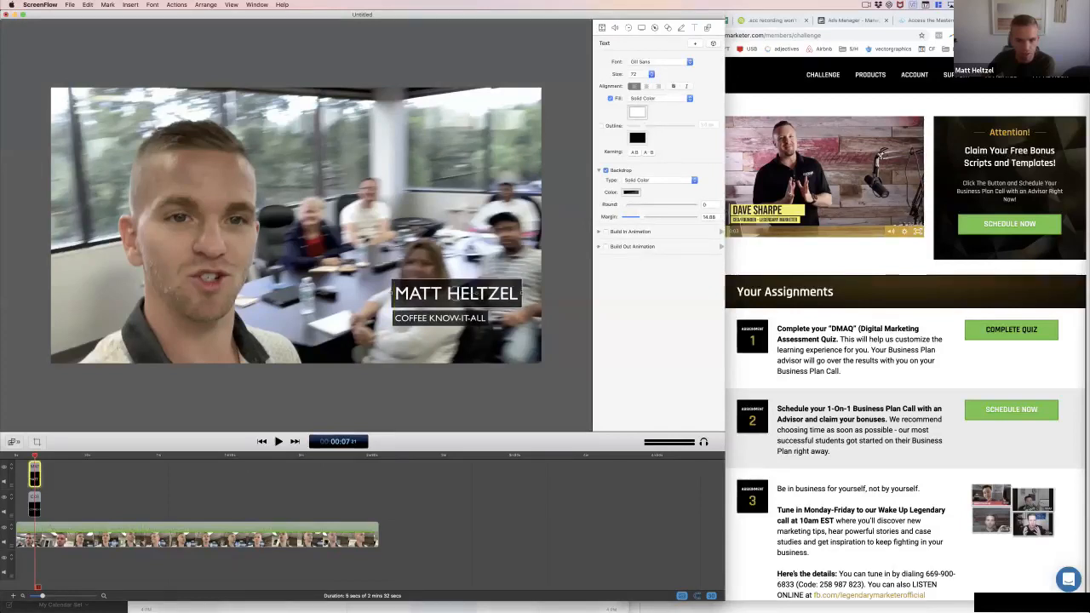
{"action": "left_click", "coordinate": [441, 319]}
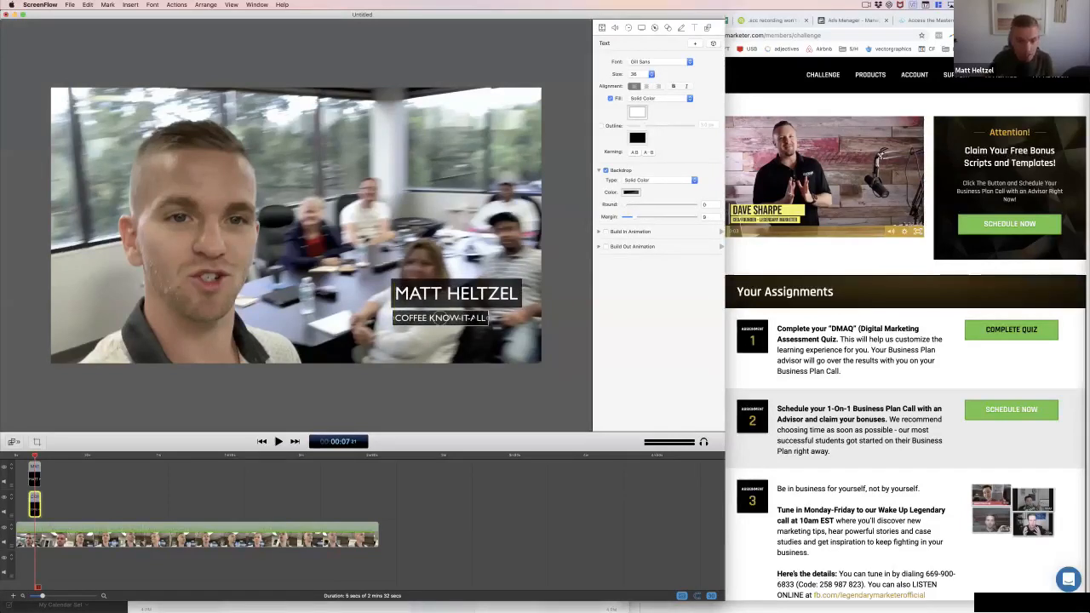
{"action": "key", "text": "Left"}
{"action": "key", "text": "Left"}
{"action": "key", "text": "Left"}
{"action": "key", "text": "Left"}
{"action": "key", "text": "Left"}
{"action": "left_click", "coordinate": [481, 381]}
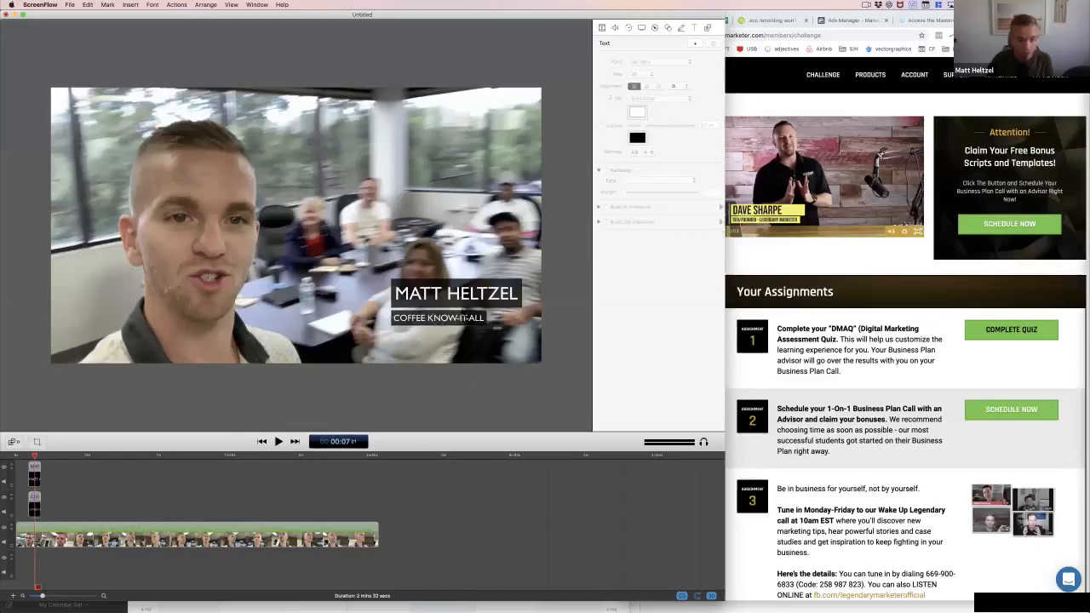
Keep the name title's backdrop as a solid color and set its opacity to 100%
{"action": "left_click", "coordinate": [479, 295]}
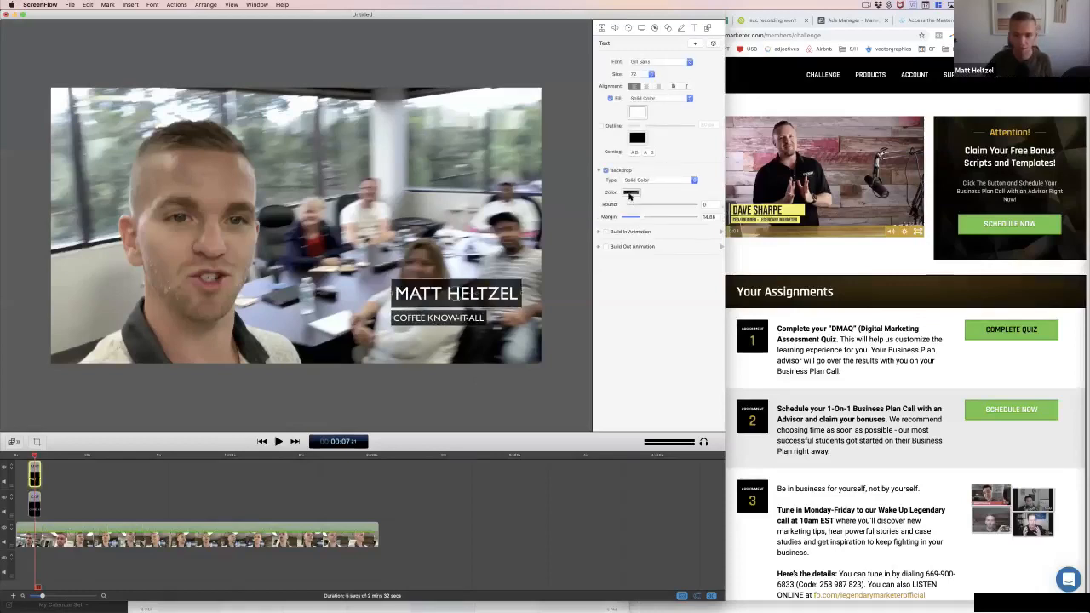
{"action": "left_click", "coordinate": [638, 182]}
{"action": "left_click", "coordinate": [635, 183]}
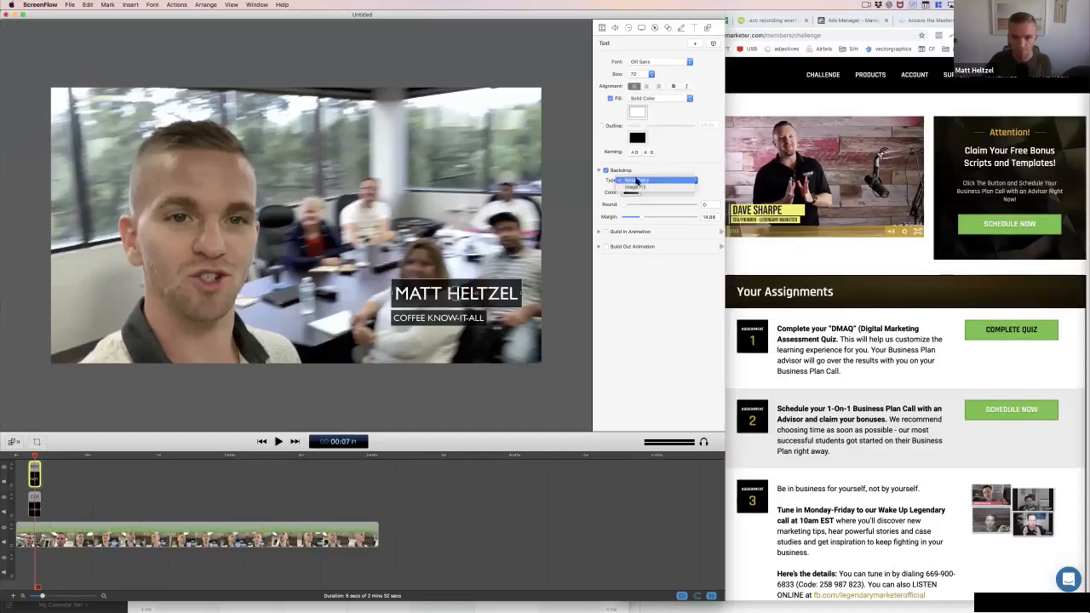
{"action": "left_click", "coordinate": [631, 193]}
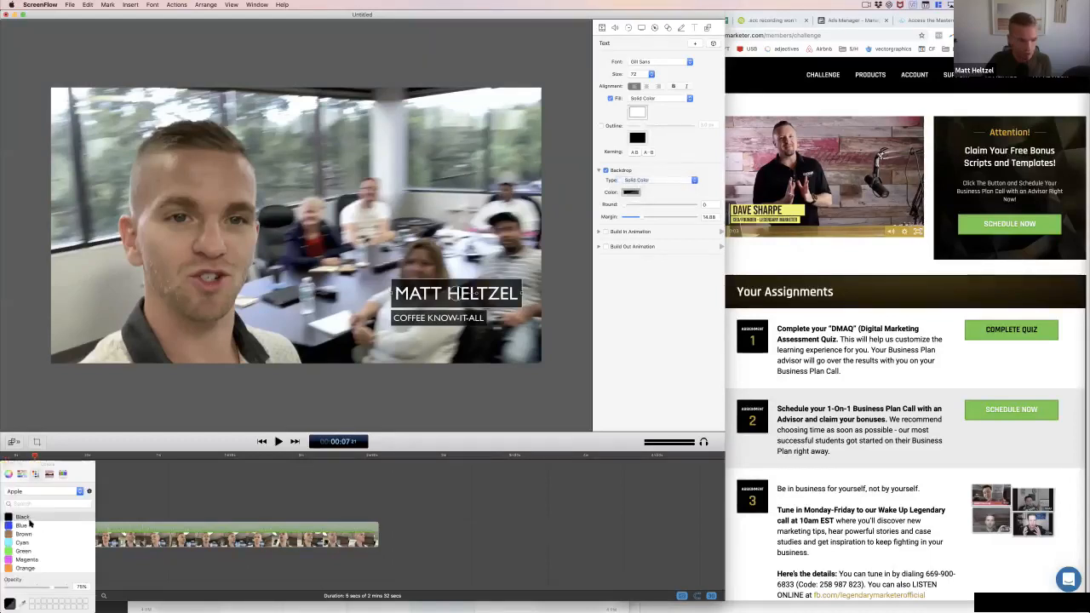
{"action": "left_click", "coordinate": [76, 589]}
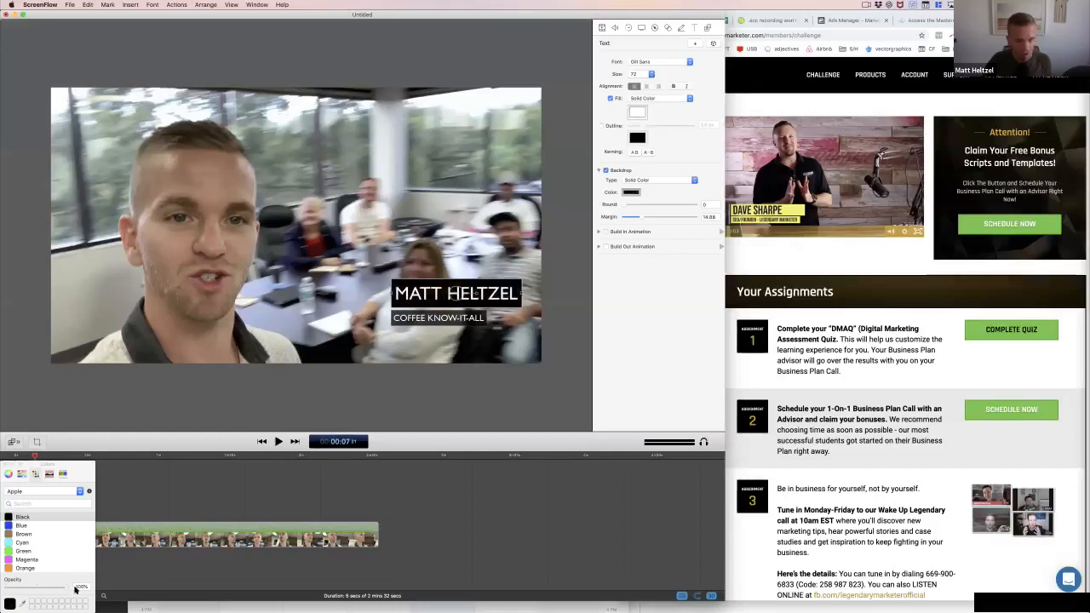
Try Blue, Clover and Fern as the name title's backdrop color
{"action": "left_click", "coordinate": [23, 526]}
{"action": "left_click", "coordinate": [64, 475]}
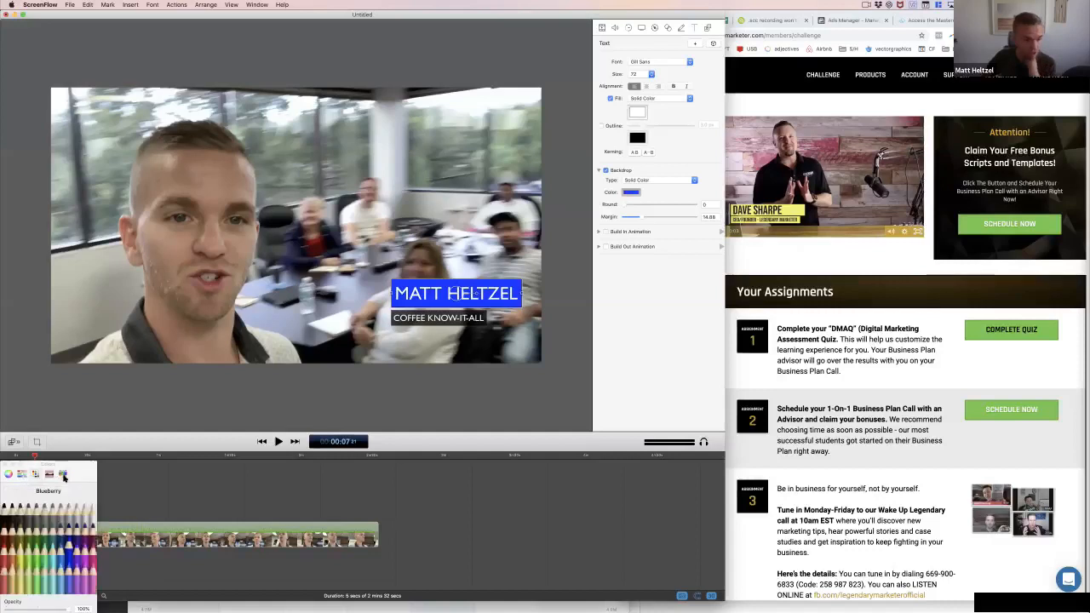
{"action": "left_click", "coordinate": [45, 529]}
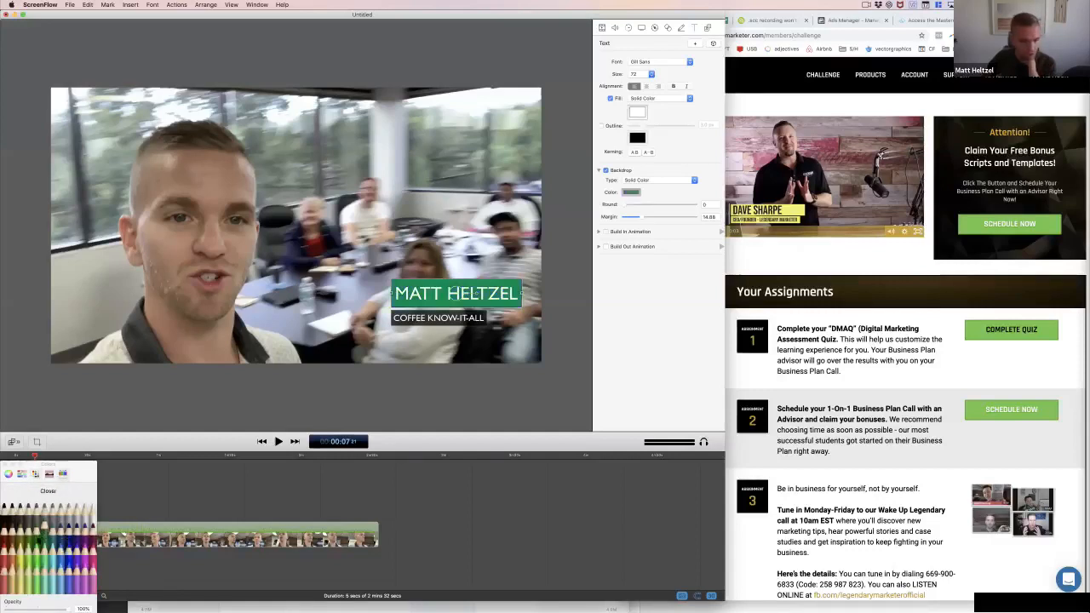
{"action": "left_click", "coordinate": [36, 549]}
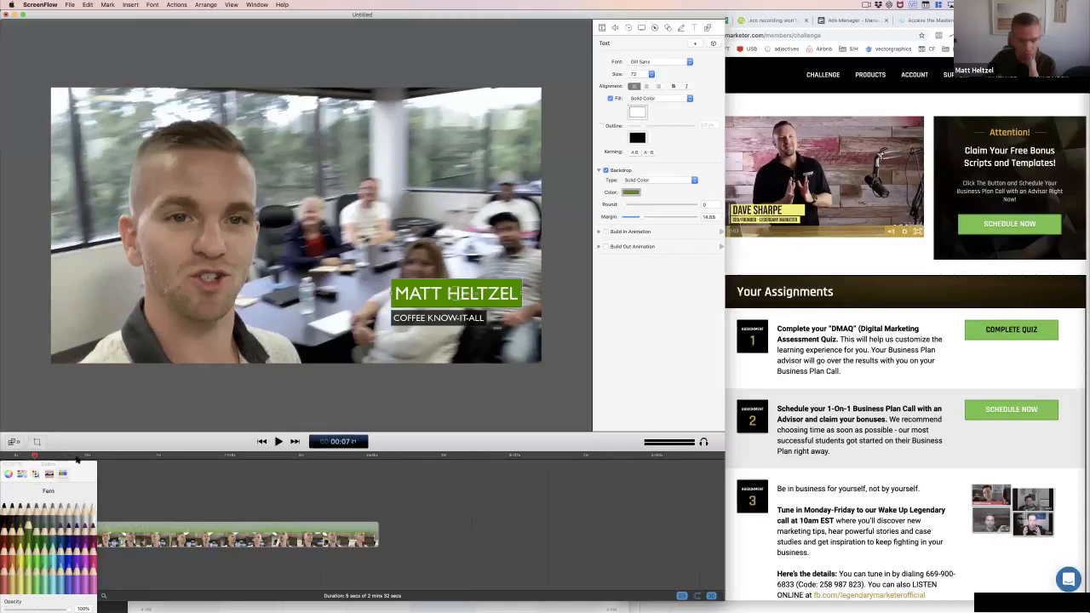
Set the name title's backdrop color to Mocha, darken it and lower its opacity slightly
{"action": "left_click_drag", "start_coordinate": [67, 464], "coordinate": [83, 429]}
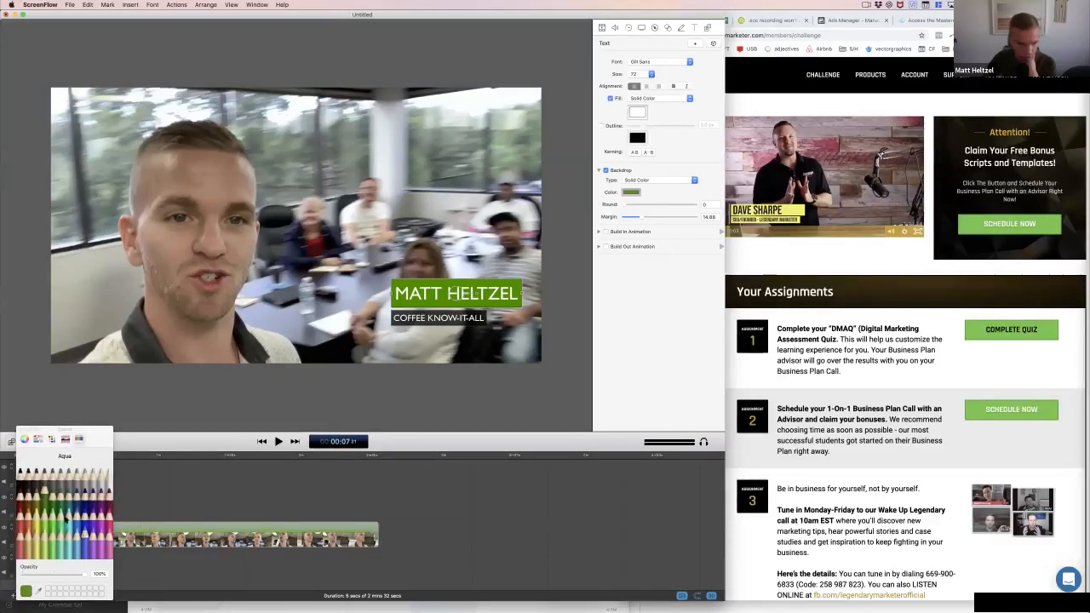
{"action": "left_click", "coordinate": [30, 494]}
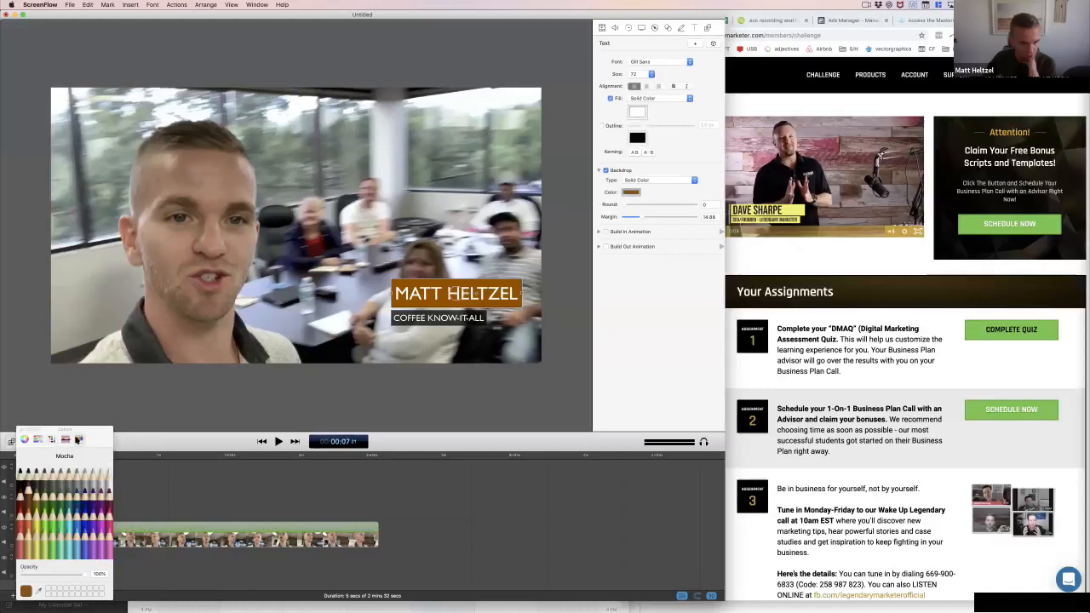
{"action": "left_click", "coordinate": [25, 440]}
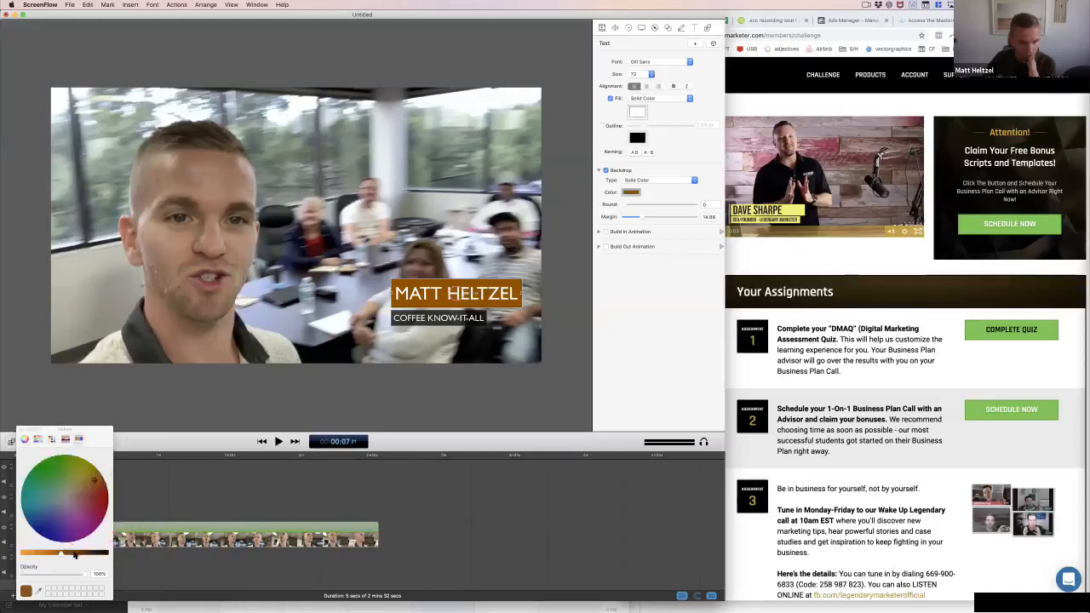
{"action": "left_click_drag", "start_coordinate": [74, 555], "coordinate": [76, 577]}
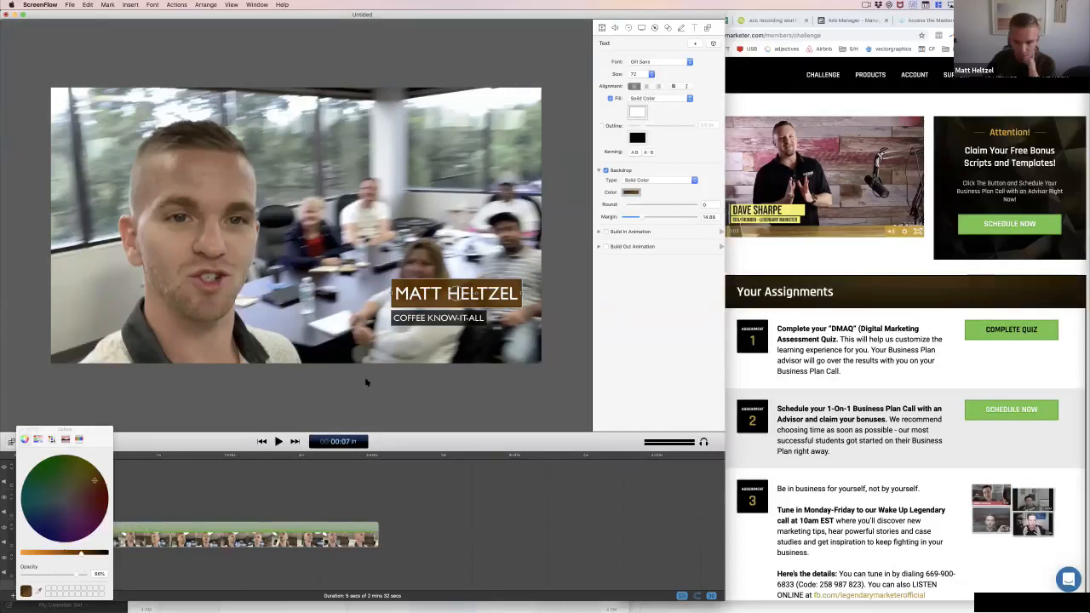
Try to sample the name title's backdrop color for matching the COFFEE KNOW-IT-ALL subtitle
{"action": "left_click", "coordinate": [415, 320]}
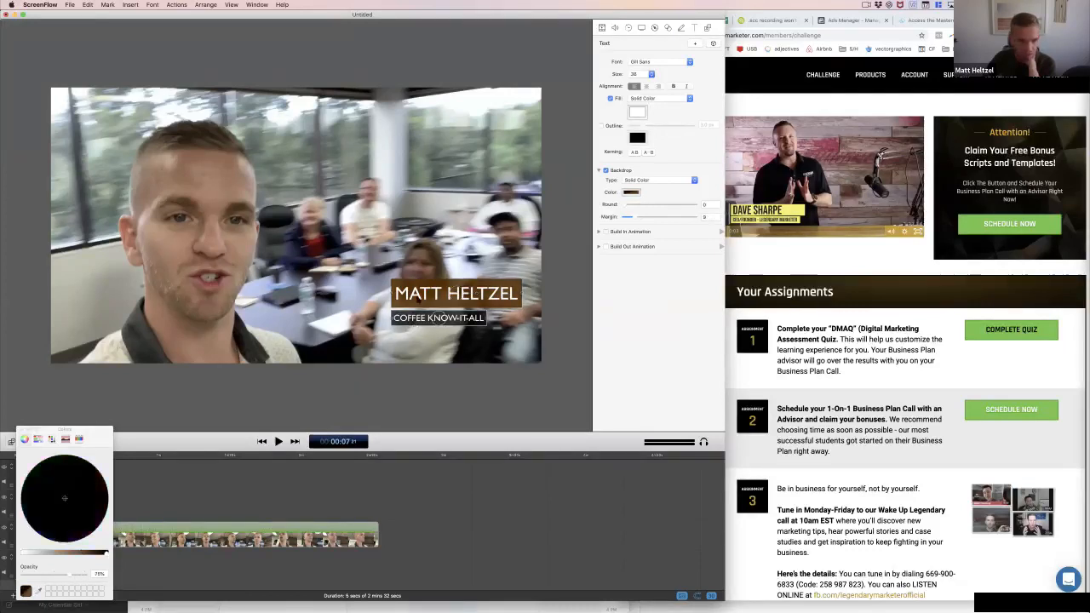
{"action": "left_click_drag", "start_coordinate": [395, 320], "coordinate": [401, 321]}
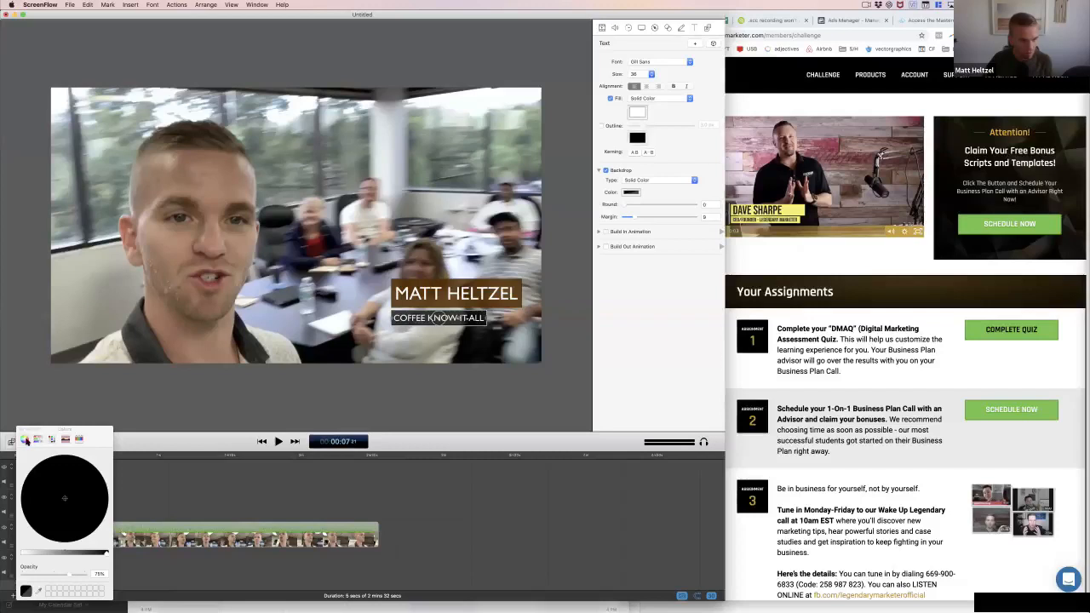
{"action": "left_click", "coordinate": [436, 293]}
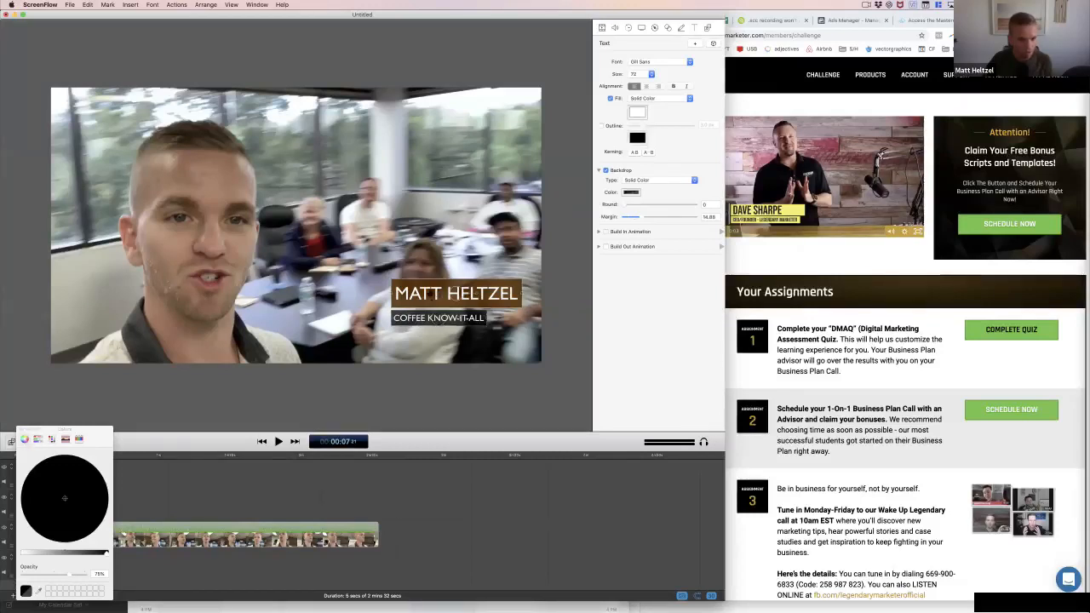
{"action": "left_click", "coordinate": [37, 439]}
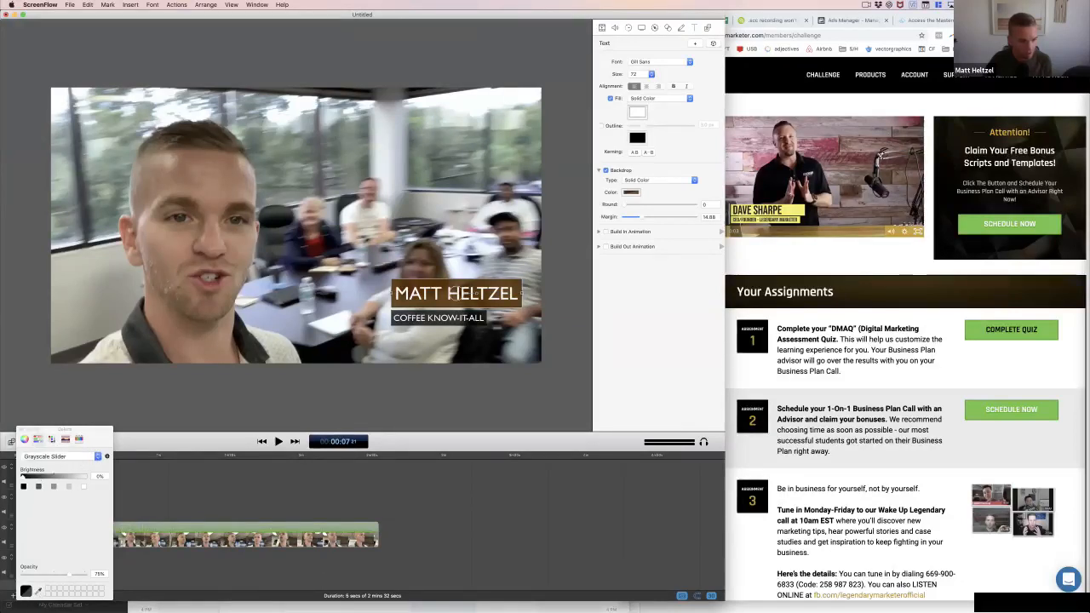
{"action": "left_click", "coordinate": [39, 591]}
{"action": "left_click", "coordinate": [401, 303]}
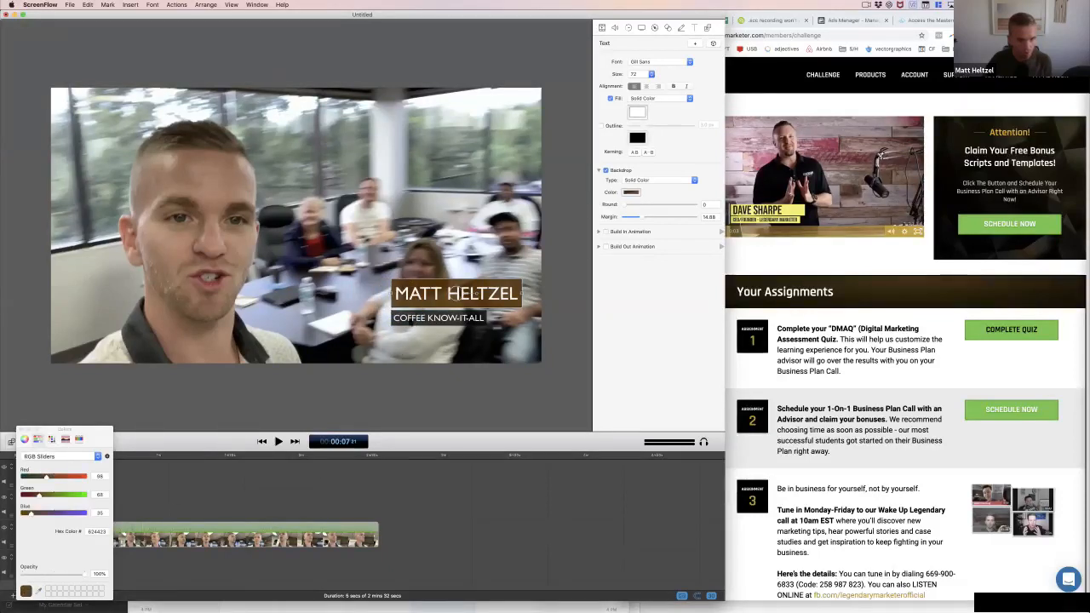
Match the COFFEE KNOW-IT-ALL subtitle's backdrop color to the name title's brown backdrop by sampling it with the eyedropper
{"action": "left_click", "coordinate": [438, 318]}
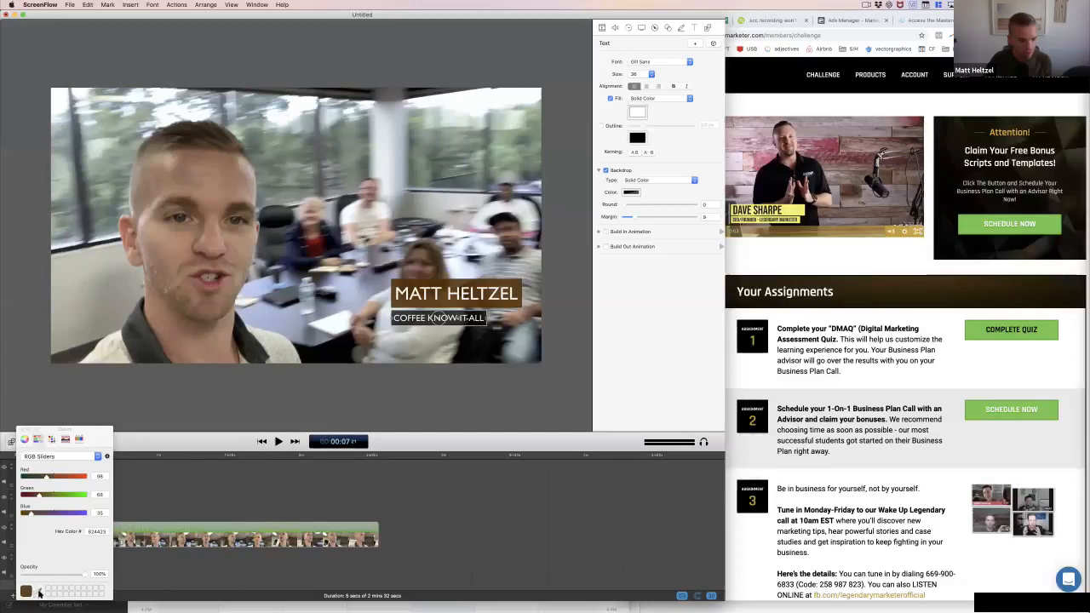
{"action": "left_click", "coordinate": [630, 193]}
{"action": "left_click", "coordinate": [37, 592]}
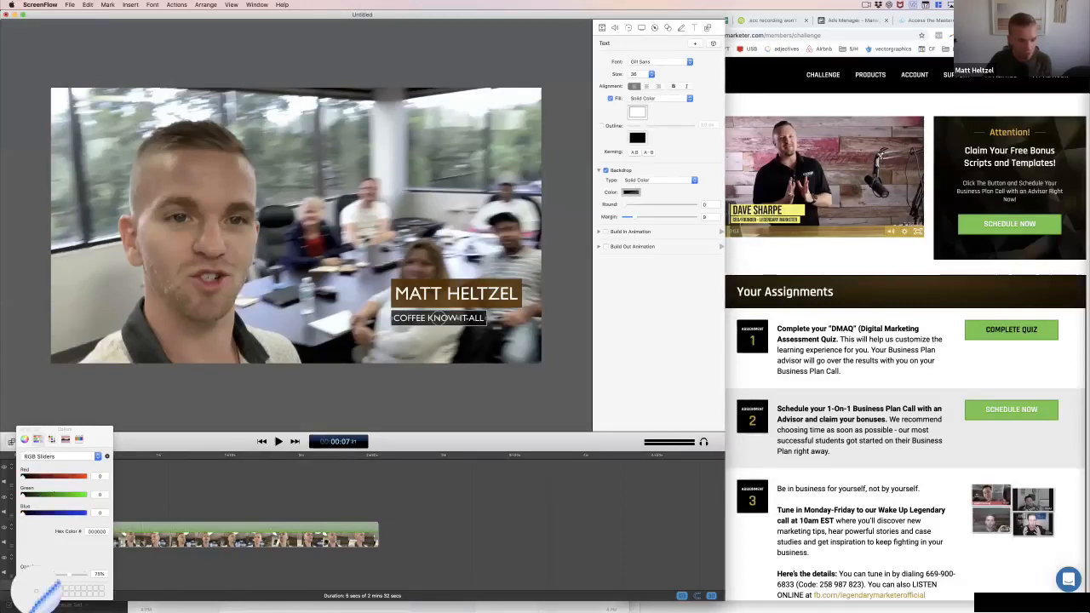
{"action": "left_click", "coordinate": [403, 298]}
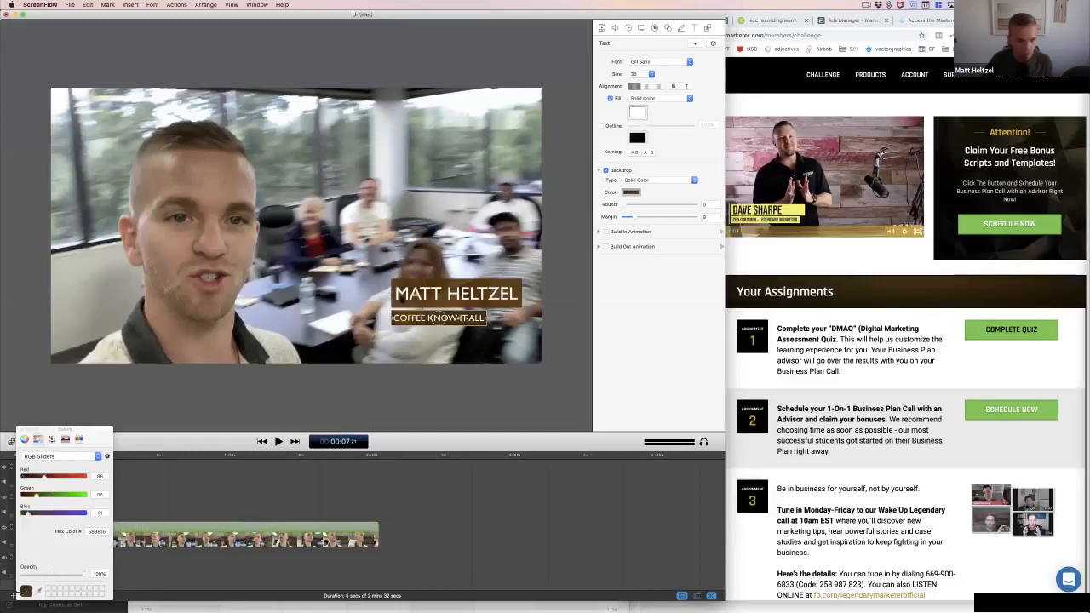
{"action": "left_click", "coordinate": [295, 225]}
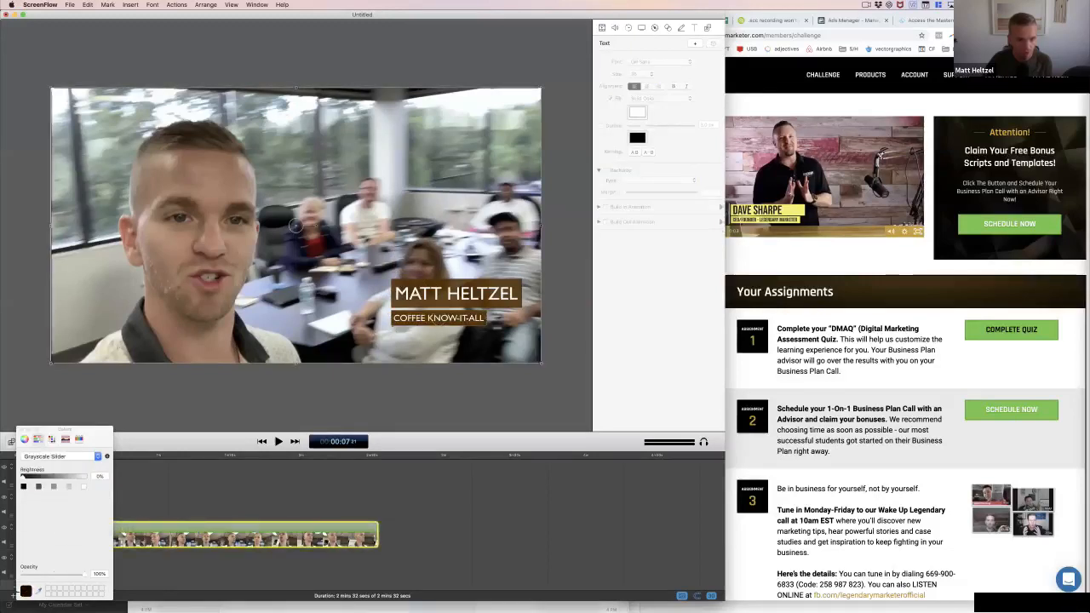
{"action": "left_click", "coordinate": [21, 431]}
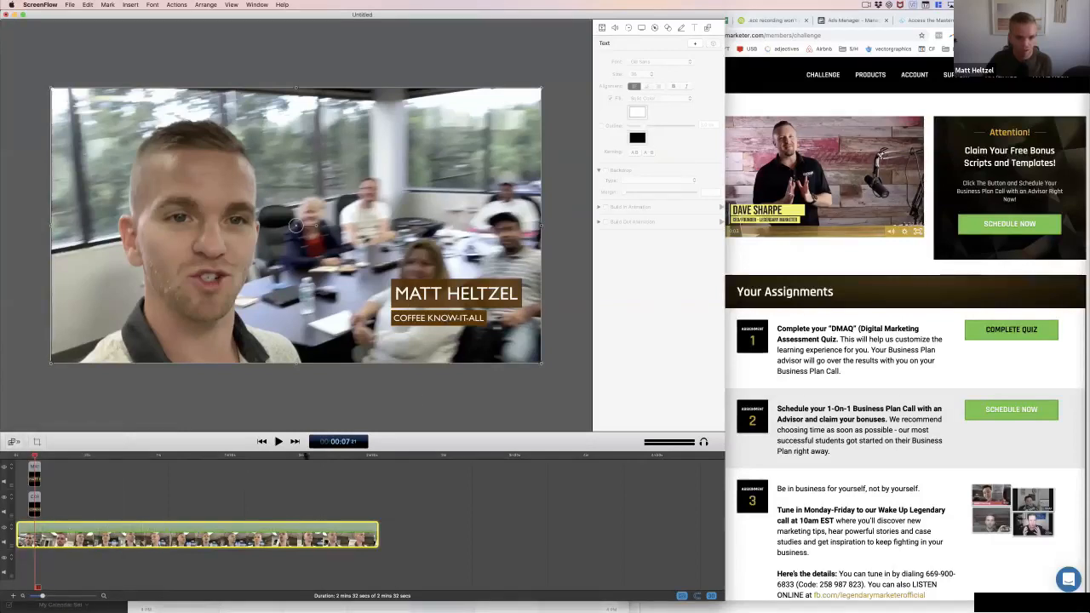
Reduce the opacity of the COFFEE KNOW-IT-ALL subtitle's backdrop color to 87%
{"action": "left_click", "coordinate": [35, 504]}
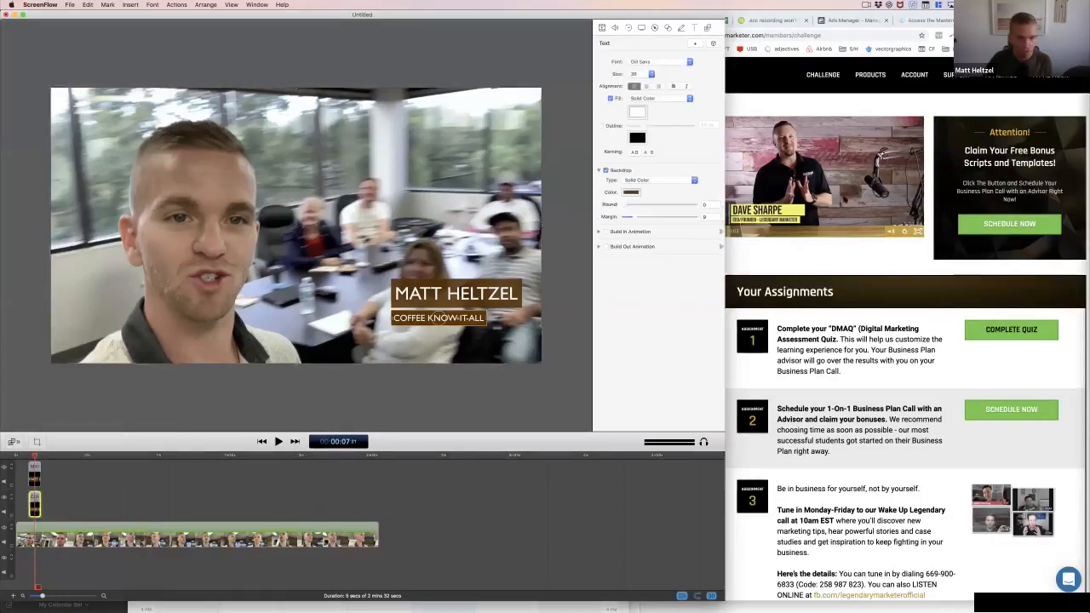
{"action": "left_click", "coordinate": [631, 191]}
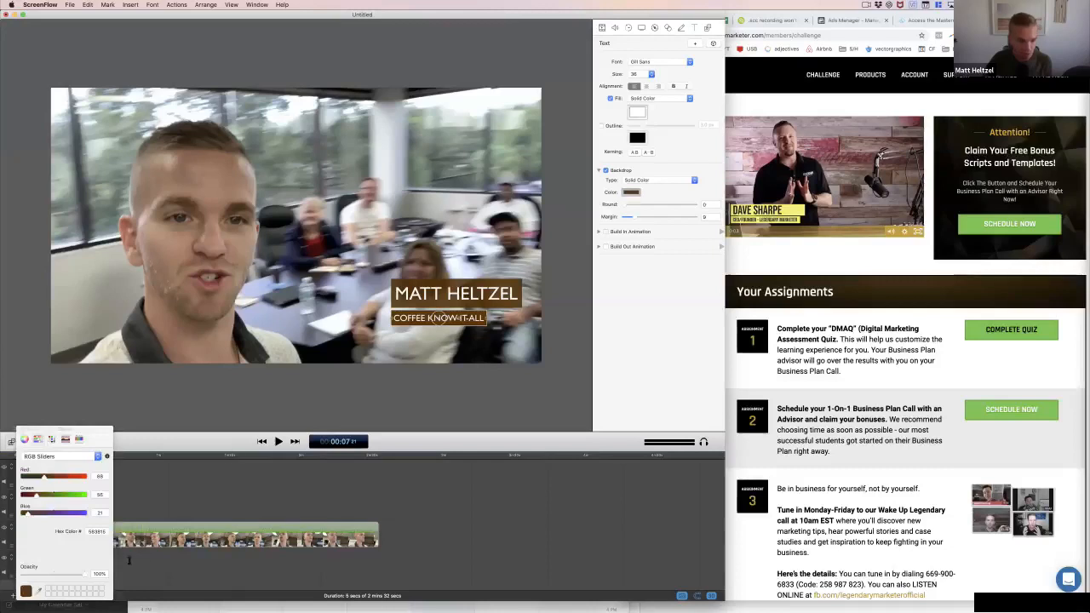
{"action": "left_click", "coordinate": [77, 577]}
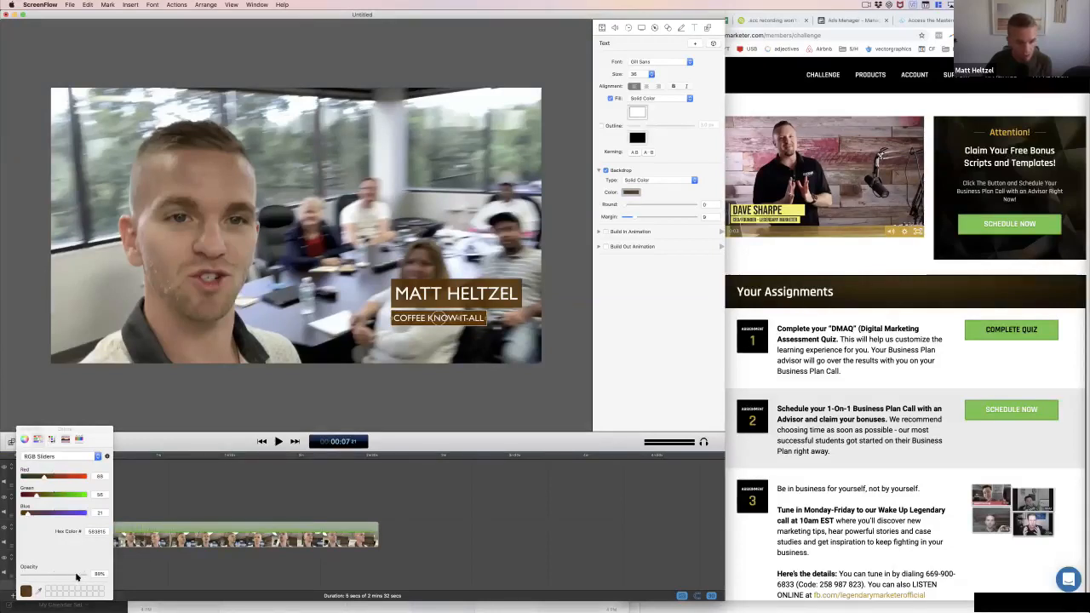
{"action": "left_click", "coordinate": [20, 432]}
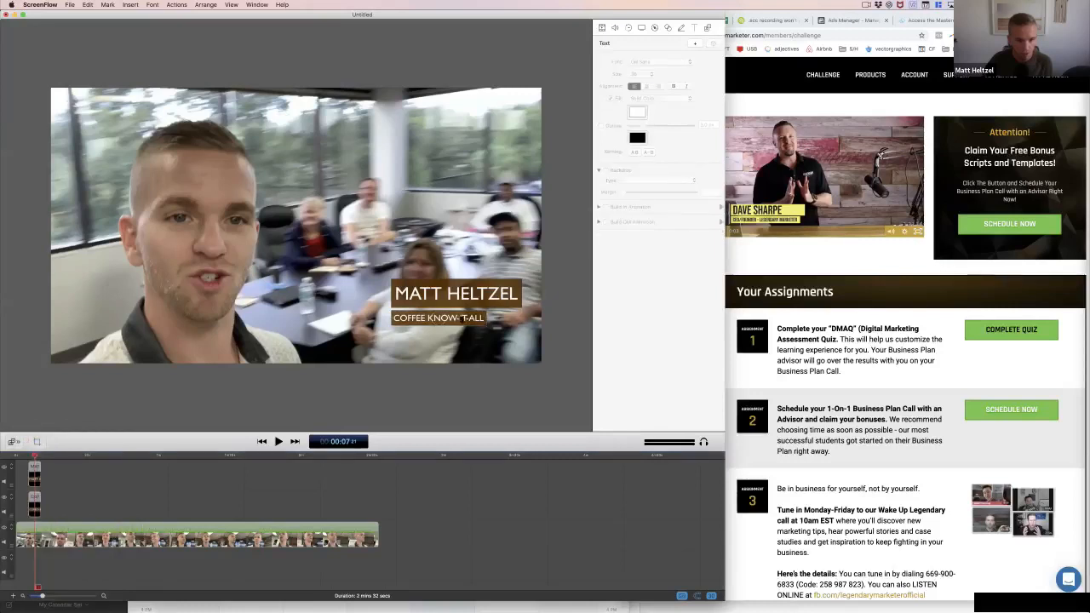
{"action": "left_click", "coordinate": [437, 317]}
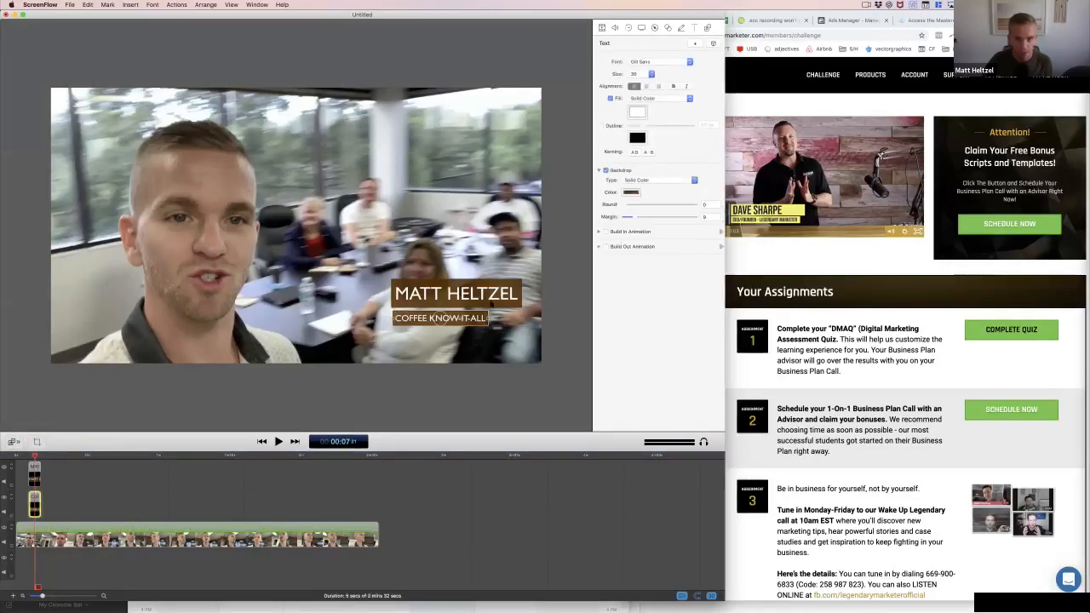
{"action": "left_click", "coordinate": [631, 191]}
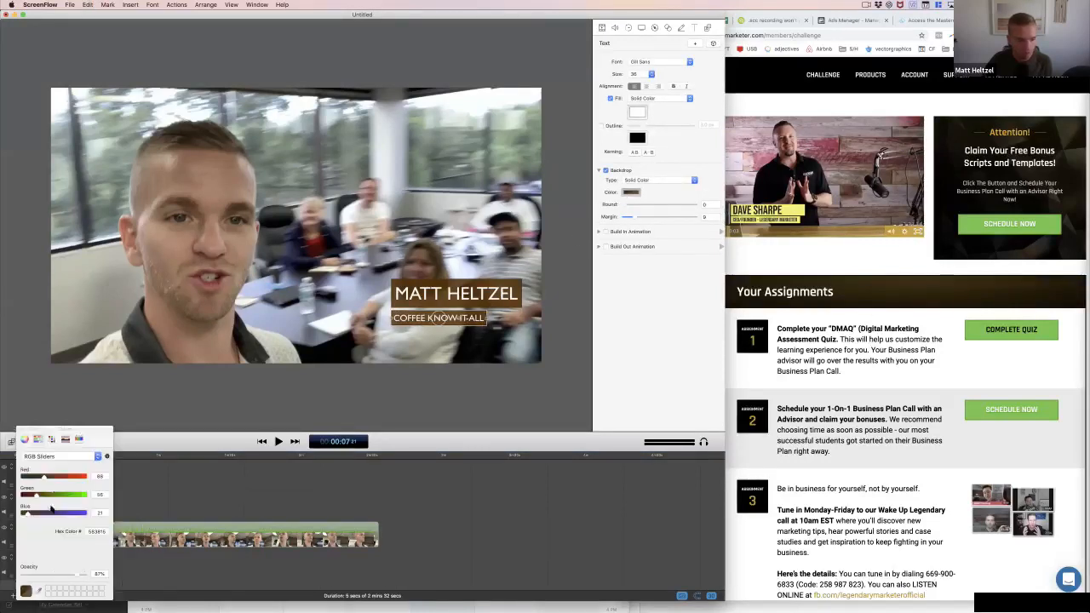
{"action": "left_click", "coordinate": [20, 432]}
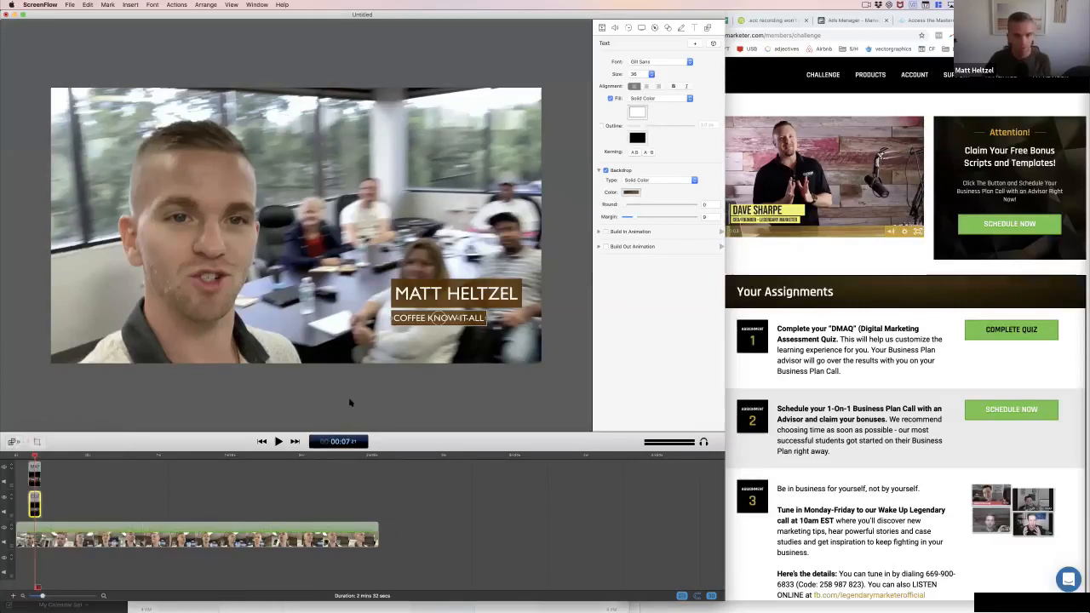
{"action": "left_click", "coordinate": [770, 251]}
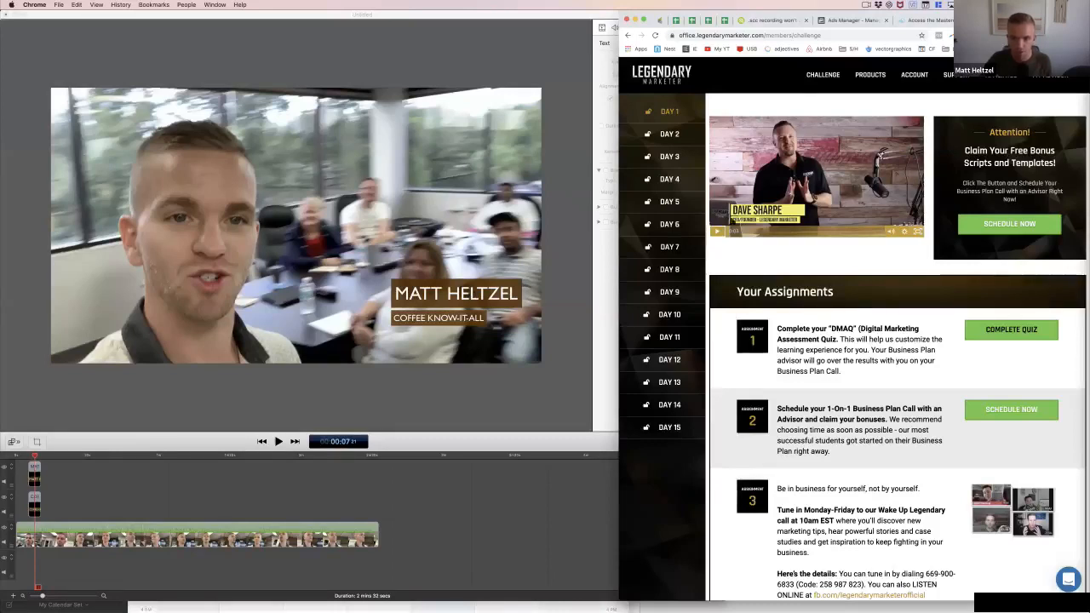
{"action": "left_click", "coordinate": [570, 300]}
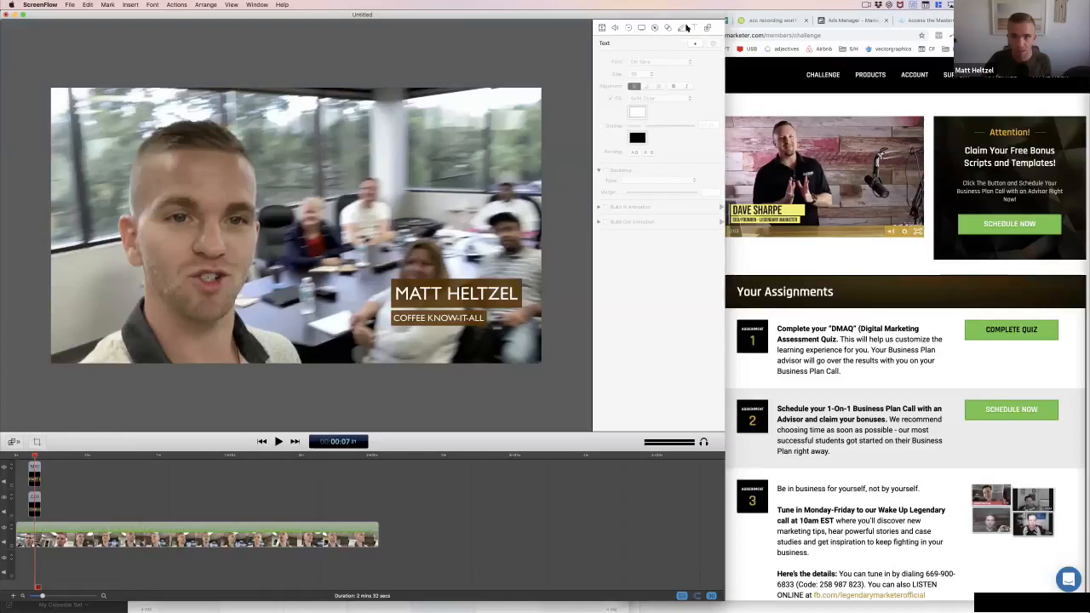
Draw a vertical line annotation just left of the two title backdrops and reduce its thickness to about 13
{"action": "left_click", "coordinate": [667, 28]}
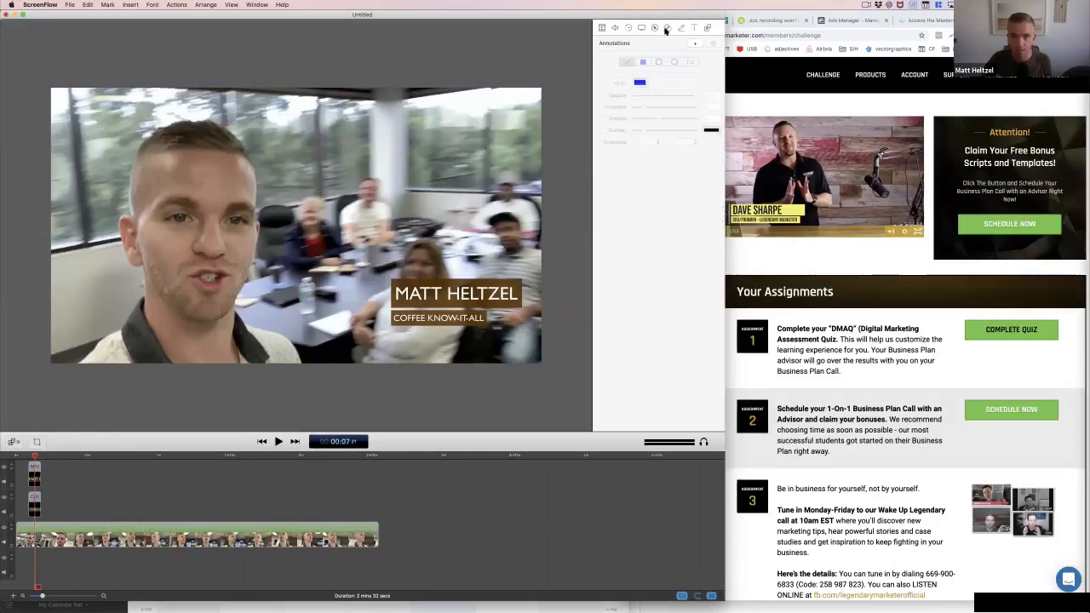
{"action": "left_click", "coordinate": [696, 43]}
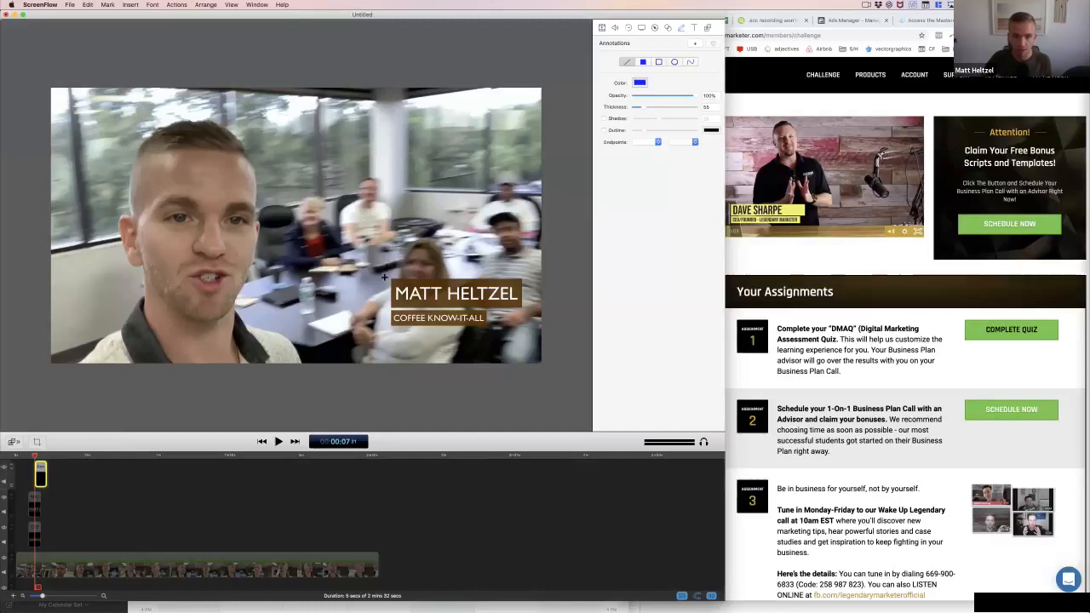
{"action": "left_click_drag", "start_coordinate": [385, 275], "coordinate": [388, 330]}
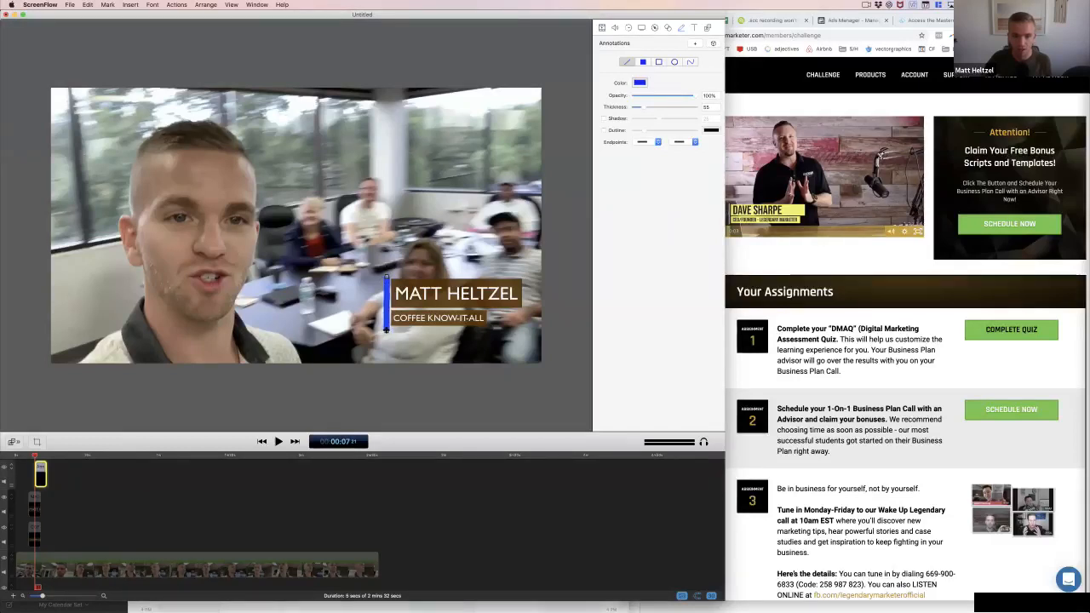
{"action": "left_click", "coordinate": [635, 109]}
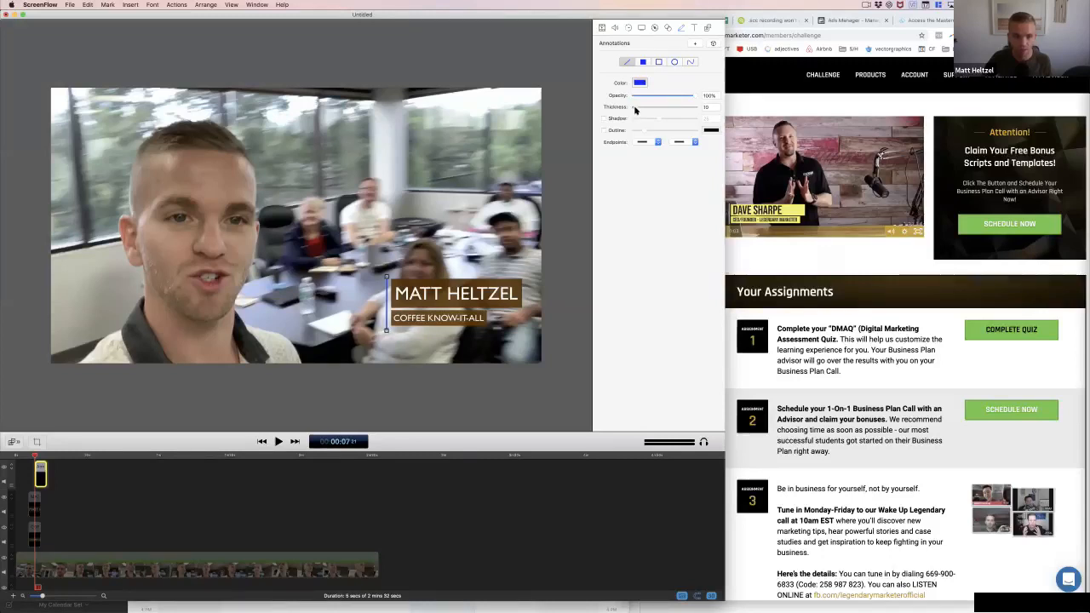
Change the vertical line annotation's color to white
{"action": "left_click", "coordinate": [640, 82]}
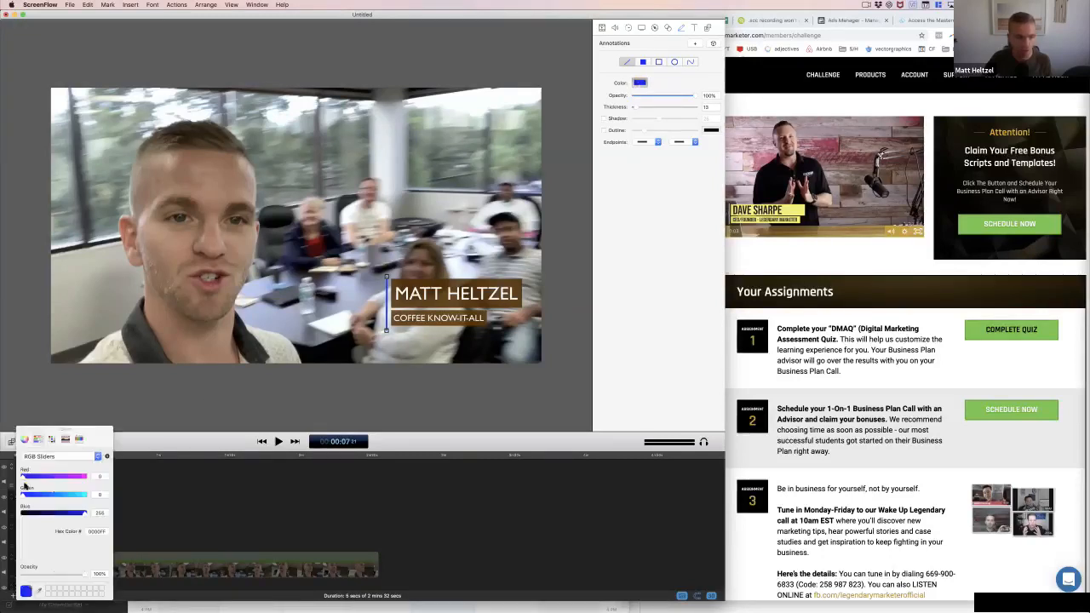
{"action": "left_click", "coordinate": [25, 439]}
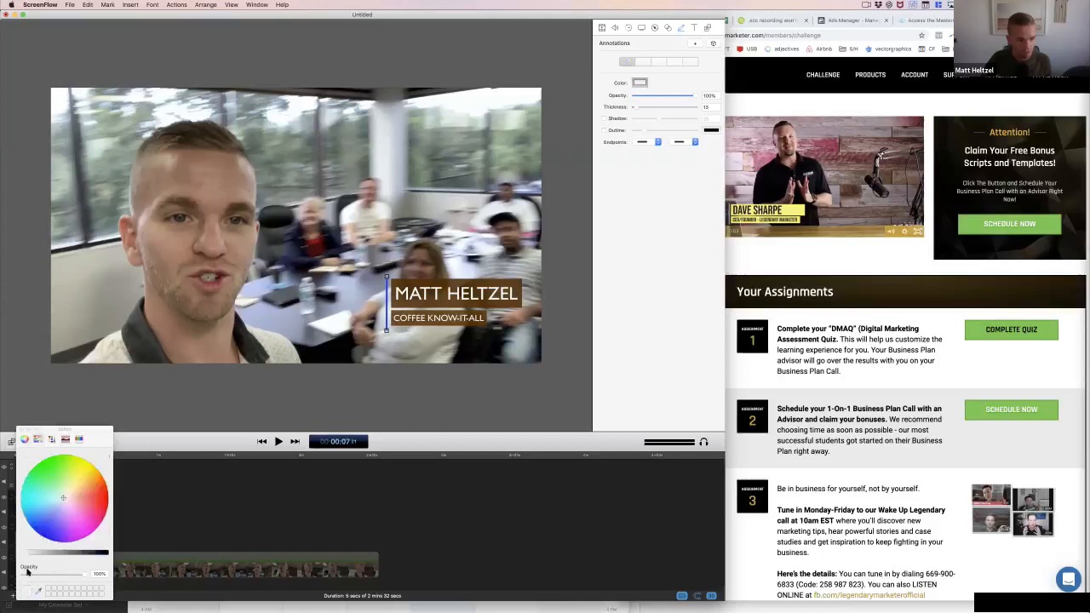
{"action": "left_click", "coordinate": [19, 429]}
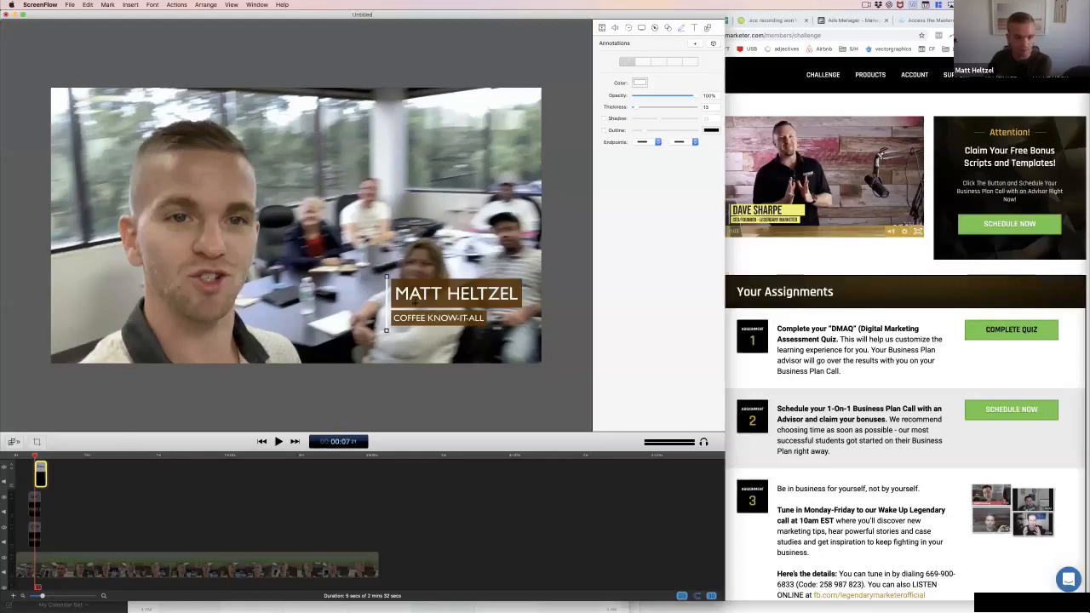
Change the vertical line annotation's color to brown by sampling the name title's backdrop with the eyedropper
{"action": "left_click", "coordinate": [639, 83]}
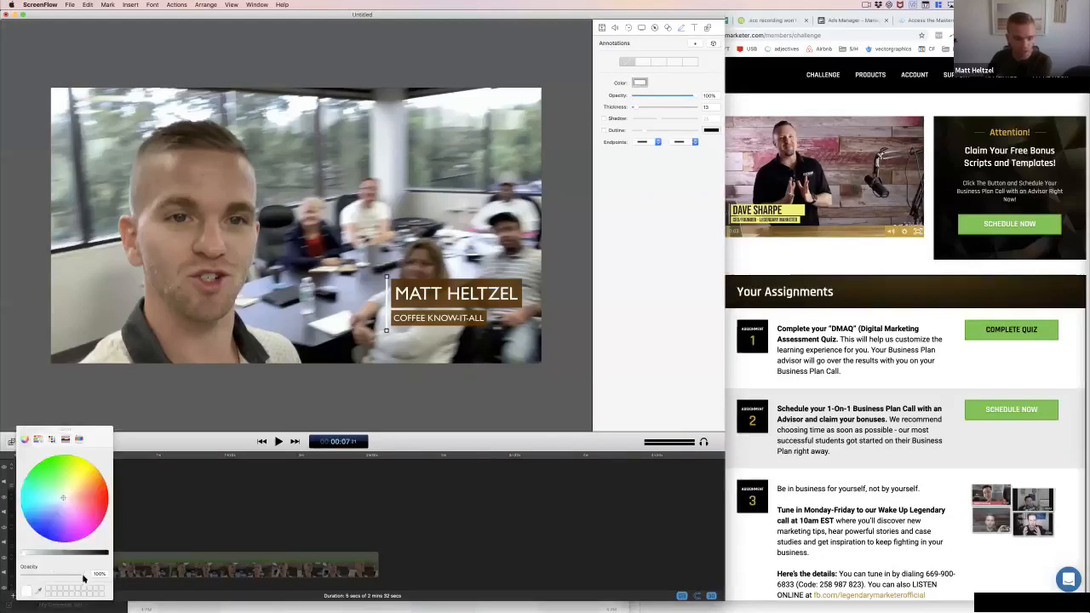
{"action": "left_click", "coordinate": [38, 590]}
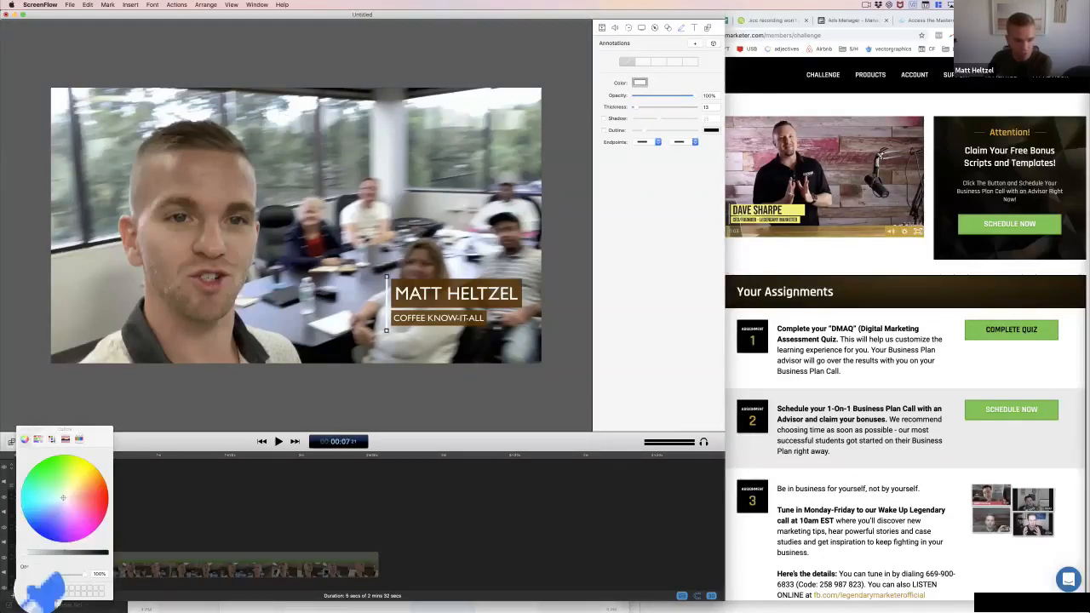
{"action": "left_click", "coordinate": [417, 300]}
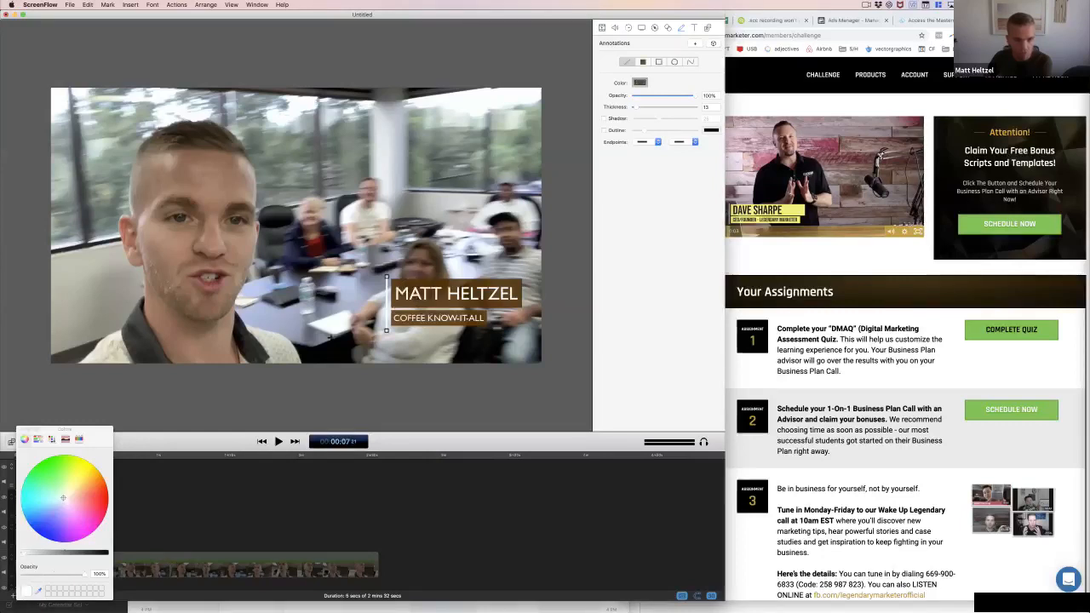
{"action": "left_click", "coordinate": [22, 430]}
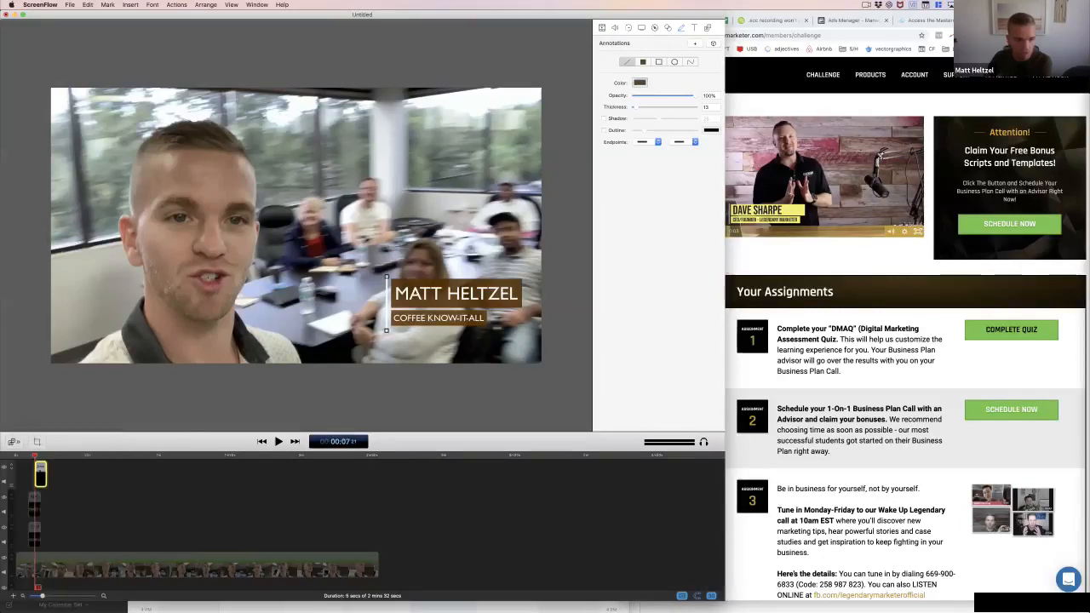
Draw a short vertical test line above the name title at about 10 seconds and remove it
{"action": "left_click", "coordinate": [40, 458]}
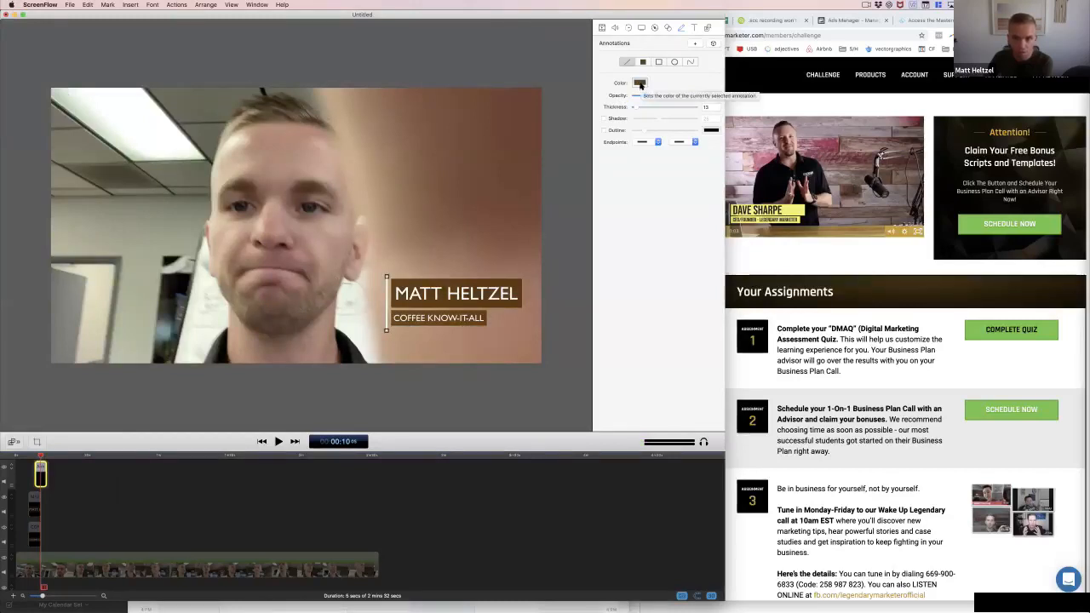
{"action": "left_click_drag", "start_coordinate": [404, 212], "coordinate": [405, 256]}
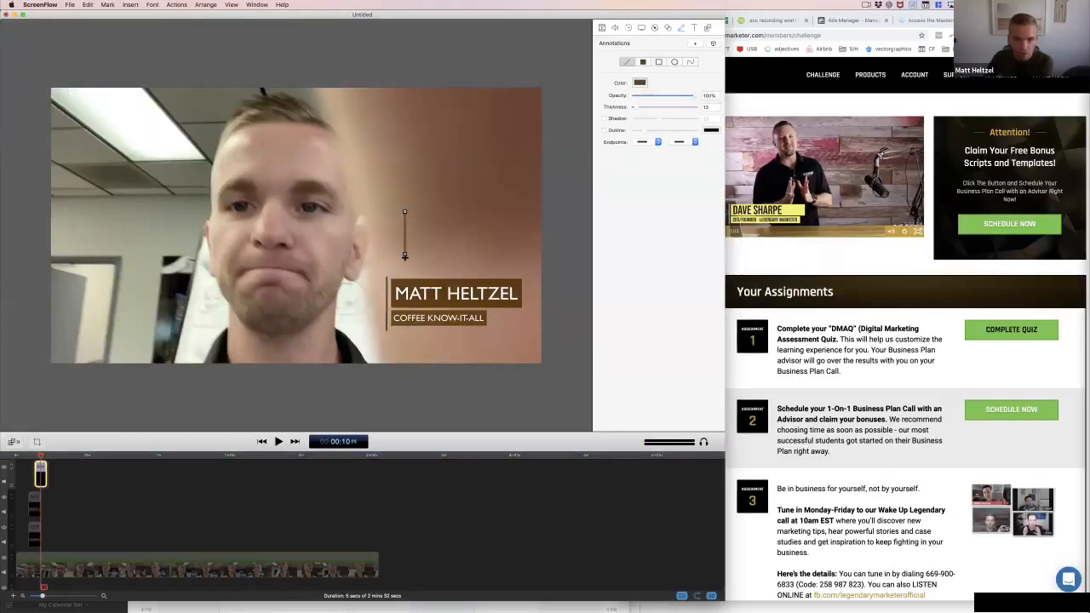
{"action": "key", "text": "BackSpace"}
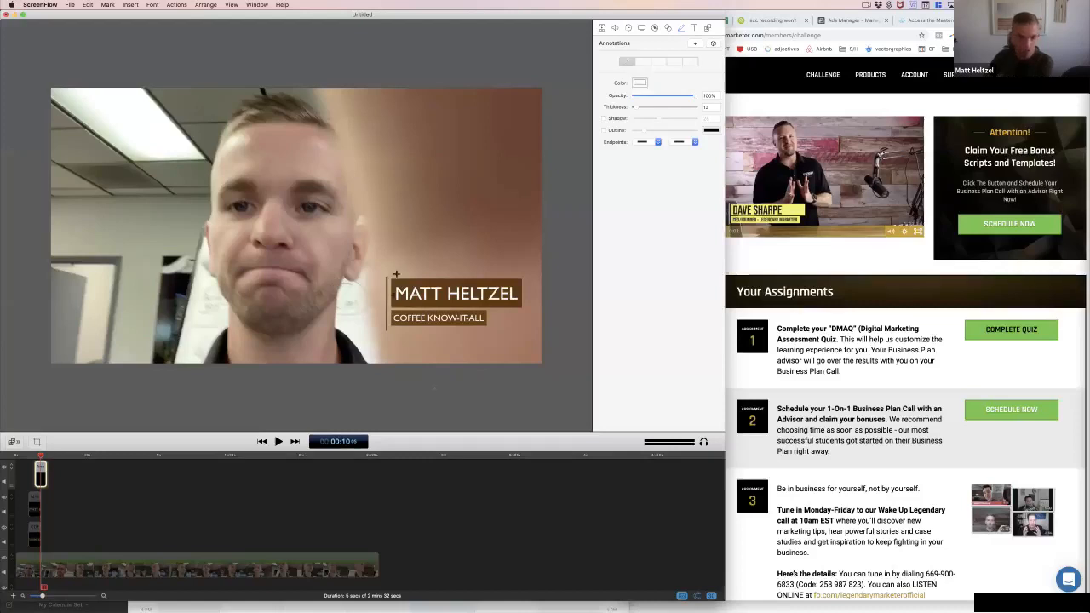
Delete the vertical line annotation beside the titles and remove its annotation clip from the timeline
{"action": "left_click_drag", "start_coordinate": [386, 326], "coordinate": [387, 328]}
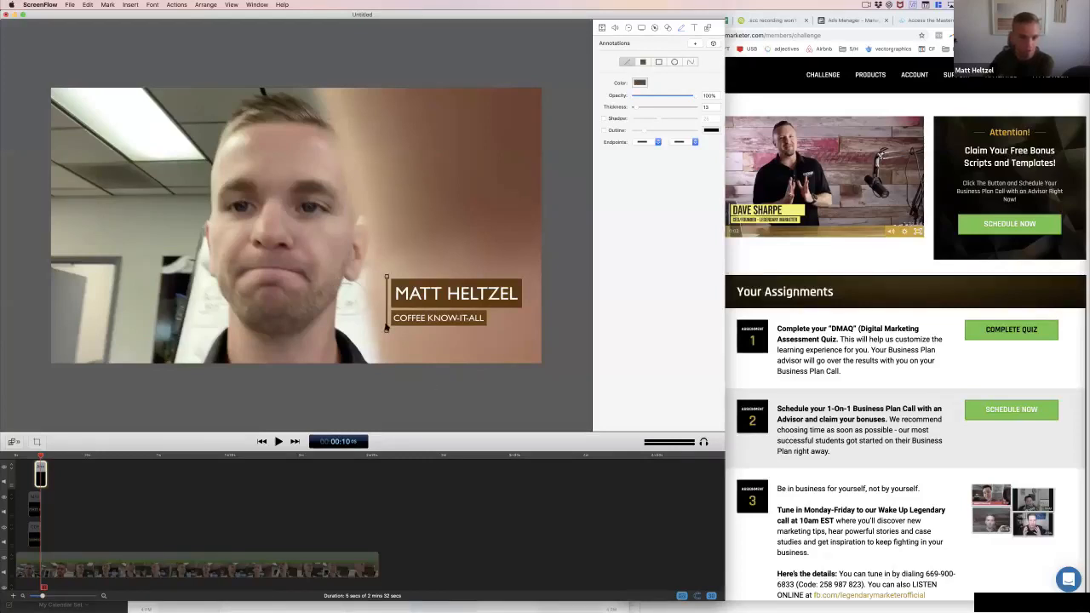
{"action": "left_click", "coordinate": [403, 353]}
{"action": "left_click", "coordinate": [387, 322]}
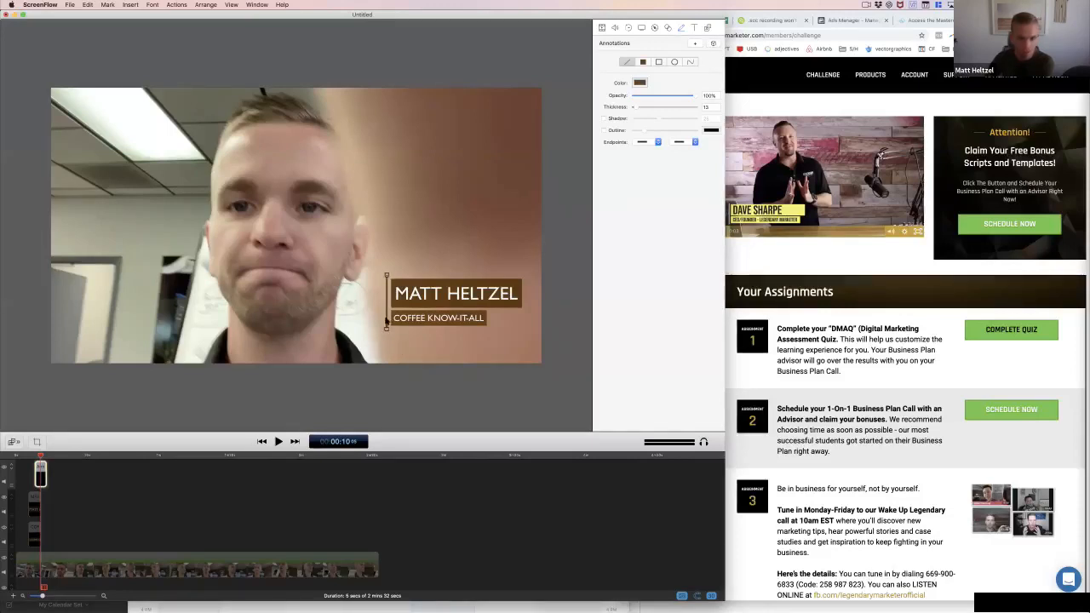
{"action": "key", "text": "Delete"}
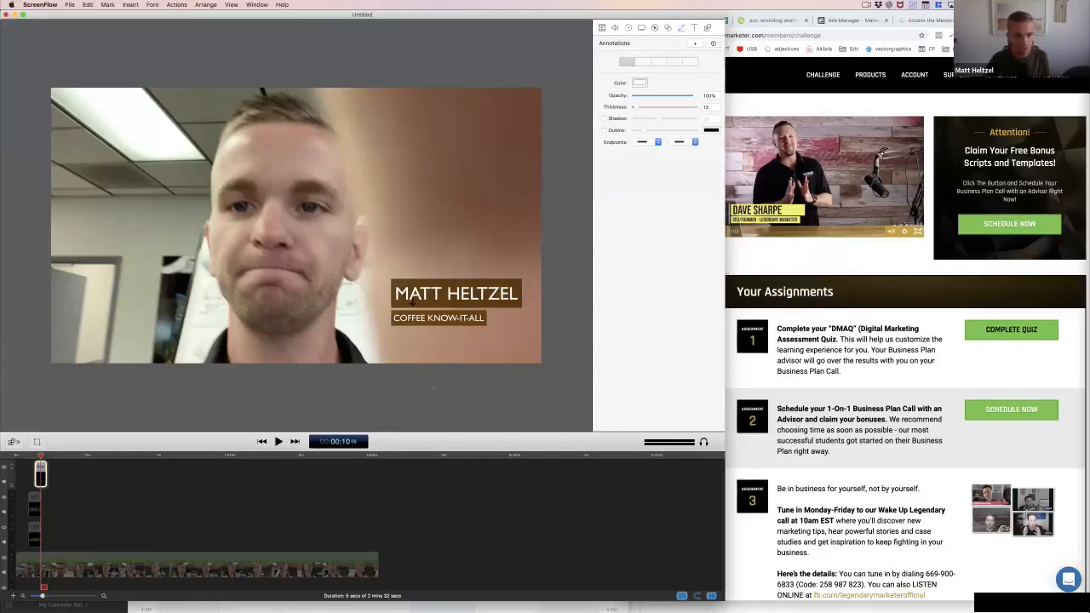
{"action": "left_click", "coordinate": [41, 472]}
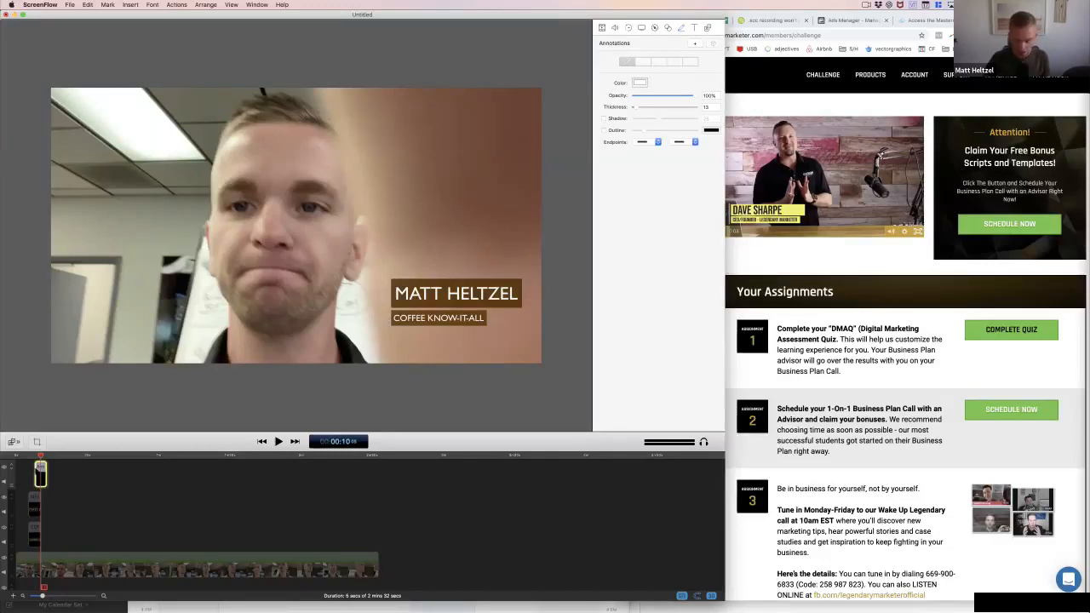
{"action": "key", "text": "Delete"}
Move the name title and the COFFEE KNOW-IT-ALL subtitle together into the lower-left corner of the video frame
{"action": "left_click", "coordinate": [35, 507]}
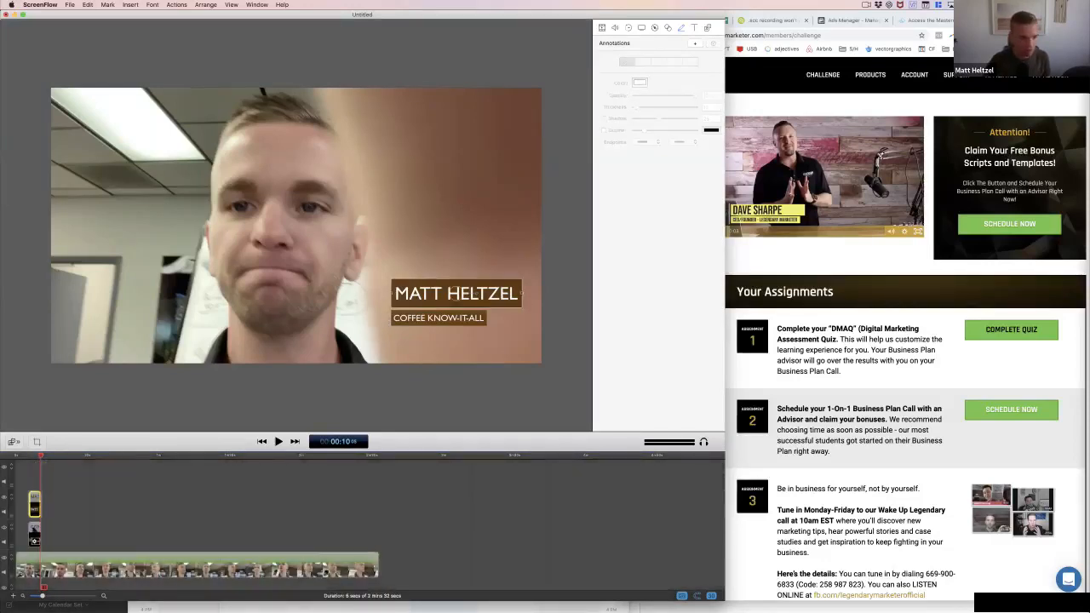
{"action": "left_click", "coordinate": [35, 540], "text": "shift"}
{"action": "left_click_drag", "start_coordinate": [397, 294], "coordinate": [68, 322]}
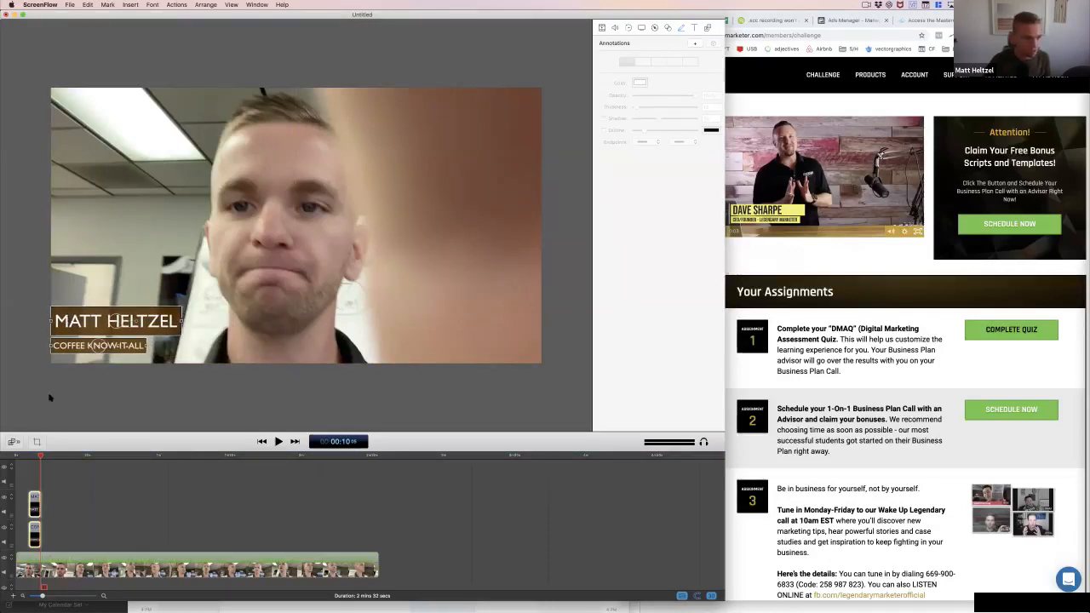
{"action": "left_click", "coordinate": [49, 398]}
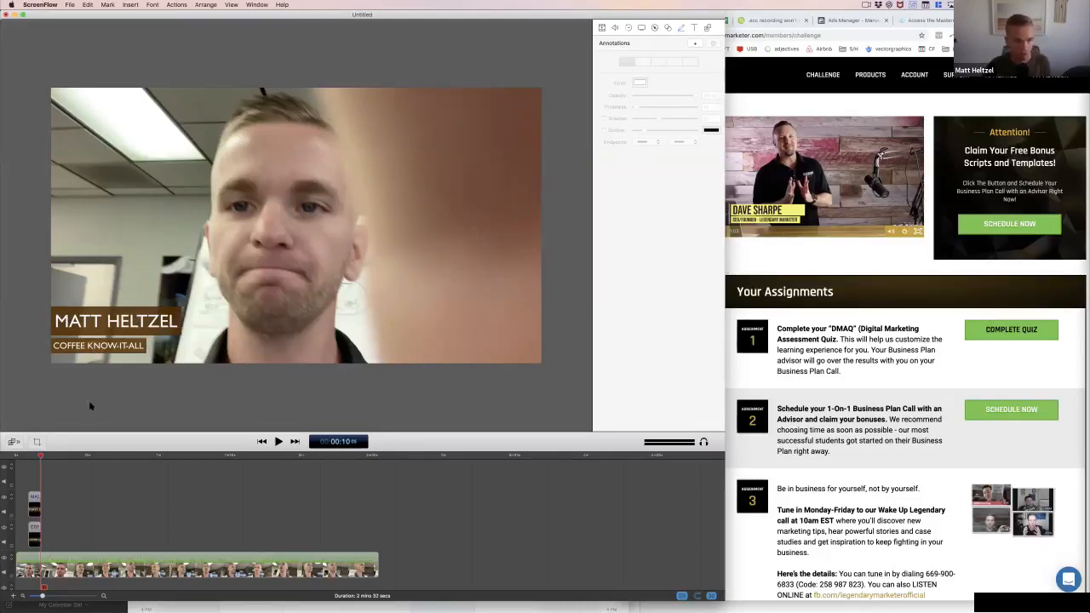
Change the font of both the name title and the COFFEE KNOW-IT-ALL subtitle to Avenir
{"action": "left_click", "coordinate": [34, 509]}
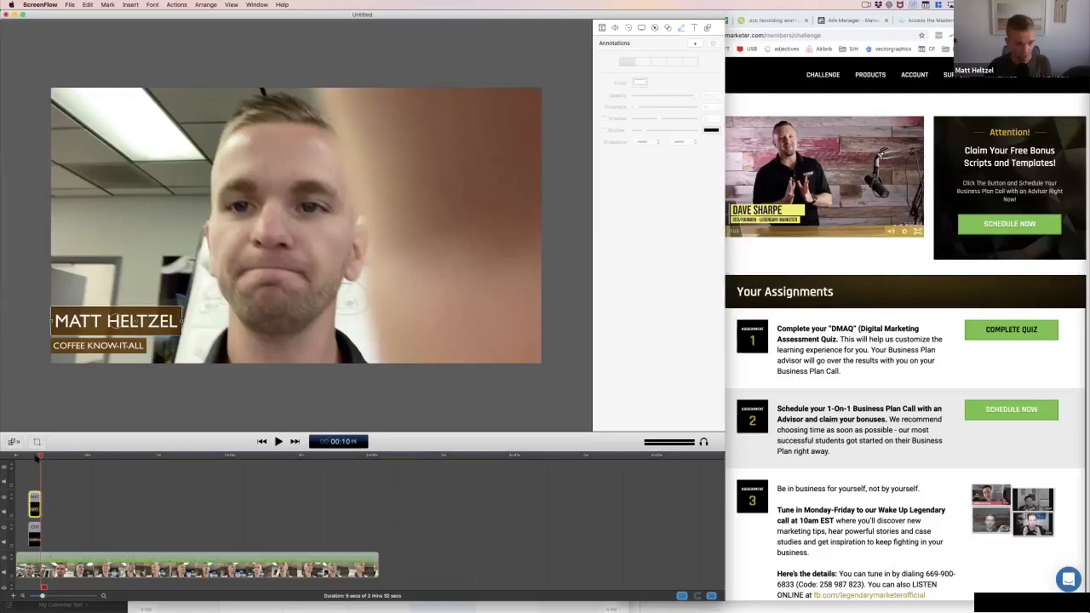
{"action": "left_click", "coordinate": [36, 456]}
{"action": "left_click", "coordinate": [35, 540], "text": "shift"}
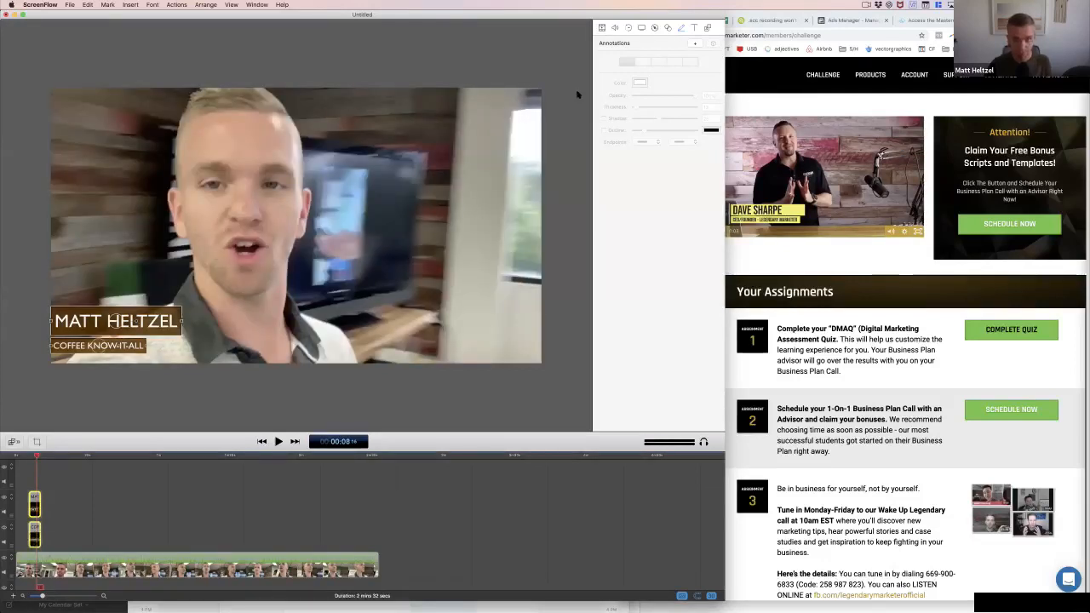
{"action": "left_click", "coordinate": [694, 28]}
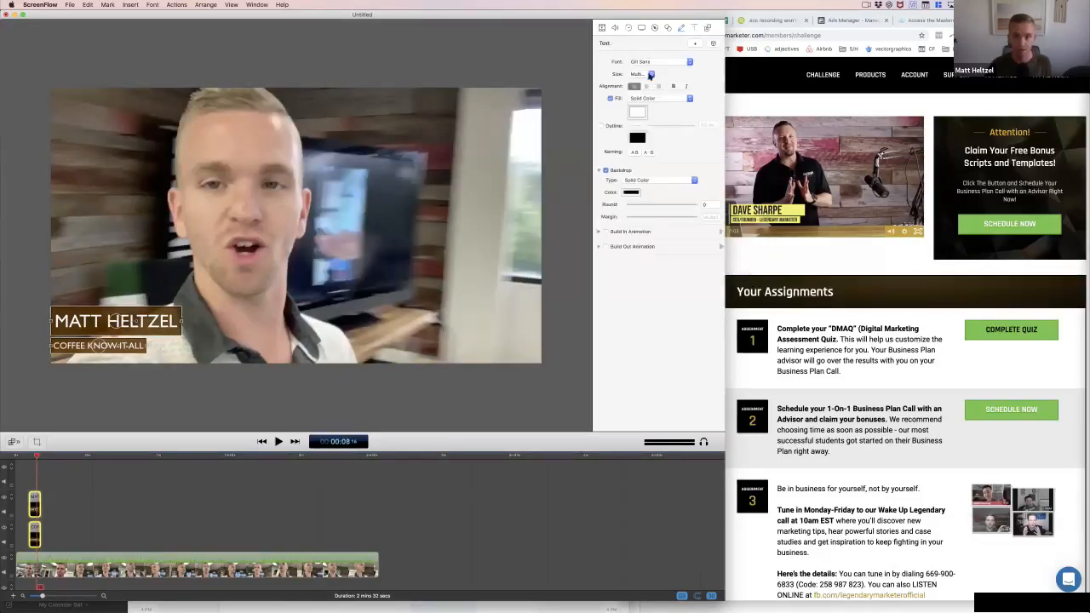
{"action": "left_click", "coordinate": [642, 63]}
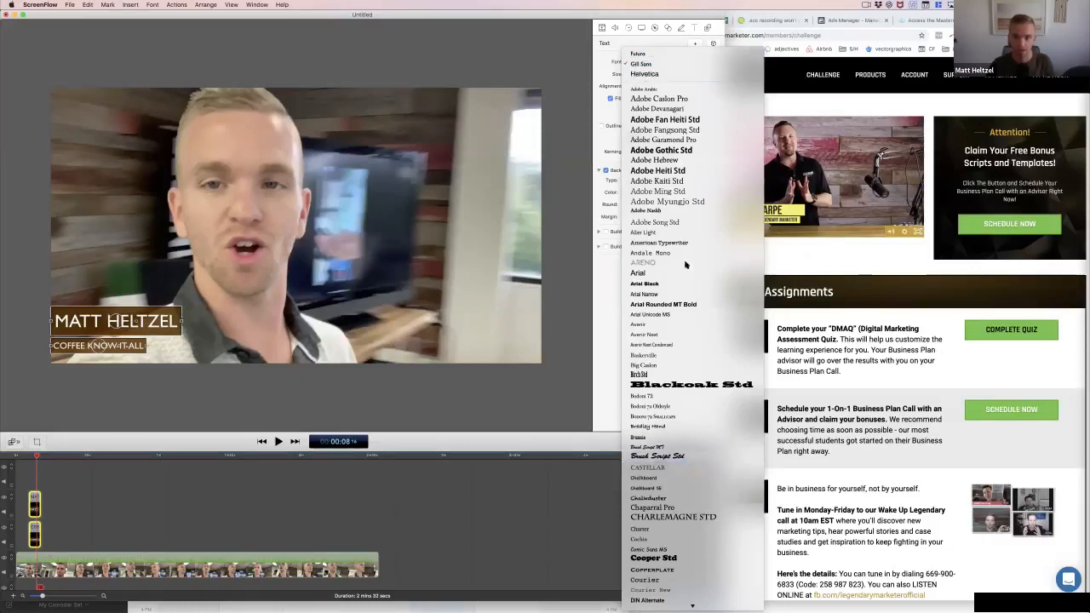
{"action": "left_click", "coordinate": [655, 329]}
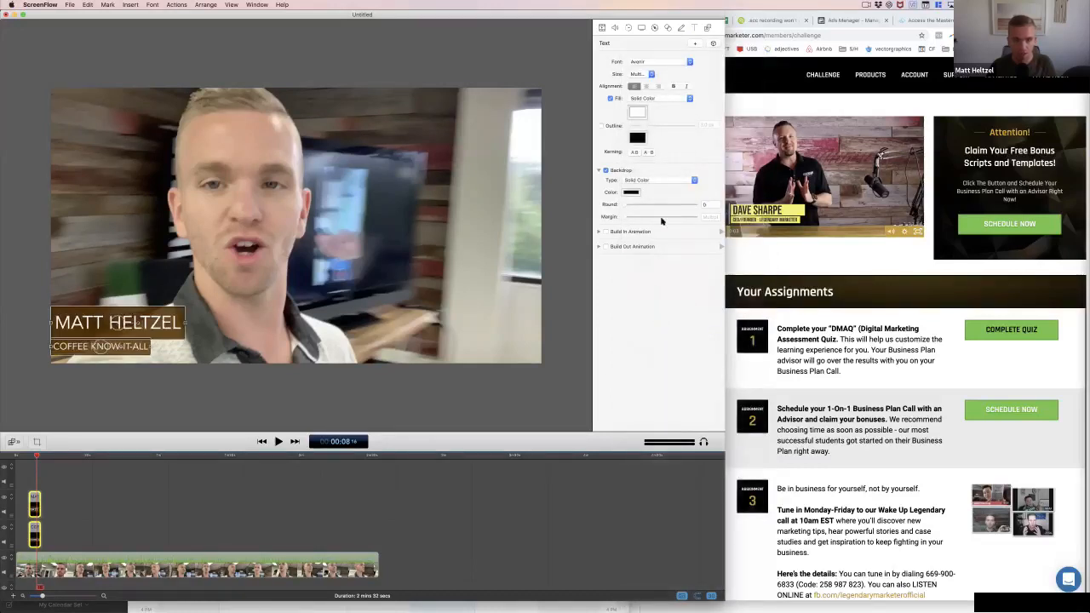
Move the name title slightly up to leave a gap above the subtitle, and fine-tune its horizontal position at the frame's left edge
{"action": "left_click", "coordinate": [170, 337]}
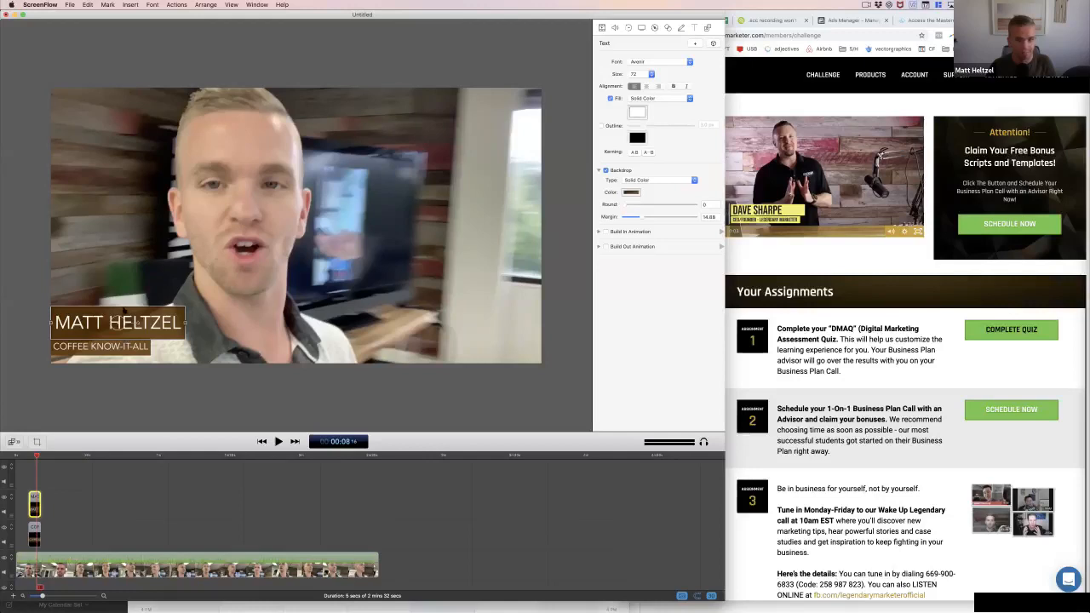
{"action": "left_click_drag", "start_coordinate": [124, 310], "coordinate": [125, 306]}
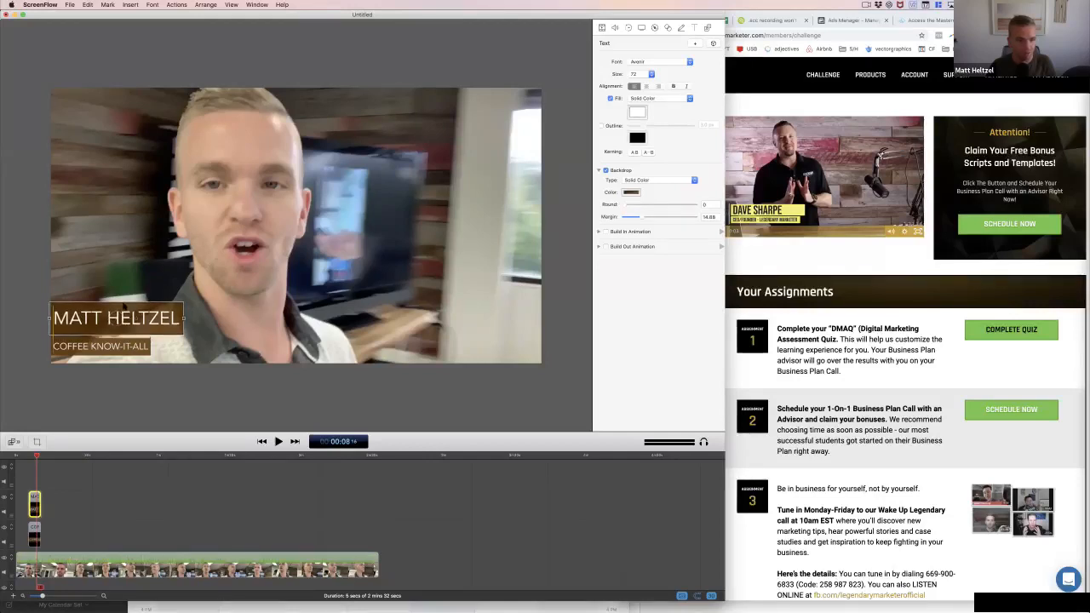
{"action": "key", "text": "Right"}
{"action": "key", "text": "Right"}
{"action": "key", "text": "Right"}
{"action": "key", "text": "Right"}
{"action": "key", "text": "Right"}
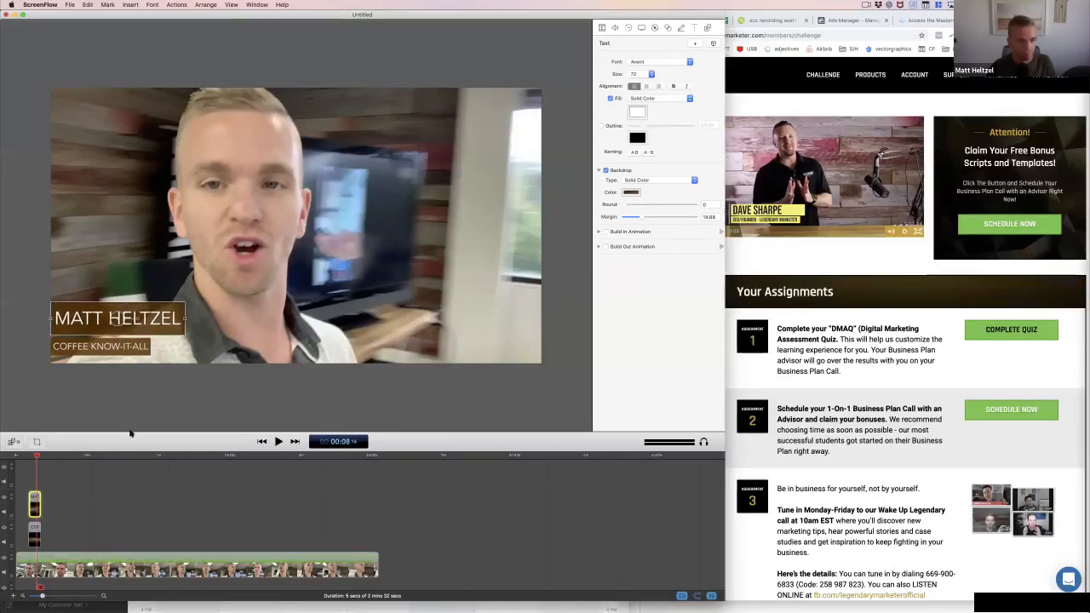
{"action": "left_click", "coordinate": [133, 390]}
{"action": "left_click_drag", "start_coordinate": [168, 319], "coordinate": [166, 318]}
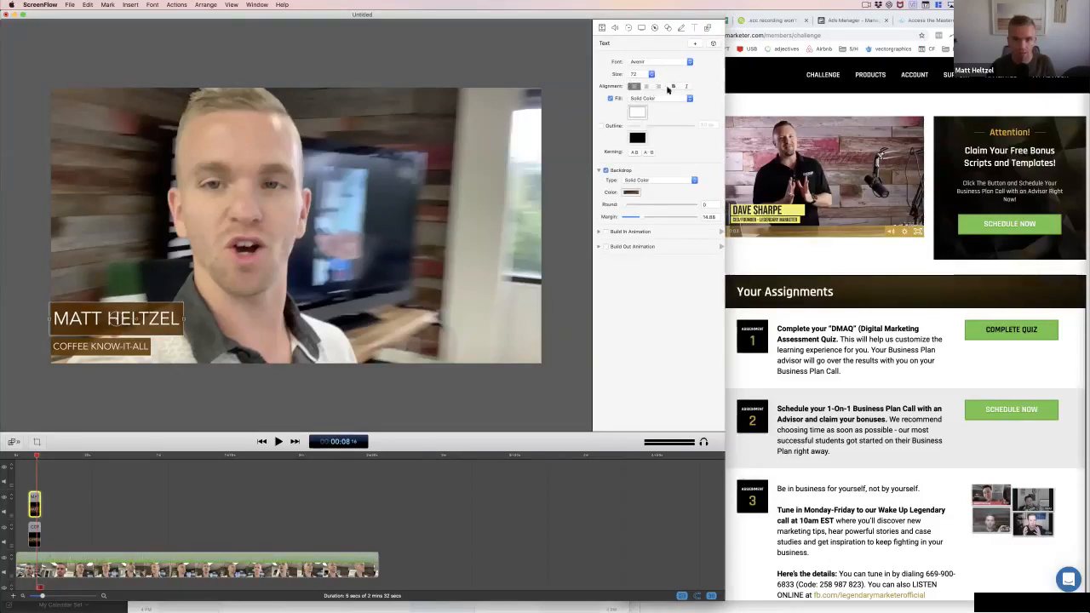
Make the text of both the name title and the COFFEE KNOW-IT-ALL subtitle bold
{"action": "key", "text": "super+b"}
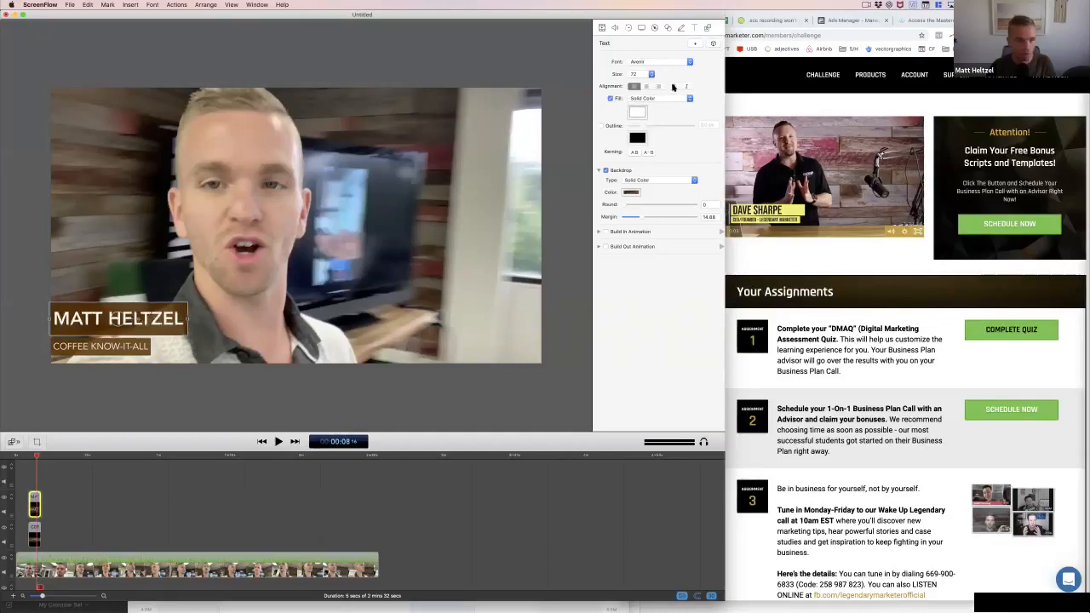
{"action": "left_click", "coordinate": [193, 383]}
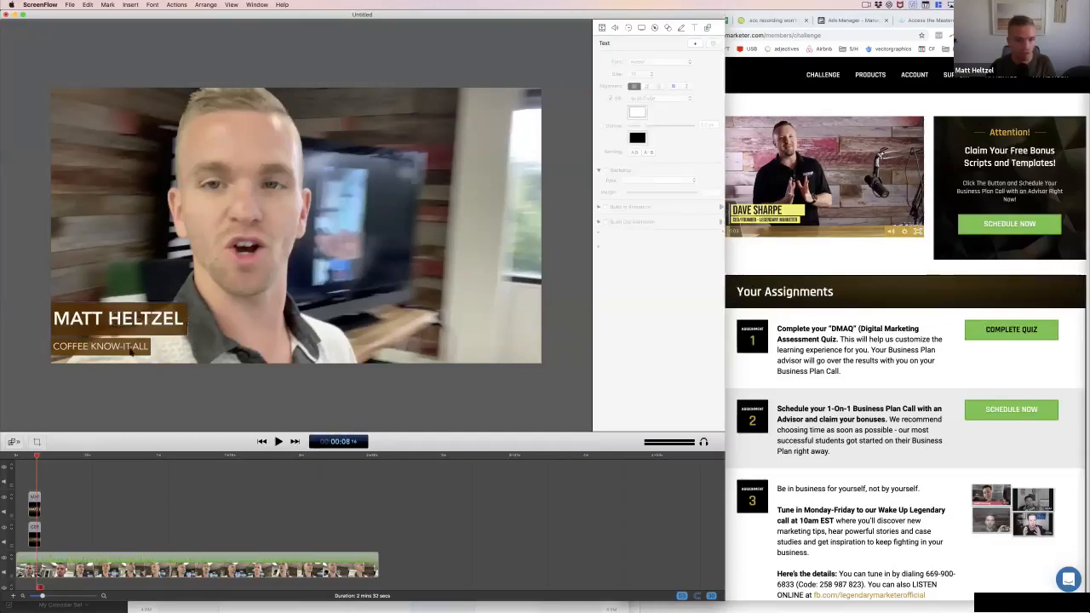
{"action": "left_click", "coordinate": [101, 346]}
{"action": "left_click", "coordinate": [673, 87]}
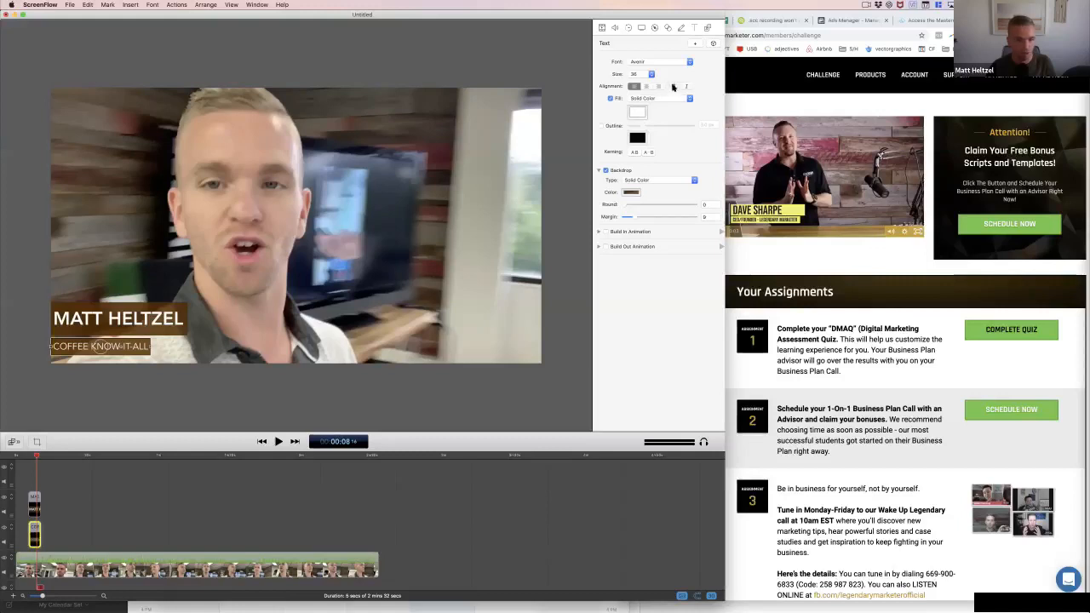
{"action": "left_click", "coordinate": [147, 380]}
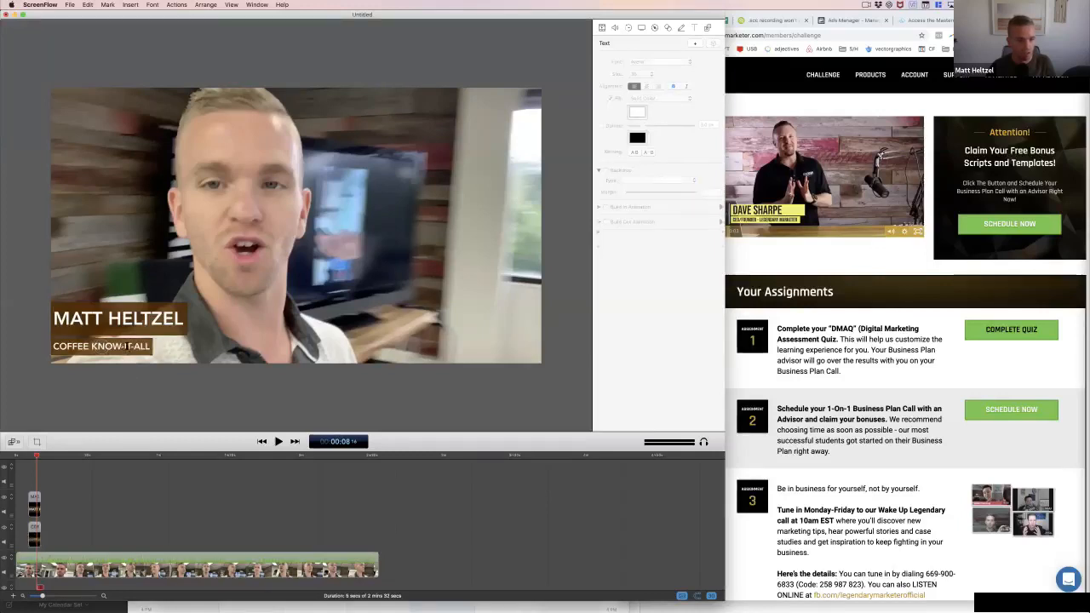
Set the COFFEE KNOW-IT-ALL subtitle's font size to 24
{"action": "double_click", "coordinate": [127, 347]}
{"action": "left_click", "coordinate": [634, 74]}
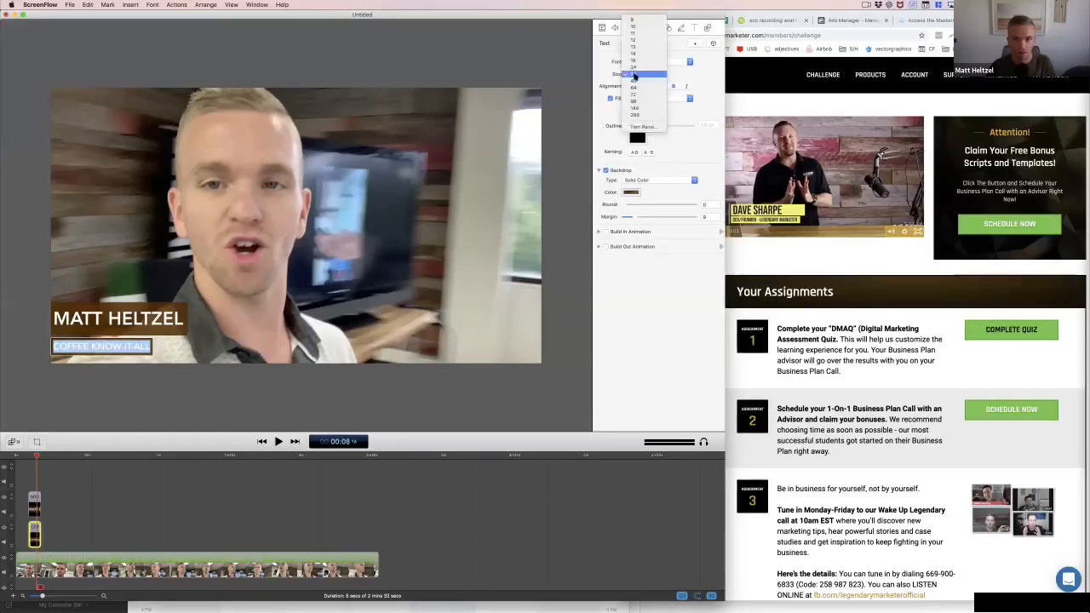
{"action": "left_click", "coordinate": [634, 68]}
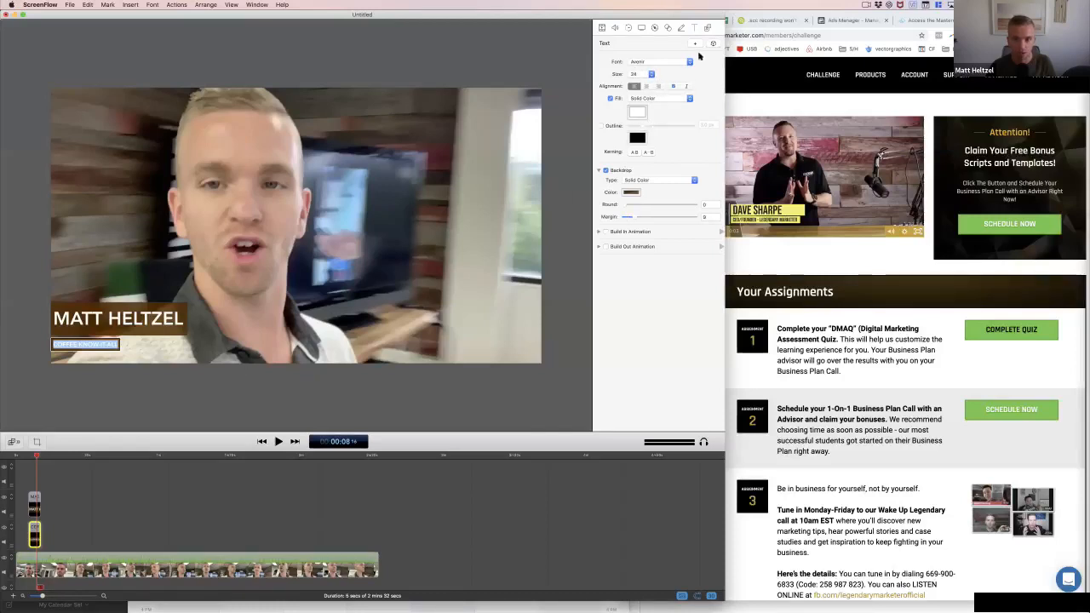
Set the COFFEE KNOW-IT-ALL subtitle to a custom font size of 30, after trying 18 and 28
{"action": "left_click", "coordinate": [642, 75]}
{"action": "left_click", "coordinate": [632, 78]}
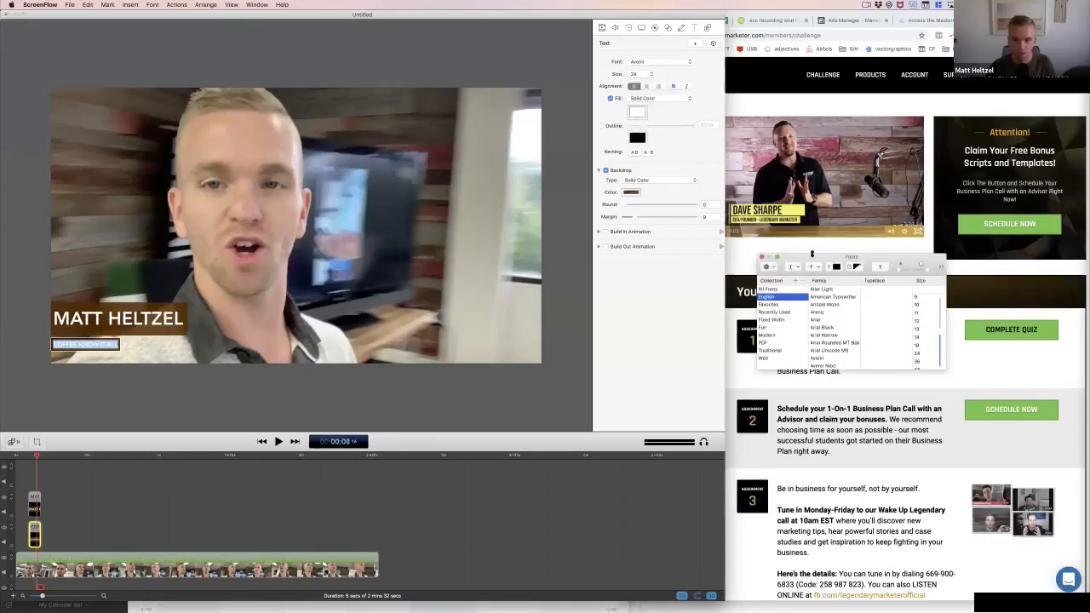
{"action": "left_click_drag", "start_coordinate": [809, 257], "coordinate": [324, 319]}
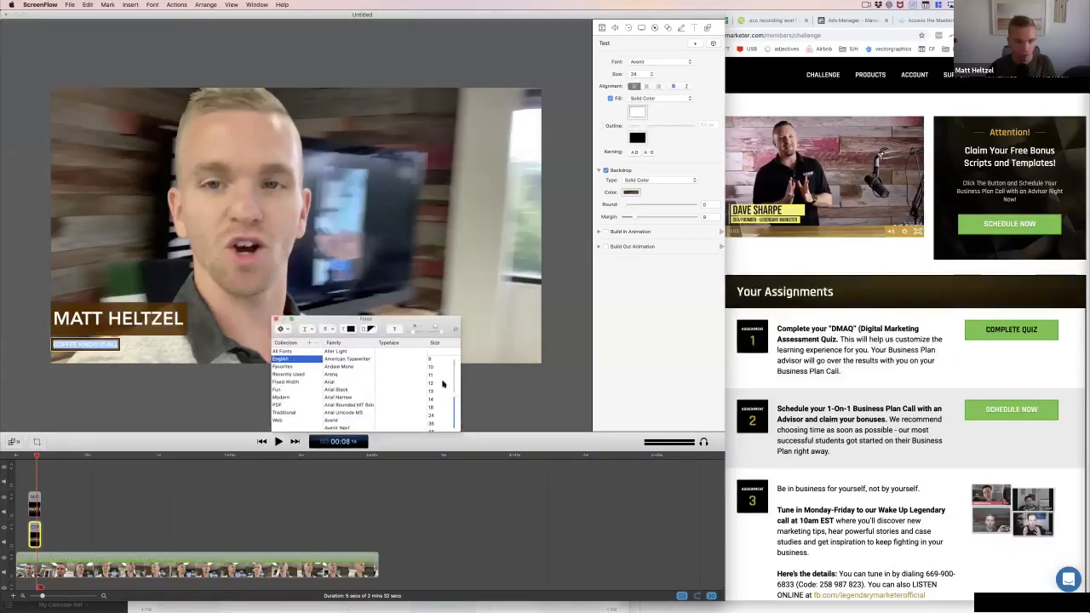
{"action": "left_click", "coordinate": [434, 391]}
{"action": "left_click", "coordinate": [435, 408]}
{"action": "left_click", "coordinate": [443, 353]}
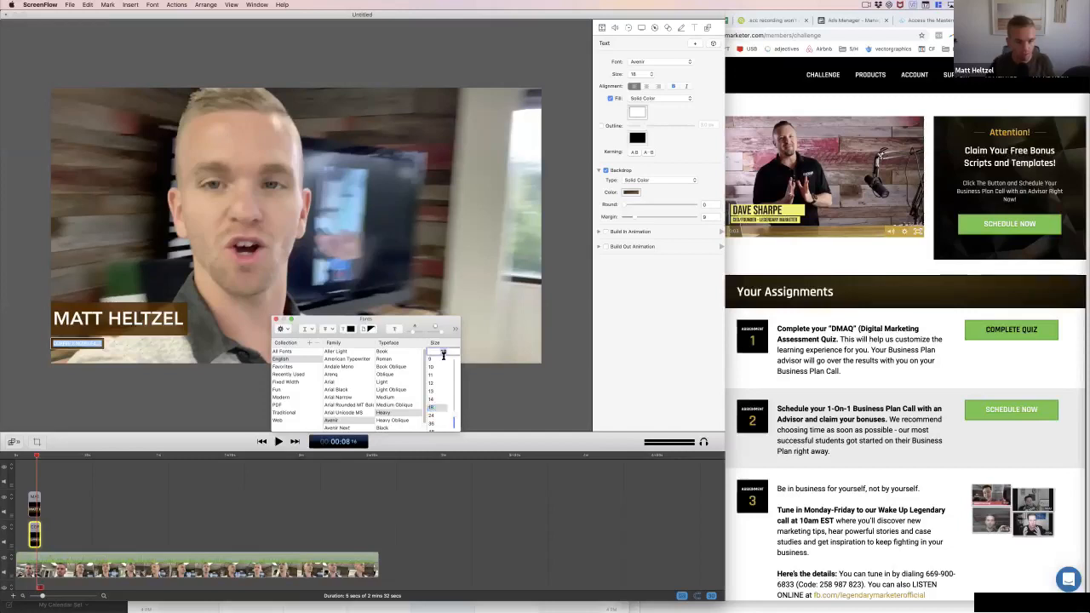
{"action": "type", "text": "28"}
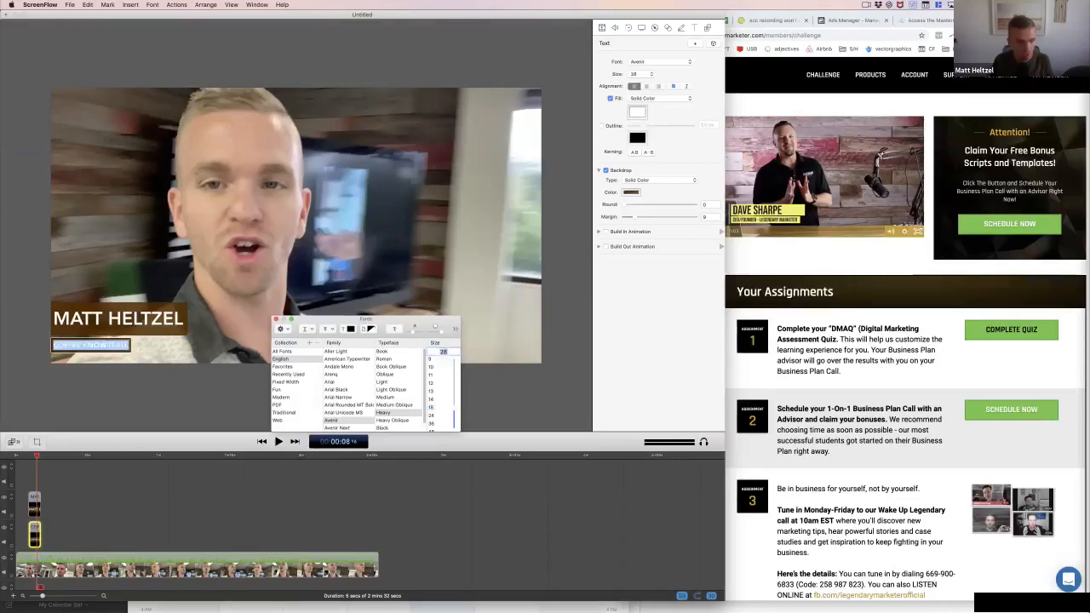
{"action": "key", "text": "Return"}
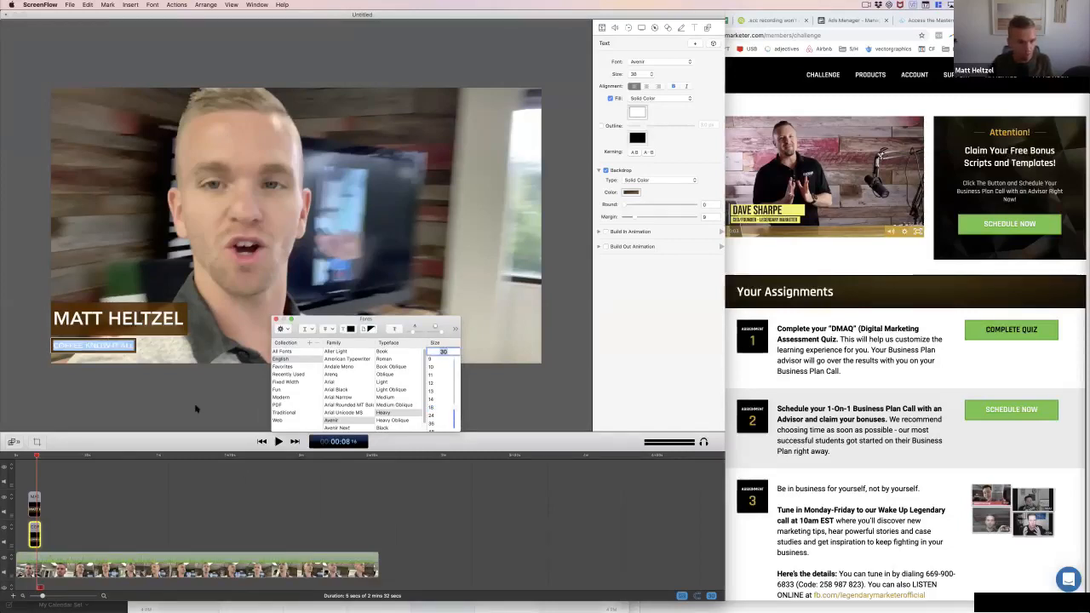
{"action": "left_click", "coordinate": [211, 384]}
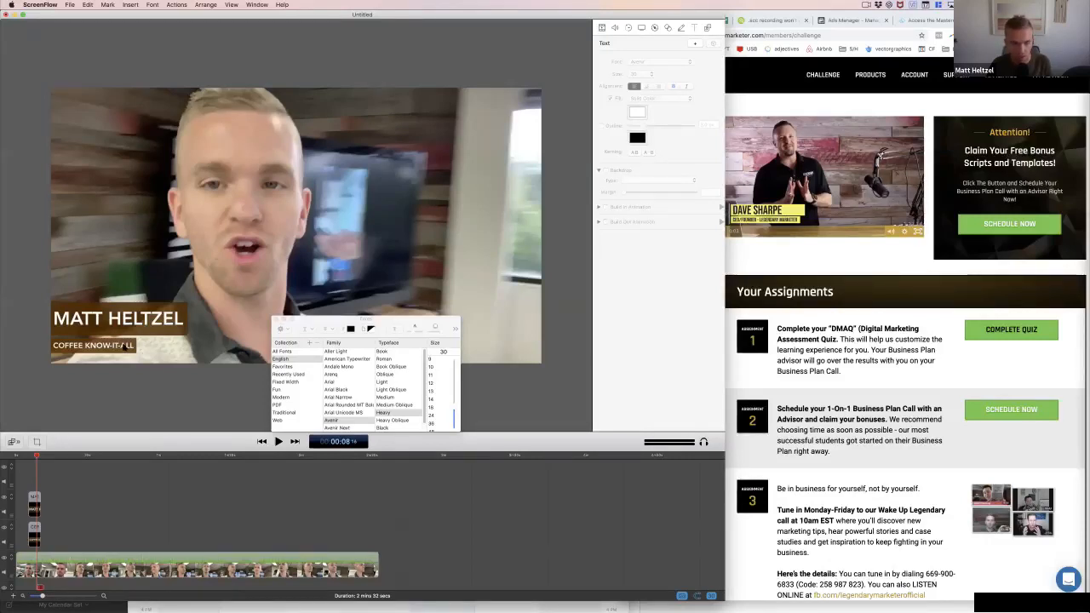
Reduce the backdrop margin of the name title to about 12.7
{"action": "left_click", "coordinate": [126, 331]}
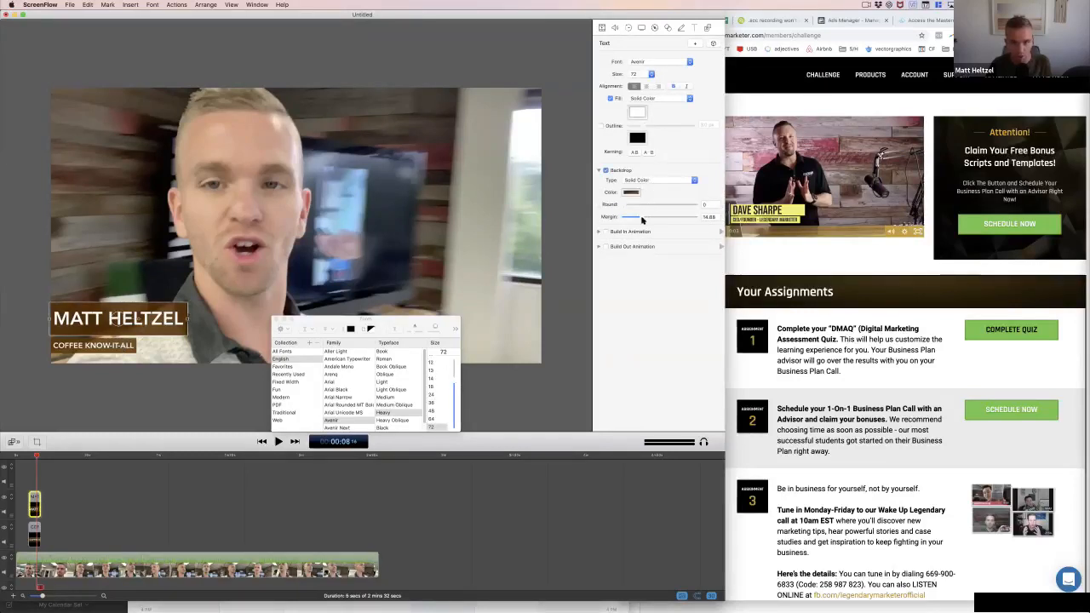
{"action": "left_click_drag", "start_coordinate": [643, 217], "coordinate": [639, 219]}
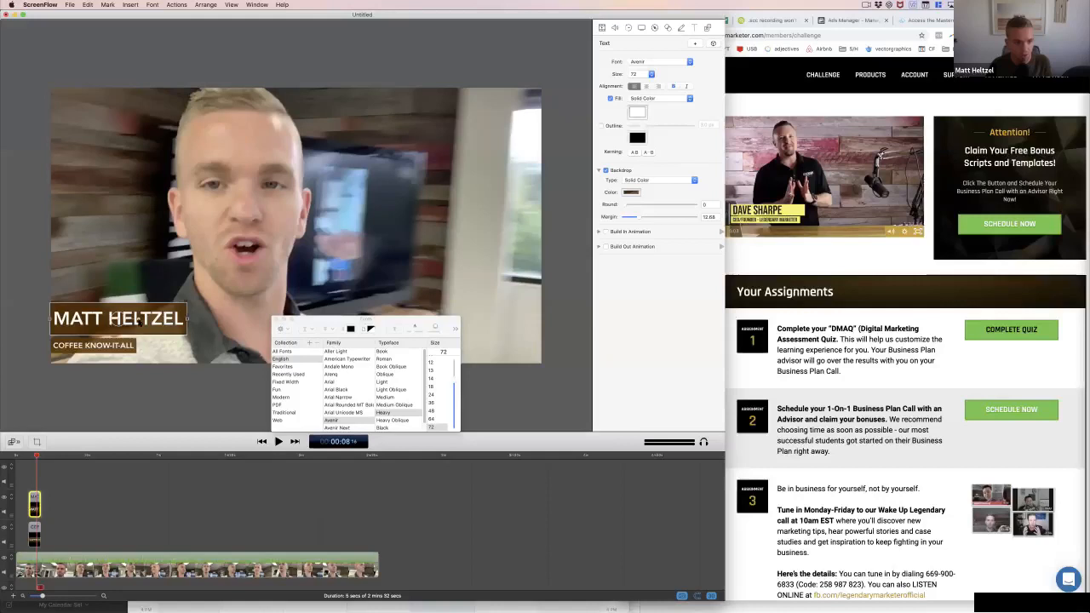
{"action": "left_click", "coordinate": [161, 360]}
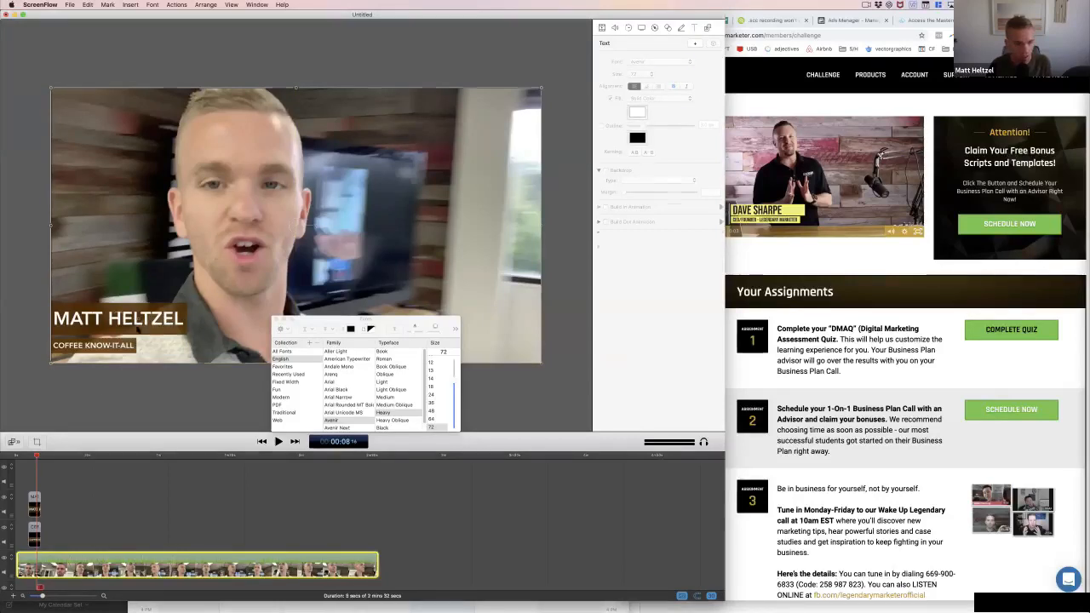
Add a second line reading COFFEE GURU beneath the name inside the name title's text
{"action": "left_click", "coordinate": [170, 317]}
{"action": "key", "text": "Return"}
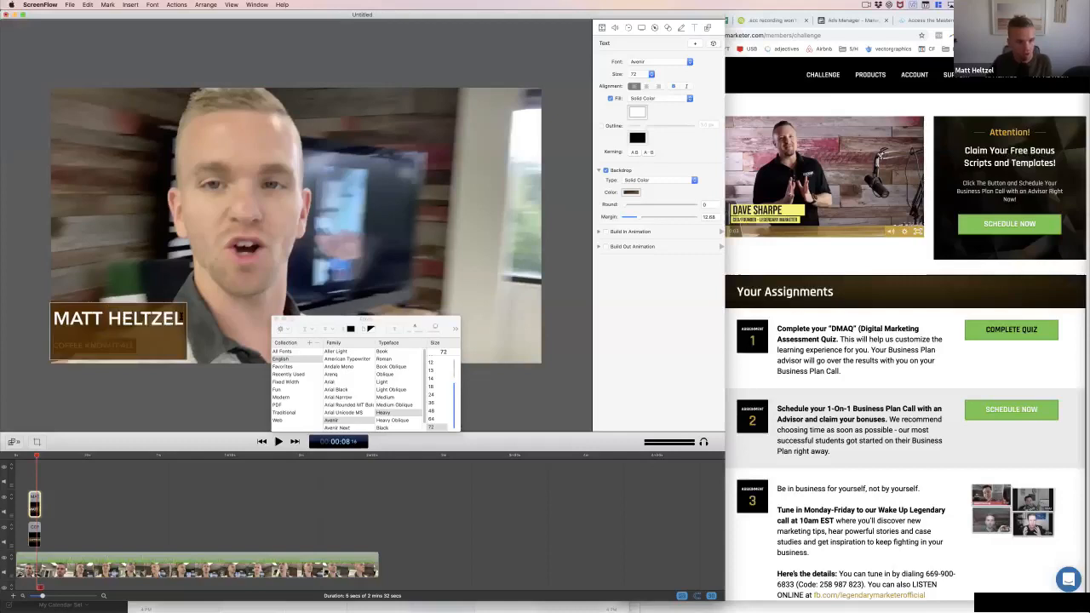
{"action": "type", "text": "COFFEE KNOW"}
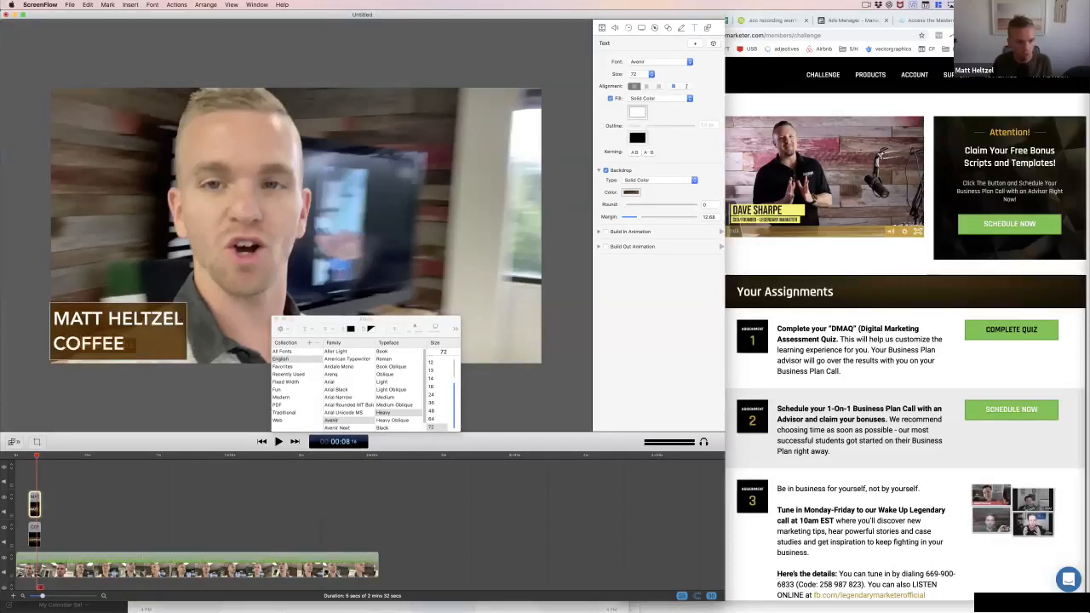
{"action": "key", "text": "BackSpace"}
{"action": "key", "text": "BackSpace"}
{"action": "key", "text": "BackSpace"}
{"action": "key", "text": "BackSpace"}
{"action": "type", "text": "GURU"}
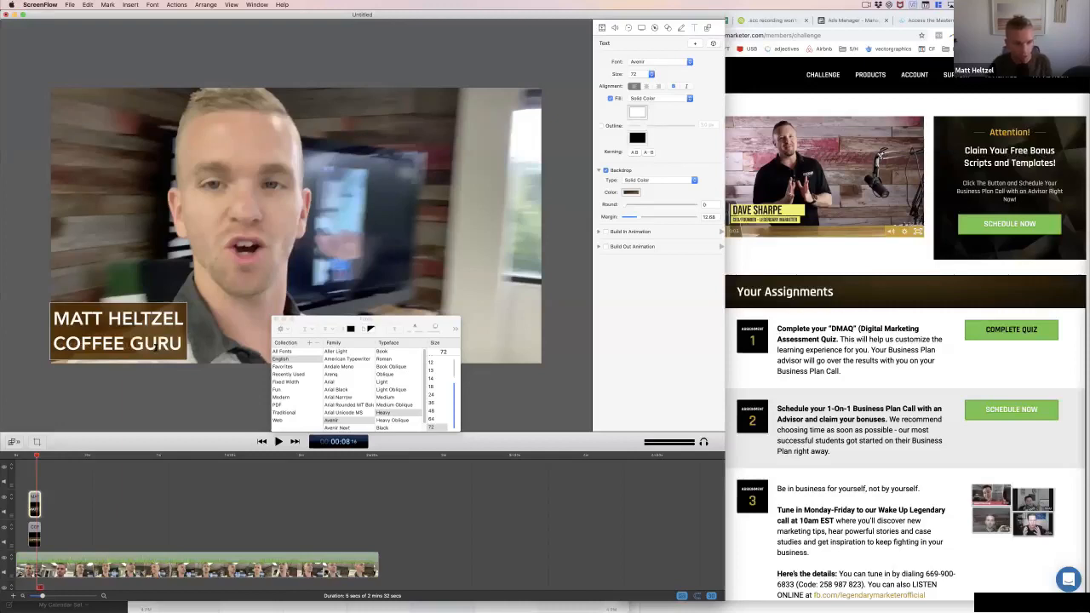
Set the font size of the COFFEE GURU line to 36, also trying 48
{"action": "key", "text": "shift+alt+Left"}
{"action": "key", "text": "shift+alt+Left"}
{"action": "left_click", "coordinate": [432, 403]}
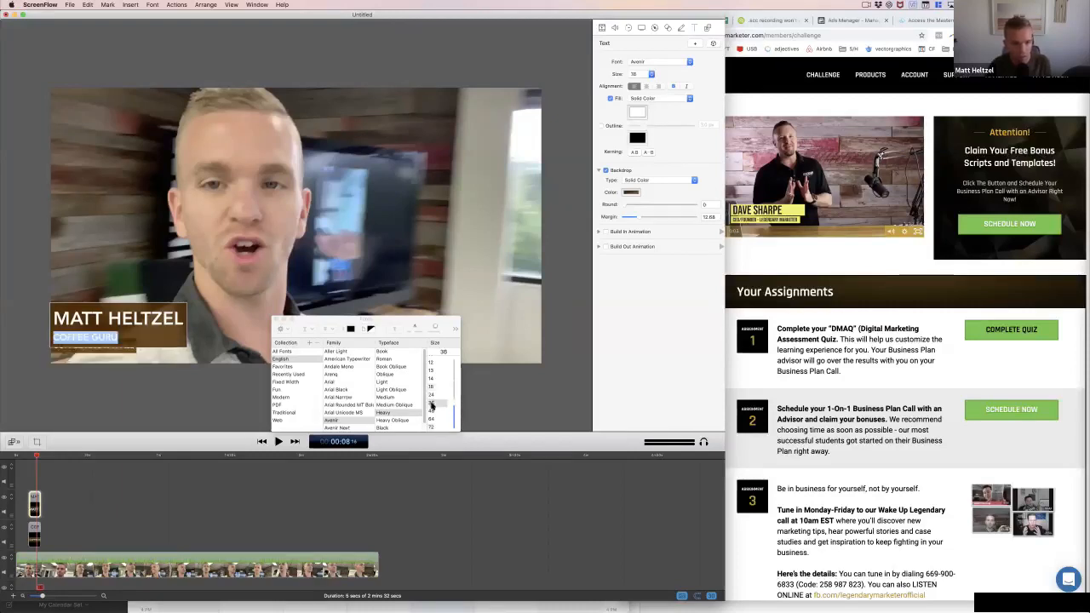
{"action": "left_click", "coordinate": [432, 412]}
{"action": "left_click", "coordinate": [432, 404]}
{"action": "left_click", "coordinate": [158, 417]}
Delete the separate COFFEE KNOW-IT-ALL subtitle and fine-tune the two-line title's position at the frame's left edge
{"action": "left_click", "coordinate": [114, 350]}
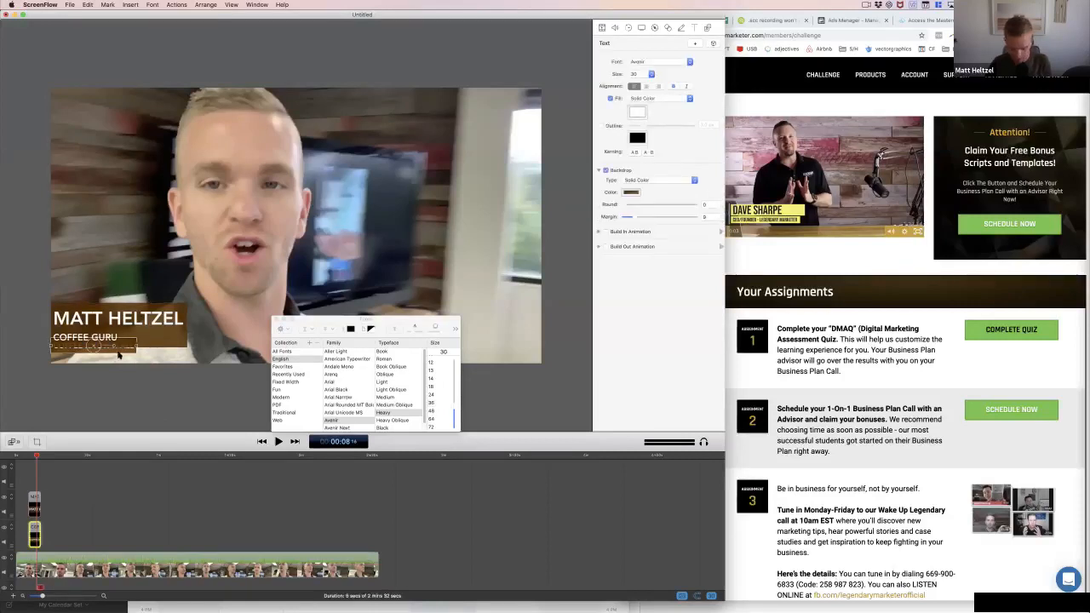
{"action": "key", "text": "Delete"}
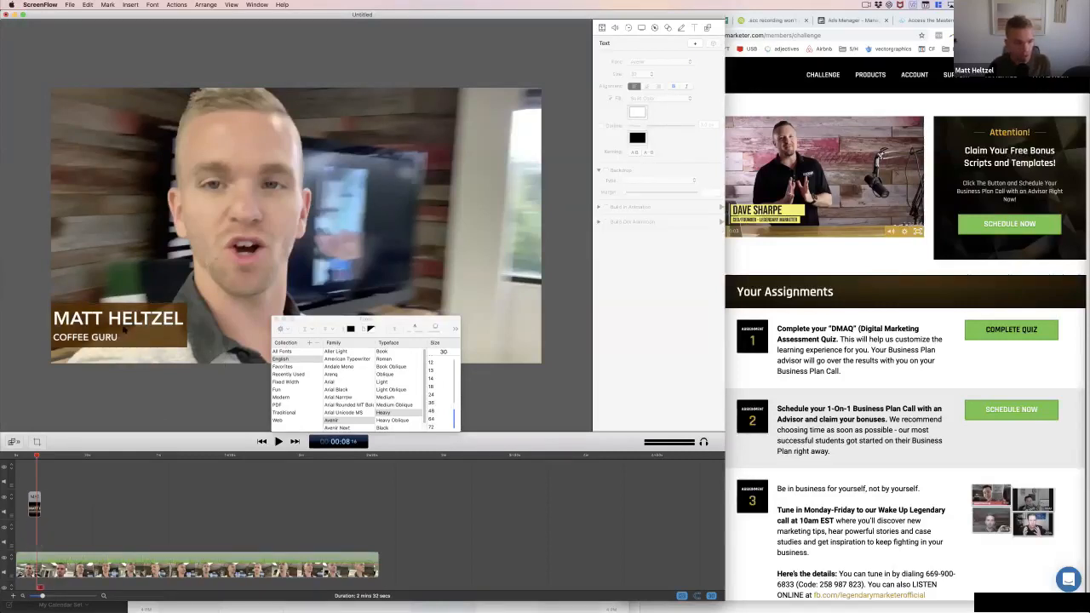
{"action": "left_click", "coordinate": [126, 330]}
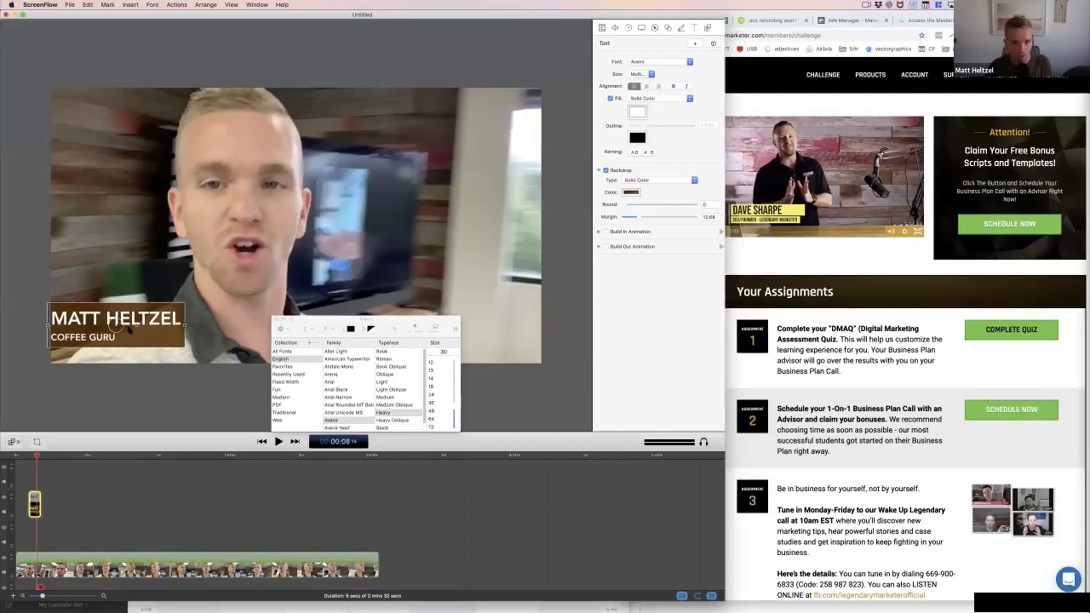
{"action": "left_click_drag", "start_coordinate": [128, 331], "coordinate": [130, 330]}
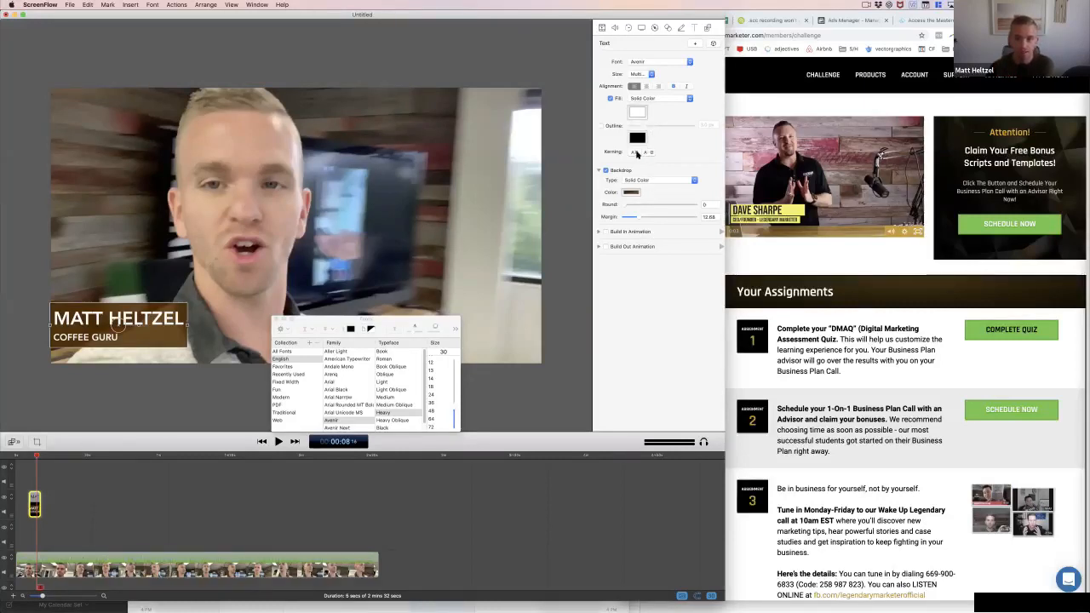
Check the font size options for the two-line title, and try single and double underline on its text
{"action": "left_click", "coordinate": [651, 75]}
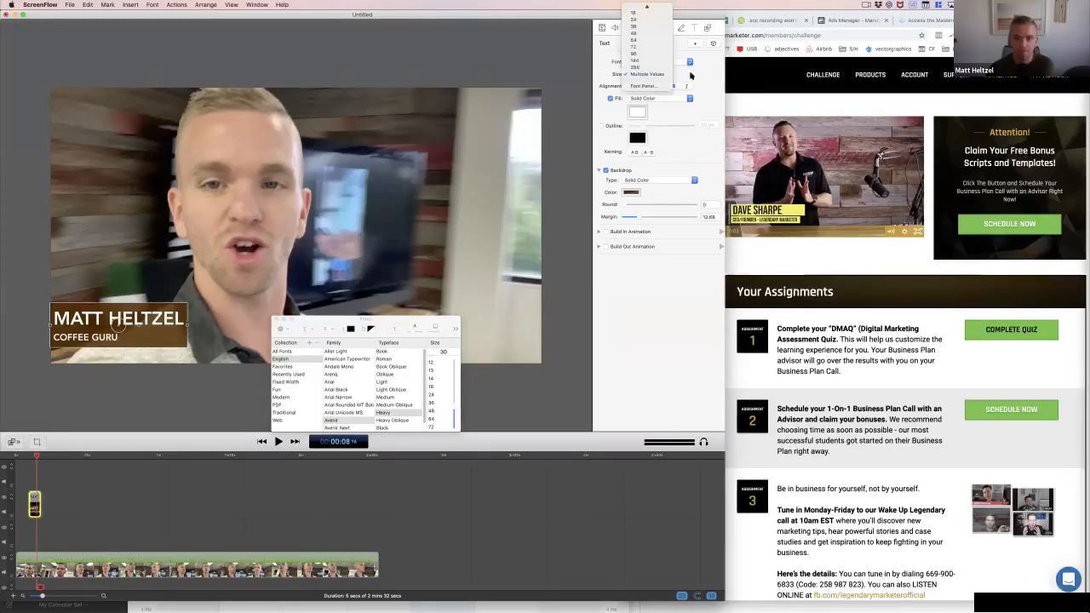
{"action": "left_click", "coordinate": [692, 76]}
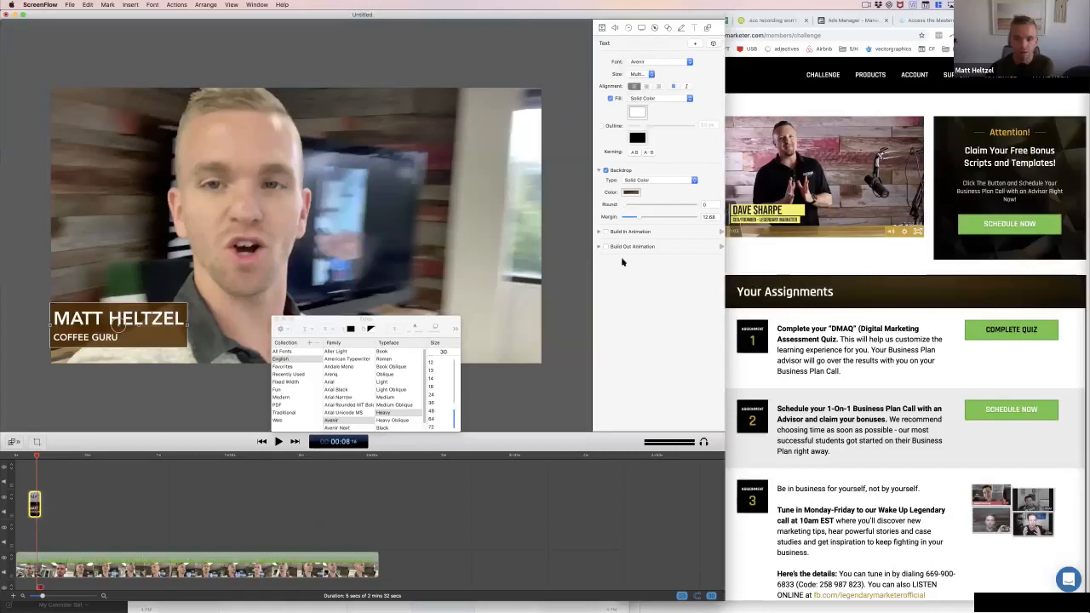
{"action": "left_click", "coordinate": [401, 329]}
{"action": "left_click", "coordinate": [310, 331]}
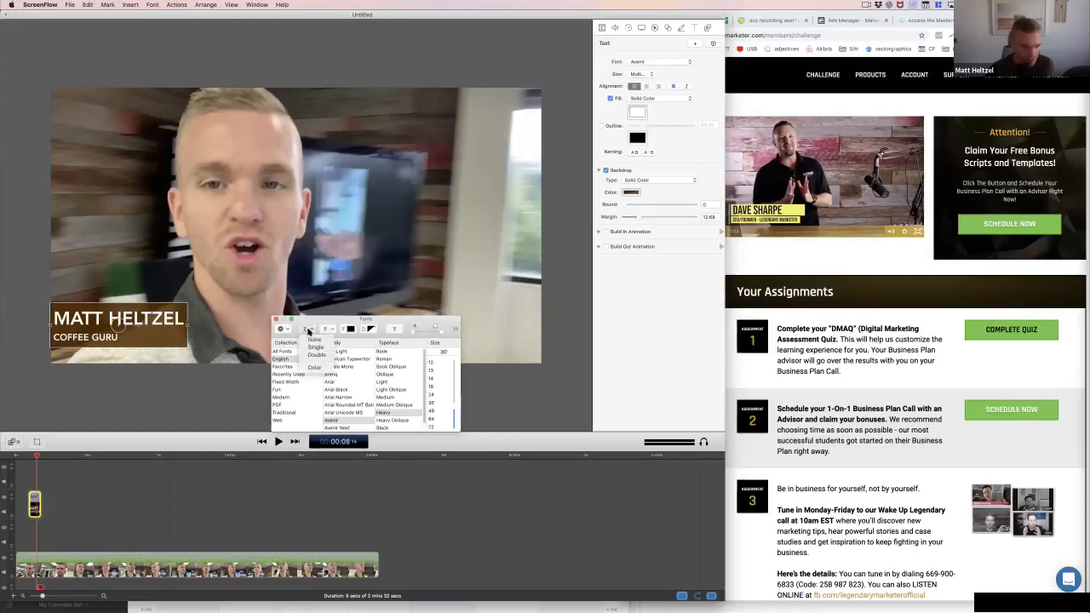
{"action": "left_click", "coordinate": [313, 348]}
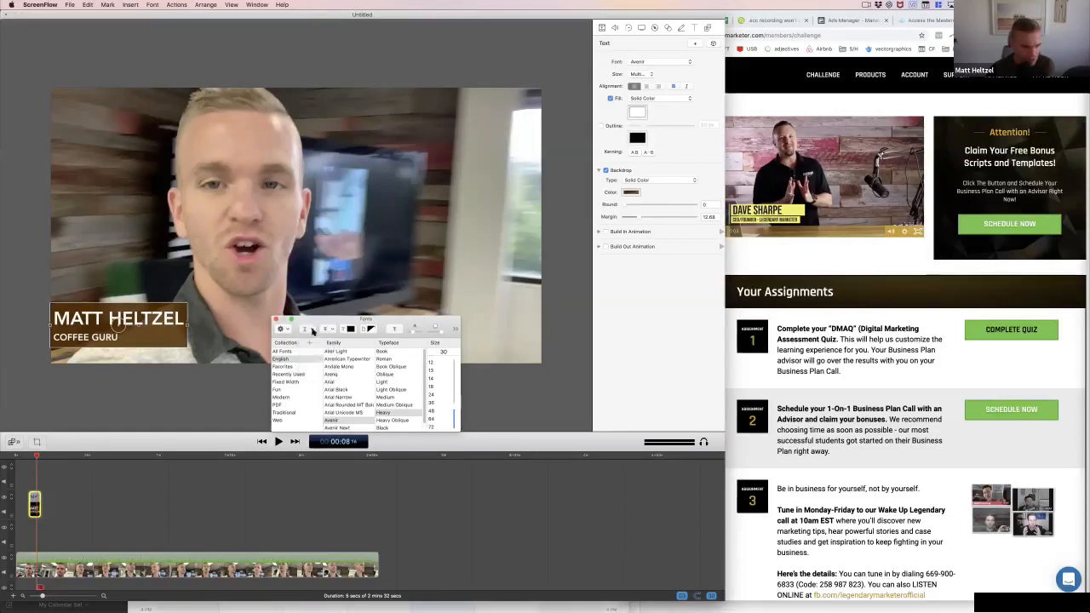
{"action": "left_click", "coordinate": [309, 330]}
{"action": "left_click", "coordinate": [313, 356]}
Look through the typography, character, strikethrough and underline options in the Fonts window, and close the window
{"action": "left_click", "coordinate": [282, 329]}
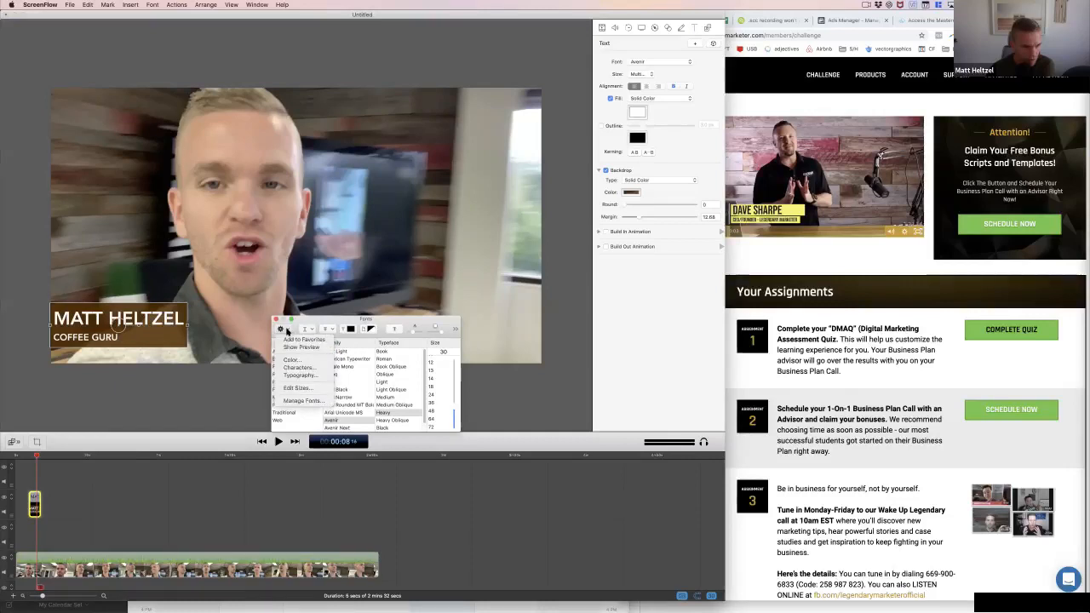
{"action": "left_click", "coordinate": [295, 377]}
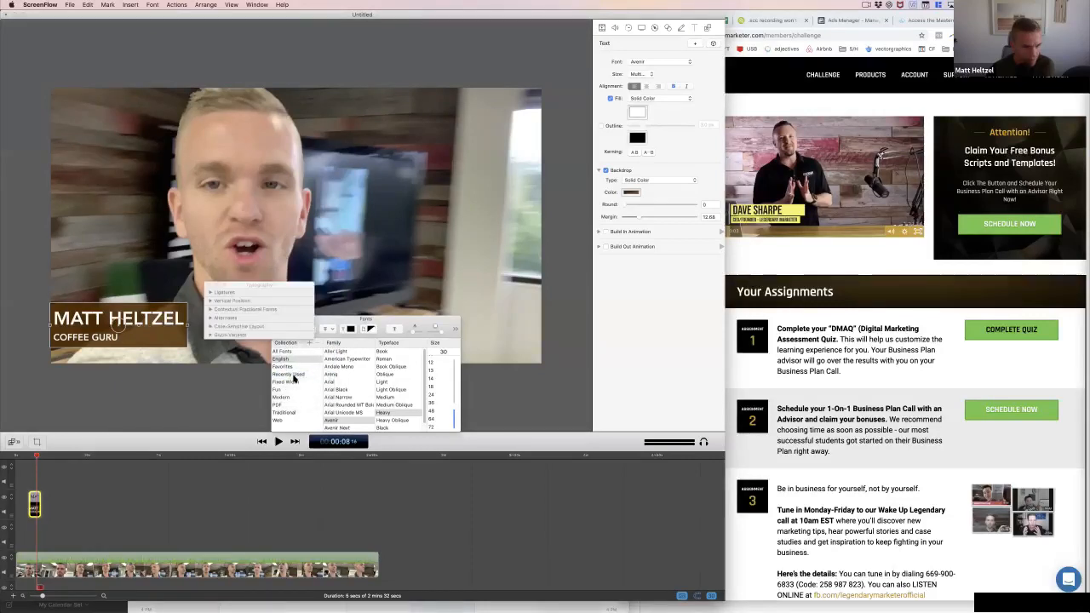
{"action": "left_click", "coordinate": [211, 302]}
{"action": "left_click", "coordinate": [211, 301]}
{"action": "left_click", "coordinate": [208, 288]}
{"action": "left_click", "coordinate": [280, 329]}
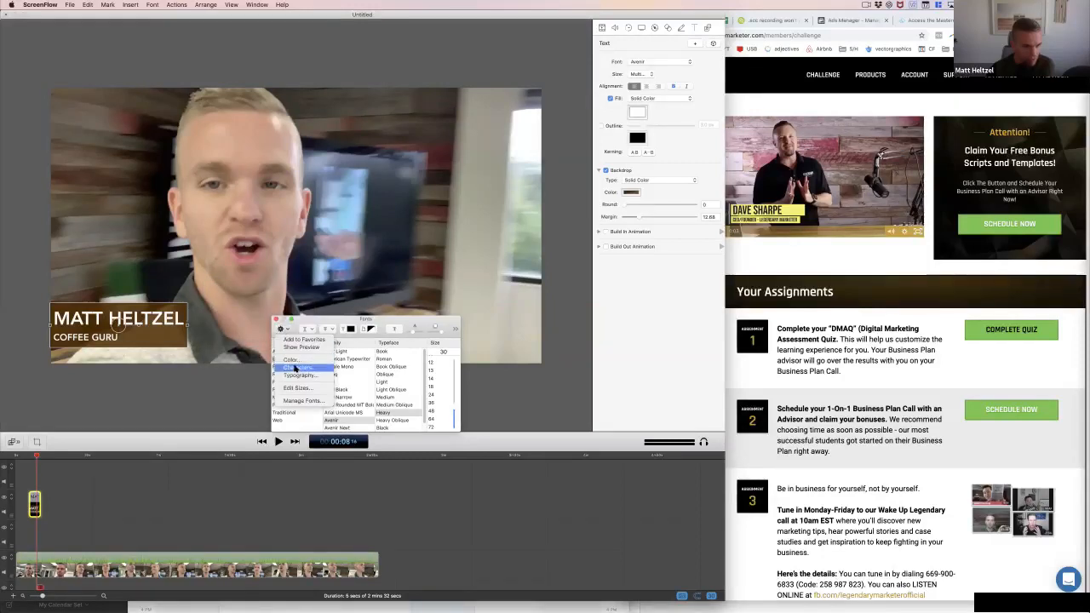
{"action": "left_click", "coordinate": [295, 368]}
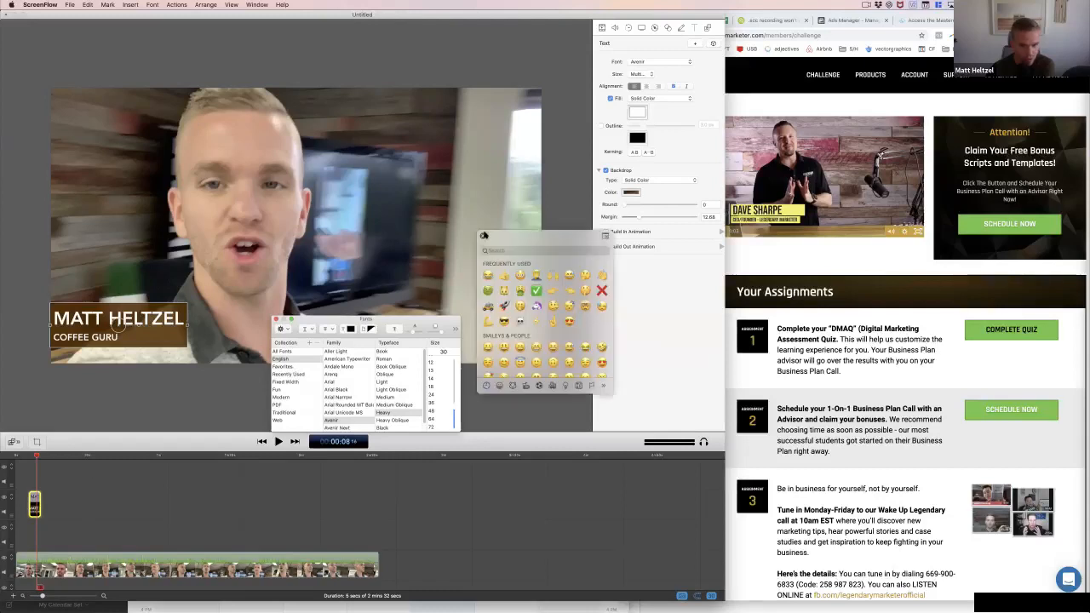
{"action": "left_click", "coordinate": [484, 235]}
{"action": "left_click", "coordinate": [280, 329]}
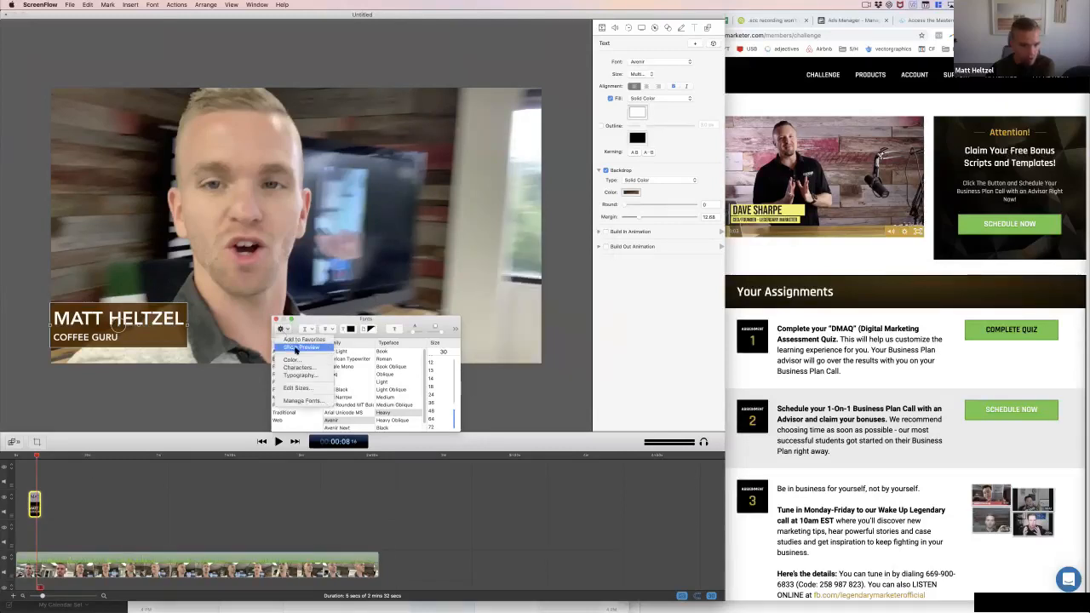
{"action": "left_click", "coordinate": [346, 321]}
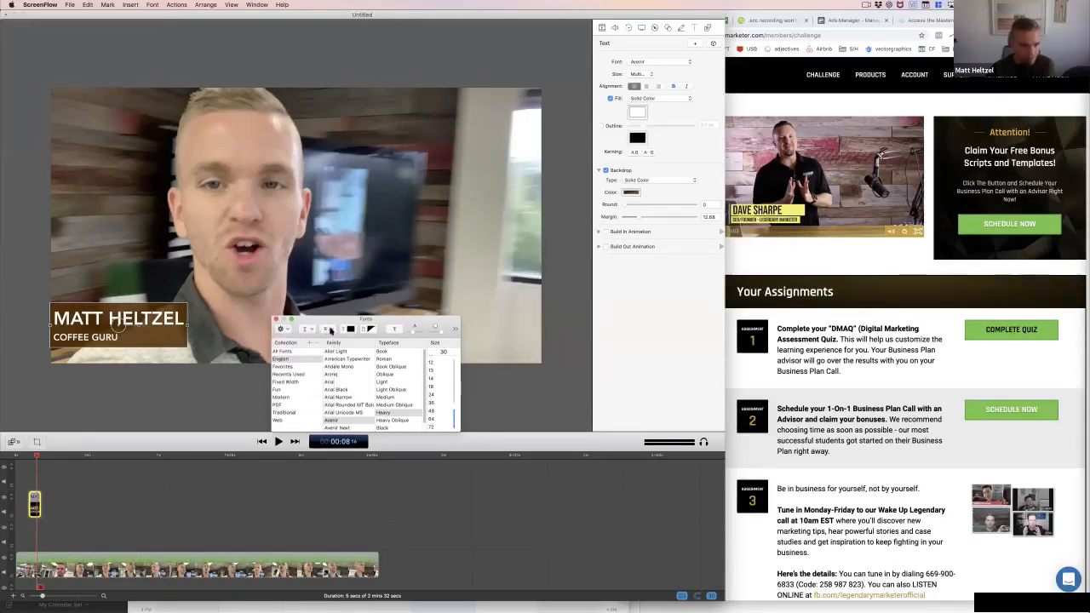
{"action": "left_click", "coordinate": [329, 330]}
{"action": "left_click", "coordinate": [334, 318]}
{"action": "left_click", "coordinate": [314, 329]}
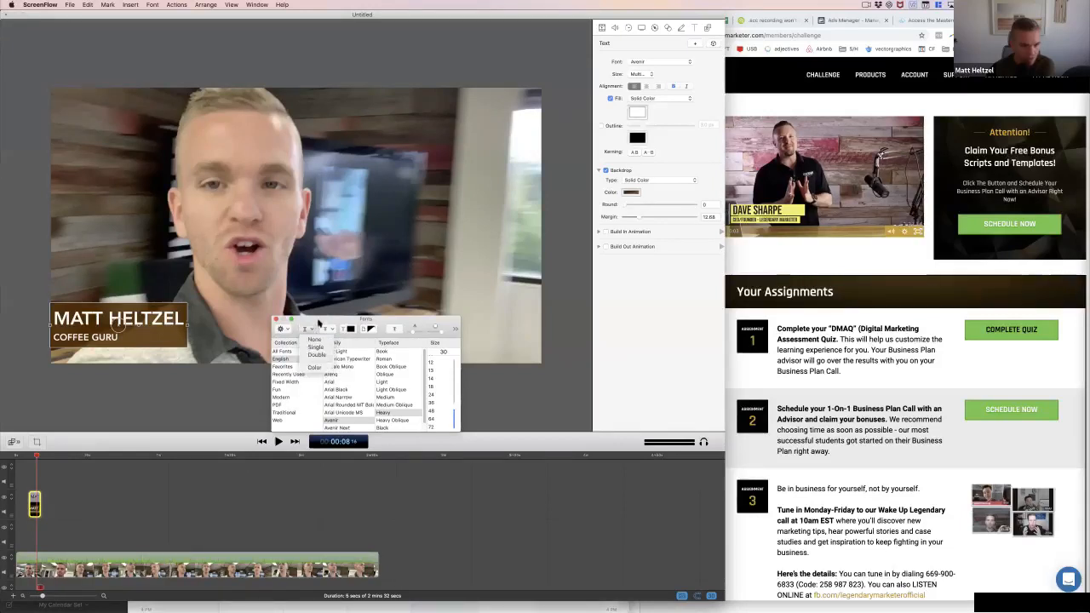
{"action": "left_click", "coordinate": [319, 322]}
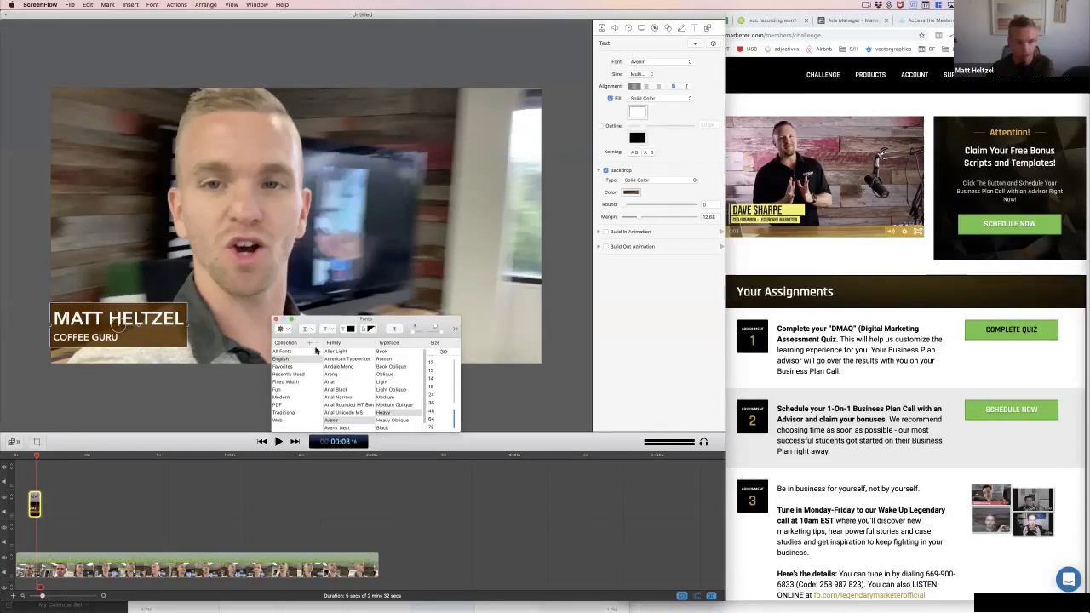
{"action": "left_click", "coordinate": [275, 320]}
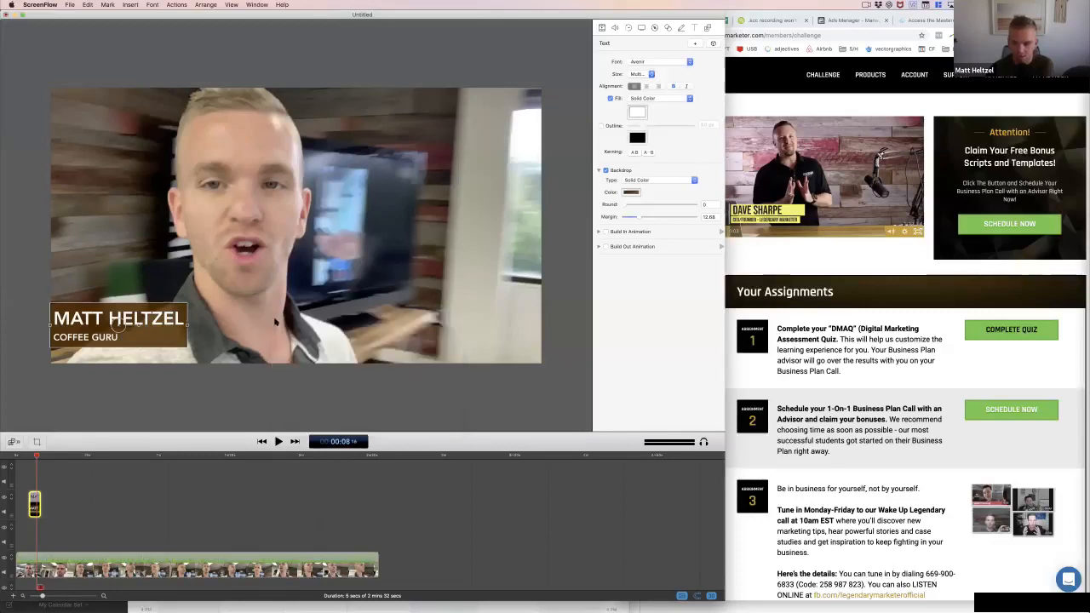
{"action": "left_click", "coordinate": [124, 395]}
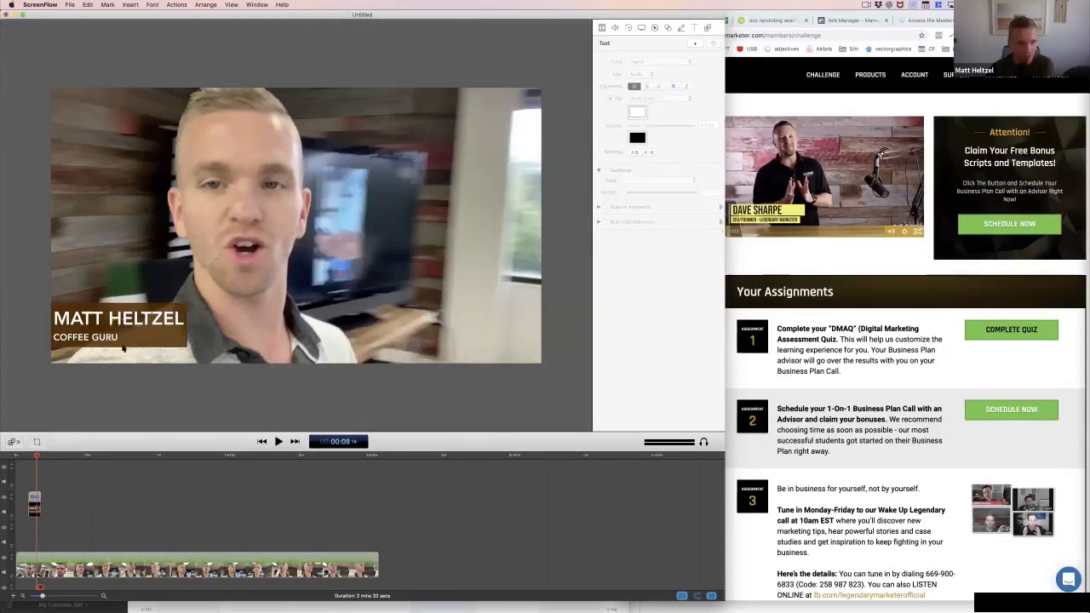
{"action": "triple_click", "coordinate": [108, 330]}
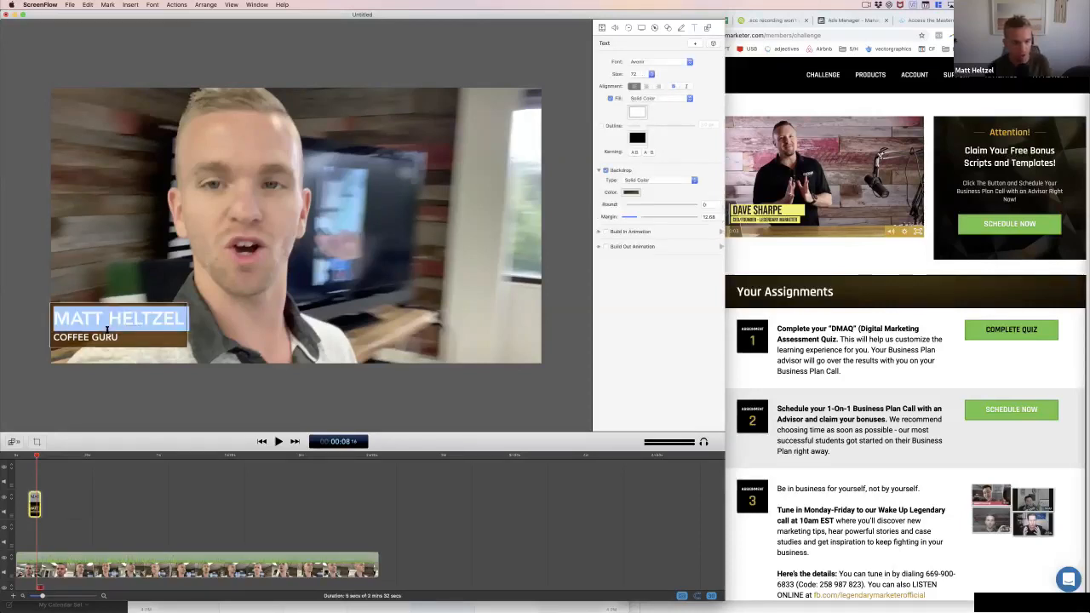
{"action": "key", "text": "super+a"}
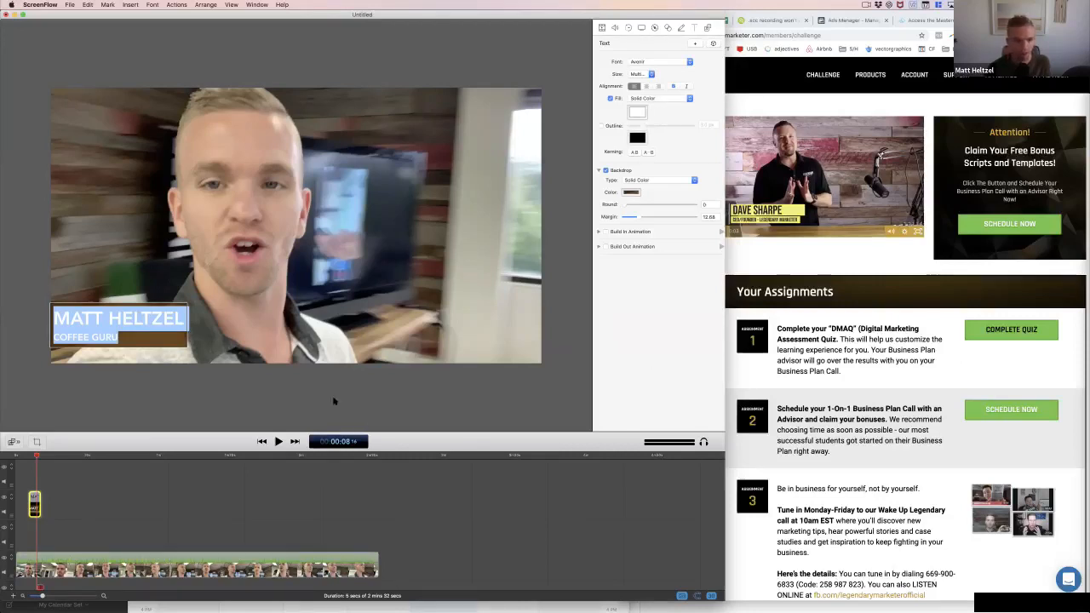
{"action": "left_click", "coordinate": [251, 389]}
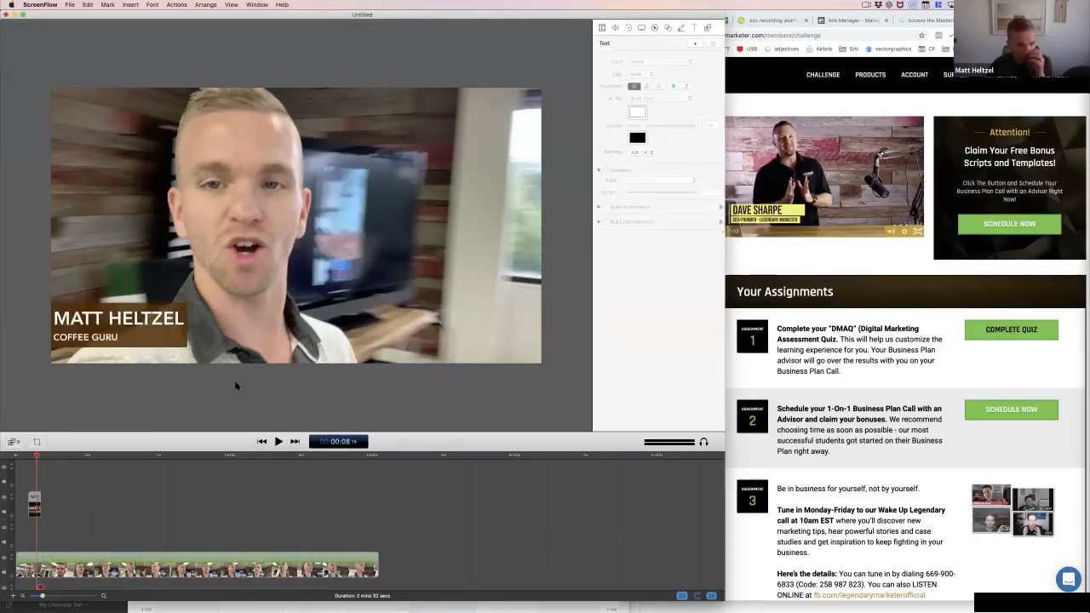
Delete the COFFEE GURU line from the title, leaving only the name
{"action": "left_click", "coordinate": [174, 338]}
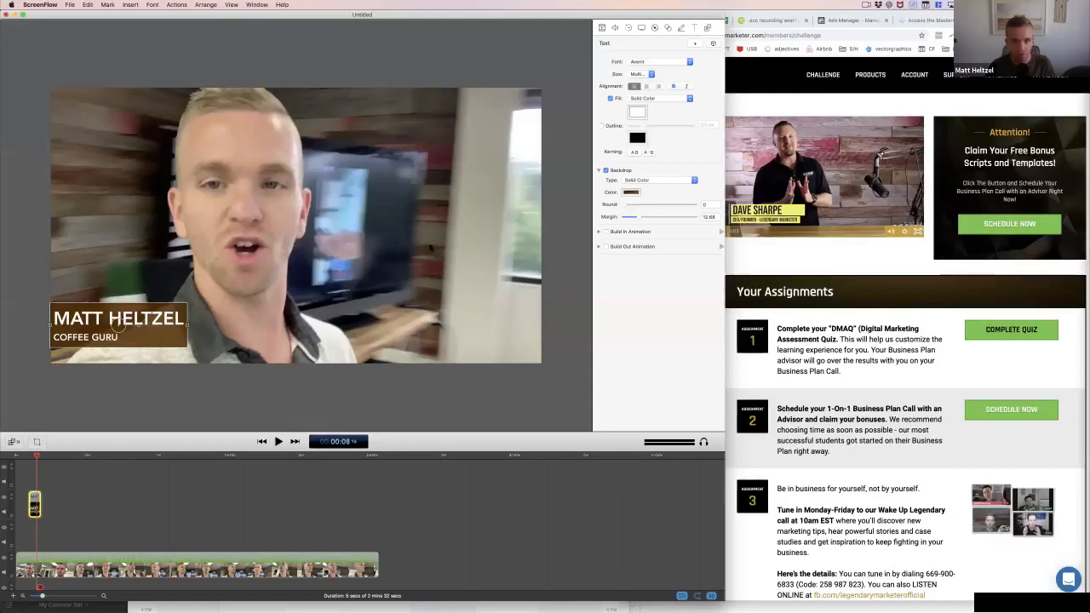
{"action": "double_click", "coordinate": [99, 338]}
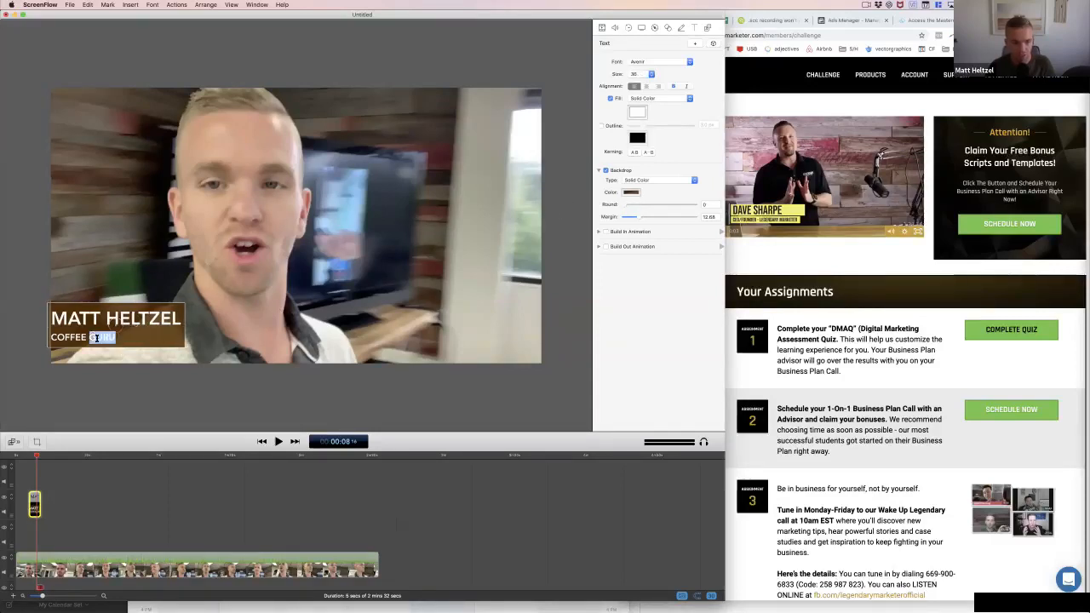
{"action": "triple_click", "coordinate": [99, 338]}
{"action": "key", "text": "BackSpace"}
{"action": "key", "text": "BackSpace"}
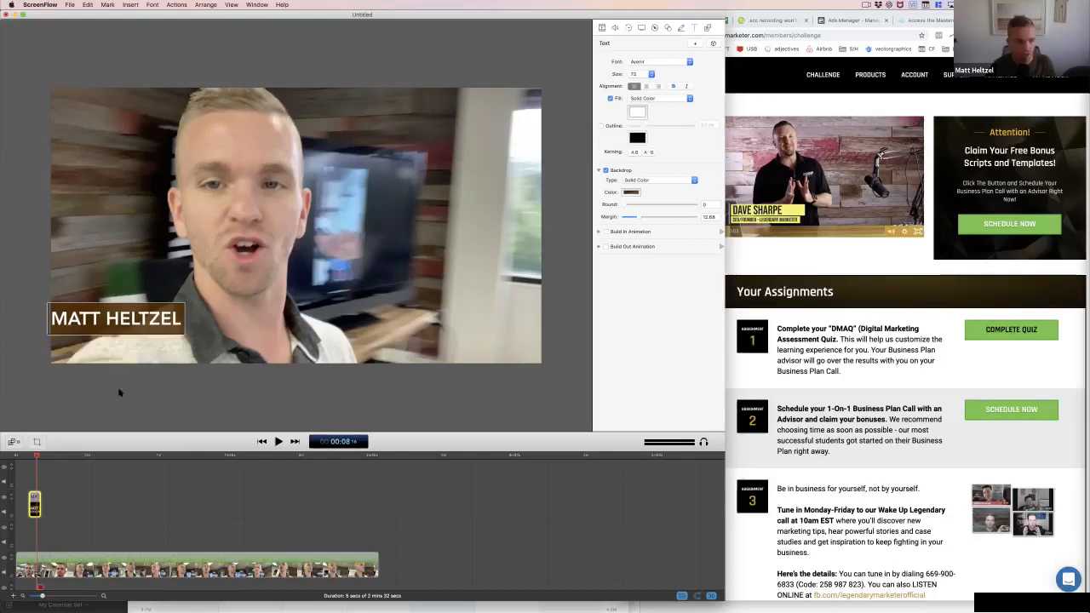
{"action": "left_click", "coordinate": [134, 397]}
Turn off the name title's backdrop and look through the callout and annotation settings
{"action": "left_click", "coordinate": [132, 330]}
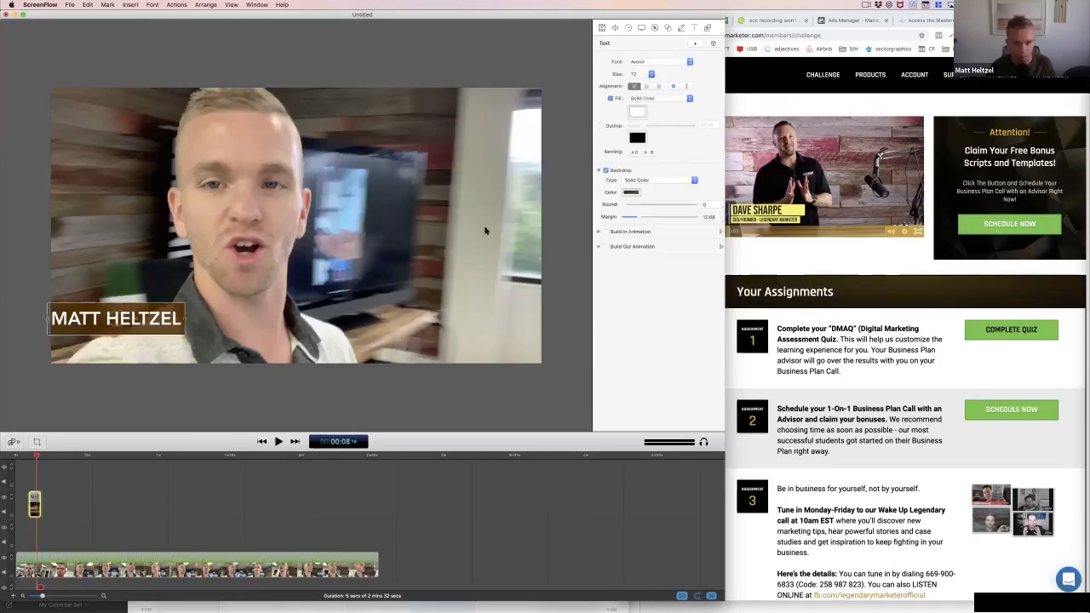
{"action": "left_click", "coordinate": [606, 170]}
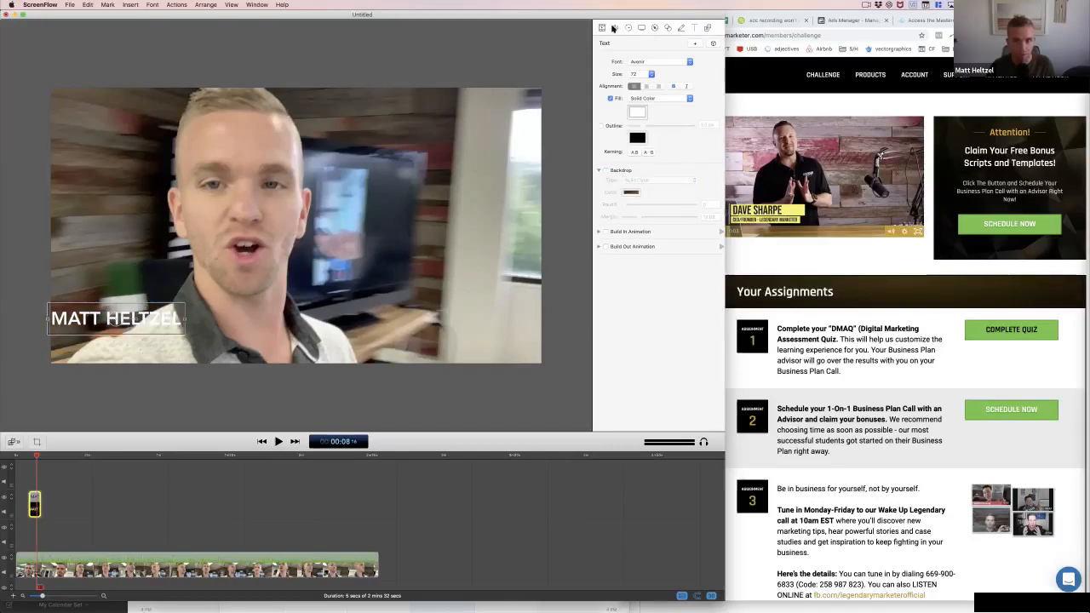
{"action": "left_click", "coordinate": [643, 28]}
{"action": "left_click", "coordinate": [653, 28]}
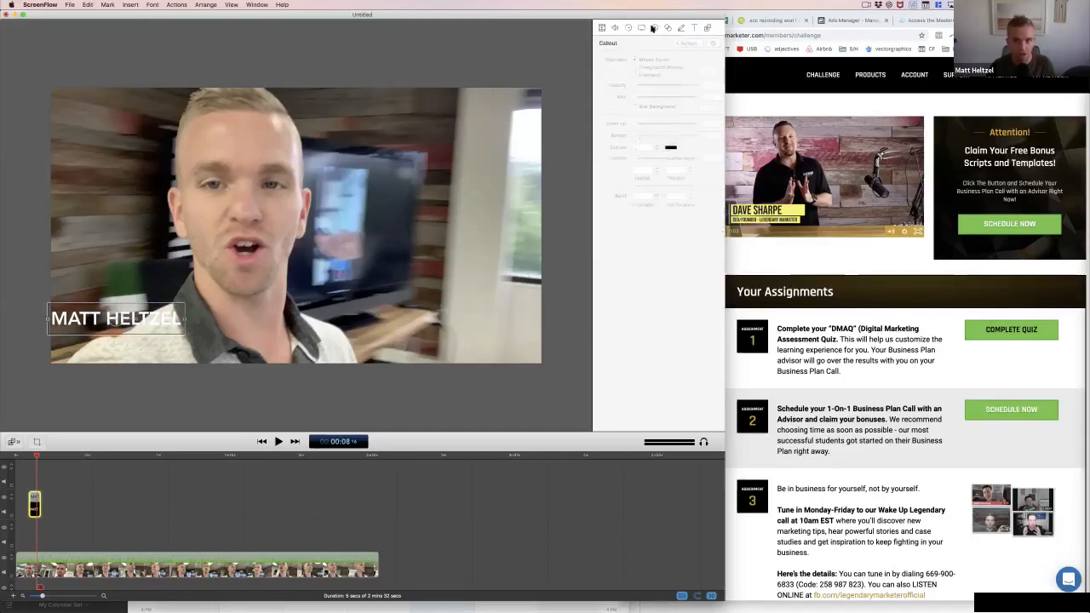
{"action": "left_click", "coordinate": [668, 28]}
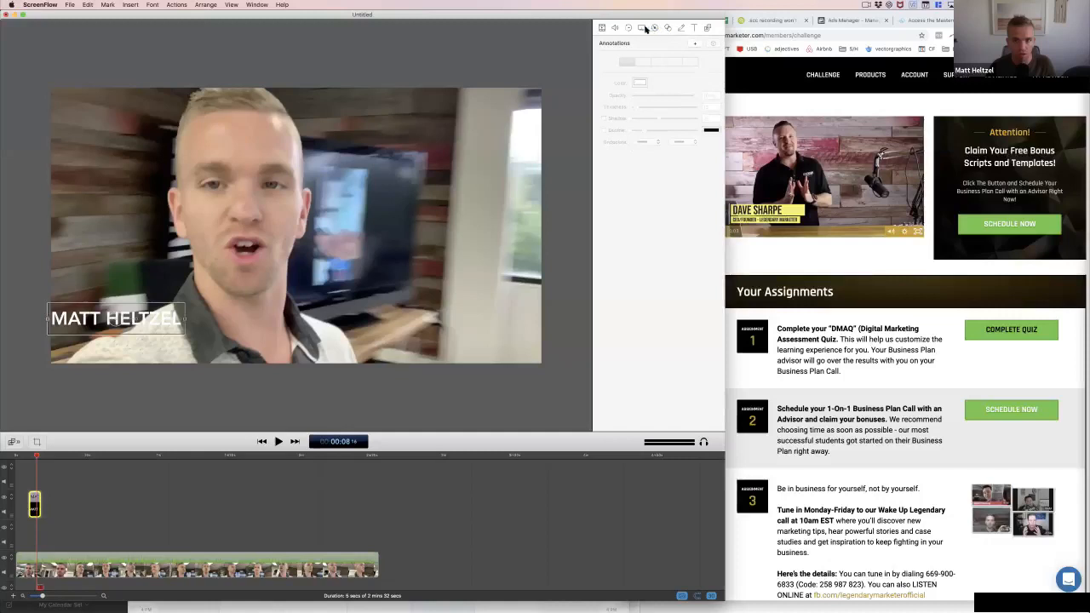
Look through the screen recording, touch callout and callout settings, and deselect the name title
{"action": "left_click", "coordinate": [641, 28]}
{"action": "left_click", "coordinate": [628, 28]}
{"action": "left_click", "coordinate": [665, 30]}
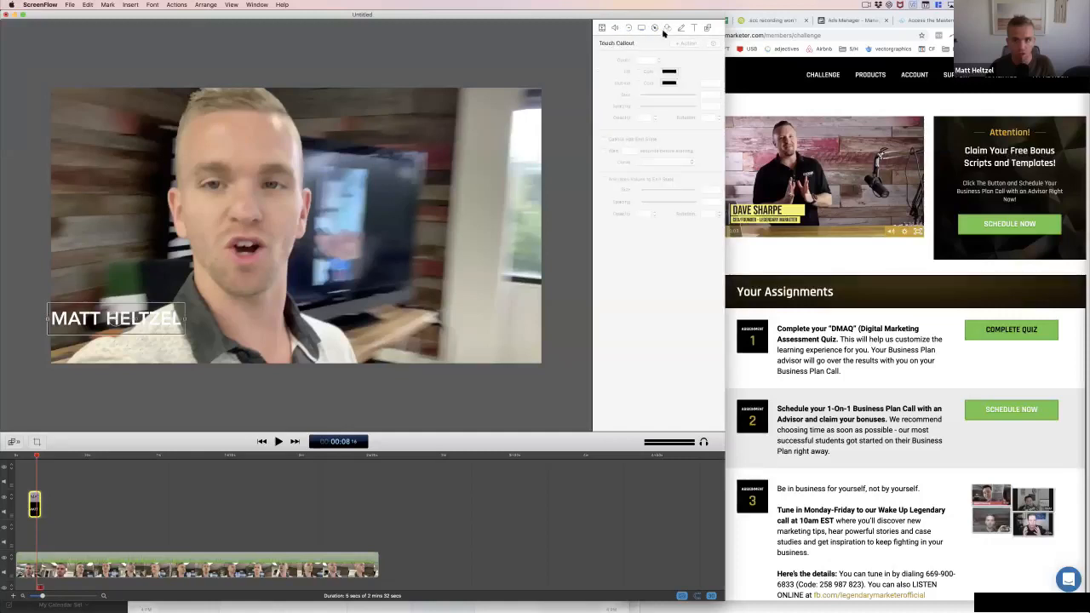
{"action": "left_click", "coordinate": [656, 29]}
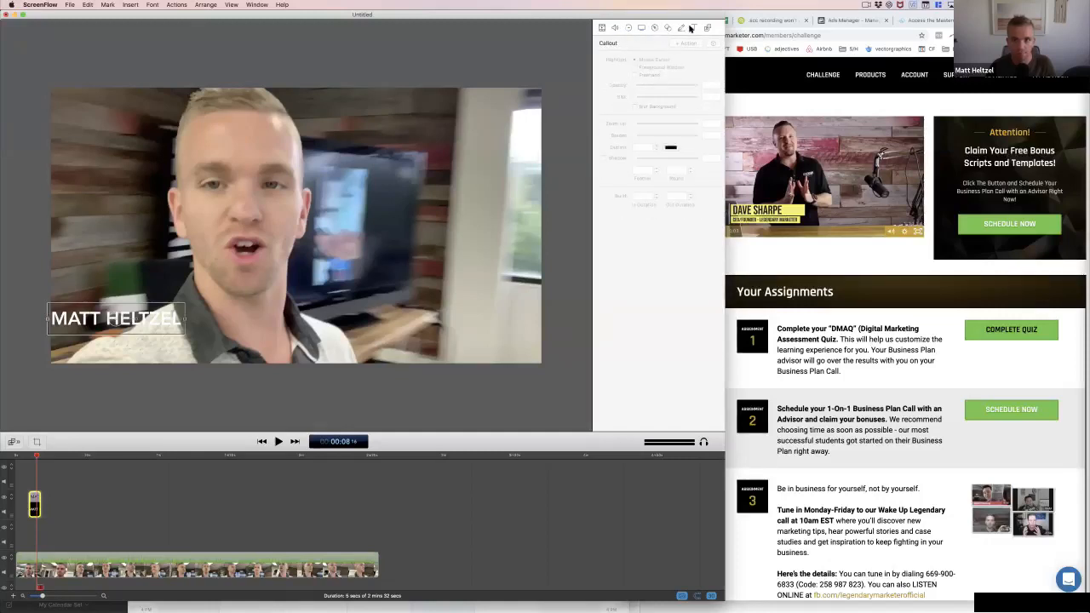
{"action": "left_click", "coordinate": [582, 128]}
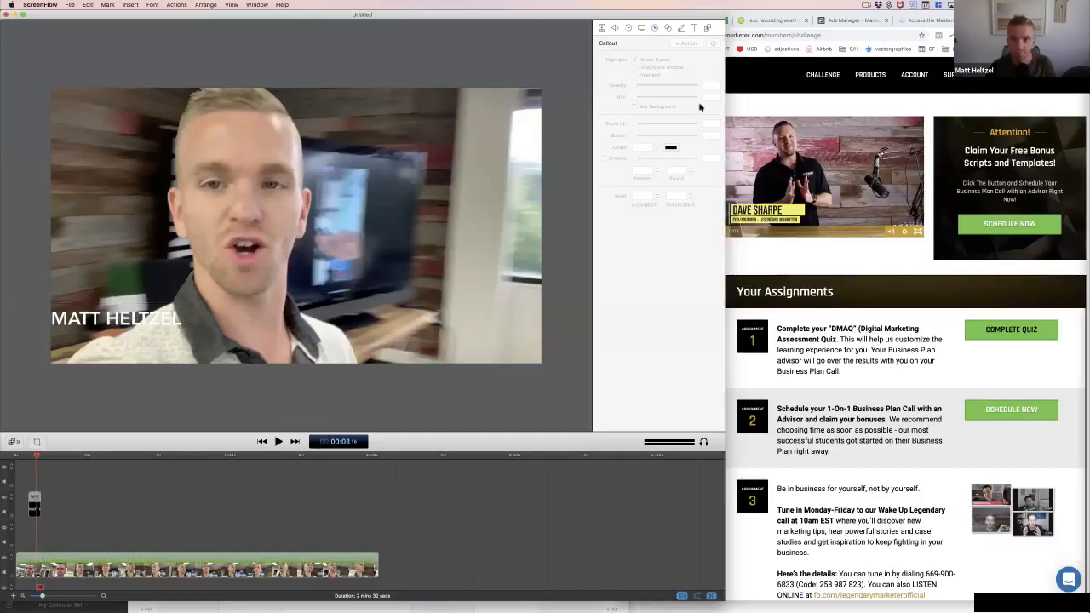
Add an annotation clip and draw a filled white rectangle over the name title in the video's lower-left area
{"action": "left_click", "coordinate": [681, 29]}
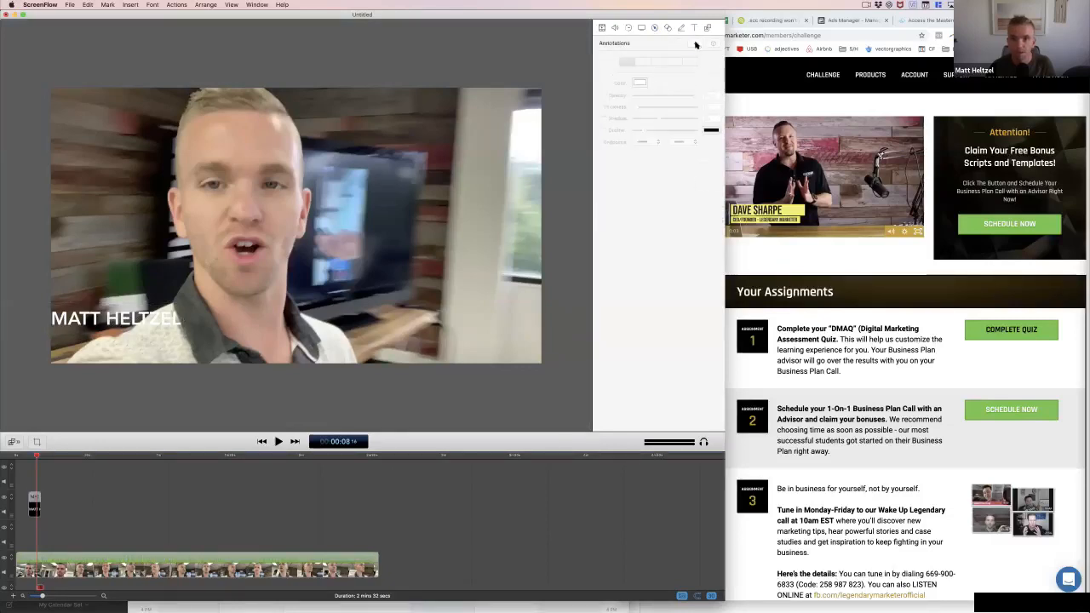
{"action": "left_click", "coordinate": [695, 44]}
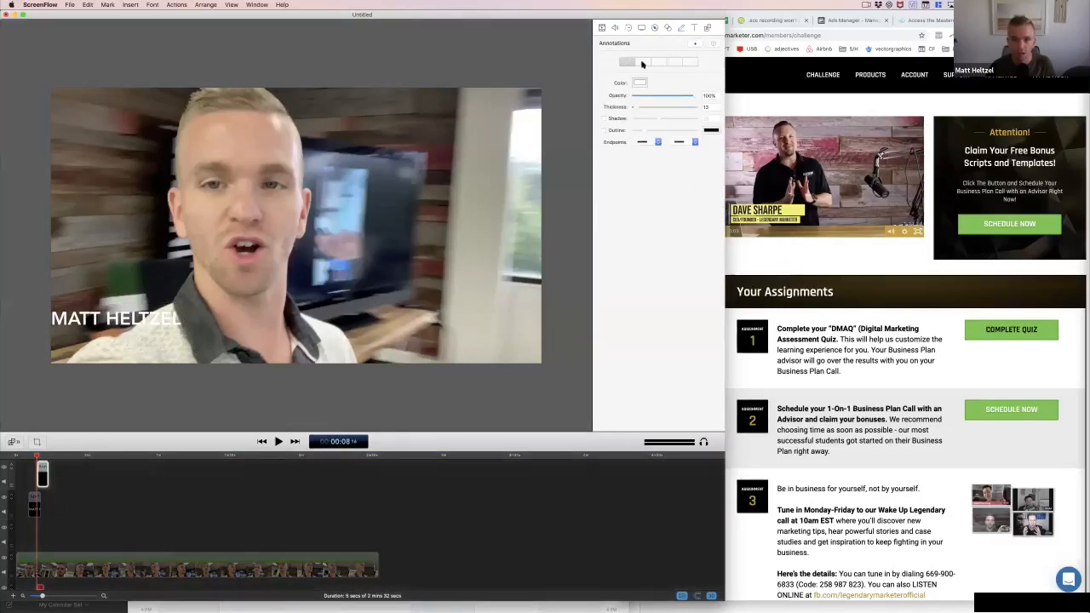
{"action": "left_click", "coordinate": [643, 63]}
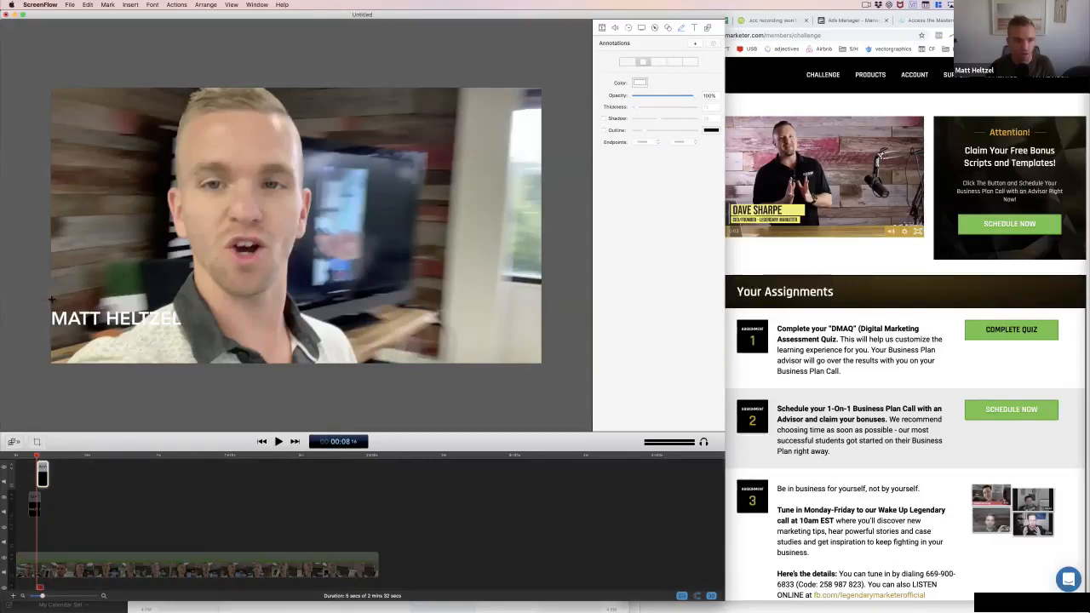
{"action": "left_click_drag", "start_coordinate": [51, 300], "coordinate": [188, 334]}
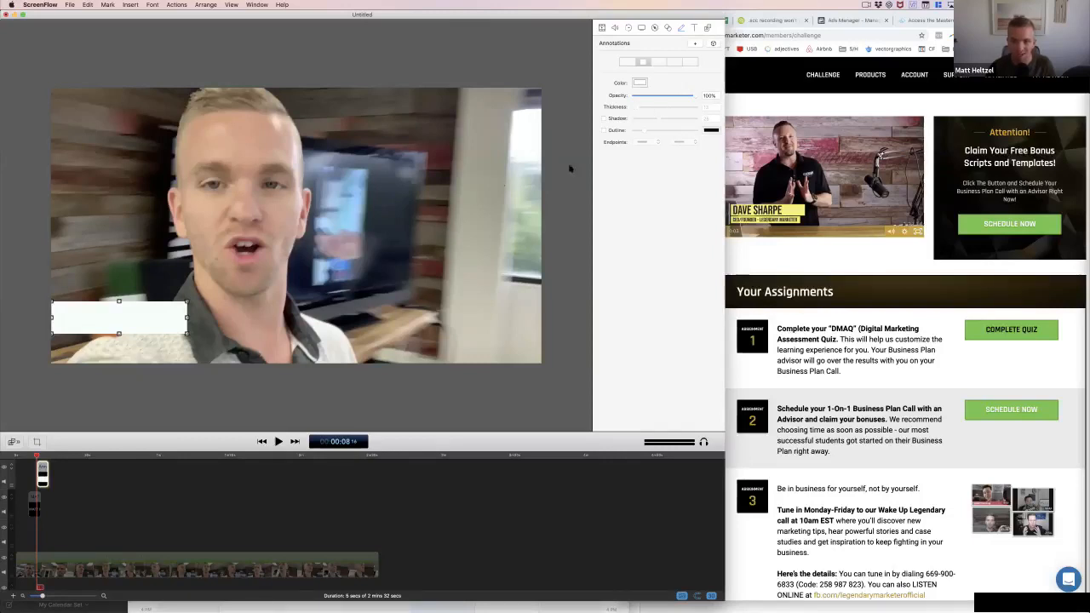
Turn on the rectangle's shadow and set it to 27, keeping the opacity at 100%
{"action": "left_click", "coordinate": [603, 120]}
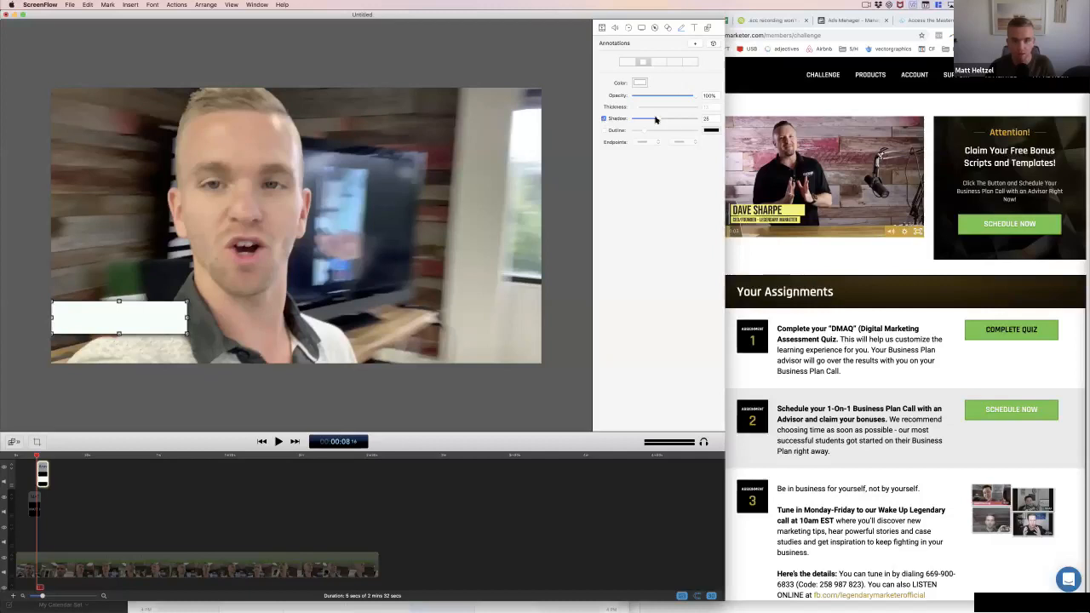
{"action": "left_click_drag", "start_coordinate": [658, 121], "coordinate": [666, 121]}
{"action": "mouse_move", "coordinate": [694, 96]}
{"action": "left_mouse_down"}
{"action": "mouse_move", "coordinate": [683, 96]}
{"action": "mouse_move", "coordinate": [701, 96]}
{"action": "left_mouse_up"}
Try Steel gray and a light cyan from the color pencils as the rectangle's color
{"action": "left_click", "coordinate": [640, 82]}
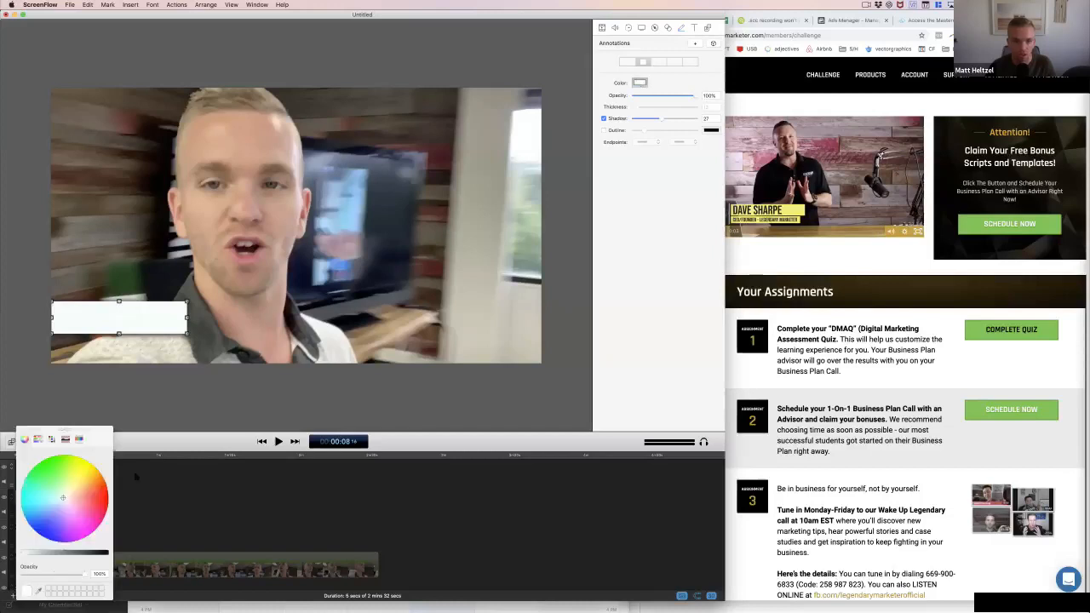
{"action": "left_click", "coordinate": [37, 439]}
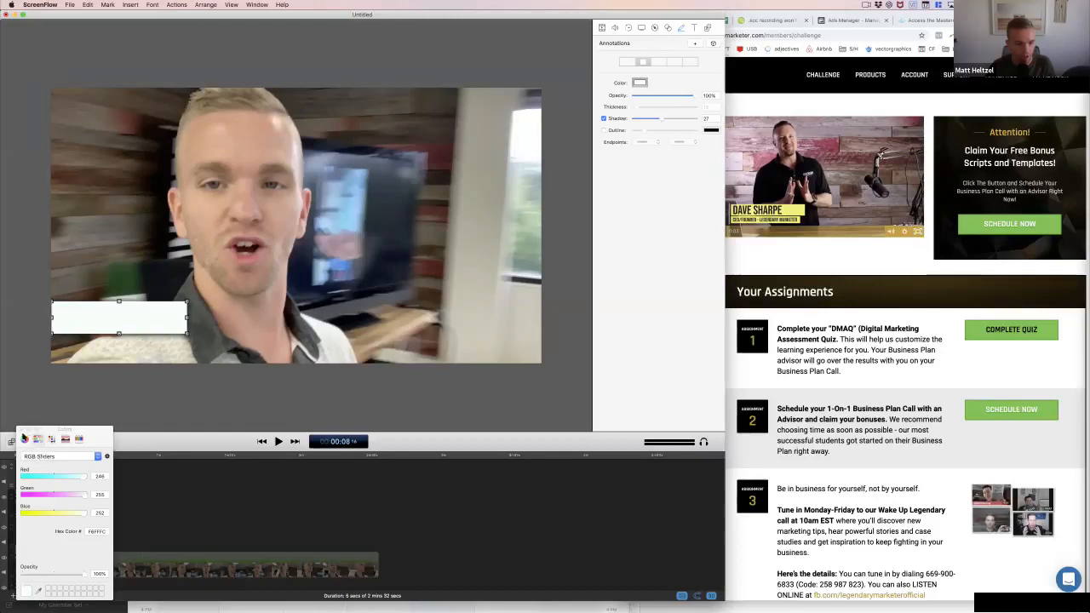
{"action": "left_click", "coordinate": [24, 439]}
{"action": "left_click", "coordinate": [78, 439]}
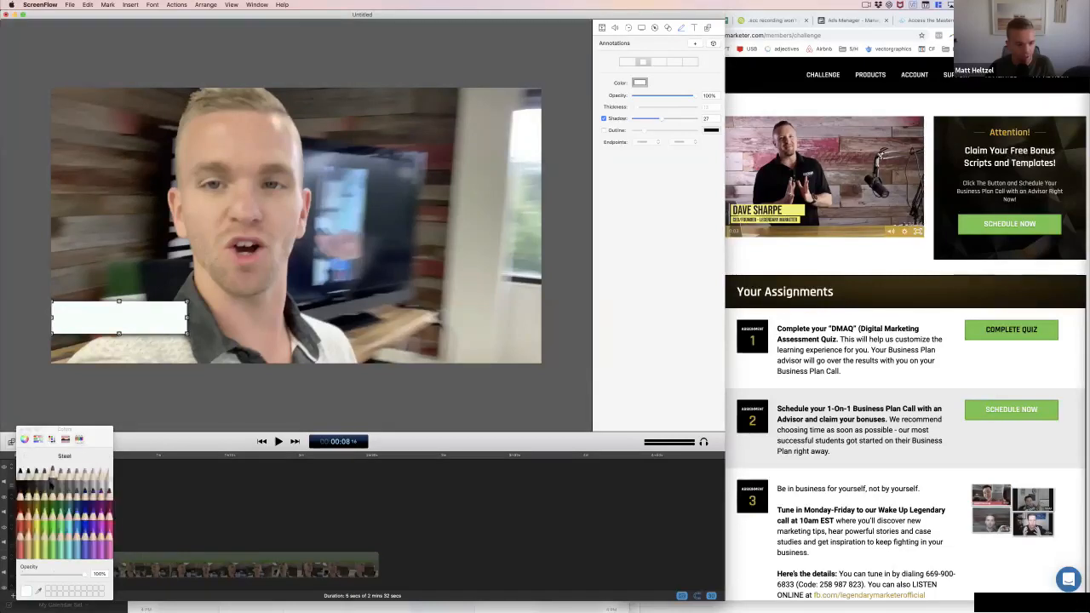
{"action": "left_click", "coordinate": [51, 483]}
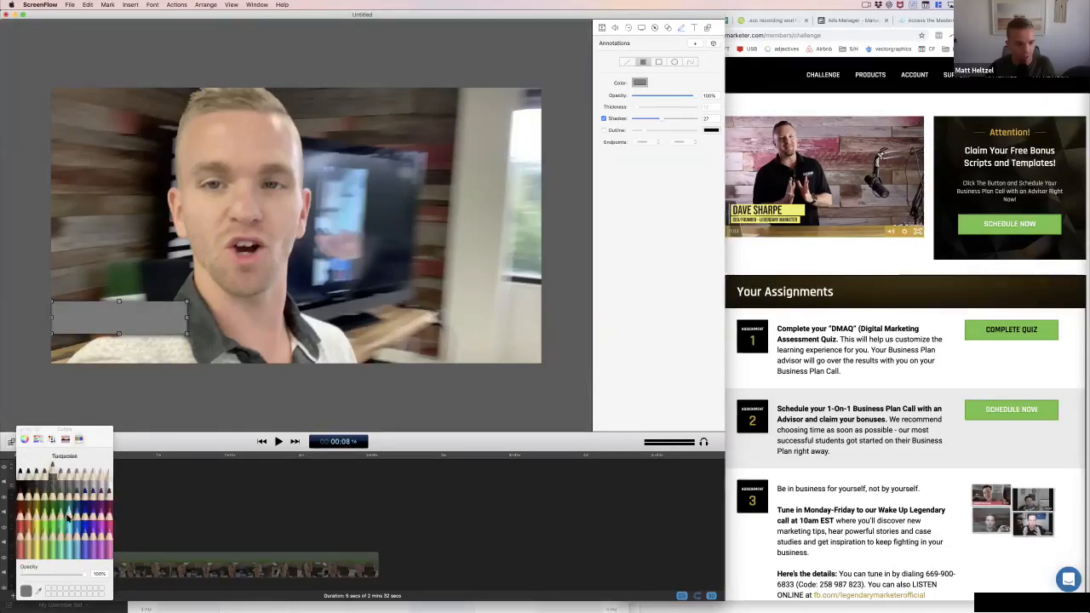
{"action": "left_click", "coordinate": [64, 553]}
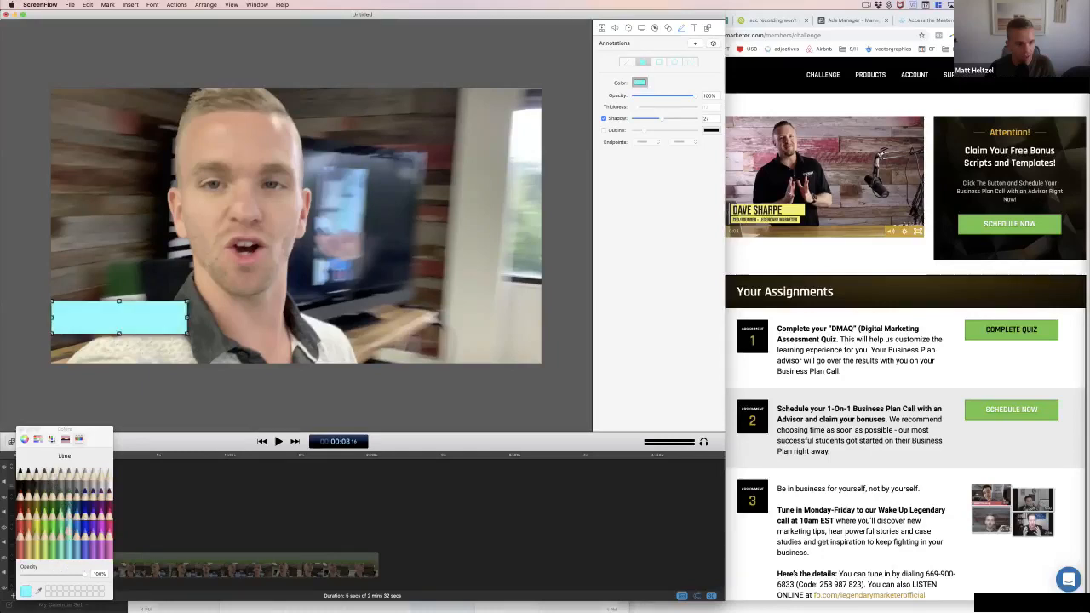
Change the rectangle's color to a muted red with the color wheel and lower its opacity to about 82%
{"action": "left_click", "coordinate": [39, 438]}
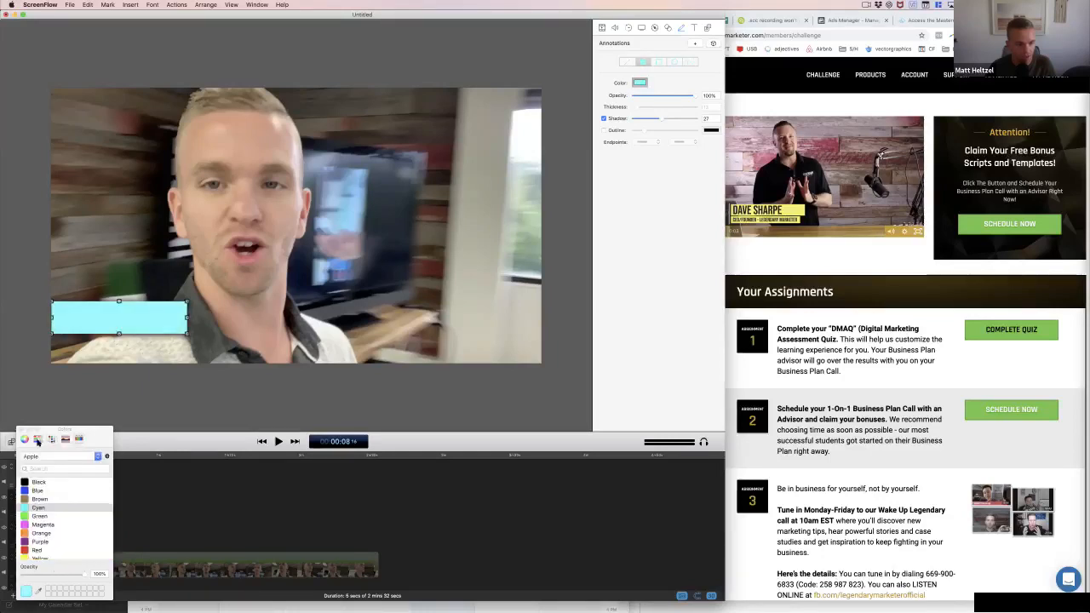
{"action": "left_click", "coordinate": [37, 439]}
{"action": "left_click", "coordinate": [25, 439]}
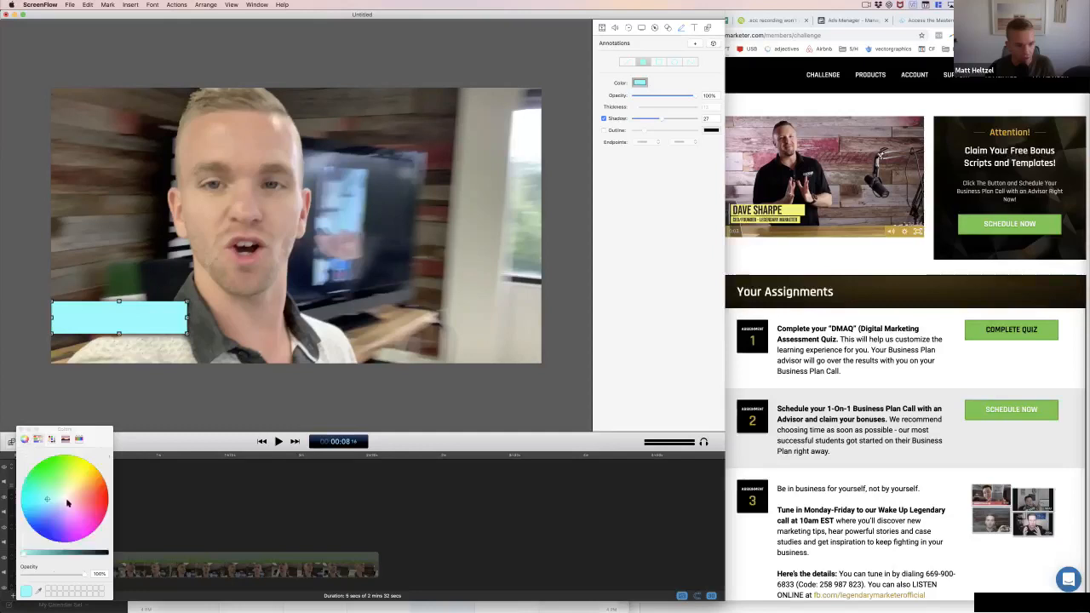
{"action": "left_click", "coordinate": [43, 554]}
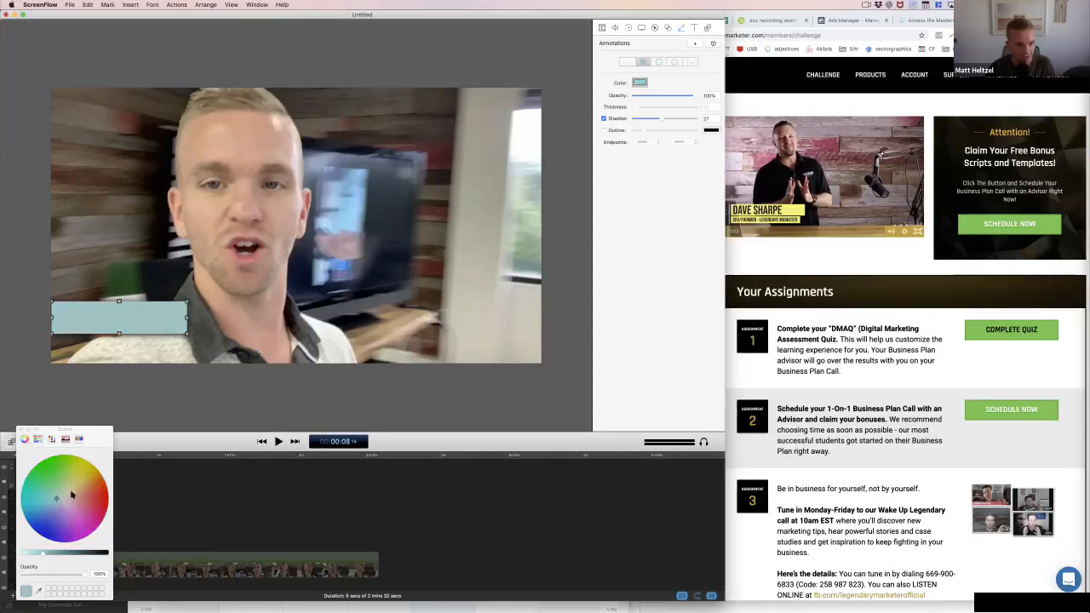
{"action": "left_click_drag", "start_coordinate": [71, 494], "coordinate": [89, 498]}
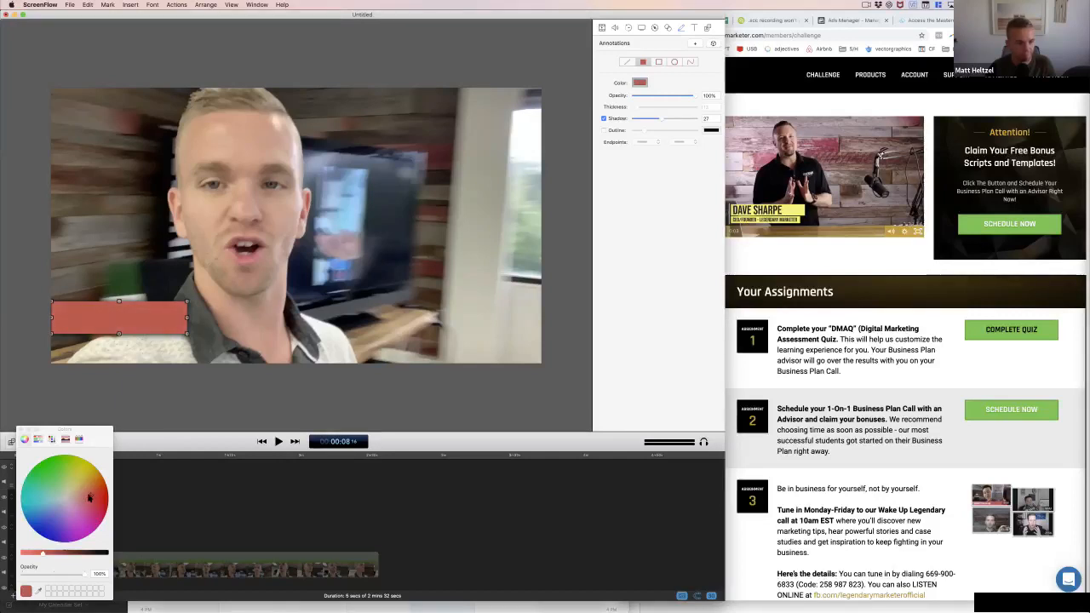
{"action": "left_click", "coordinate": [74, 576]}
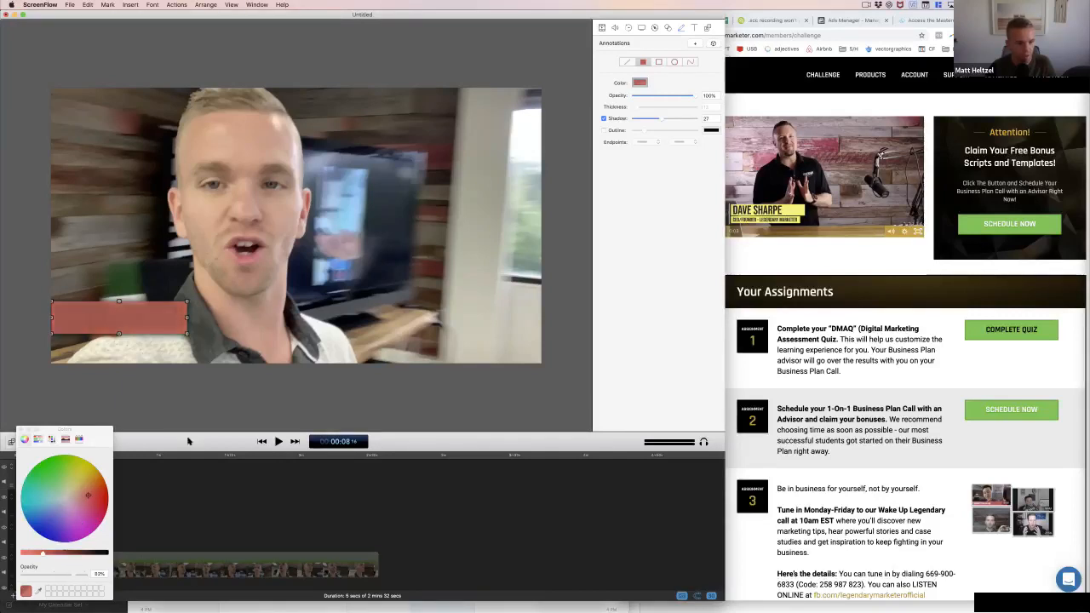
Enlarge the red rectangle slightly to the right and downward, and close the Colors window
{"action": "left_click", "coordinate": [173, 326]}
{"action": "left_click_drag", "start_coordinate": [186, 333], "coordinate": [197, 342]}
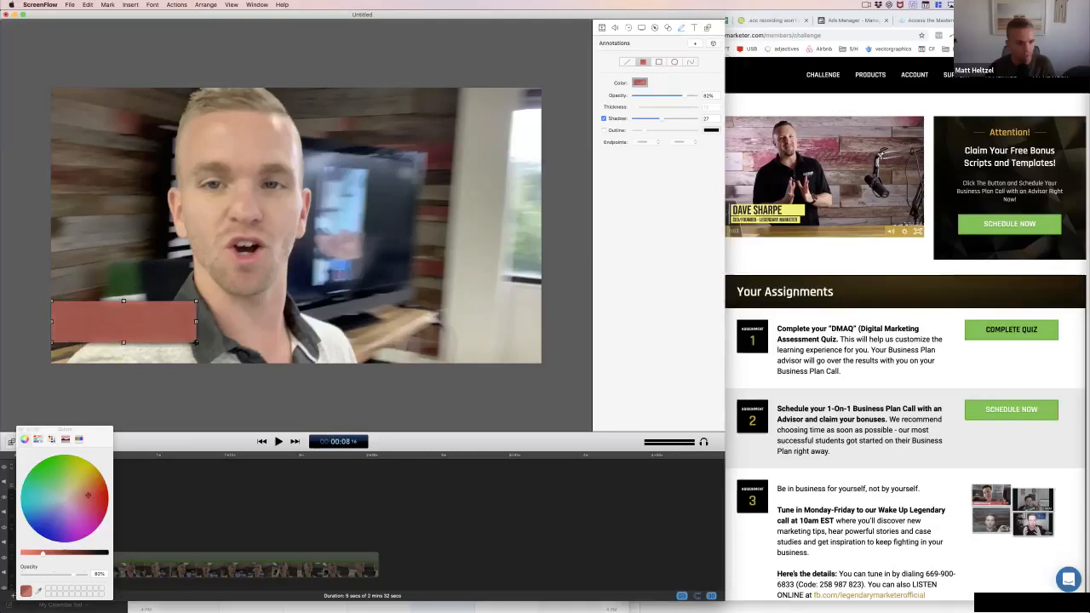
{"action": "left_click", "coordinate": [139, 508]}
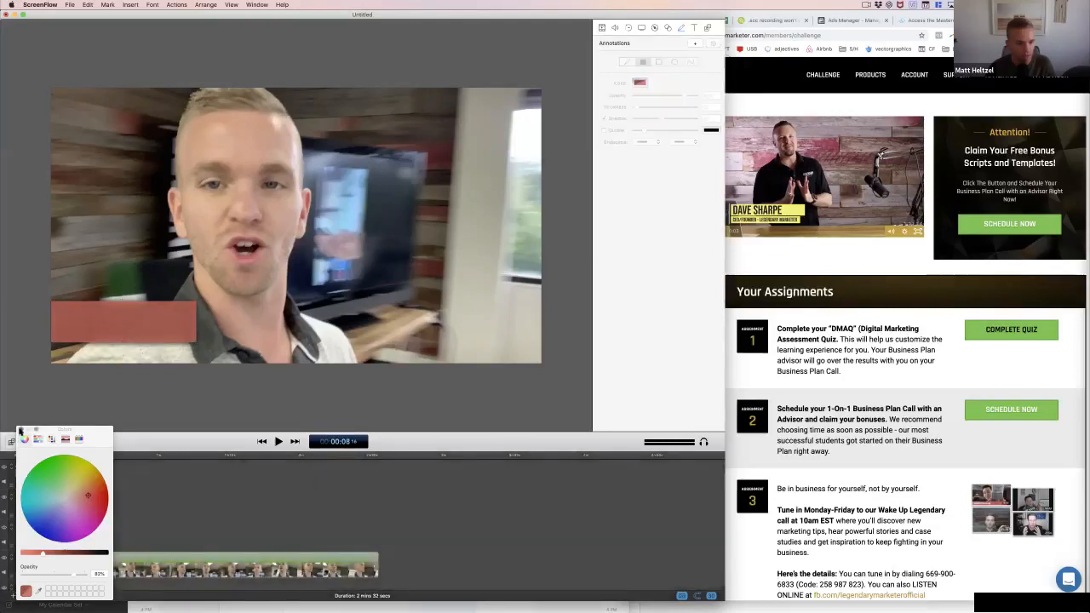
{"action": "left_click", "coordinate": [21, 429]}
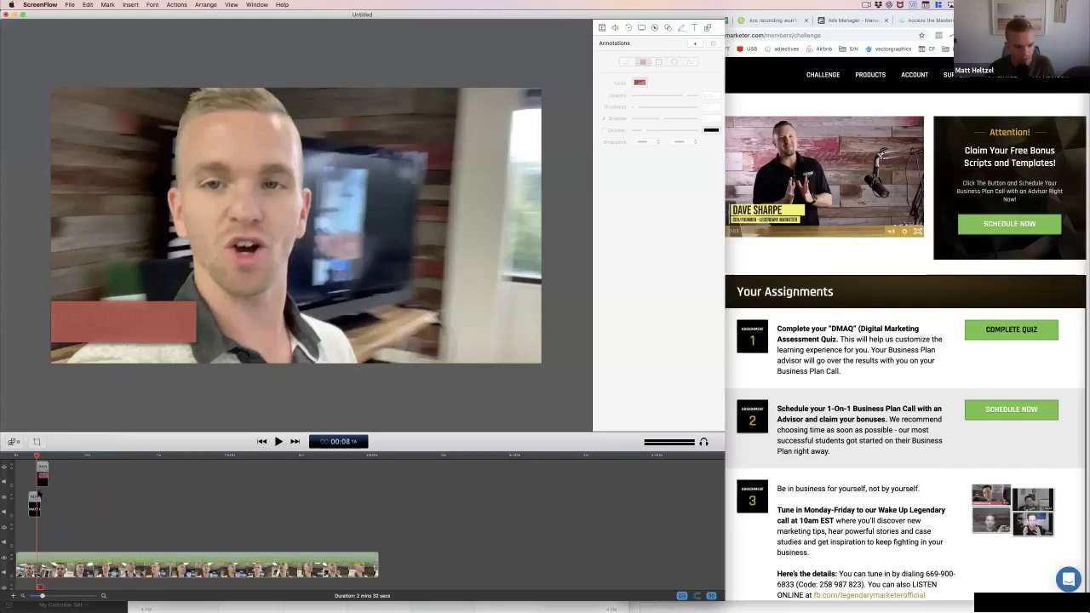
Move the rectangle's clip below the title clip in the timeline and position the name in the rectangle's upper part
{"action": "mouse_move", "coordinate": [42, 471]}
{"action": "left_mouse_down"}
{"action": "mouse_move", "coordinate": [47, 533]}
{"action": "mouse_move", "coordinate": [47, 474]}
{"action": "mouse_move", "coordinate": [46, 532]}
{"action": "mouse_move", "coordinate": [35, 533]}
{"action": "left_mouse_up"}
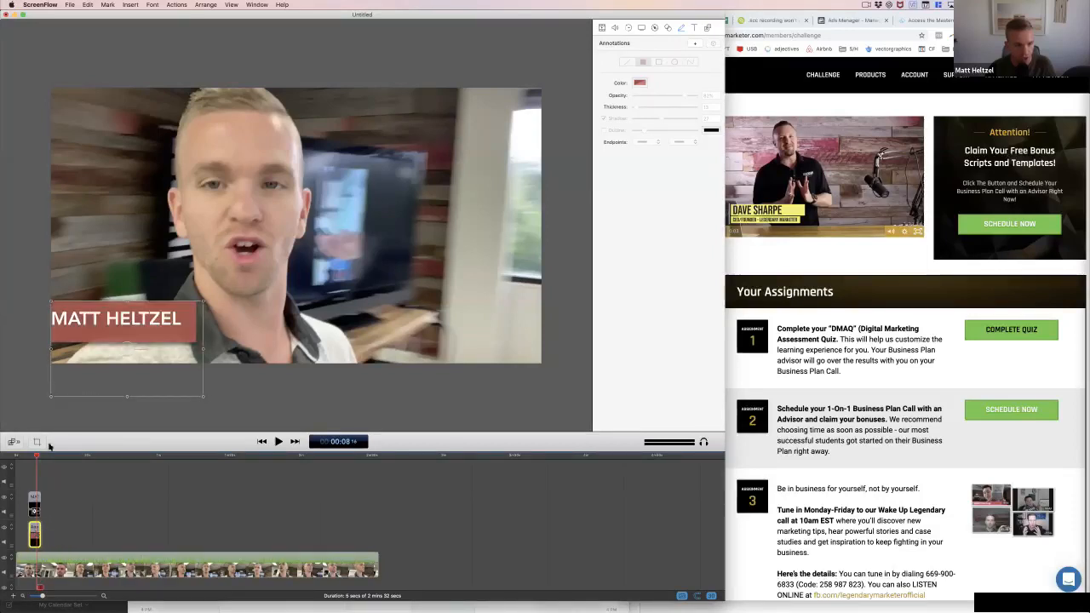
{"action": "mouse_move", "coordinate": [108, 324]}
{"action": "left_mouse_down"}
{"action": "mouse_move", "coordinate": [108, 307]}
{"action": "mouse_move", "coordinate": [107, 320]}
{"action": "left_mouse_up"}
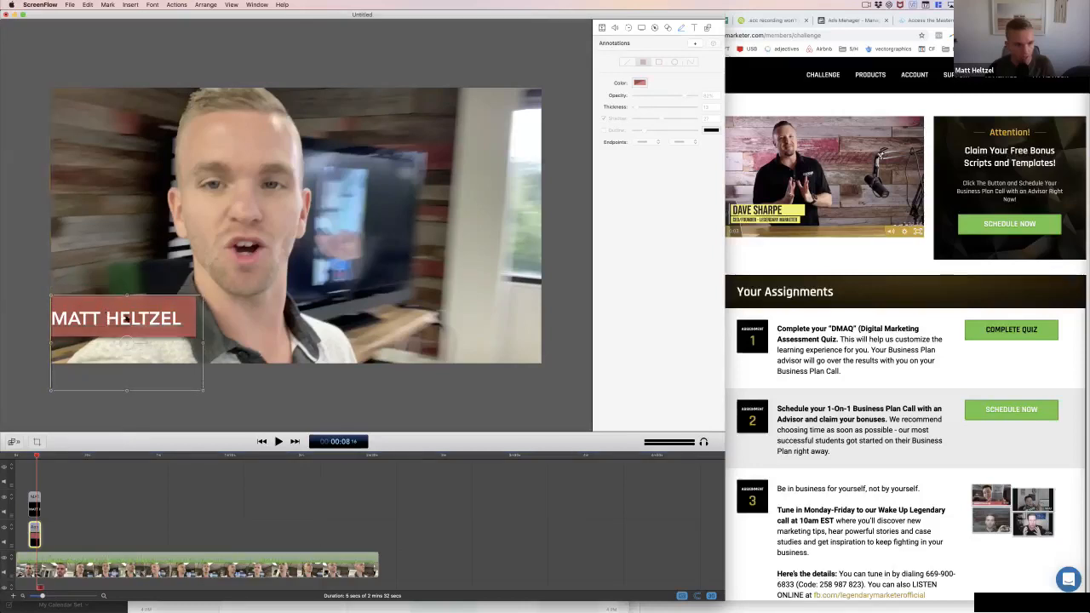
{"action": "double_click", "coordinate": [122, 321]}
{"action": "left_click", "coordinate": [73, 402]}
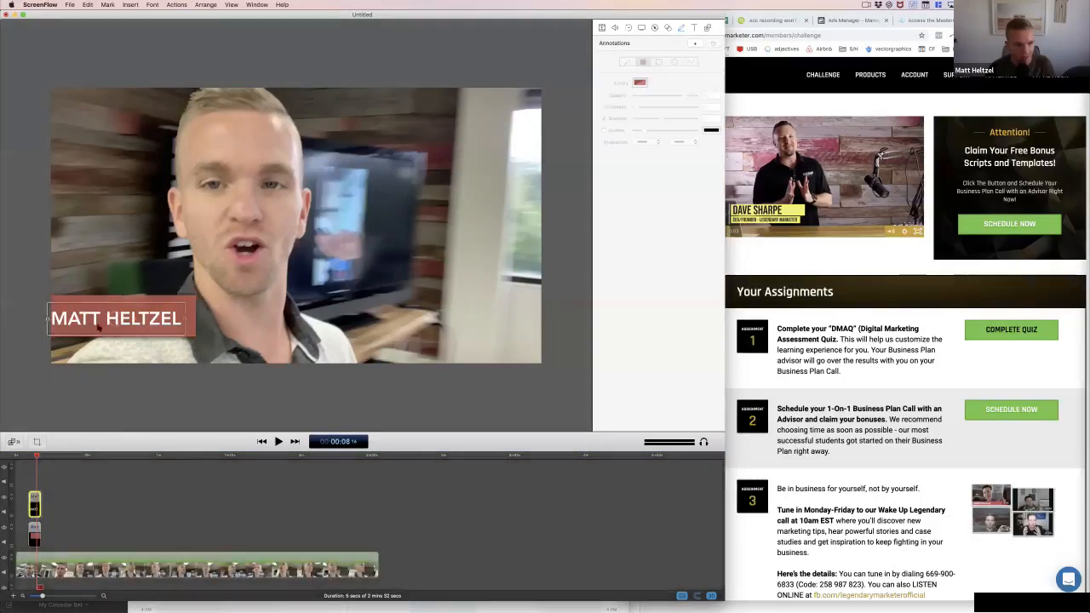
{"action": "left_click_drag", "start_coordinate": [95, 318], "coordinate": [95, 309]}
Duplicate the name title, align the copy's clip with the other title clips, and move its text below the original
{"action": "key", "text": "super+c"}
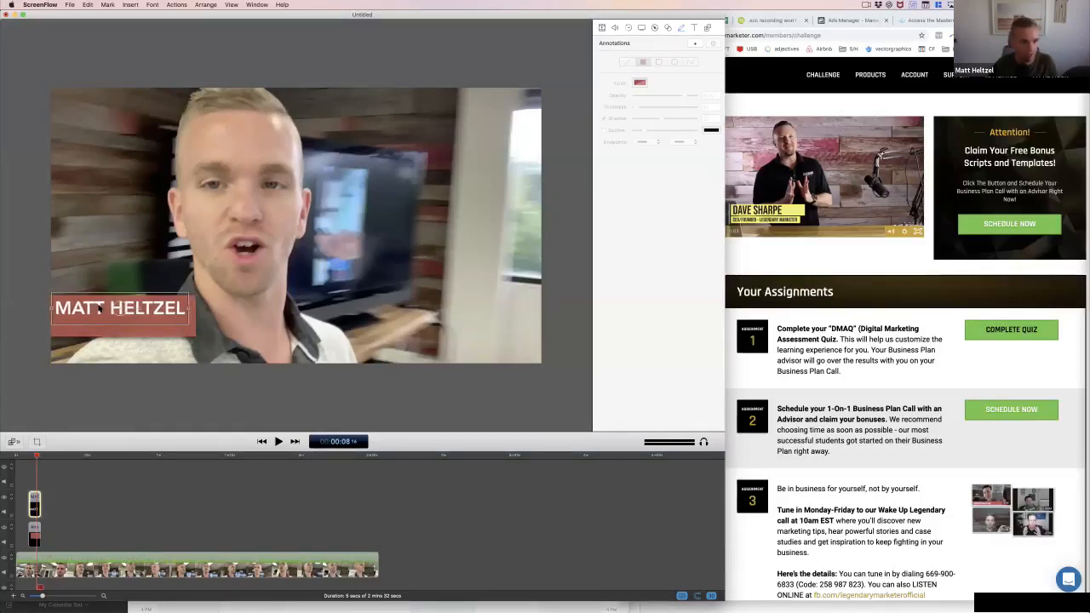
{"action": "key", "text": "super+v"}
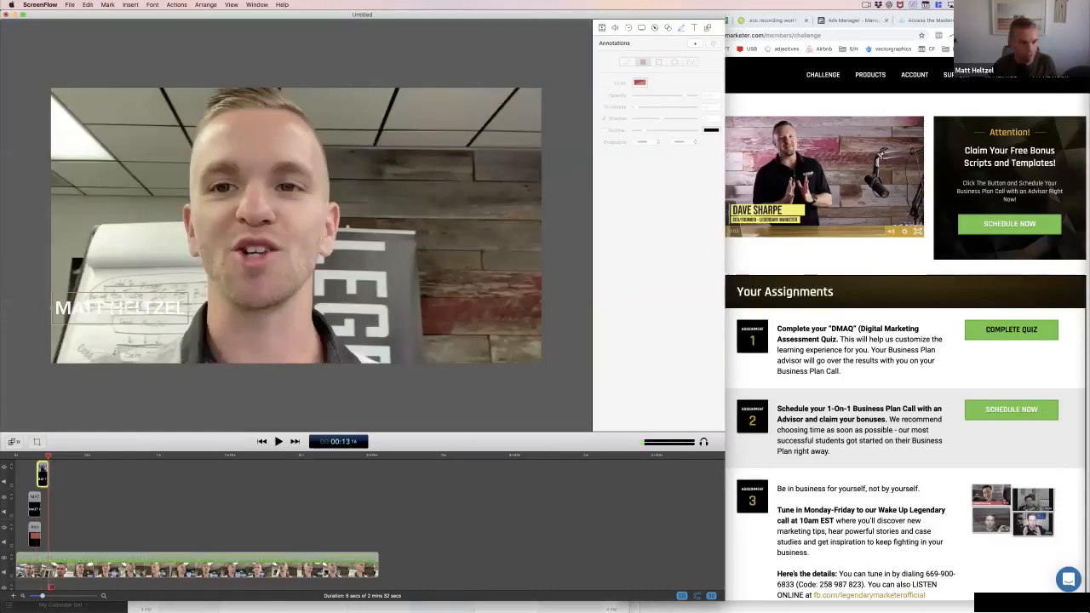
{"action": "left_click_drag", "start_coordinate": [43, 470], "coordinate": [34, 469]}
{"action": "left_click", "coordinate": [36, 455]}
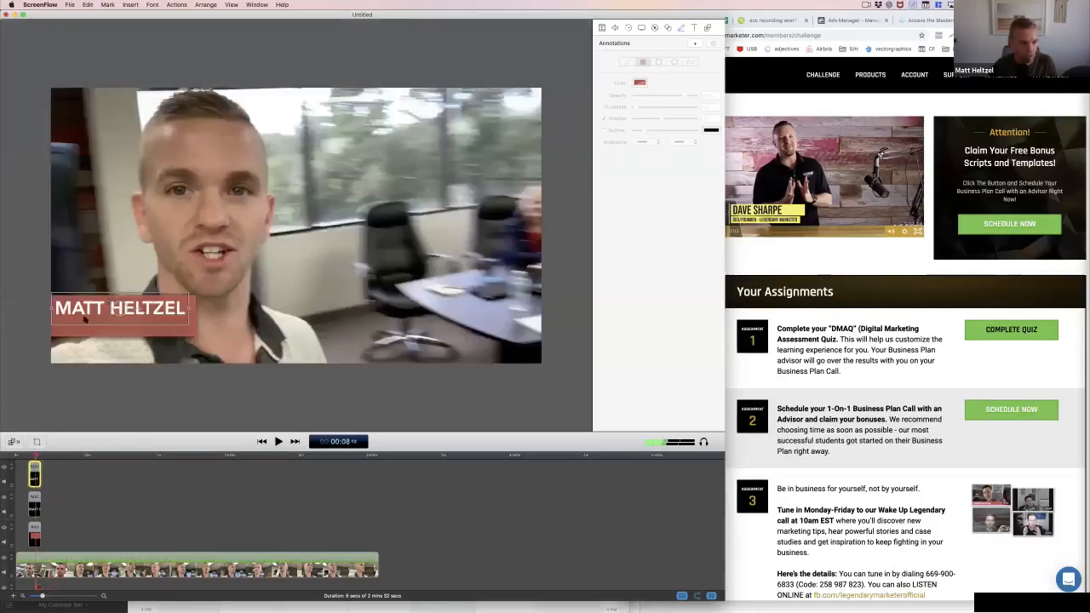
{"action": "left_click_drag", "start_coordinate": [106, 309], "coordinate": [107, 321]}
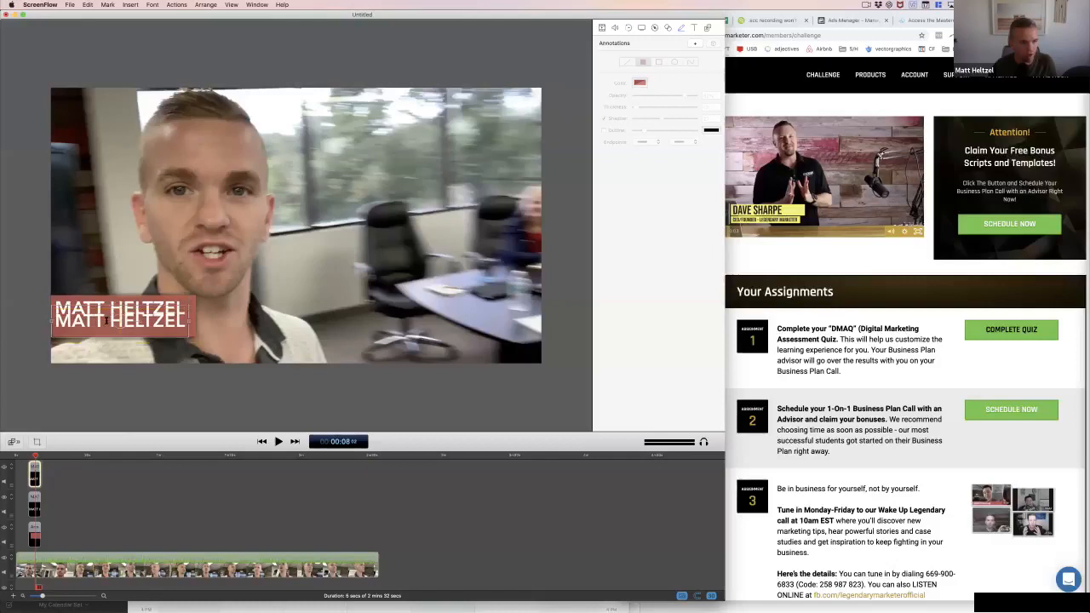
Replace the text of the duplicated title with COFFEE EDUCATOR
{"action": "double_click", "coordinate": [106, 321]}
{"action": "type", "text": "COFFE"}
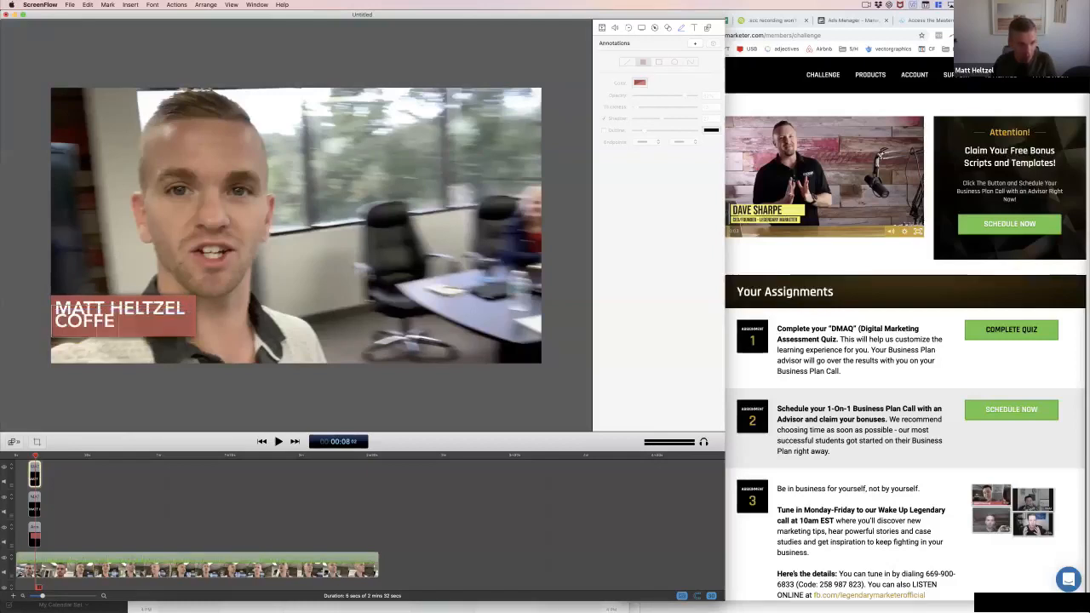
{"action": "type", "text": "E EDUA"}
{"action": "key", "text": "BackSpace"}
{"action": "key", "text": "BackSpace"}
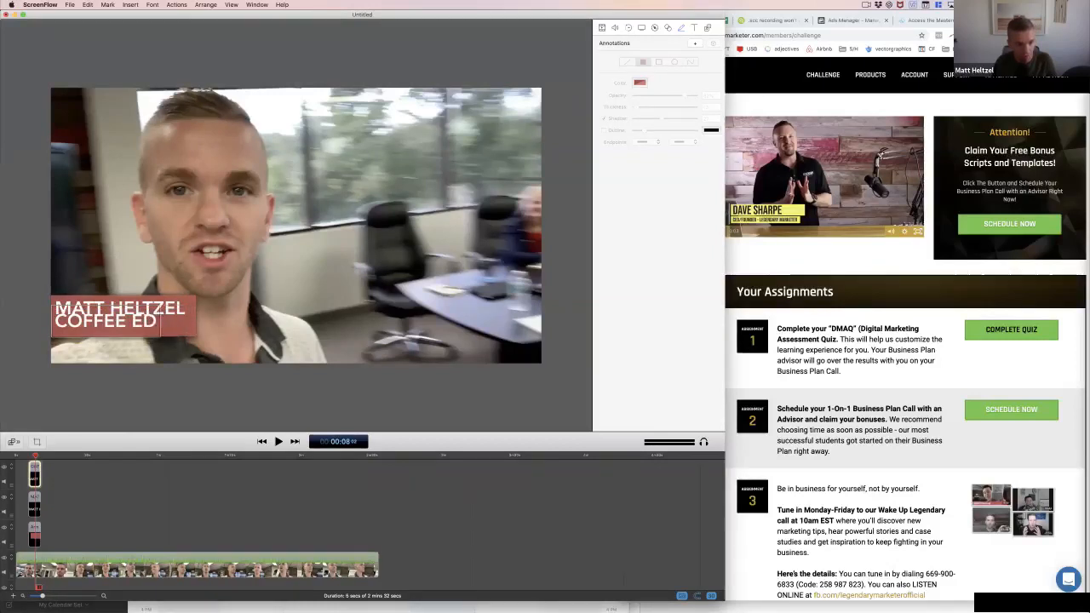
{"action": "type", "text": "UCATOR"}
Set the COFFEE EDUCATOR text to size 36 and place it just beneath the name inside the red rectangle
{"action": "key", "text": "super+a"}
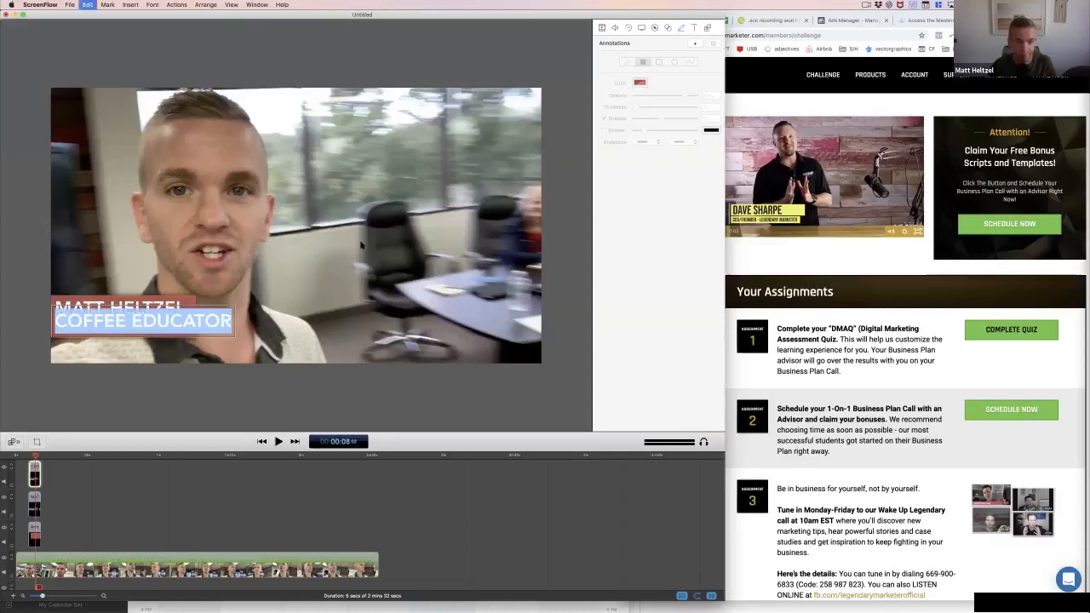
{"action": "left_click", "coordinate": [695, 28]}
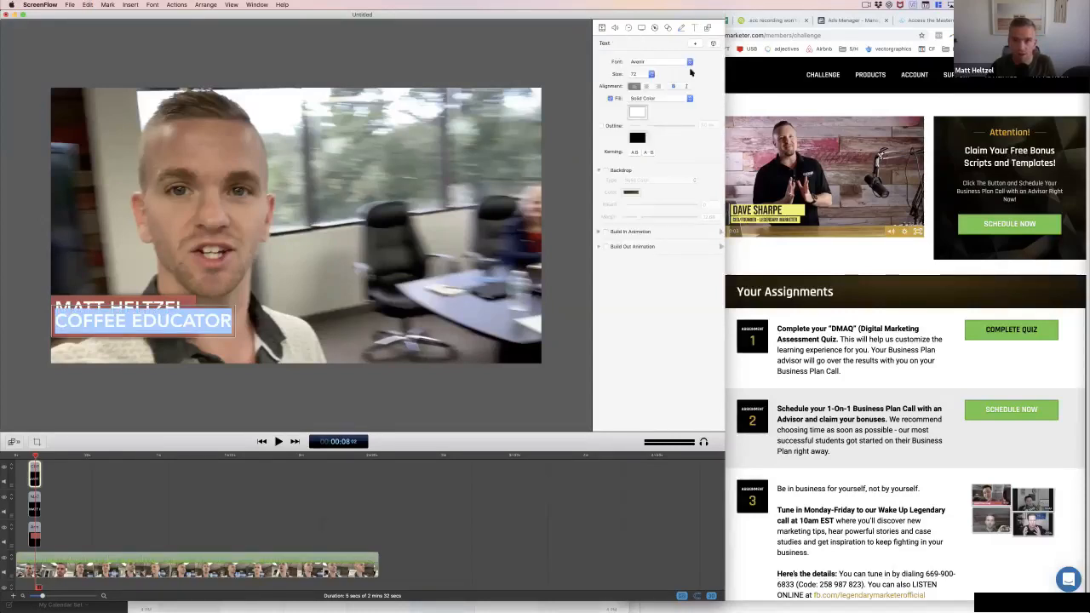
{"action": "left_click", "coordinate": [639, 74]}
{"action": "left_click", "coordinate": [639, 60]}
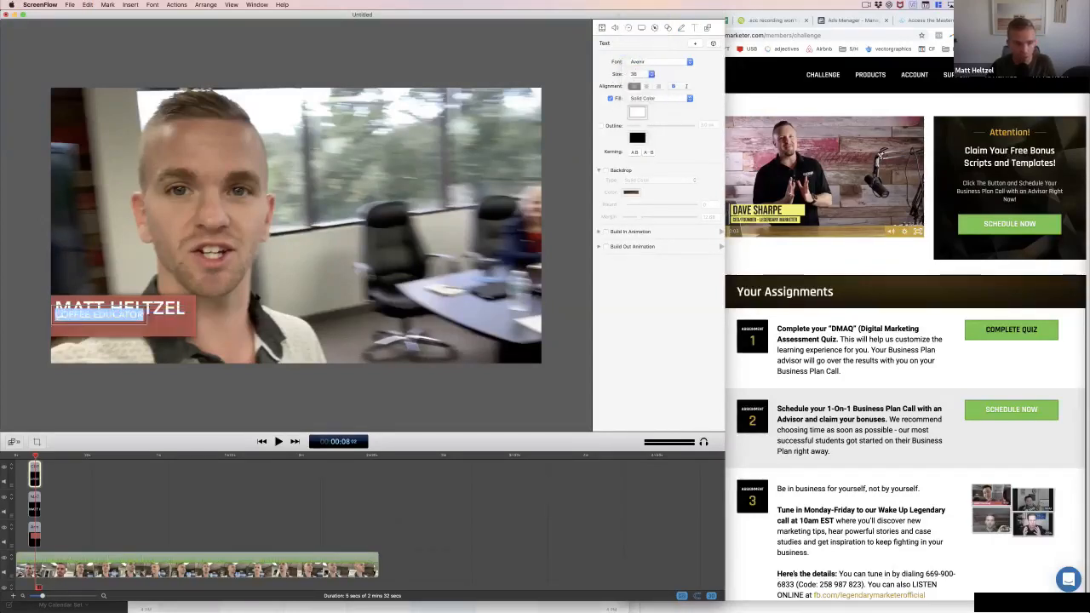
{"action": "left_click", "coordinate": [119, 328]}
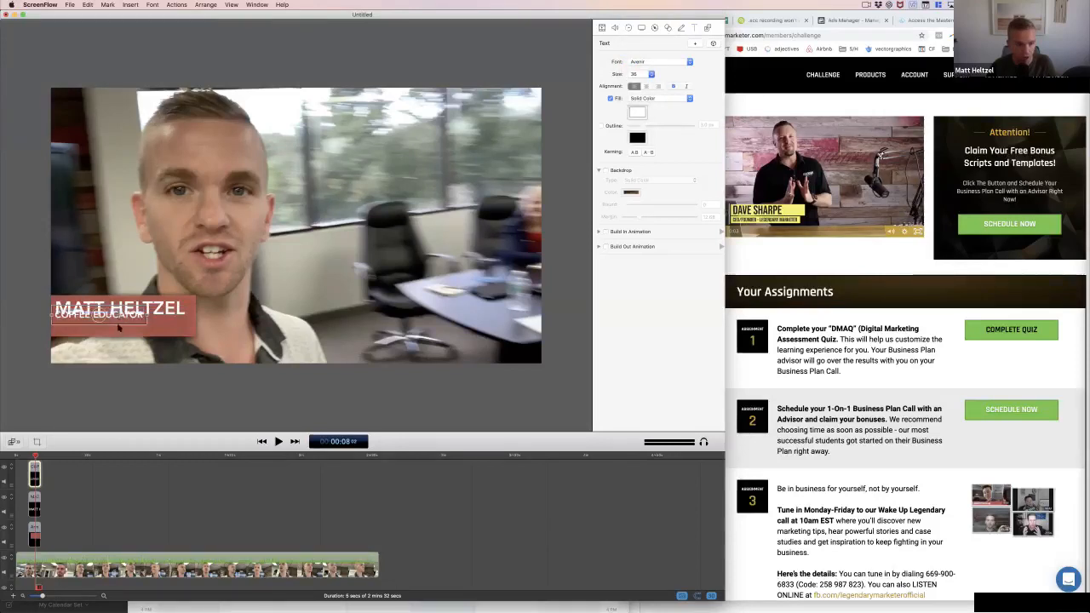
{"action": "left_click_drag", "start_coordinate": [119, 326], "coordinate": [119, 334]}
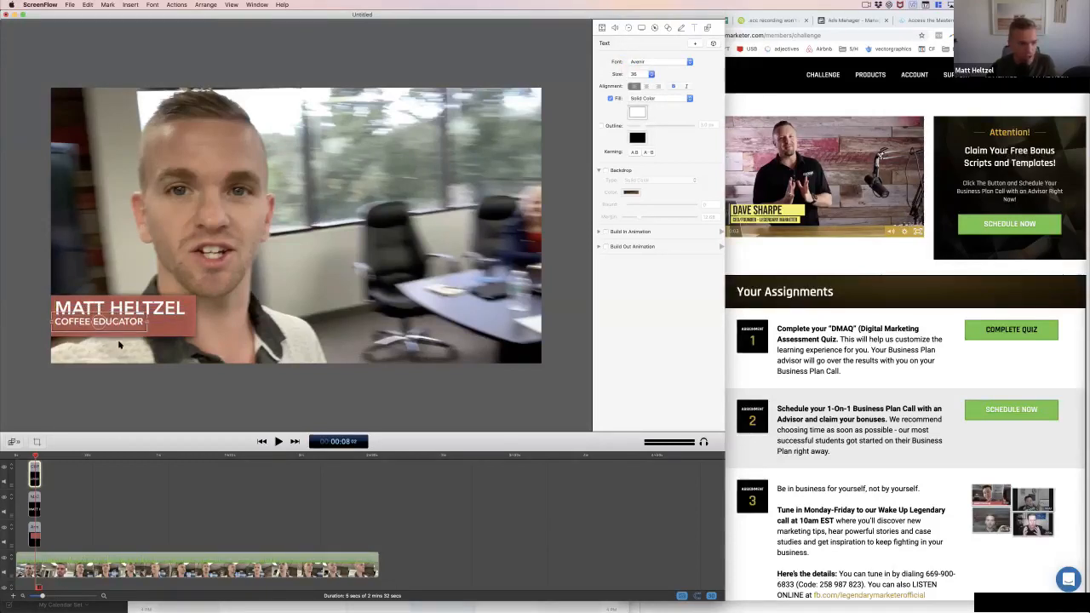
Enlarge the red rectangle slightly behind the name and COFFEE EDUCATOR text
{"action": "key", "text": "Down"}
{"action": "key", "text": "Down"}
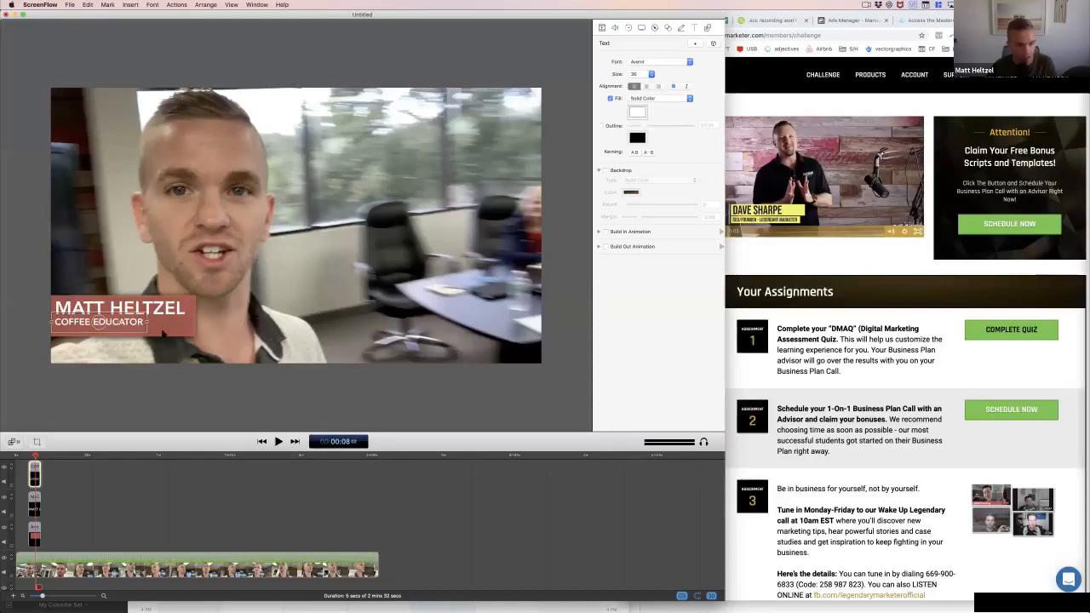
{"action": "left_click", "coordinate": [152, 334]}
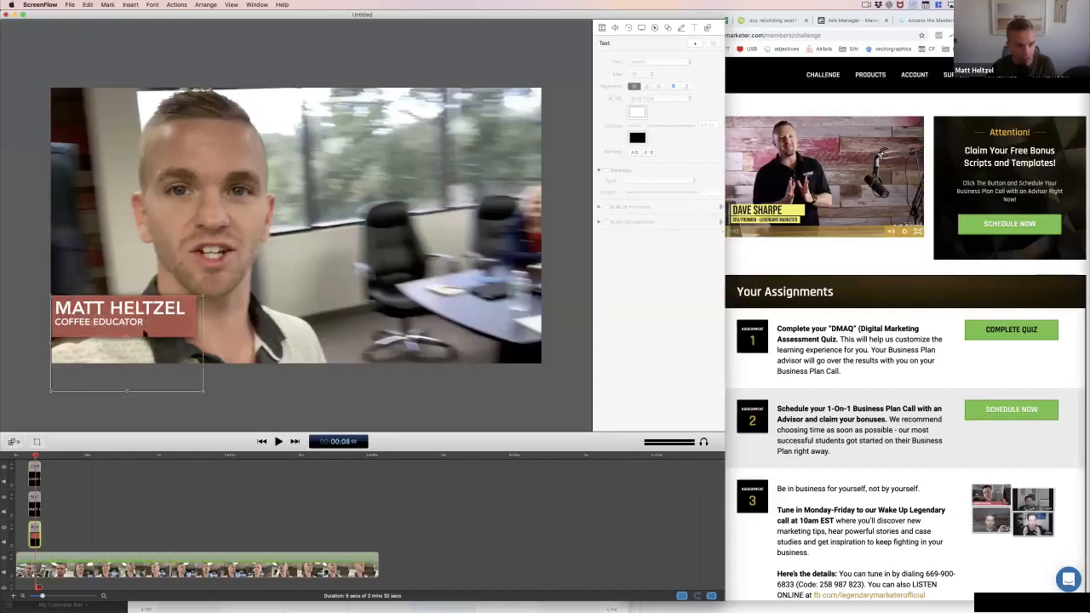
{"action": "left_click_drag", "start_coordinate": [127, 393], "coordinate": [133, 393]}
{"action": "left_click", "coordinate": [116, 416]}
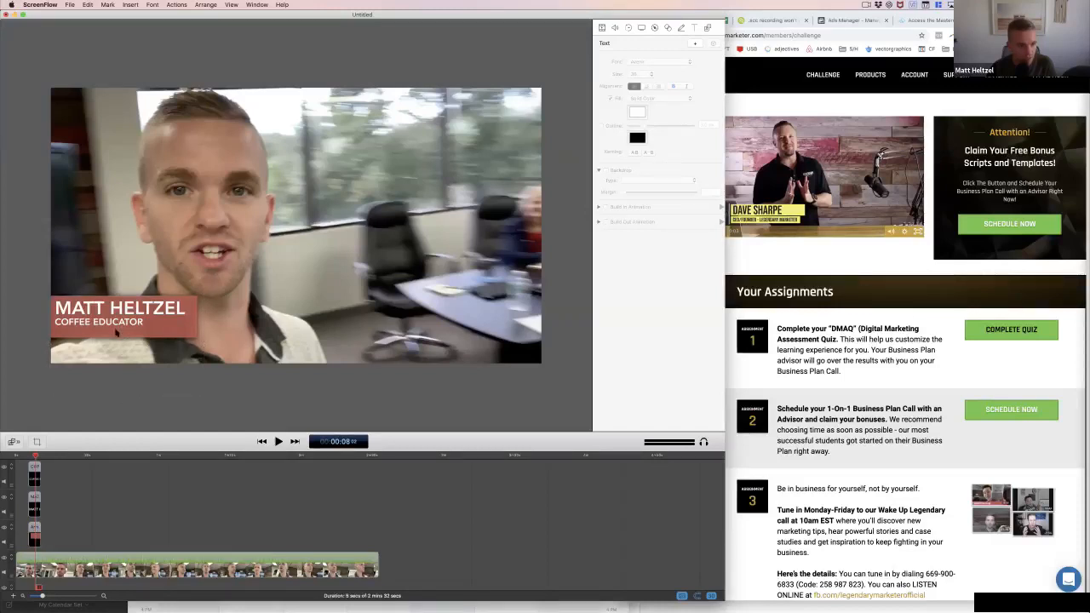
Move the red rectangle slightly lower in the frame and shift the COFFEE EDUCATOR and name texts down within it
{"action": "left_click", "coordinate": [116, 331]}
{"action": "left_click_drag", "start_coordinate": [149, 301], "coordinate": [138, 322]}
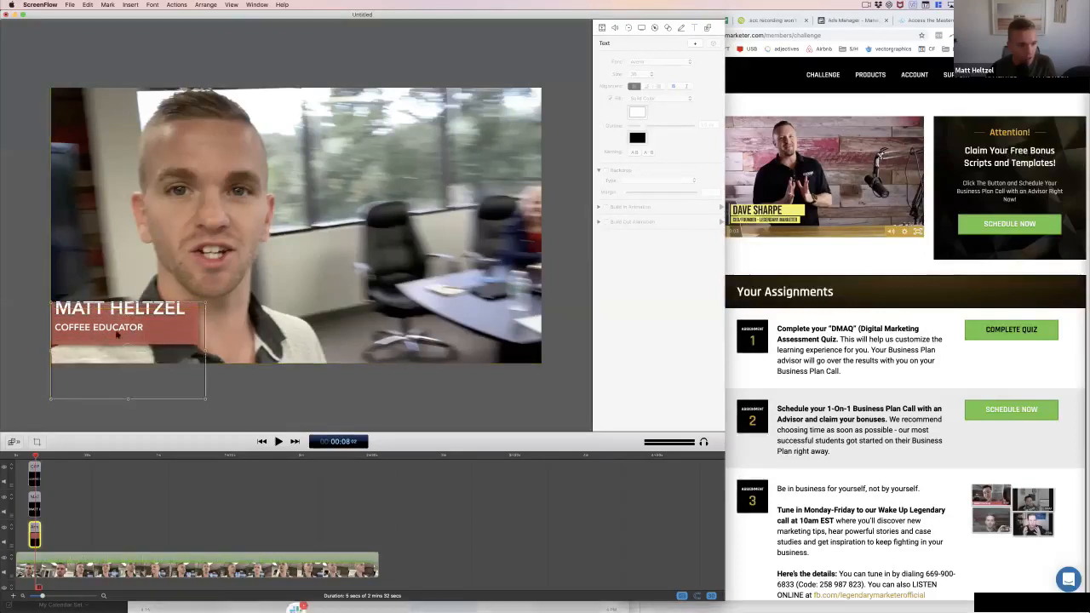
{"action": "left_click", "coordinate": [118, 335]}
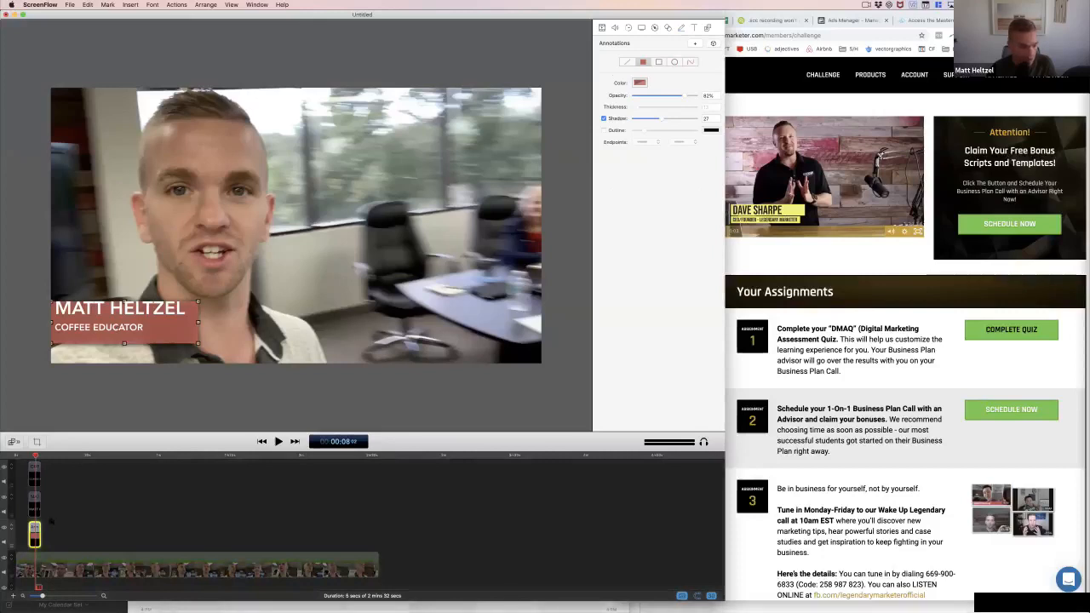
{"action": "left_click", "coordinate": [99, 330]}
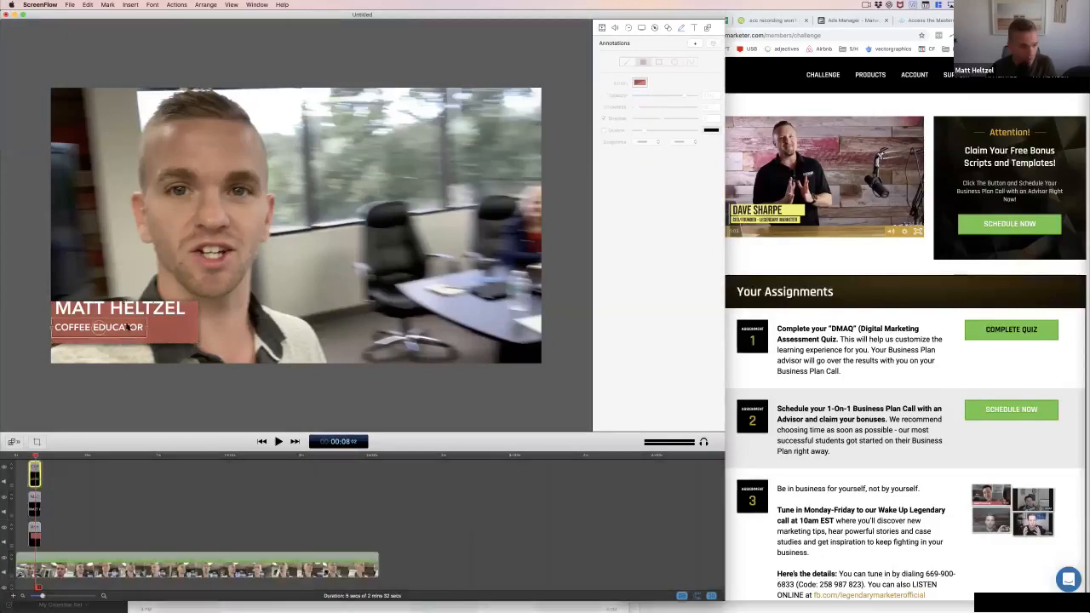
{"action": "mouse_move", "coordinate": [128, 328]}
{"action": "left_mouse_down"}
{"action": "mouse_move", "coordinate": [127, 316]}
{"action": "mouse_move", "coordinate": [123, 323]}
{"action": "left_mouse_up"}
{"action": "left_click", "coordinate": [128, 309]}
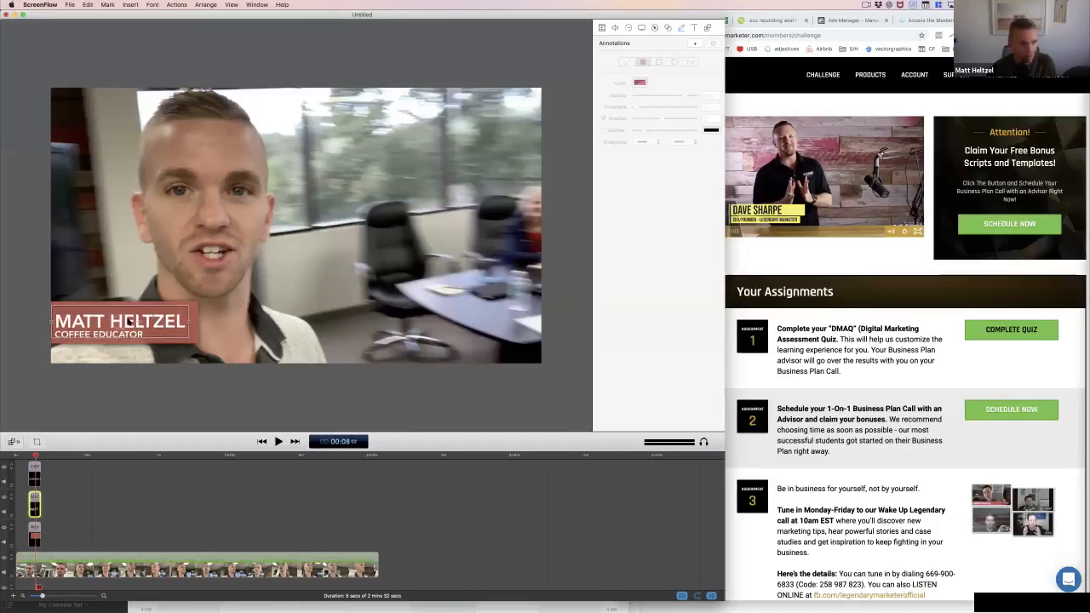
Lower the red rectangle a little more so both text lines sit evenly within it
{"action": "left_click", "coordinate": [139, 304]}
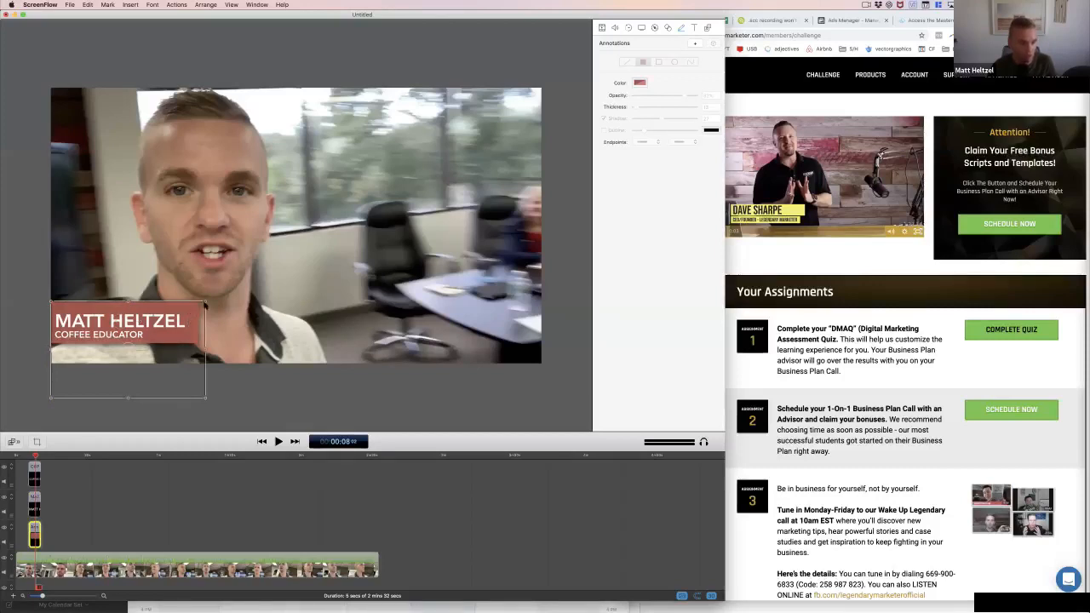
{"action": "left_click_drag", "start_coordinate": [199, 309], "coordinate": [199, 310]}
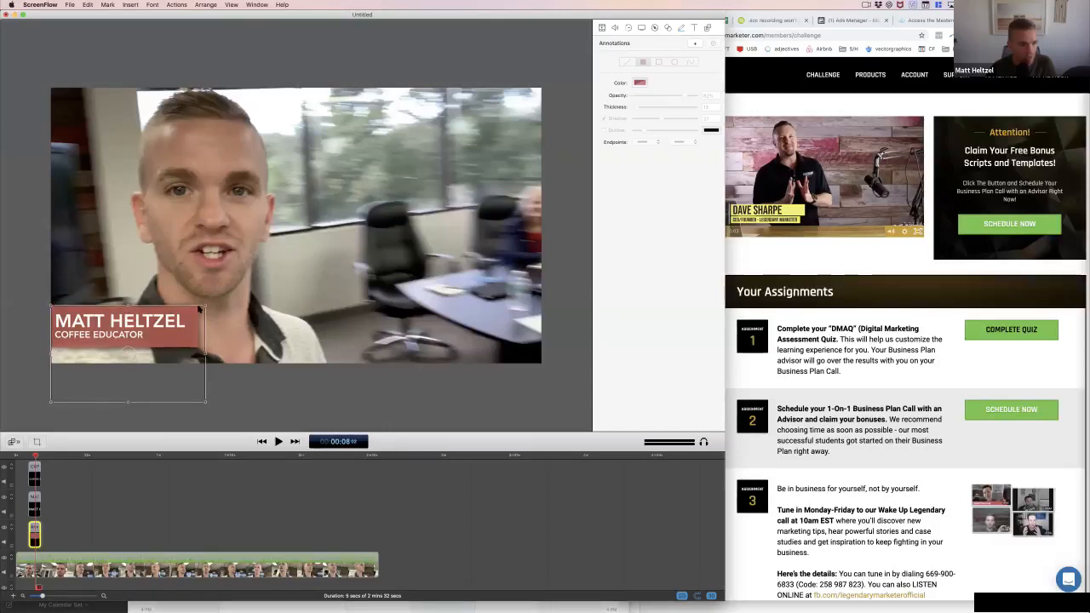
{"action": "left_click", "coordinate": [227, 388]}
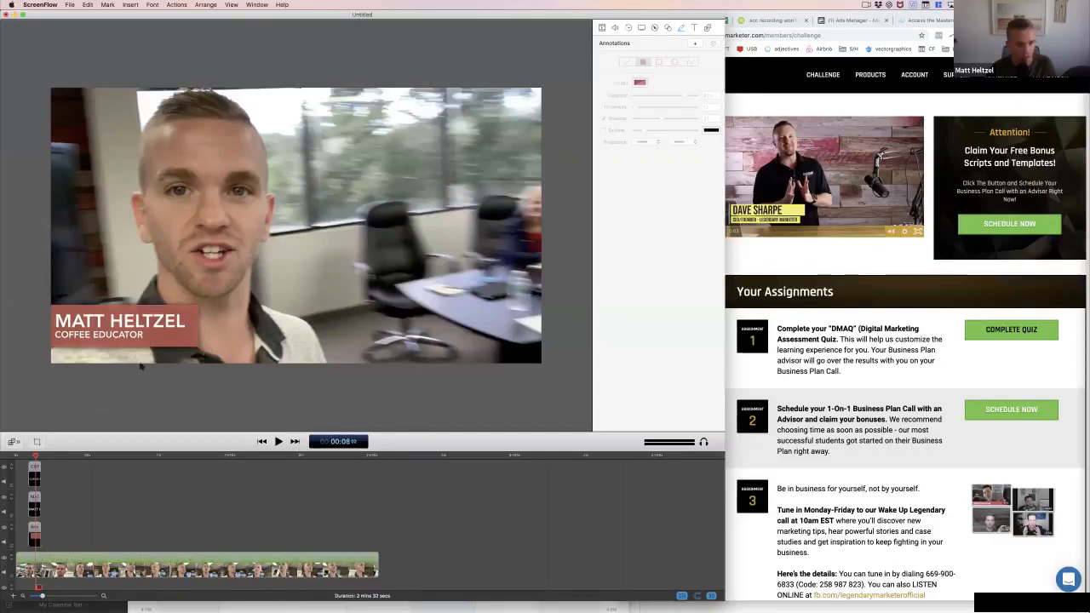
{"action": "left_click", "coordinate": [192, 312]}
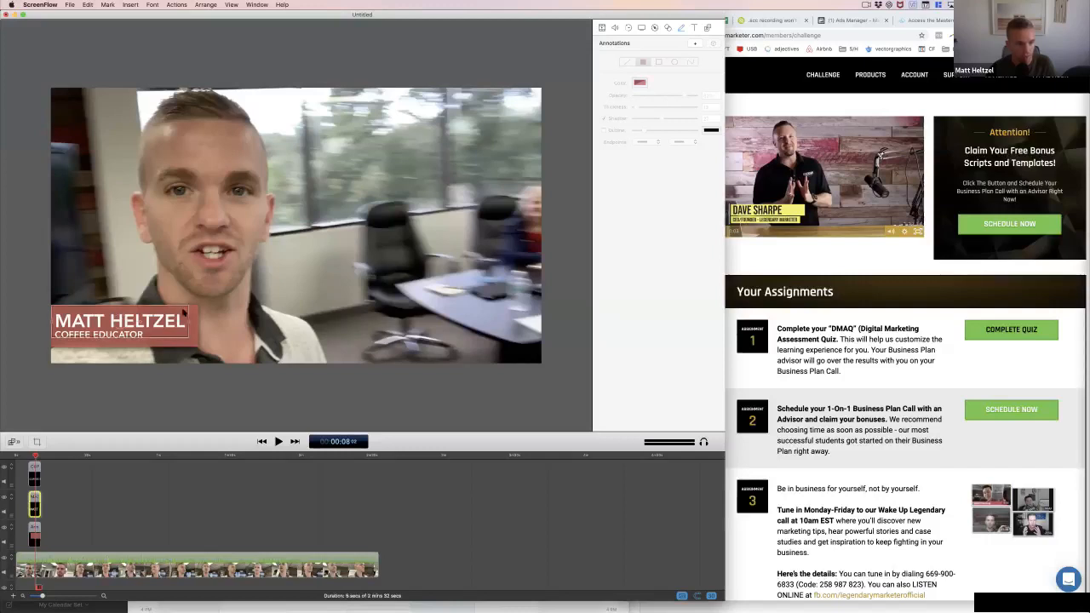
{"action": "left_click", "coordinate": [154, 343]}
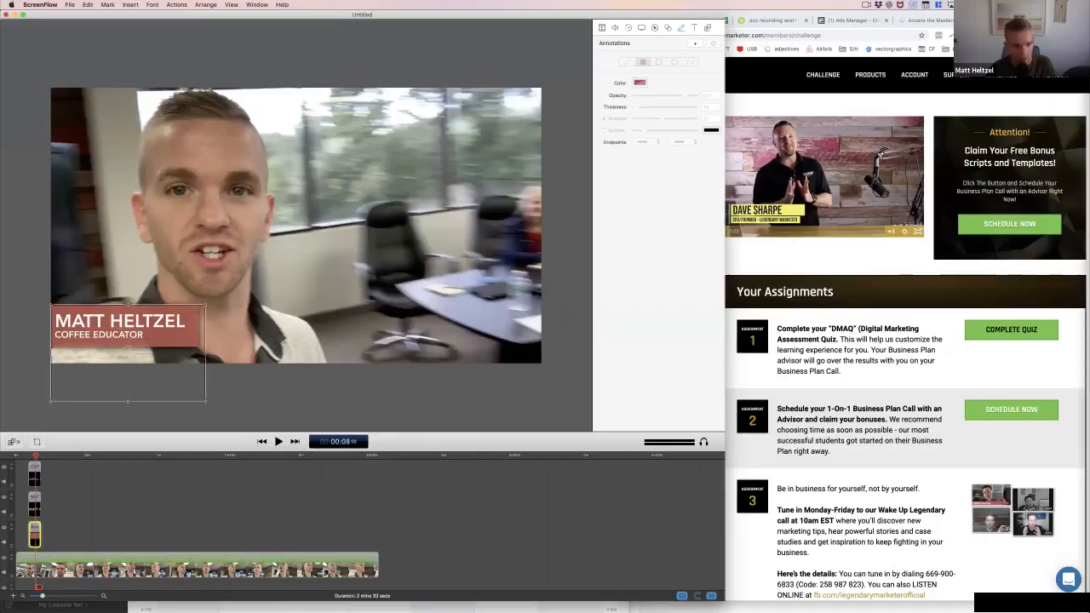
{"action": "left_click", "coordinate": [37, 473], "text": "shift"}
{"action": "left_click", "coordinate": [37, 499], "text": "shift"}
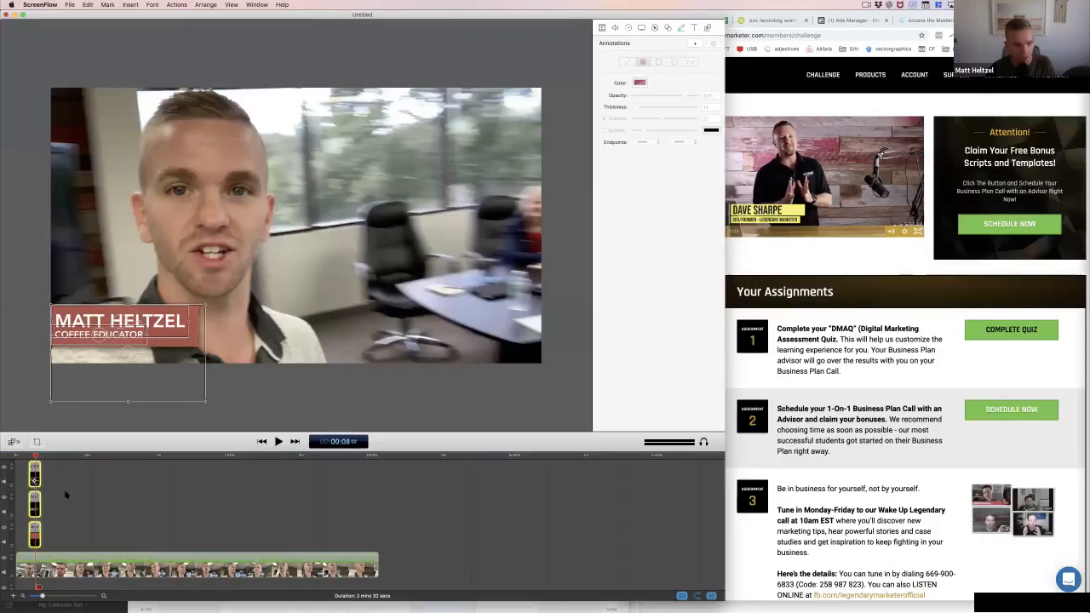
{"action": "left_click", "coordinate": [37, 530]}
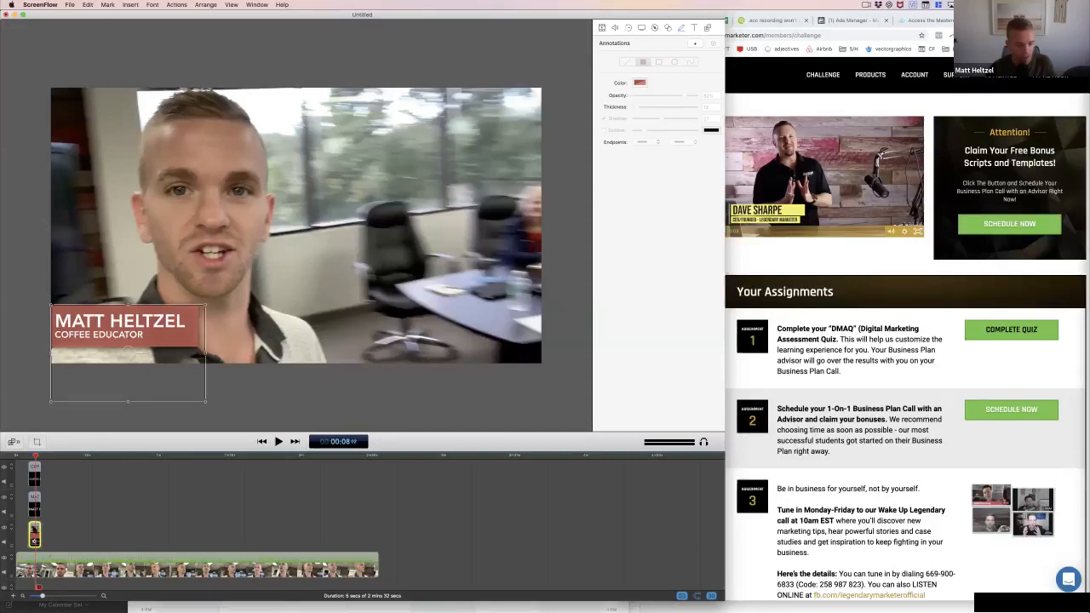
{"action": "right_click", "coordinate": [33, 525]}
{"action": "left_click", "coordinate": [23, 503]}
{"action": "left_click", "coordinate": [55, 543]}
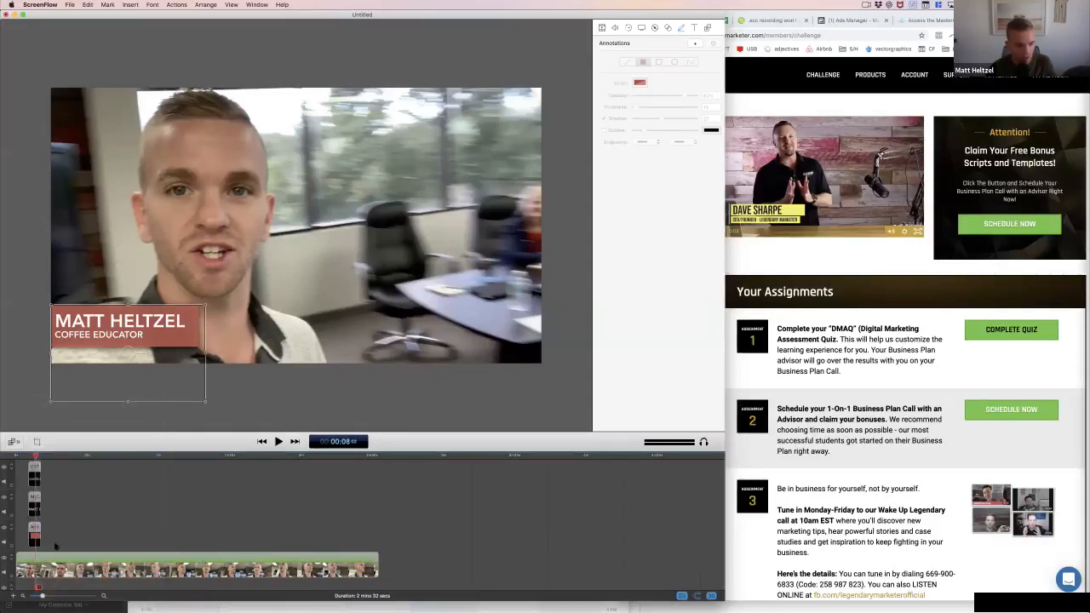
Select the rectangle clip and both text clips together in the timeline and add a starting transition to them
{"action": "left_click_drag", "start_coordinate": [56, 546], "coordinate": [27, 458]}
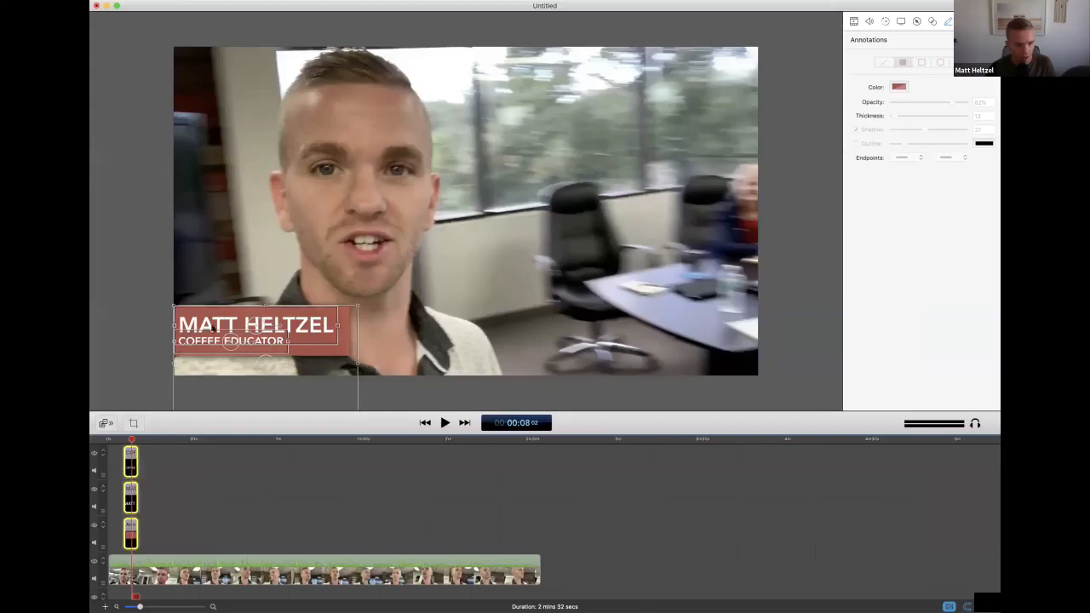
{"action": "right_click", "coordinate": [130, 454]}
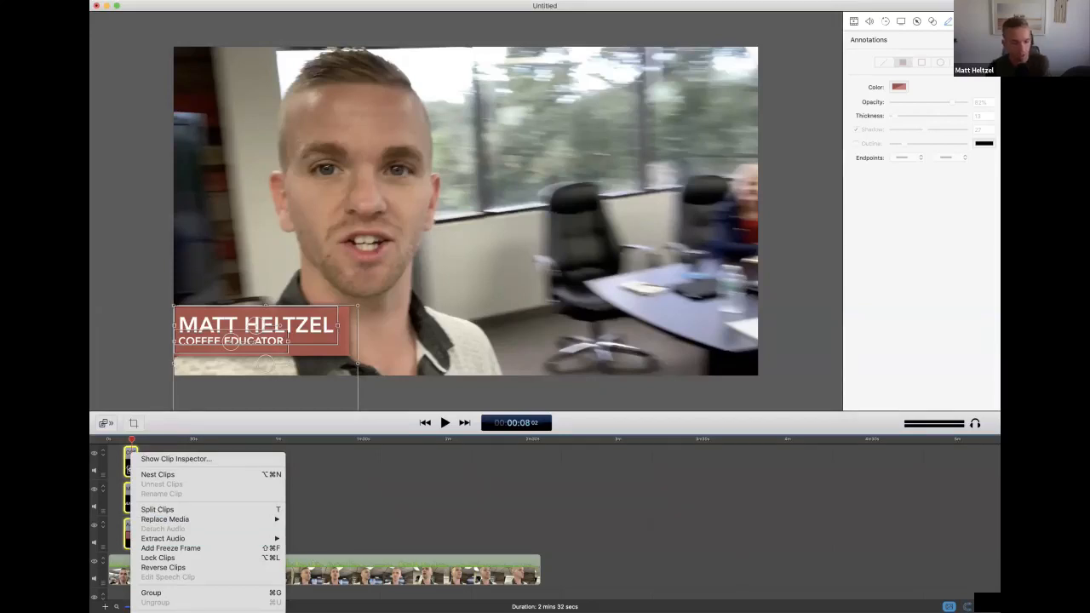
{"action": "key", "text": "Escape"}
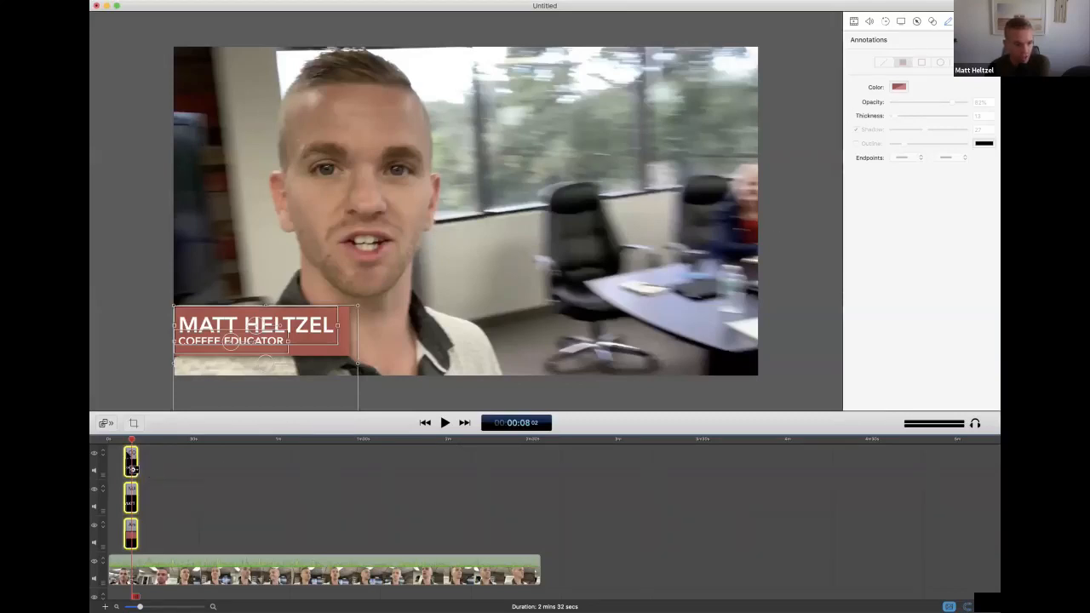
{"action": "right_click", "coordinate": [129, 455]}
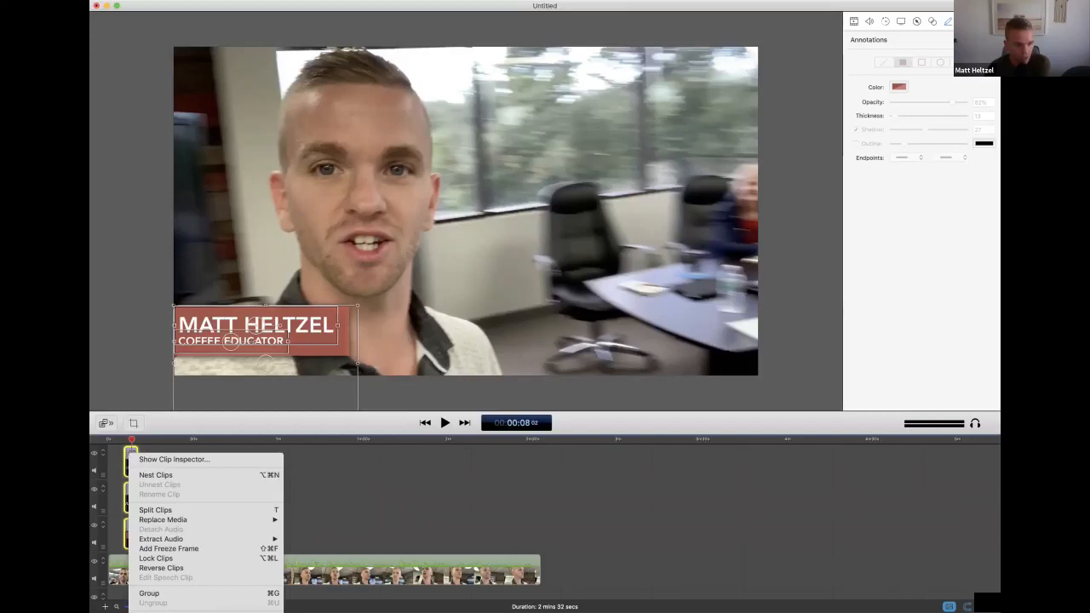
{"action": "left_click", "coordinate": [385, 481]}
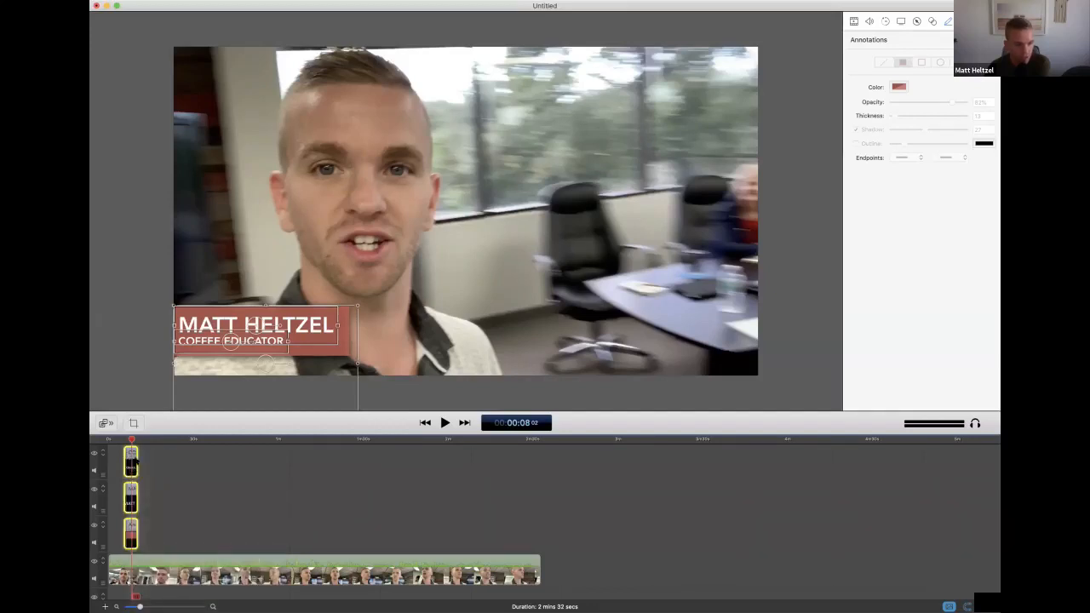
Play back the lower third from the start of its clips and from the beginning of the video to check its entrance
{"action": "left_click", "coordinate": [121, 440]}
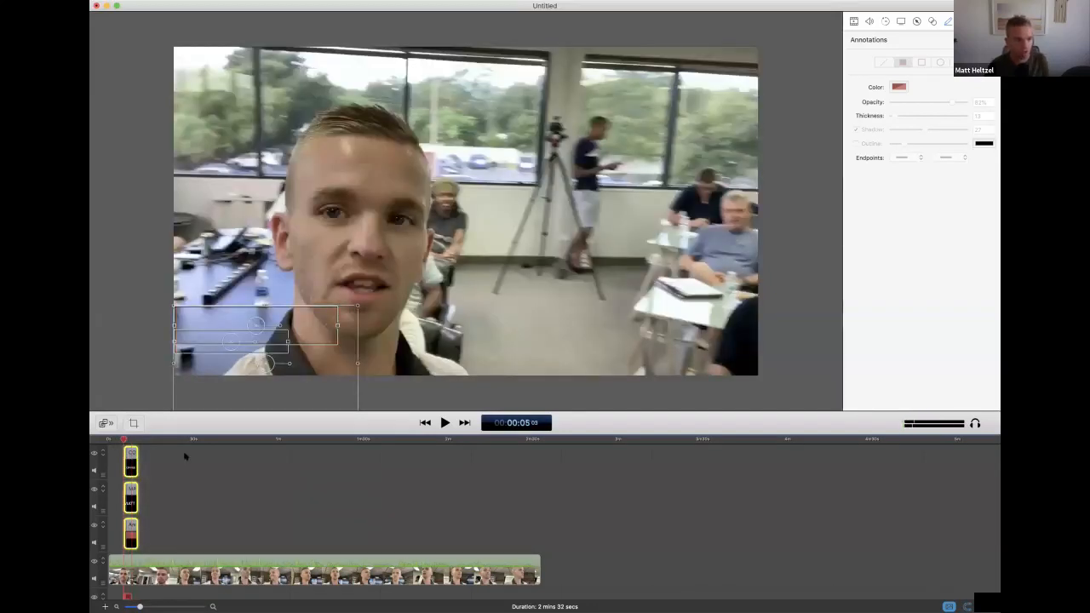
{"action": "left_click", "coordinate": [151, 377]}
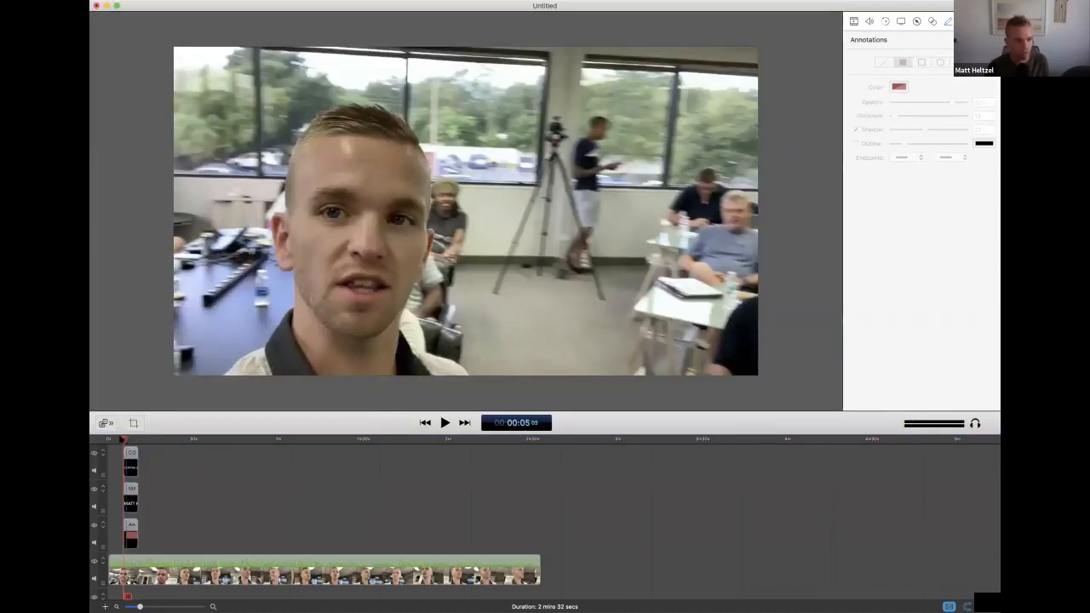
{"action": "key", "text": "space"}
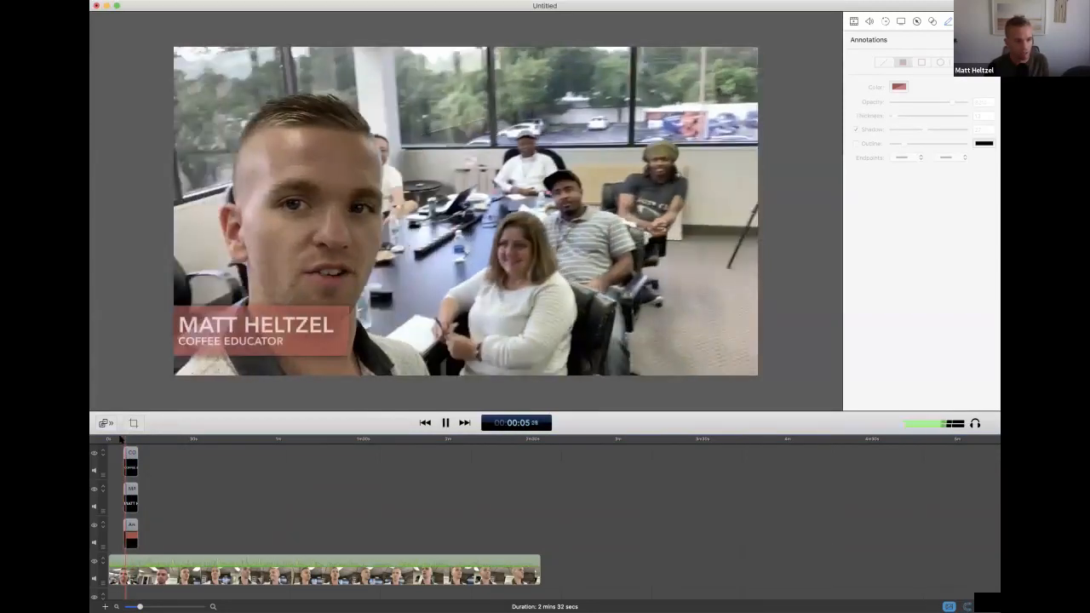
{"action": "key", "text": "space"}
{"action": "left_click", "coordinate": [122, 439]}
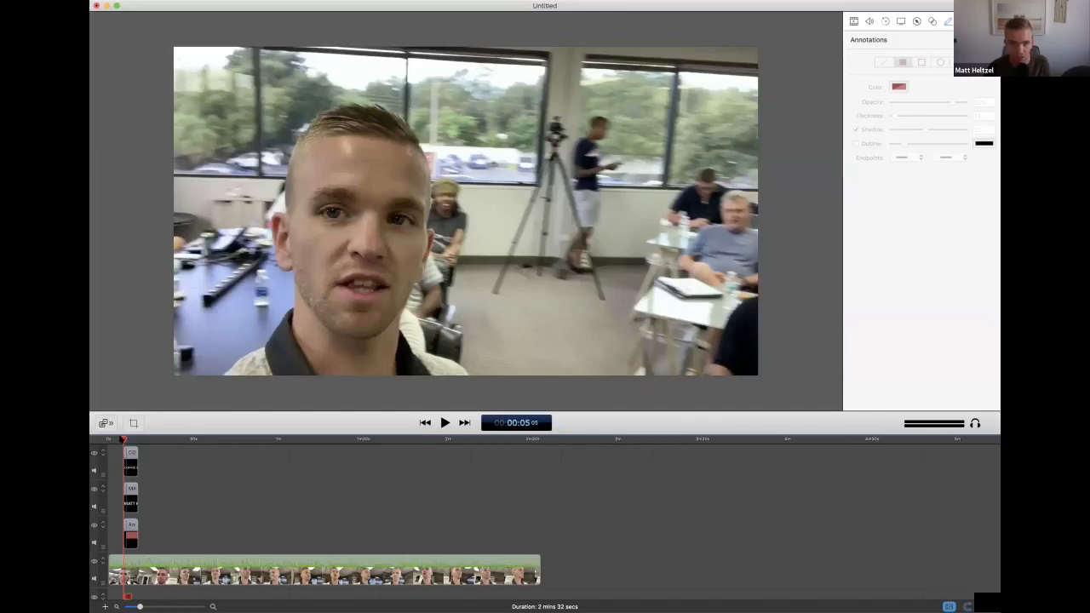
{"action": "left_click", "coordinate": [110, 439]}
{"action": "key", "text": "space"}
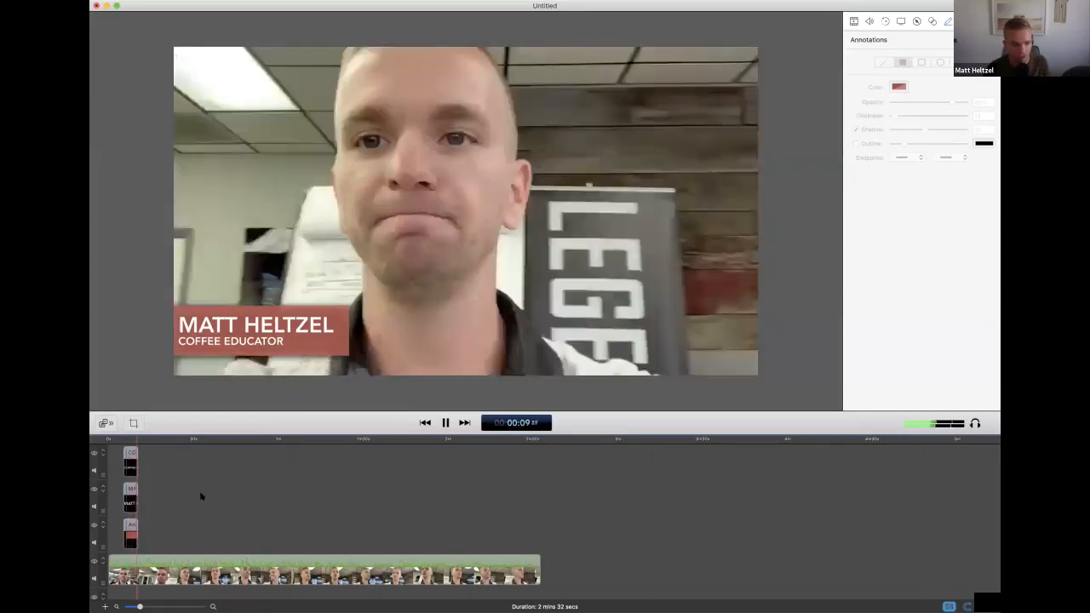
Reselect the role, name and rectangle clips and apply a starting transition to all three again
{"action": "left_click", "coordinate": [123, 439]}
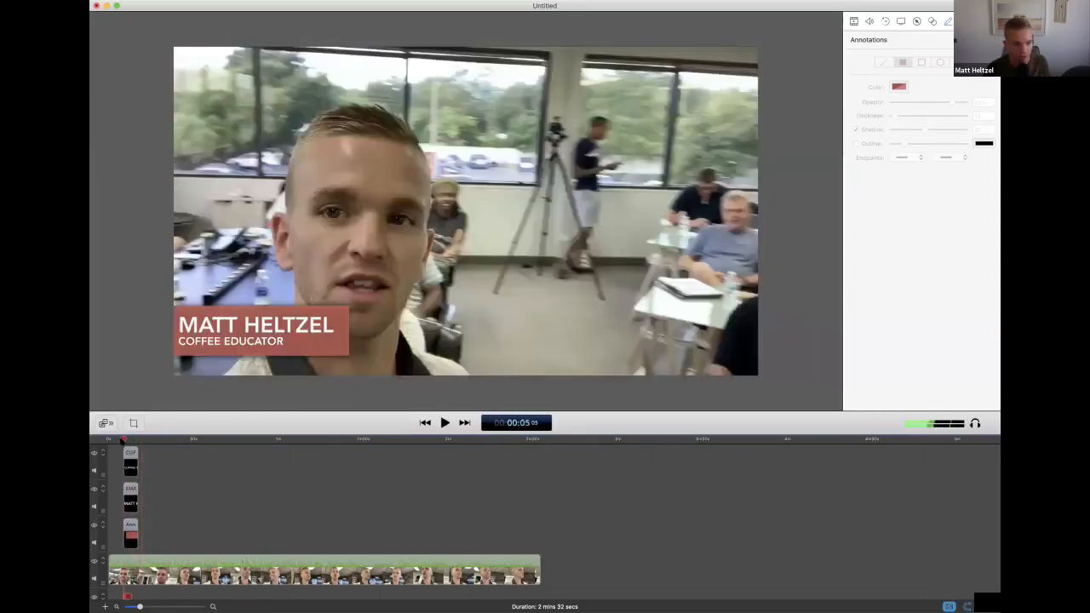
{"action": "left_click", "coordinate": [129, 455]}
{"action": "left_click", "coordinate": [129, 456]}
{"action": "left_click", "coordinate": [130, 494], "text": "shift"}
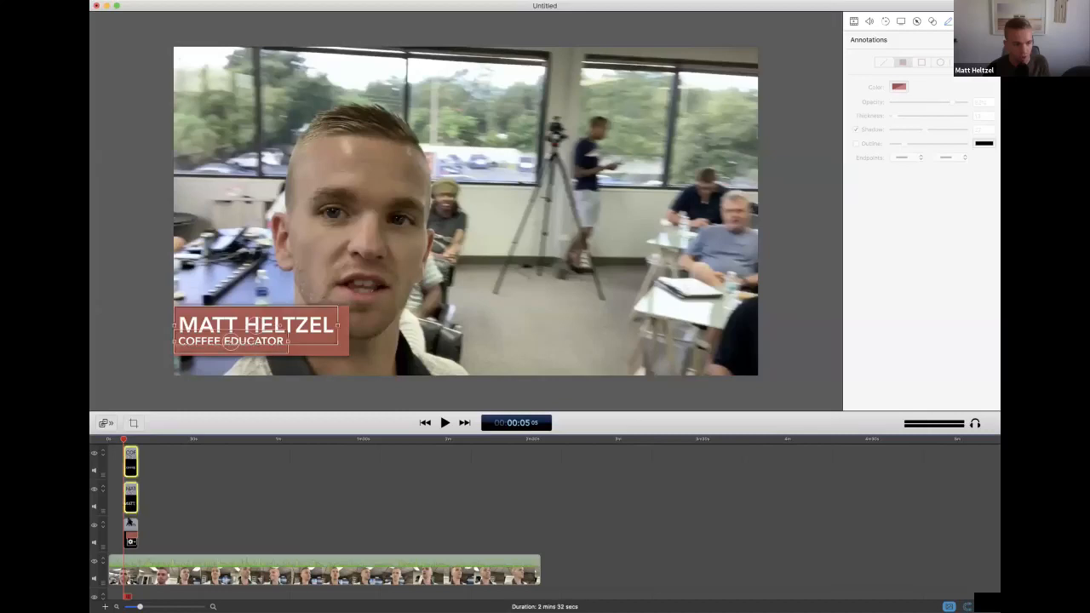
{"action": "left_click", "coordinate": [130, 526], "text": "shift"}
{"action": "right_click", "coordinate": [131, 456]}
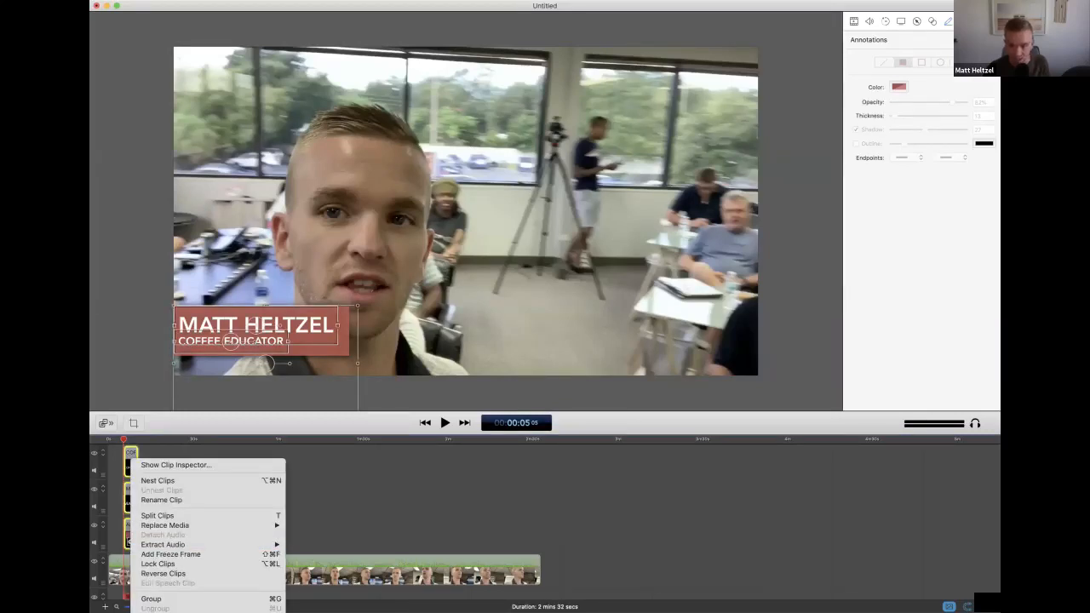
{"action": "left_click", "coordinate": [175, 612]}
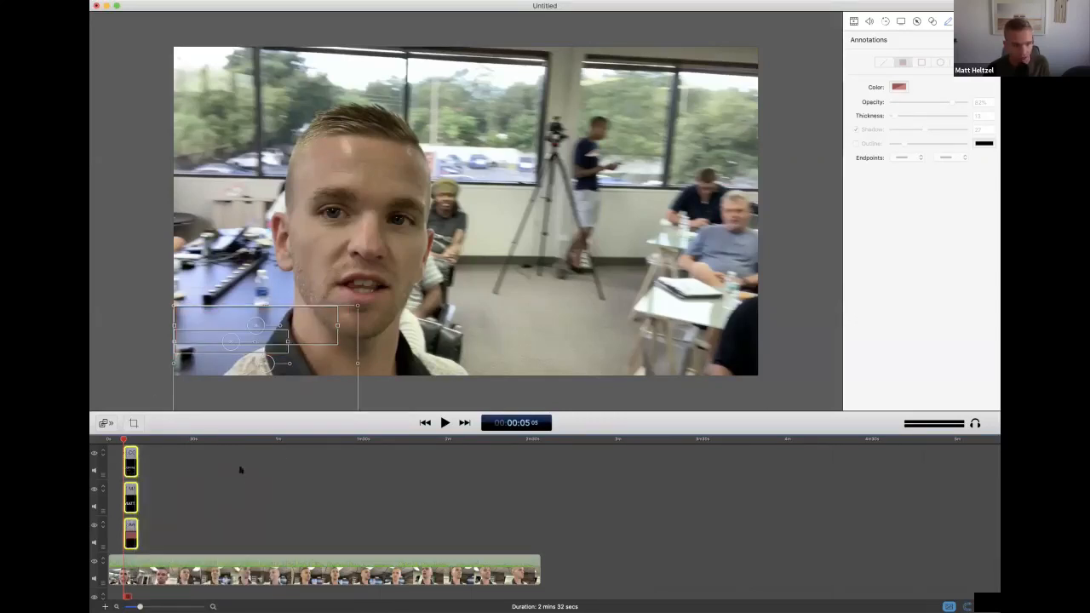
Play back the video from about 3 seconds, shortly before the title clips, to review the complete lower-third animation
{"action": "left_click", "coordinate": [134, 373]}
{"action": "left_click_drag", "start_coordinate": [123, 440], "coordinate": [118, 441]}
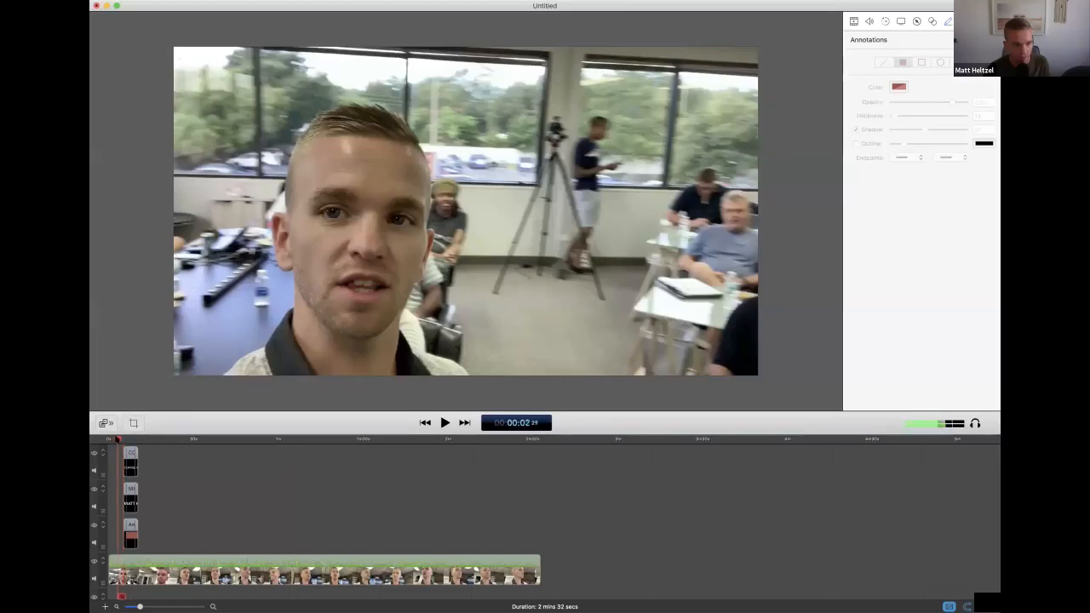
{"action": "key", "text": "space"}
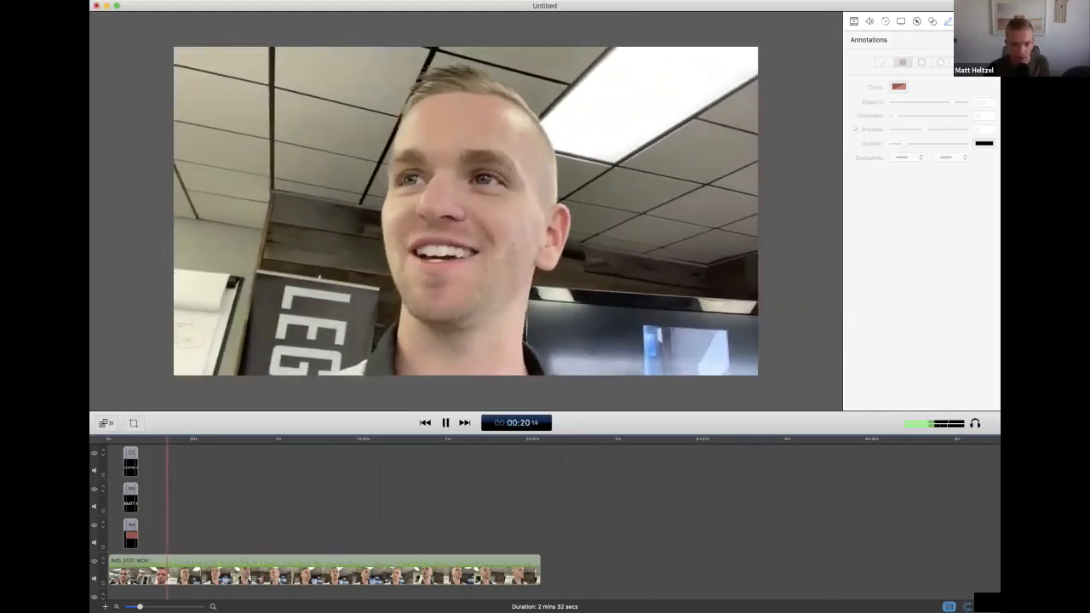
{"action": "left_click", "coordinate": [118, 438]}
{"action": "key", "text": "space"}
{"action": "left_click", "coordinate": [119, 439]}
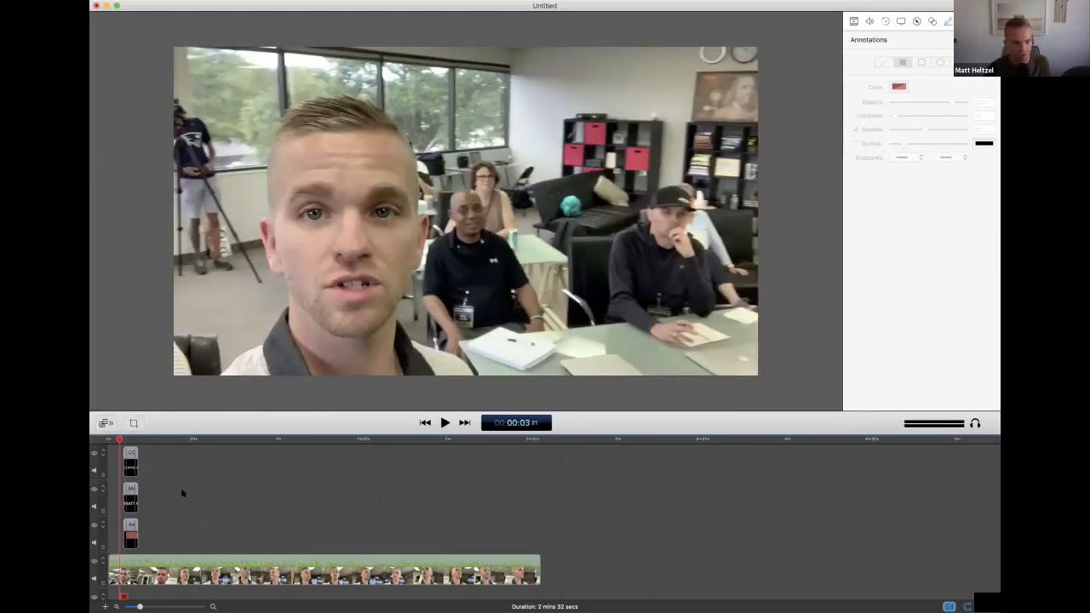
{"action": "left_click", "coordinate": [132, 464]}
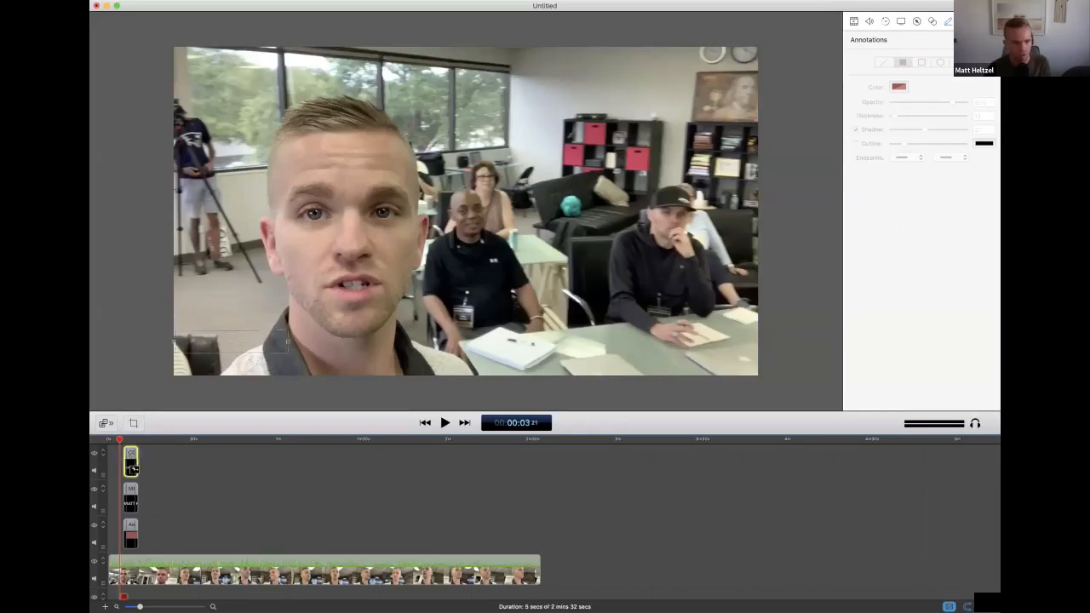
{"action": "right_click", "coordinate": [133, 466]}
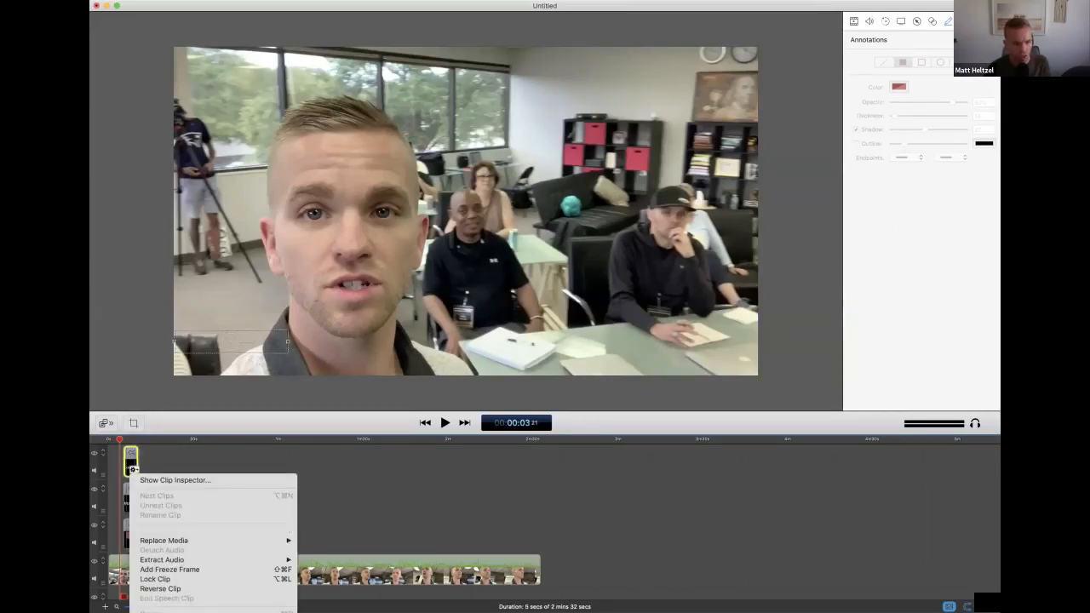
{"action": "left_click", "coordinate": [157, 453]}
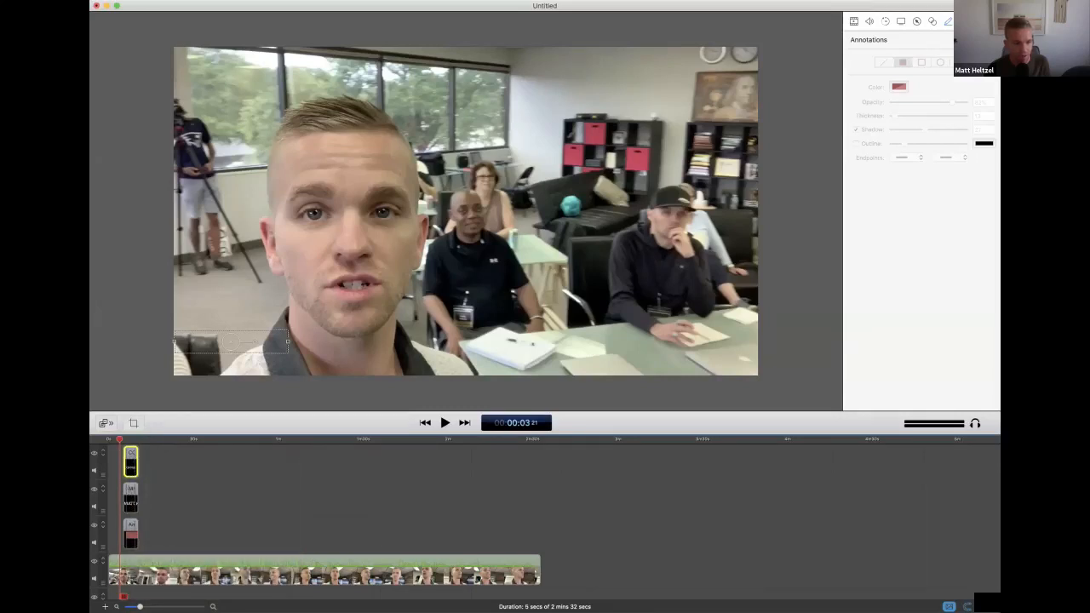
Try a different starting transition style on the role text clip and play back its entrance
{"action": "left_click_drag", "start_coordinate": [140, 606], "coordinate": [167, 607]}
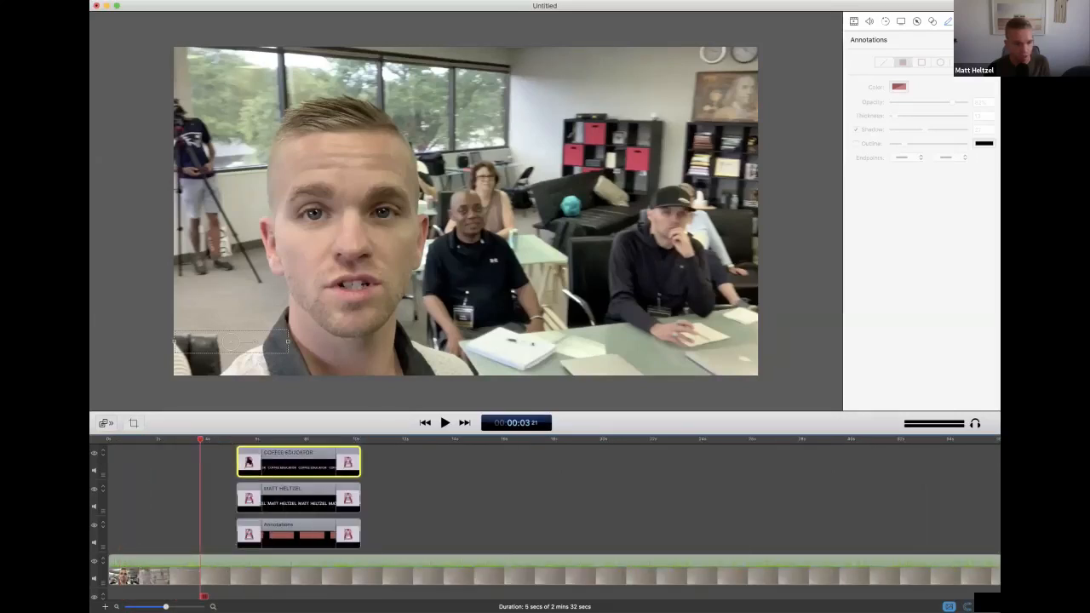
{"action": "right_click", "coordinate": [250, 457]}
{"action": "left_click", "coordinate": [215, 463]}
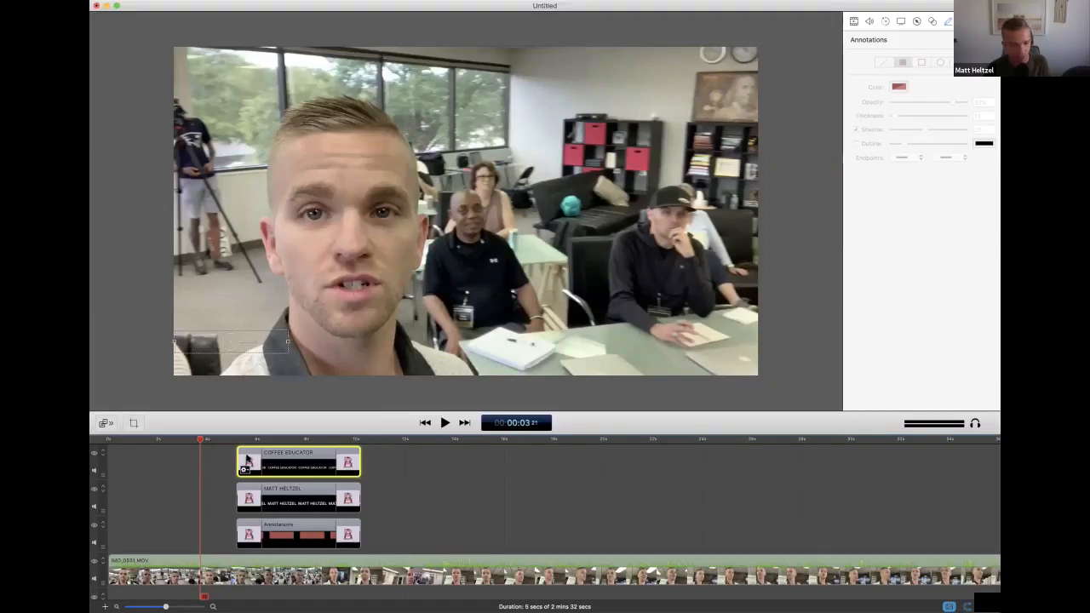
{"action": "right_click", "coordinate": [247, 460]}
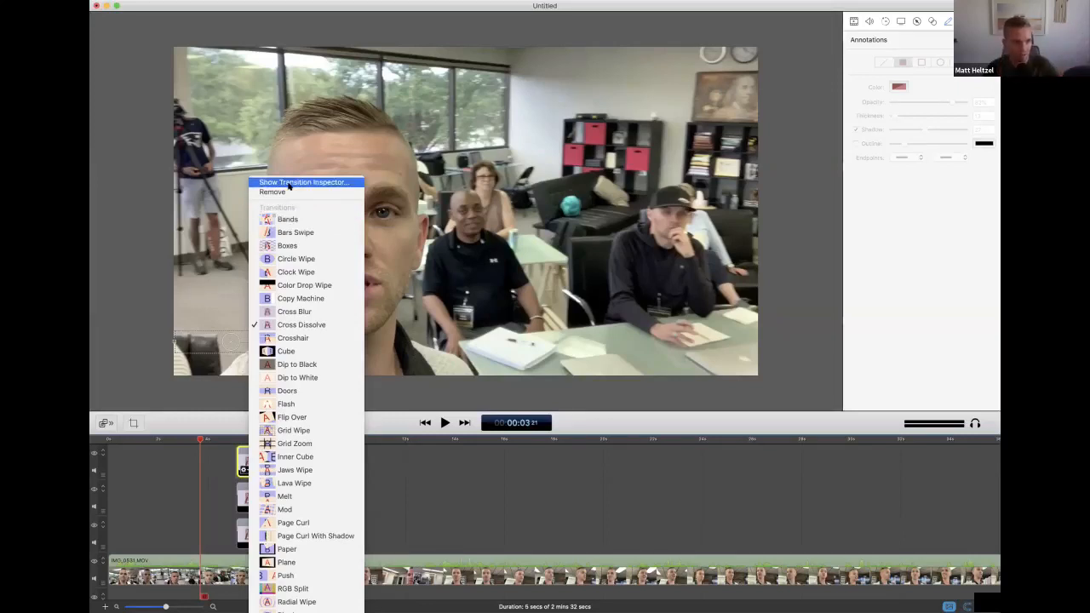
{"action": "key", "text": "Escape"}
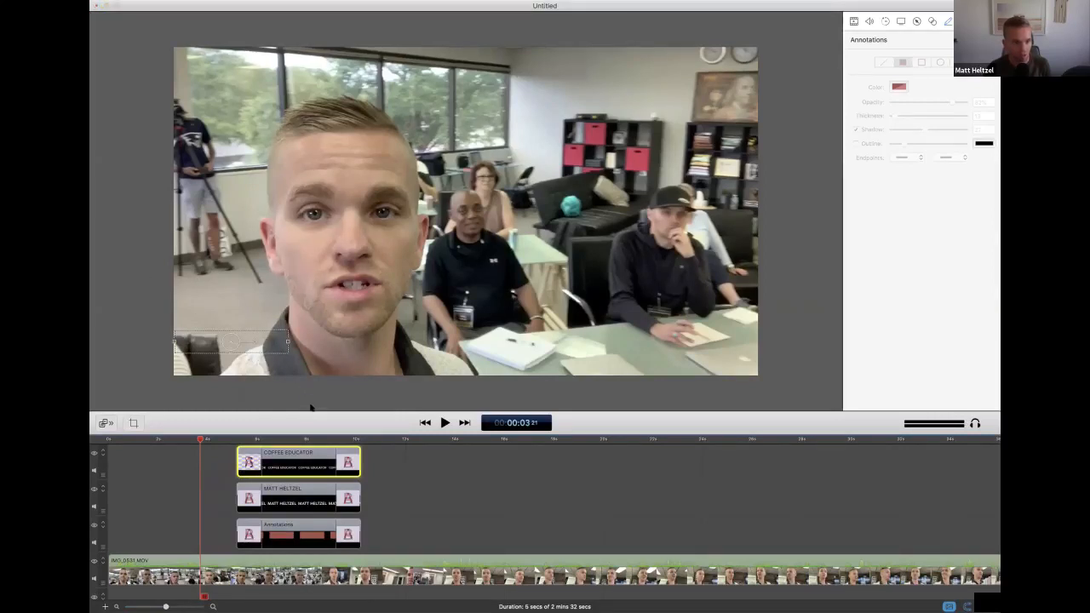
{"action": "key", "text": "space"}
{"action": "key", "text": "space"}
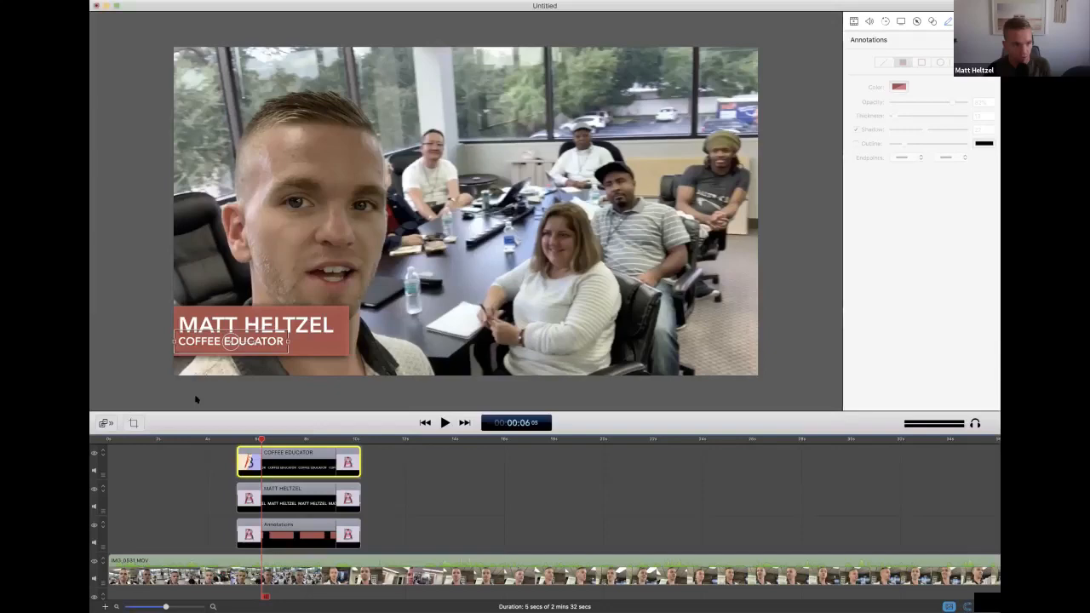
{"action": "left_click", "coordinate": [278, 456]}
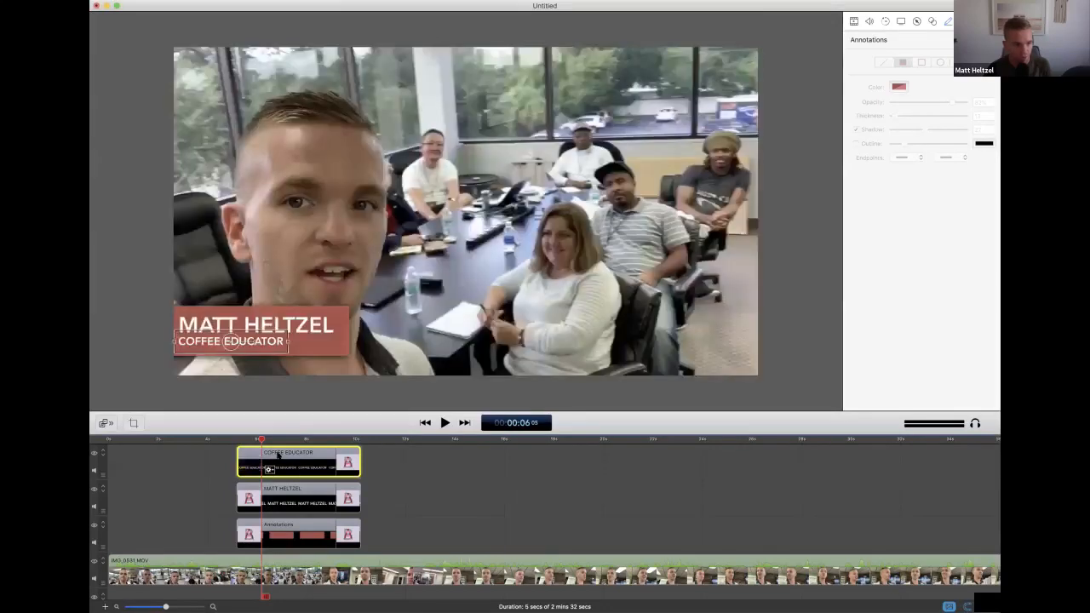
Select the role, name and rectangle clips together and move them earlier so they start at about 2 seconds
{"action": "left_click", "coordinate": [238, 438]}
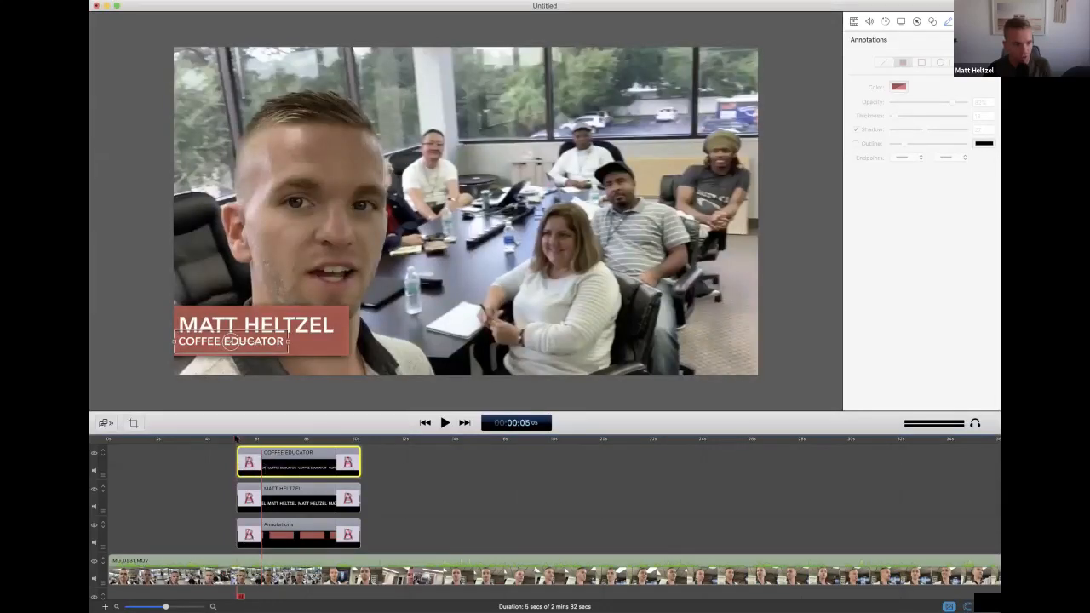
{"action": "mouse_move", "coordinate": [213, 445]}
{"action": "left_mouse_down"}
{"action": "mouse_move", "coordinate": [378, 532]}
{"action": "mouse_move", "coordinate": [378, 550]}
{"action": "left_mouse_up"}
{"action": "left_click_drag", "start_coordinate": [270, 541], "coordinate": [190, 541]}
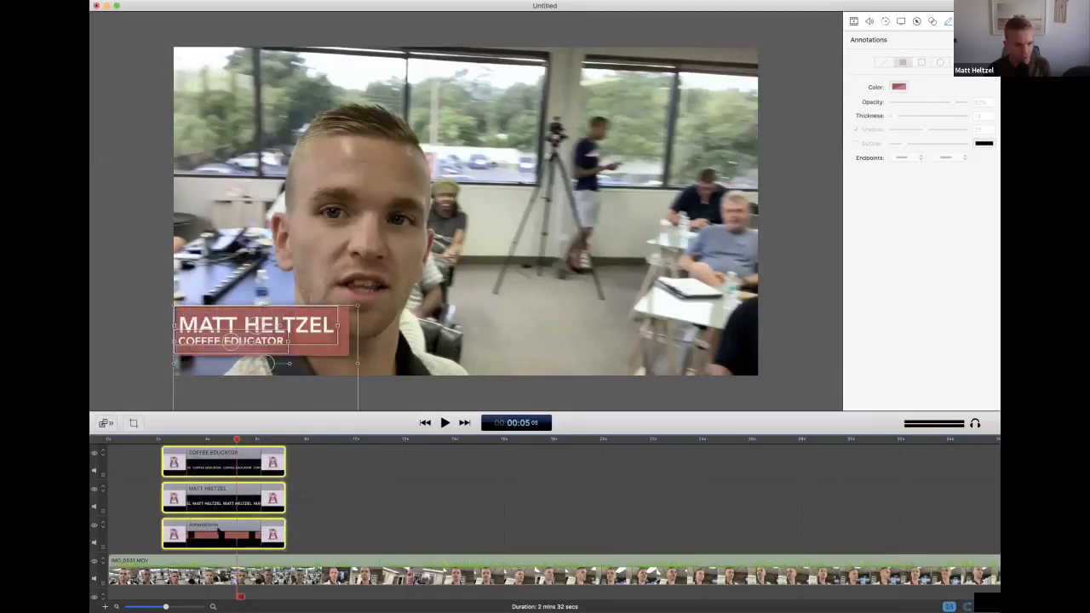
Play back the moved lower third from the beginning of the video and again from shortly before the title clips
{"action": "left_click", "coordinate": [104, 436]}
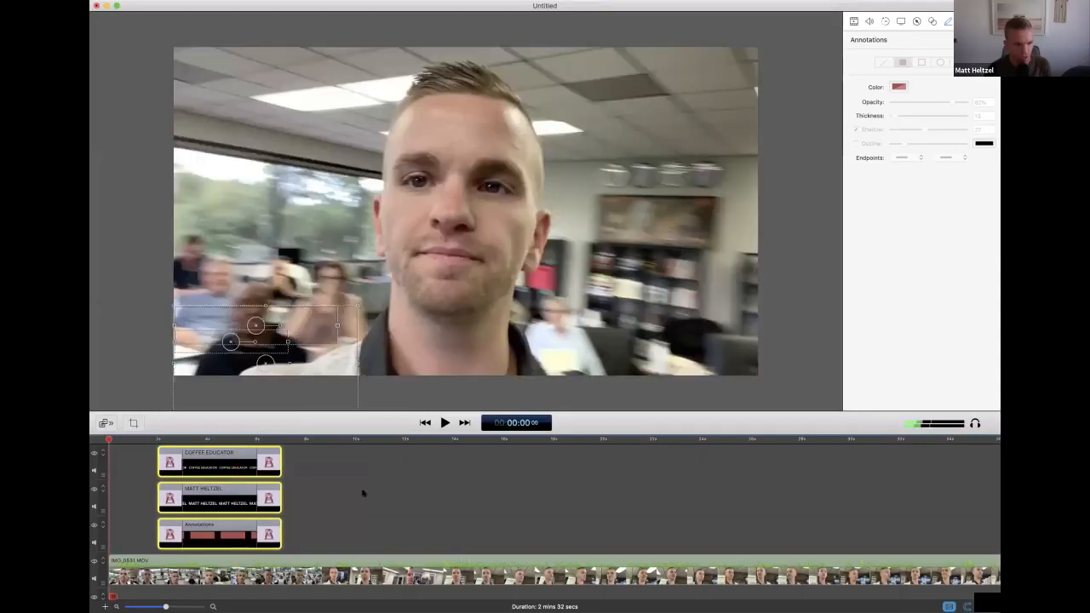
{"action": "left_click", "coordinate": [424, 393]}
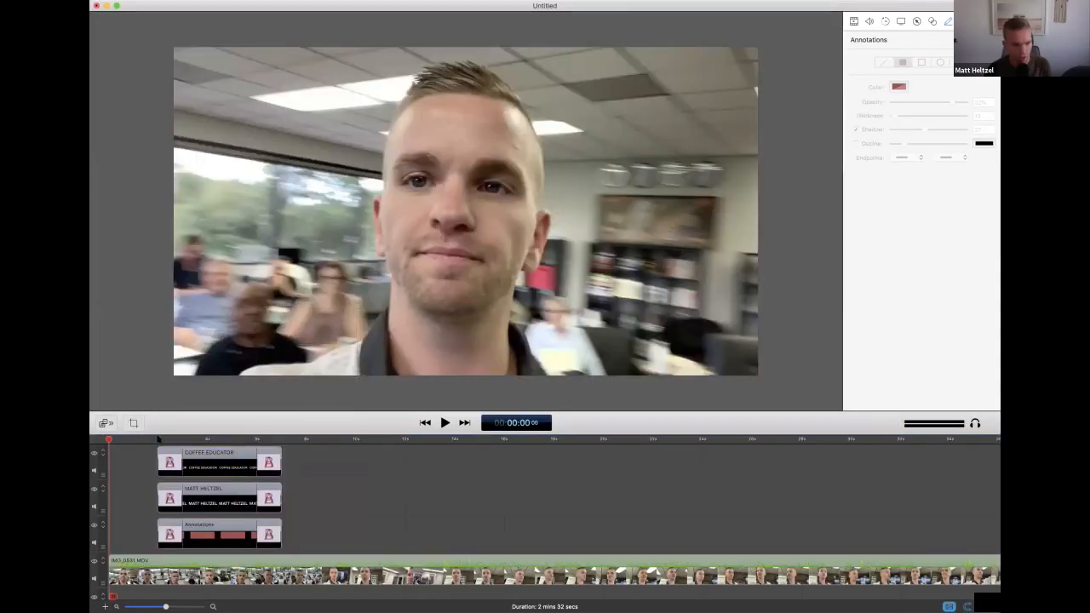
{"action": "key", "text": "space"}
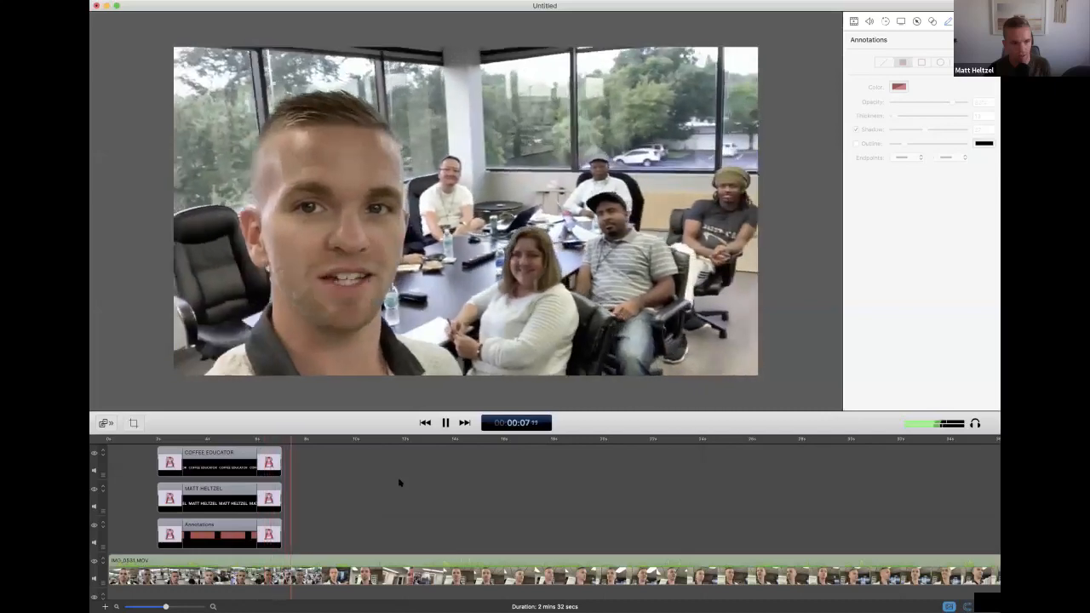
{"action": "key", "text": "space"}
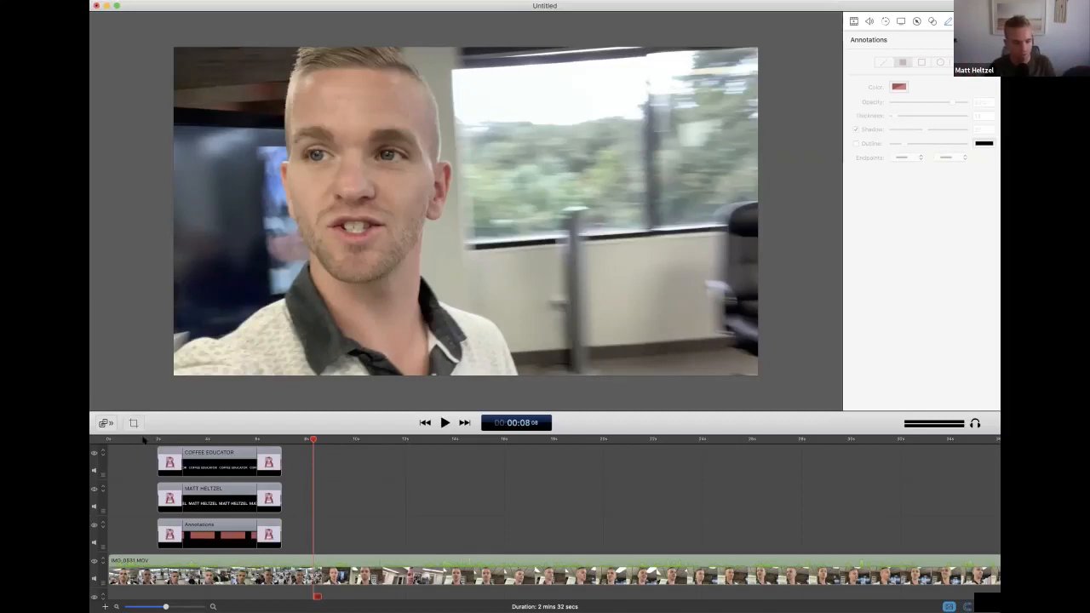
{"action": "left_click", "coordinate": [143, 439]}
{"action": "key", "text": "space"}
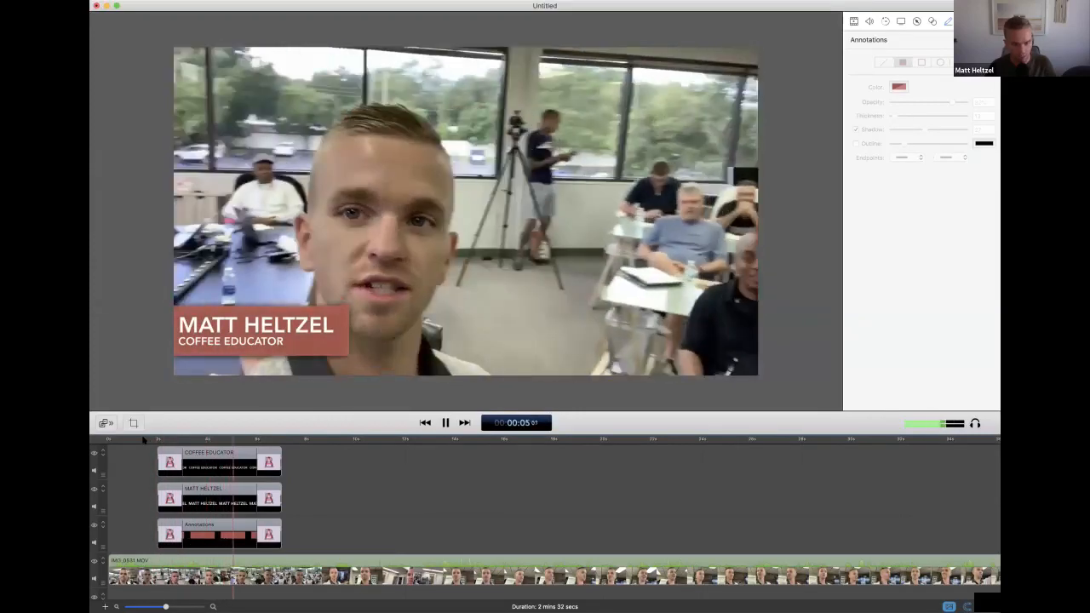
{"action": "key", "text": "space"}
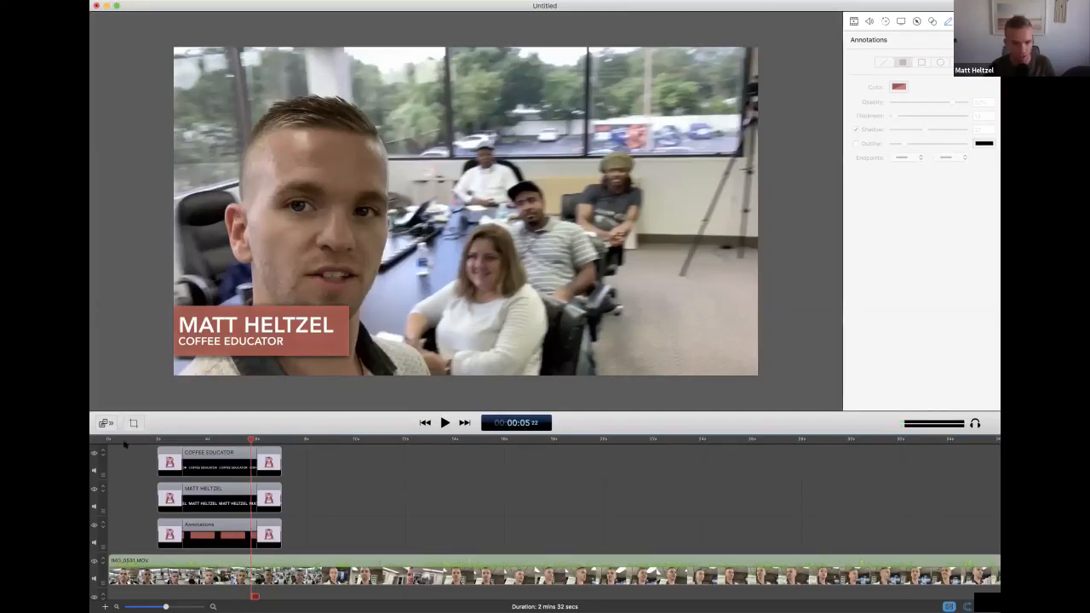
Play the video from the beginning to about 20 seconds to review the title and the footage following it
{"action": "left_click", "coordinate": [107, 438]}
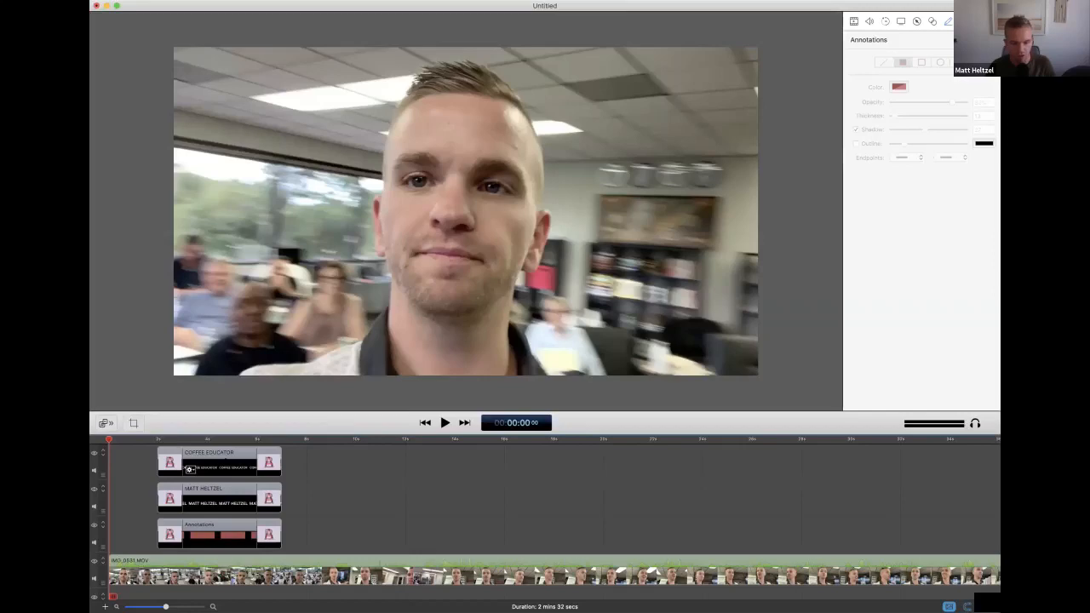
{"action": "key", "text": "space"}
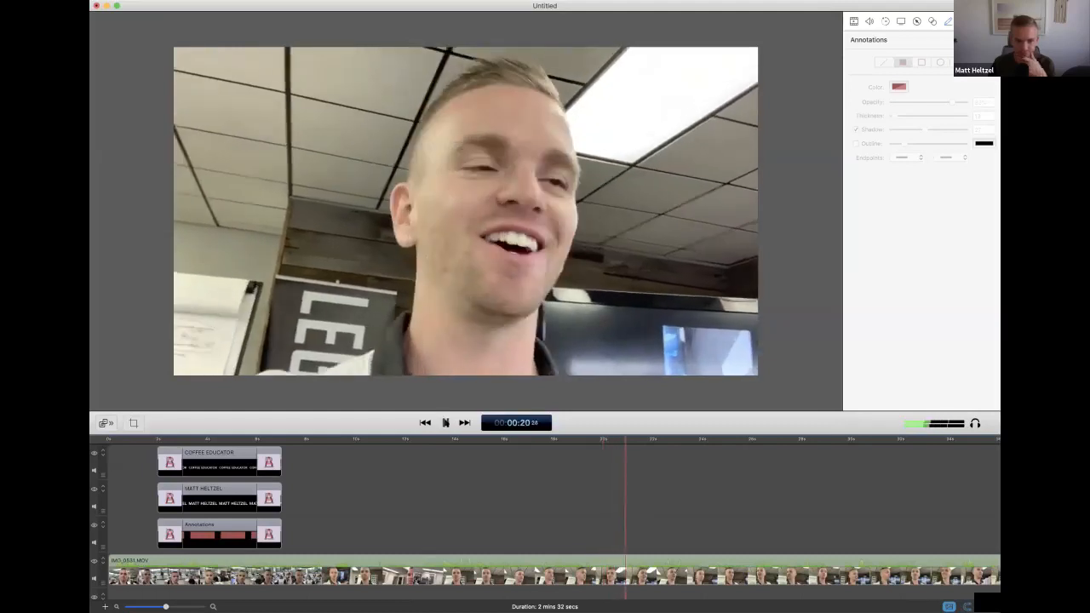
{"action": "left_click", "coordinate": [445, 422]}
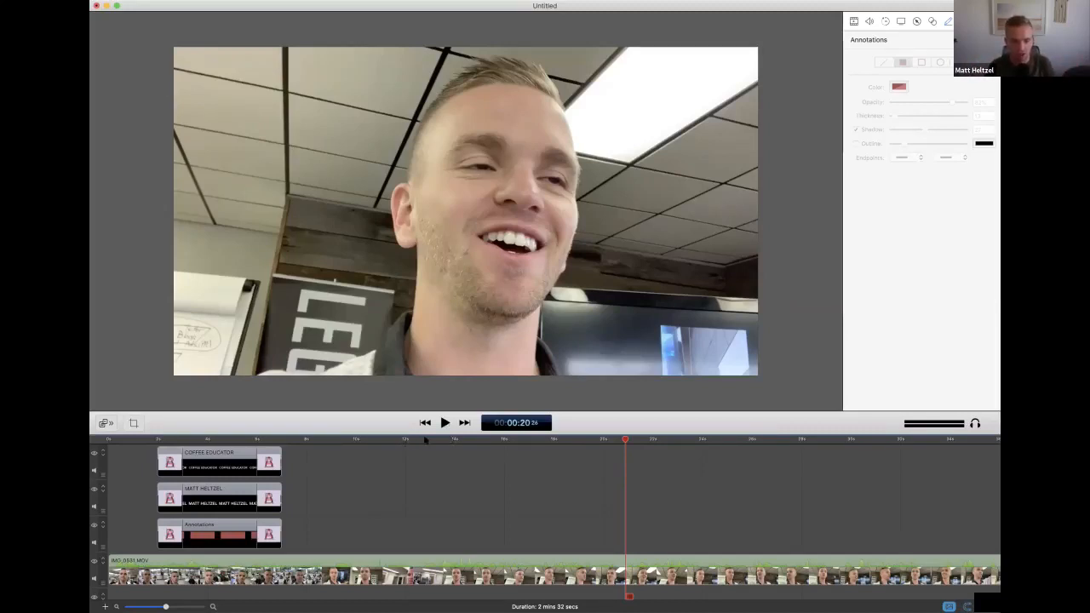
Review the footage from about 12 seconds to about 46 seconds in playback
{"action": "left_click", "coordinate": [425, 440]}
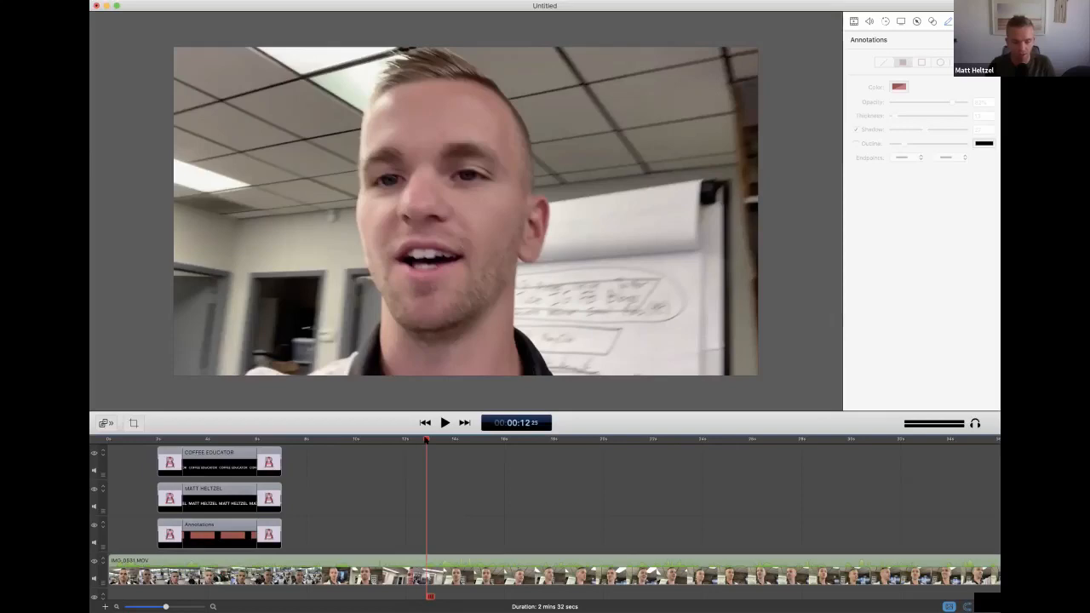
{"action": "key", "text": "space"}
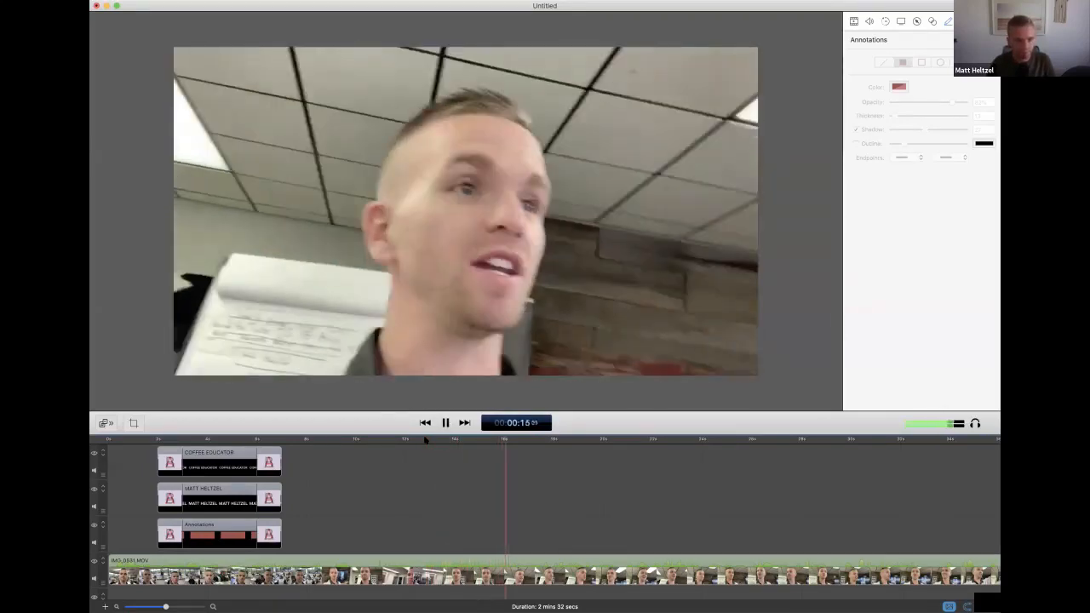
{"action": "key", "text": "space"}
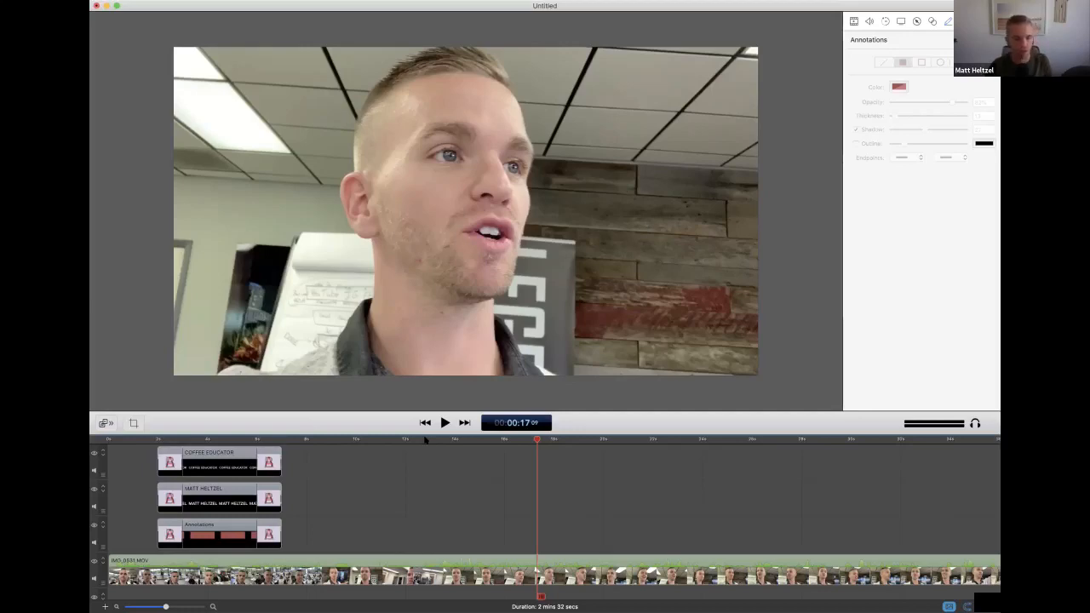
{"action": "key", "text": "space"}
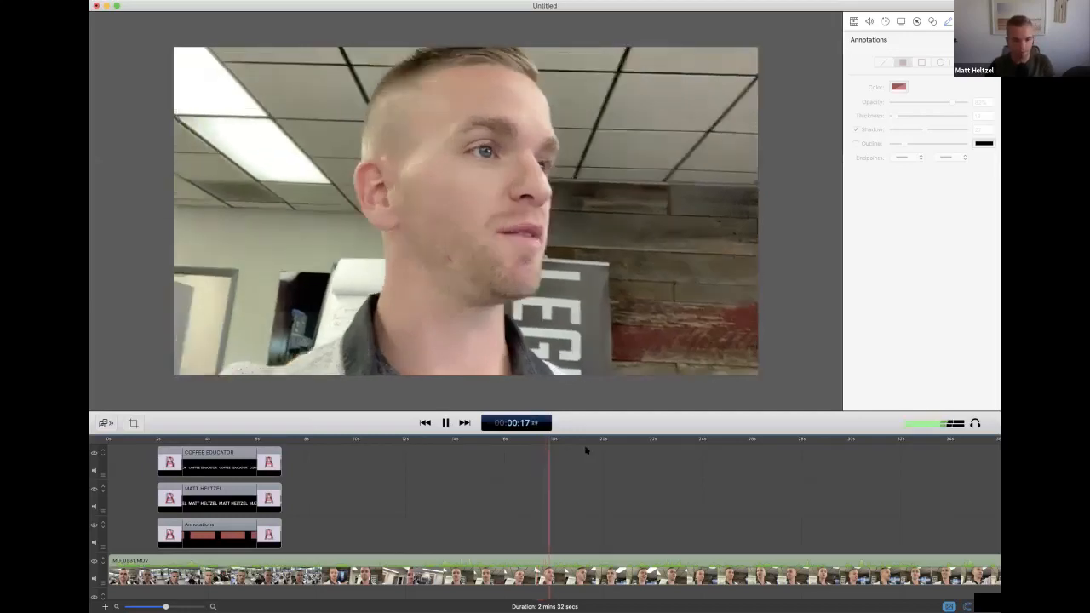
{"action": "key", "text": "super+minus"}
{"action": "key", "text": "super+minus"}
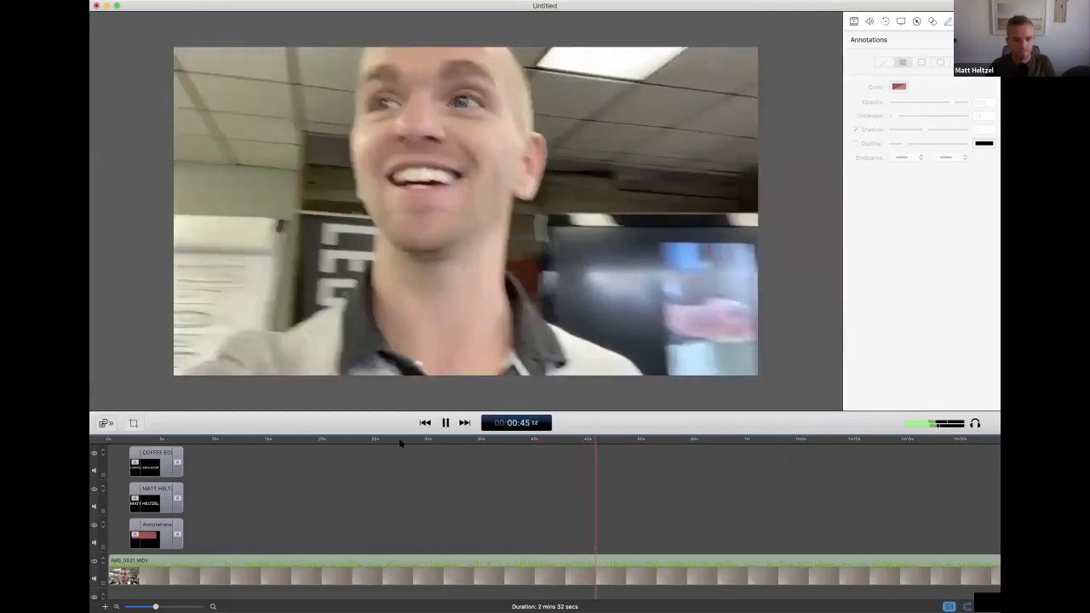
{"action": "key", "text": "space"}
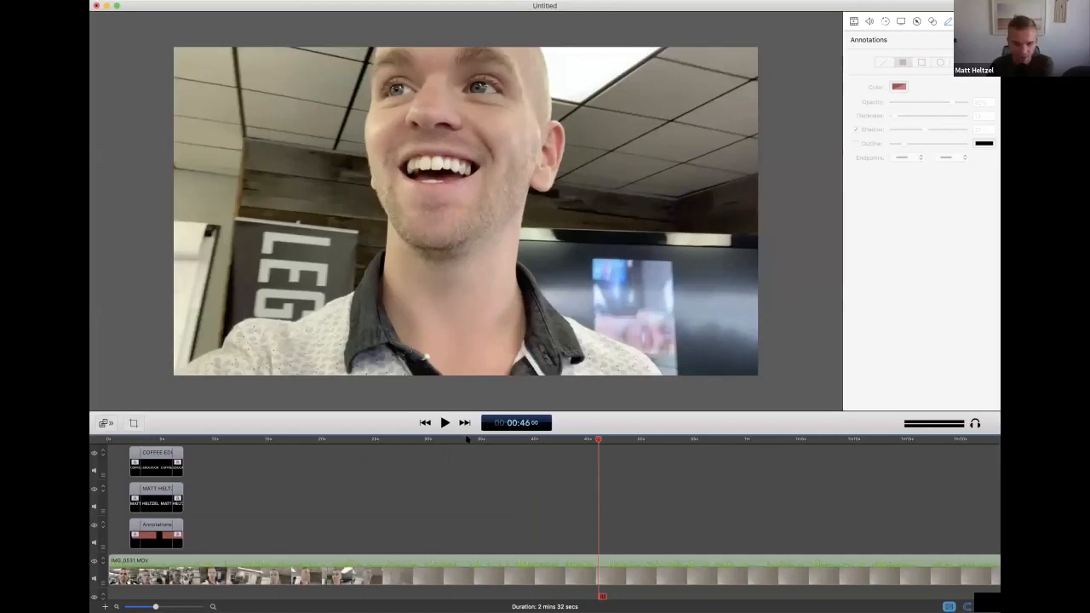
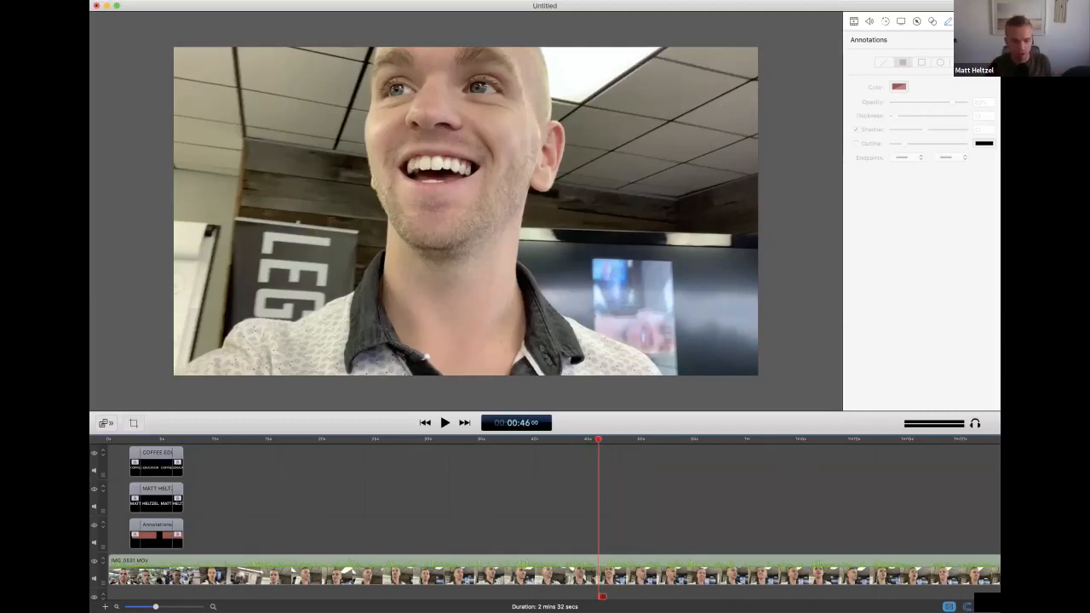
Play the video from about 2 seconds to check how the name and role title appears
{"action": "key", "text": "super+minus"}
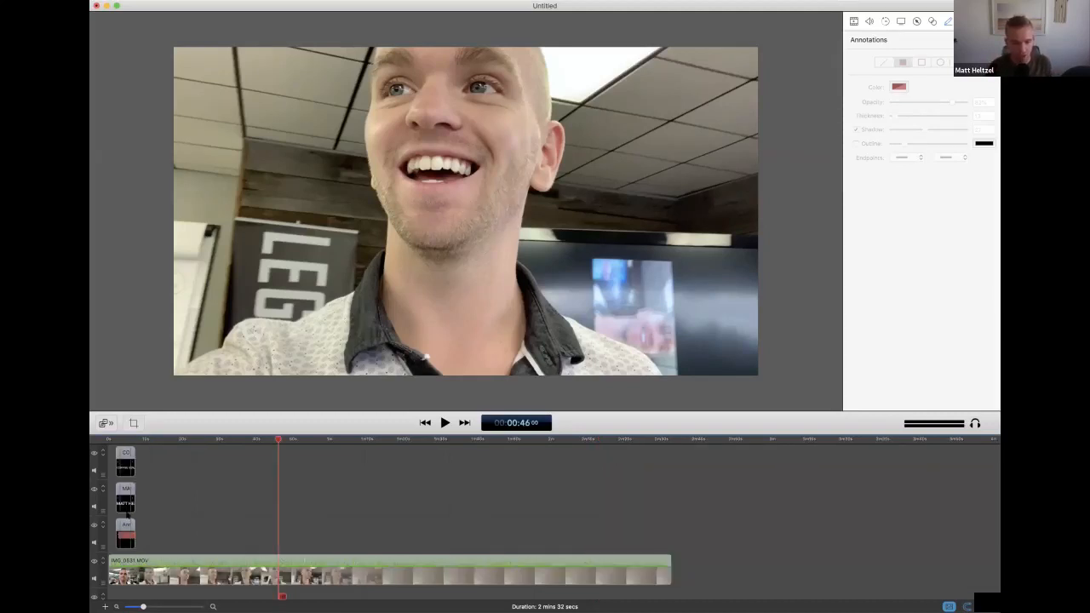
{"action": "left_click", "coordinate": [114, 441]}
{"action": "key", "text": "space"}
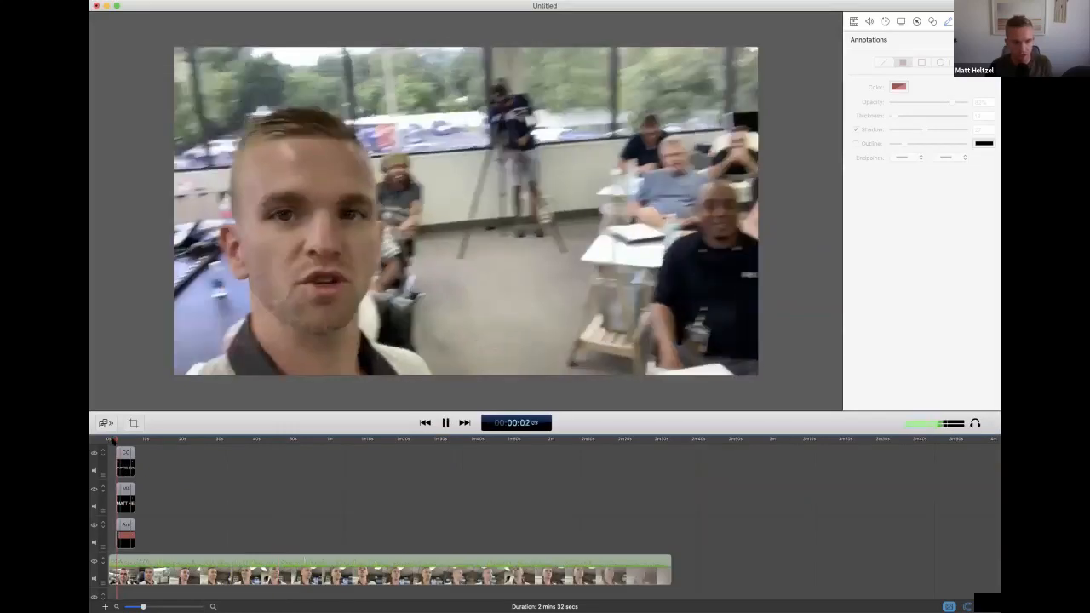
{"action": "key", "text": "space"}
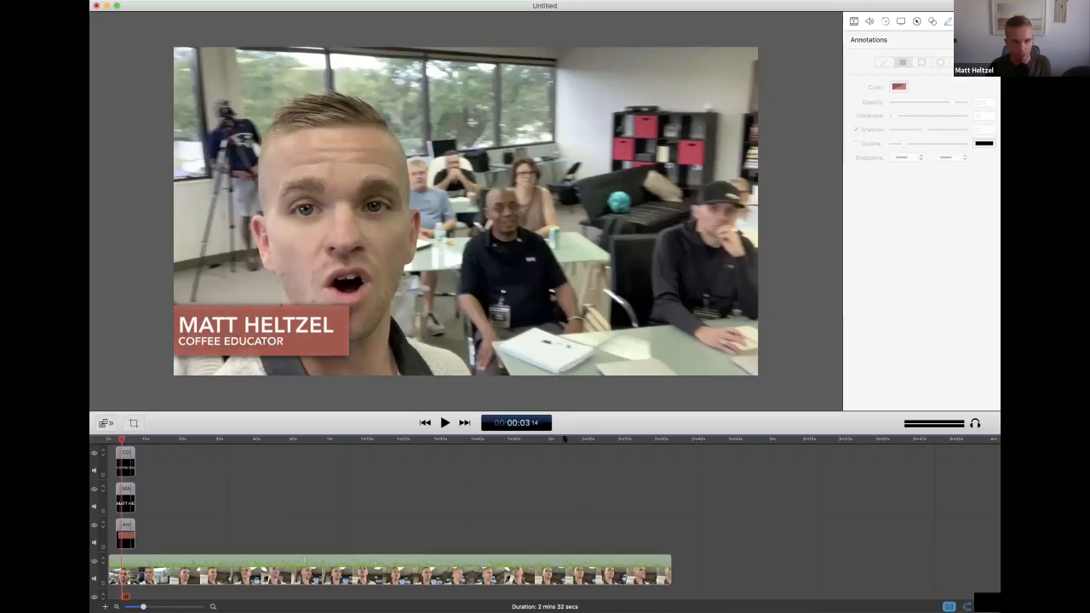
Play the ending of the video from about 2 min 28 s and return the playhead to that point
{"action": "left_click", "coordinate": [654, 438]}
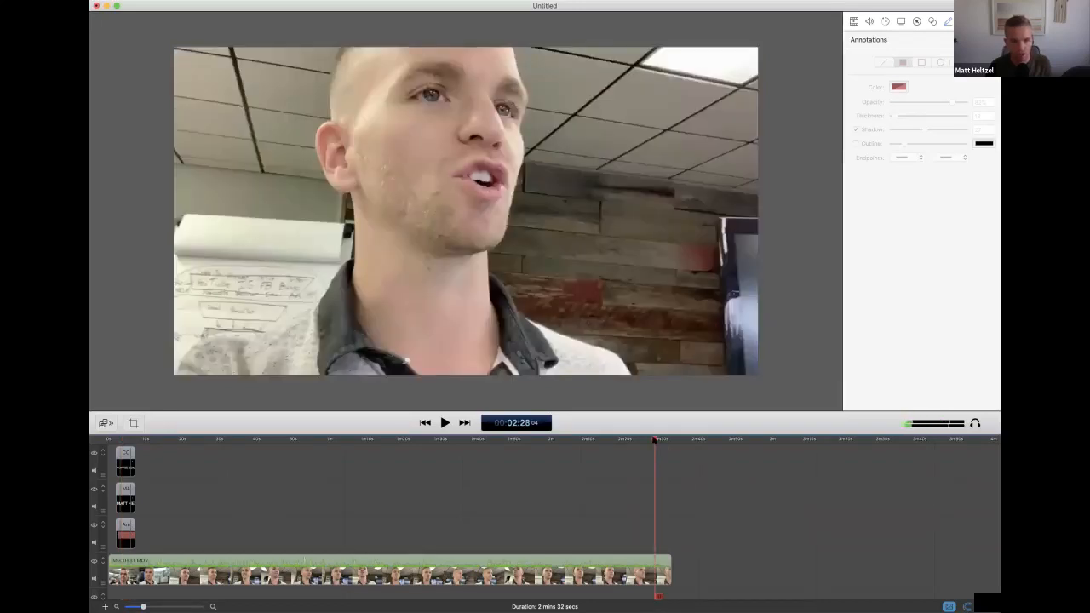
{"action": "left_click", "coordinate": [656, 440]}
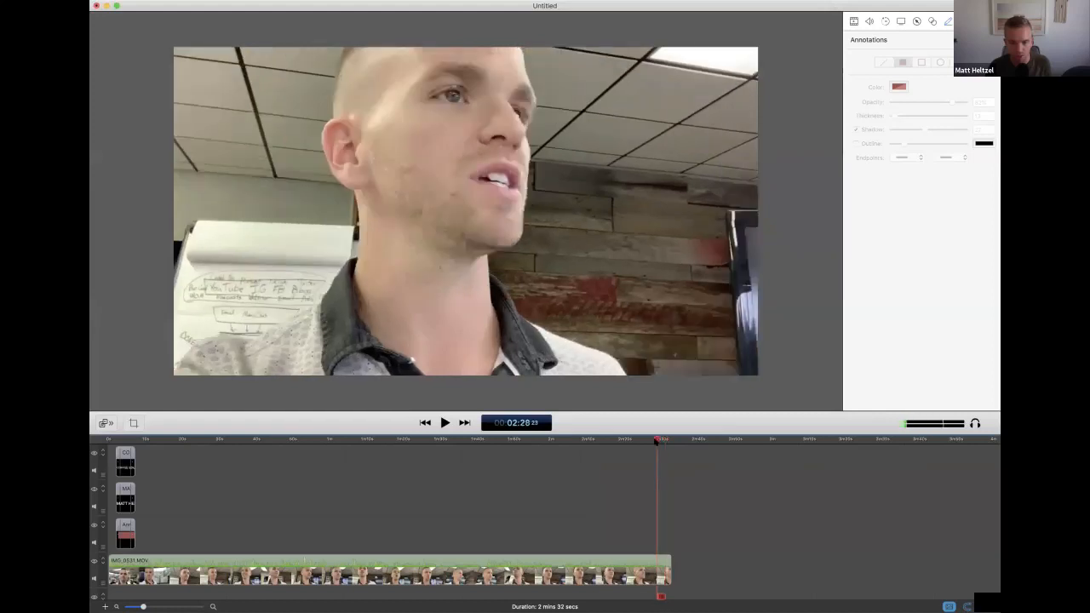
{"action": "key", "text": "space"}
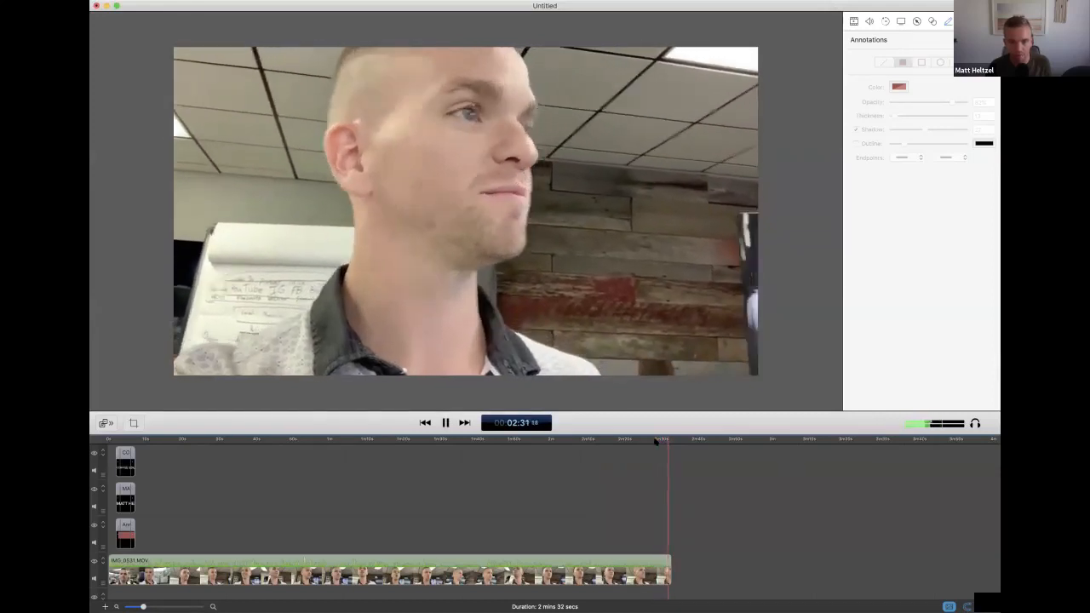
{"action": "key", "text": "space"}
{"action": "left_click", "coordinate": [656, 439]}
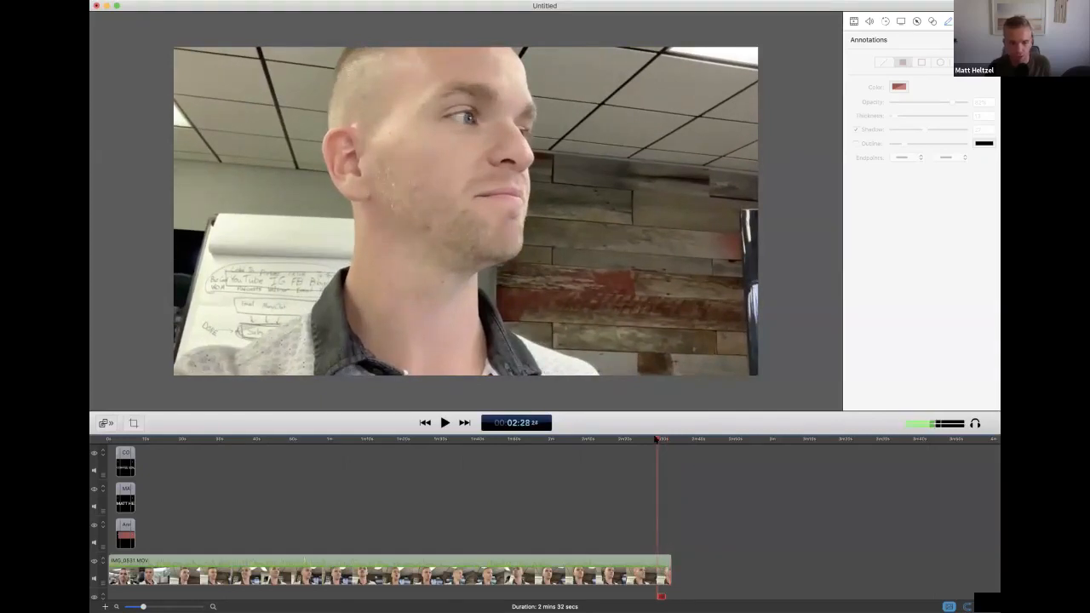
Show the project's media library and switch to Chrome, displaying the "youtube logo png" image results
{"action": "left_click", "coordinate": [964, 22]}
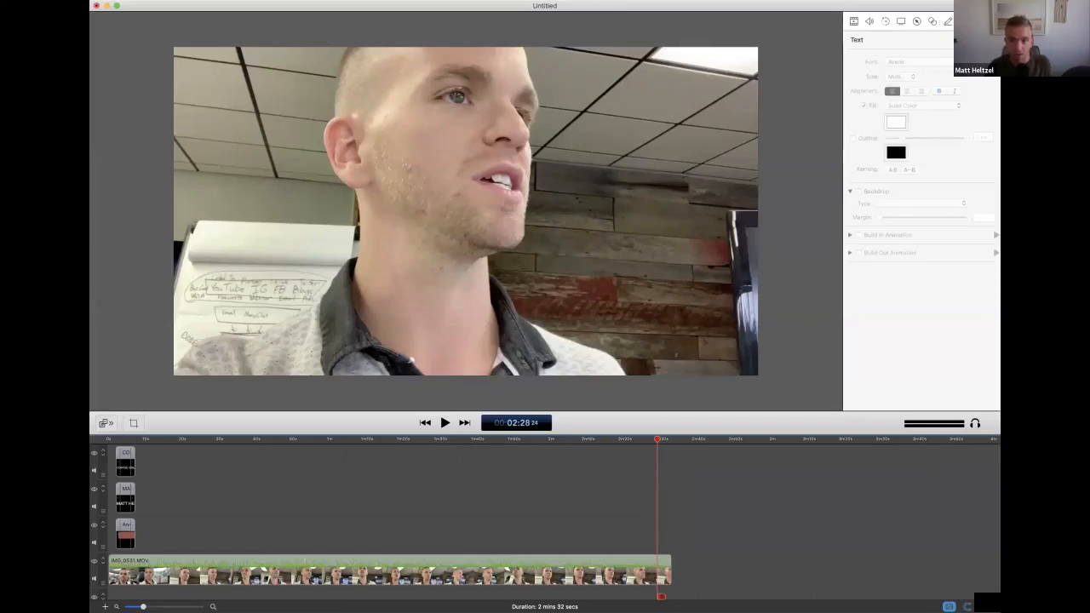
{"action": "left_click", "coordinate": [979, 21]}
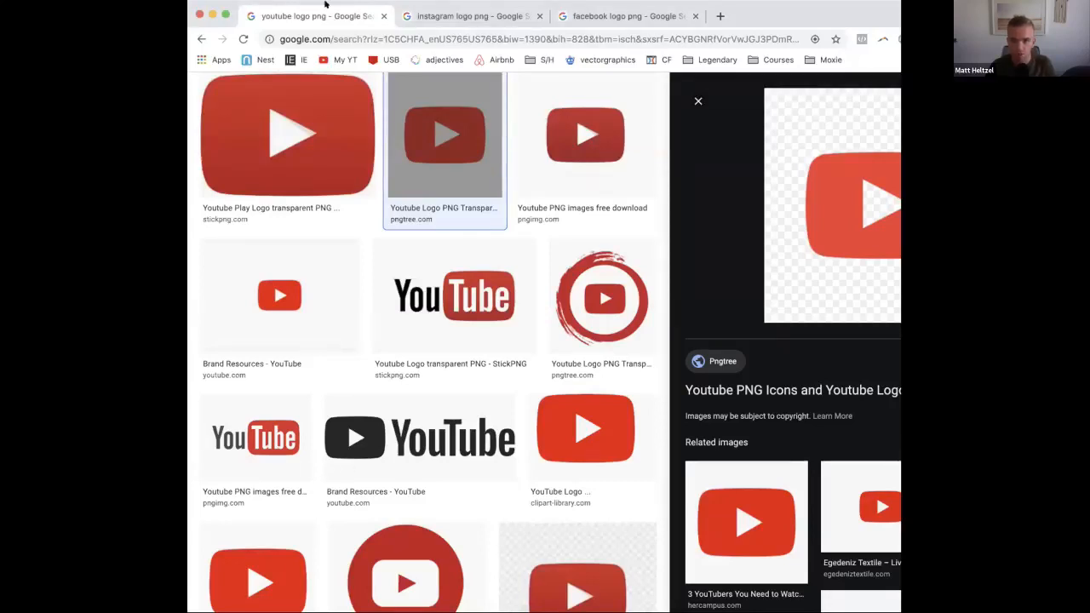
{"action": "left_click_drag", "start_coordinate": [326, 4], "coordinate": [219, 5]}
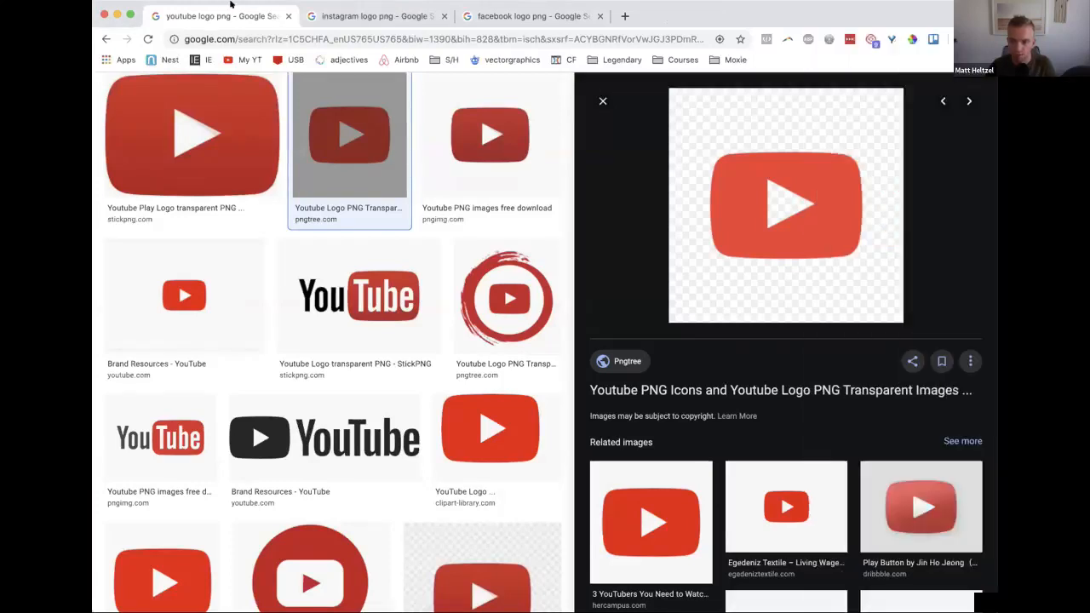
{"action": "scroll", "coordinate": [347, 215], "scroll_direction": "up", "scroll_amount": 3}
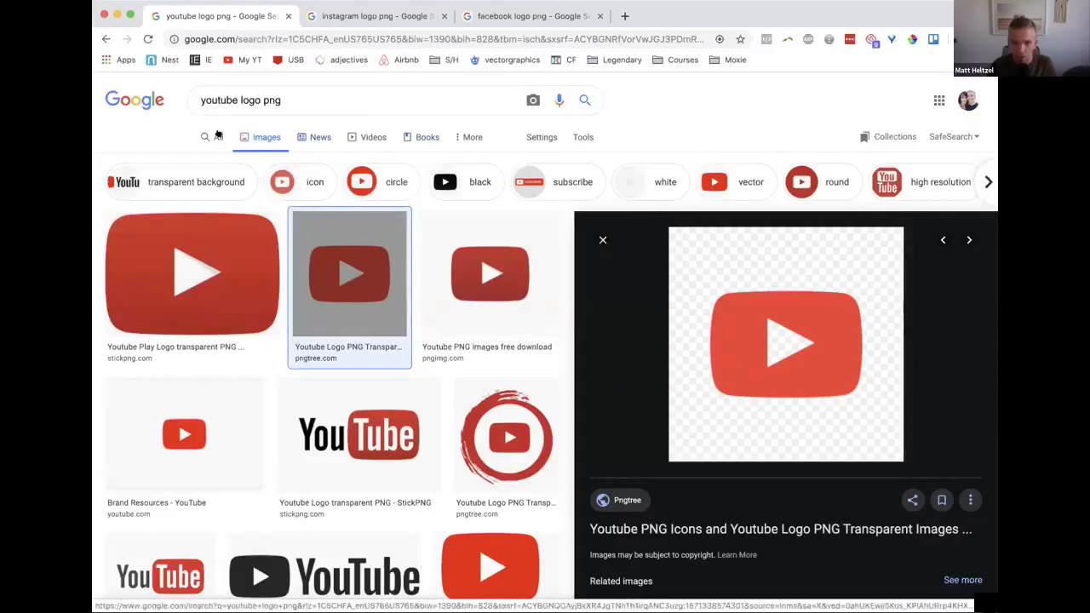
{"action": "triple_click", "coordinate": [283, 99]}
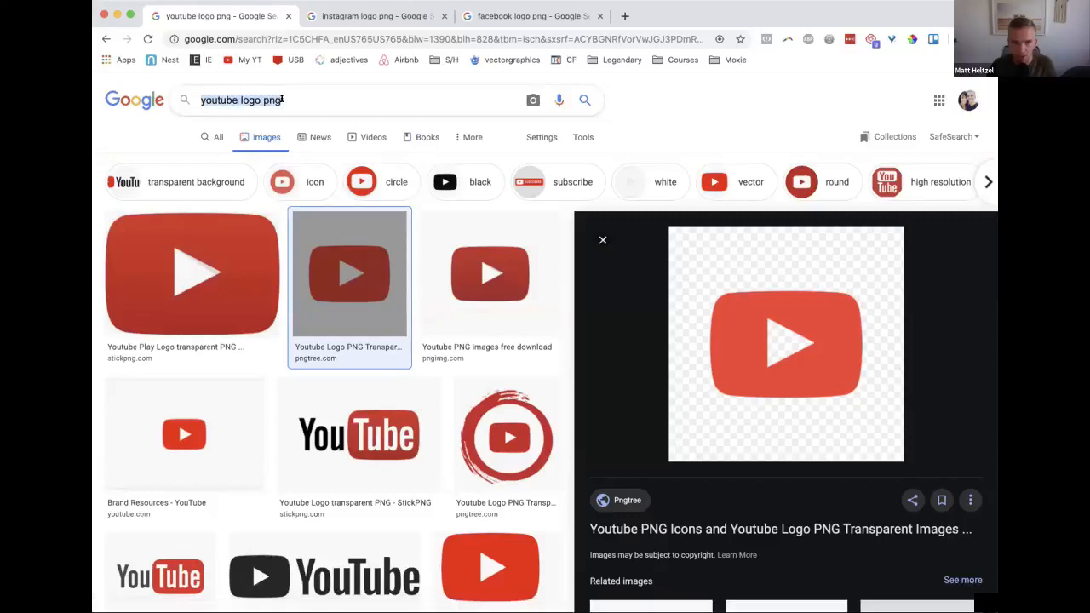
Save the selected transparent YouTube logo PNG from the Pngtree image preview to the computer
{"action": "right_click", "coordinate": [742, 329]}
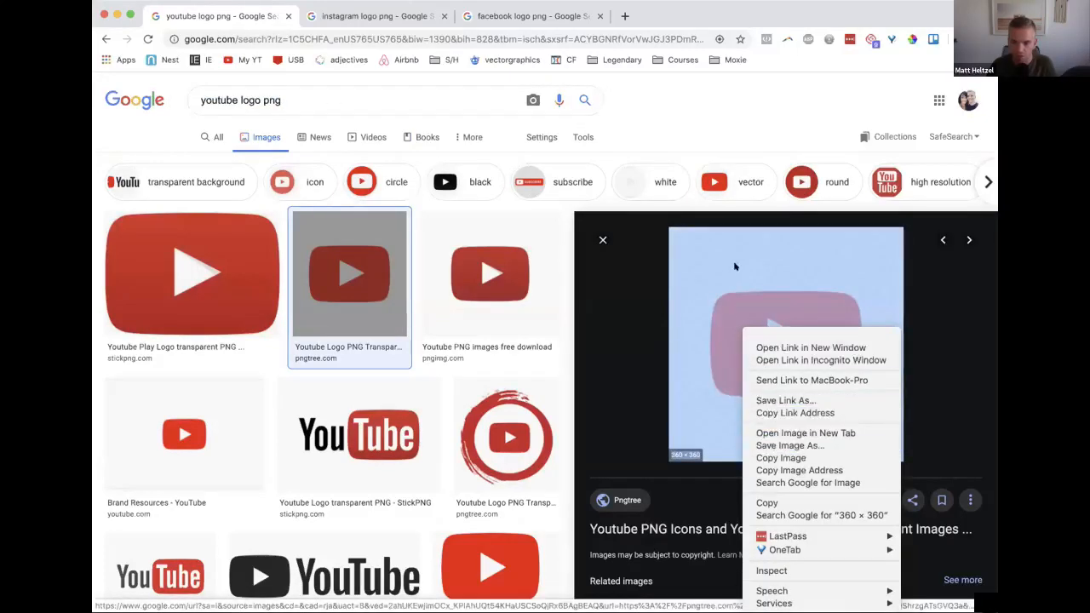
{"action": "left_click", "coordinate": [795, 457]}
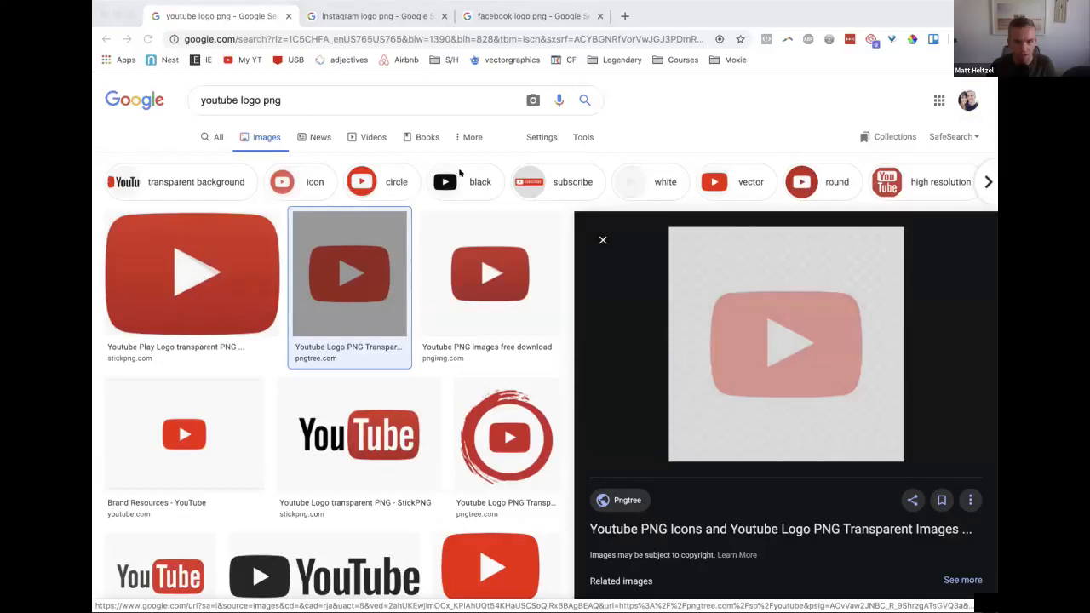
{"action": "left_click", "coordinate": [738, 303]}
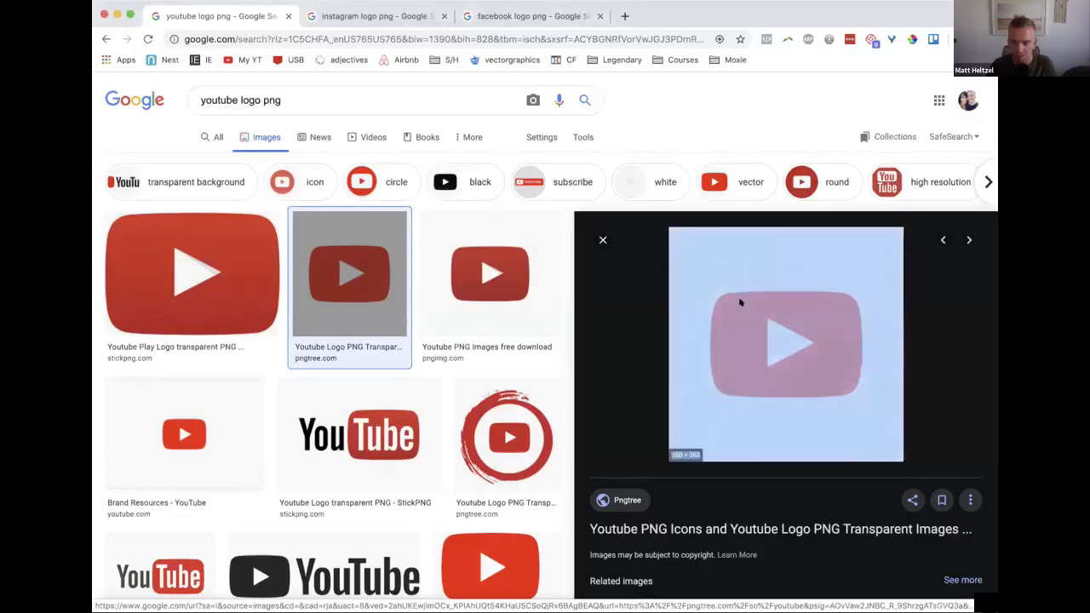
{"action": "right_click", "coordinate": [739, 302]}
{"action": "left_click", "coordinate": [772, 417]}
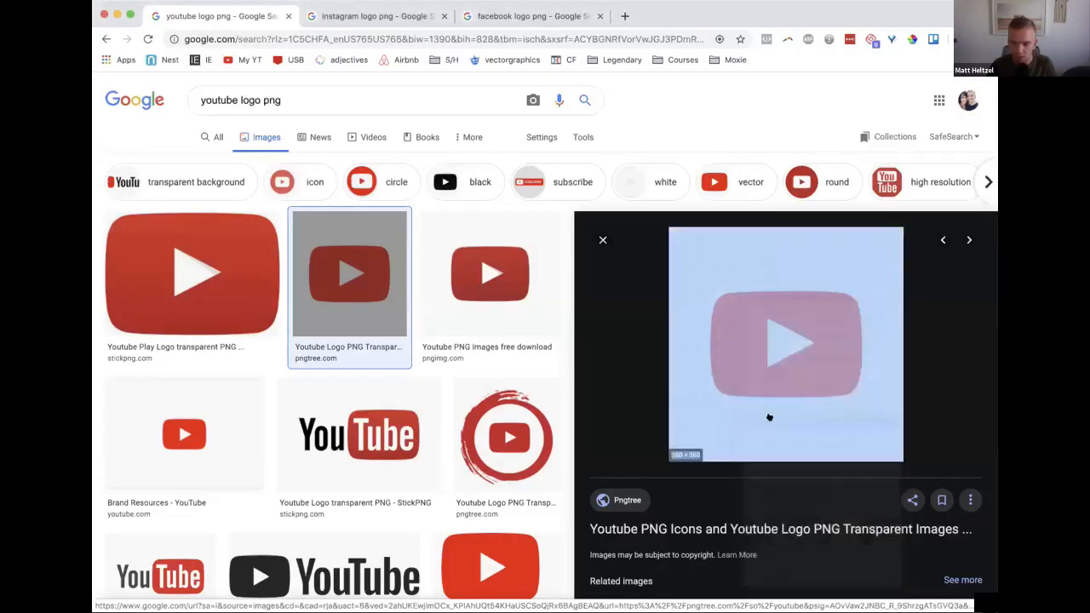
{"action": "left_click", "coordinate": [617, 174]}
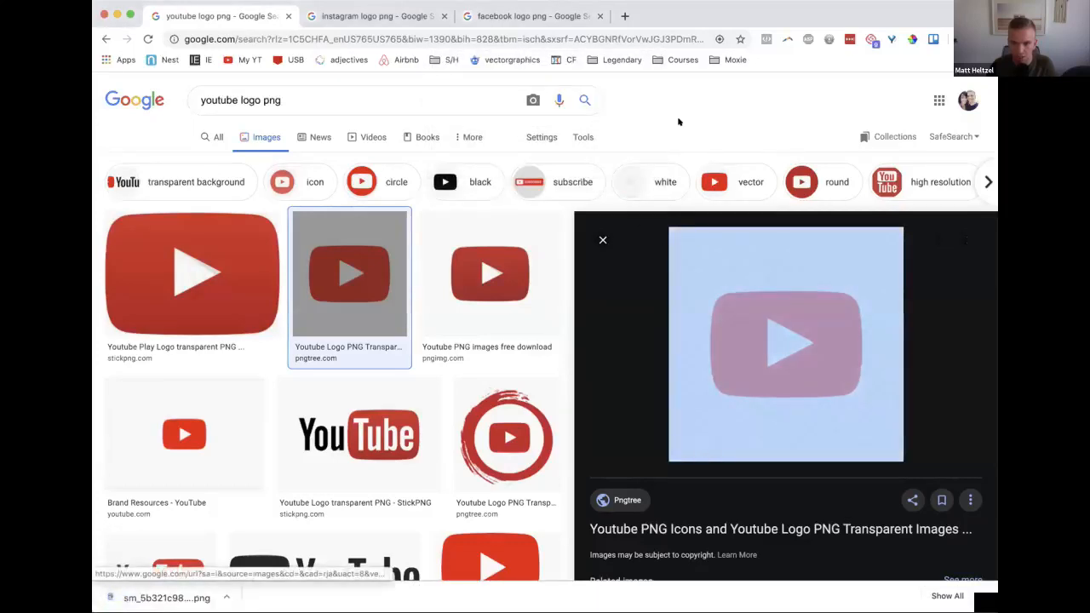
{"action": "left_click", "coordinate": [610, 319]}
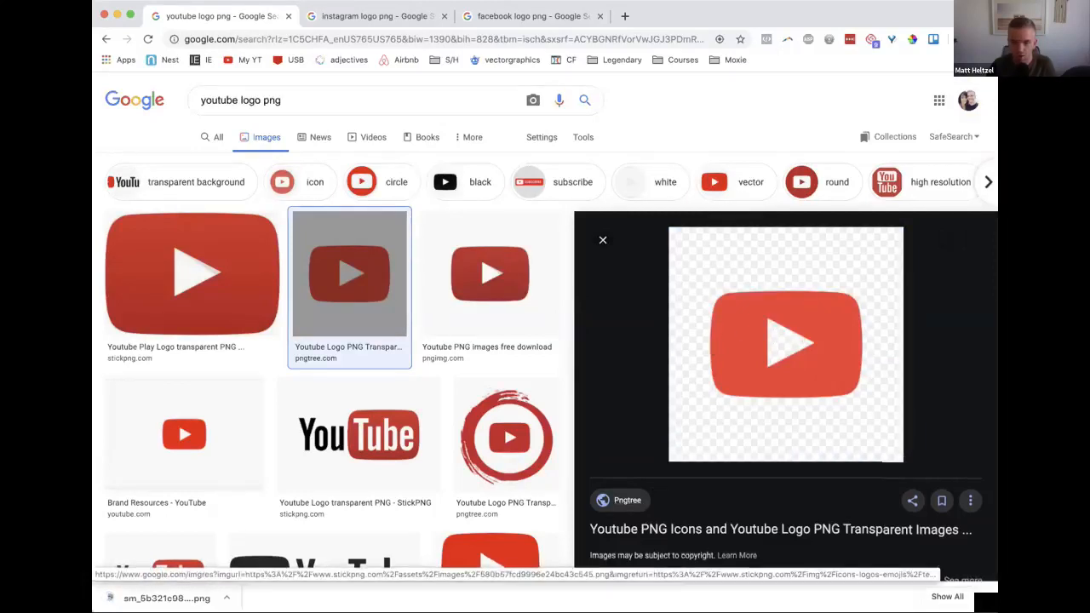
{"action": "key", "text": "ctrl+Left"}
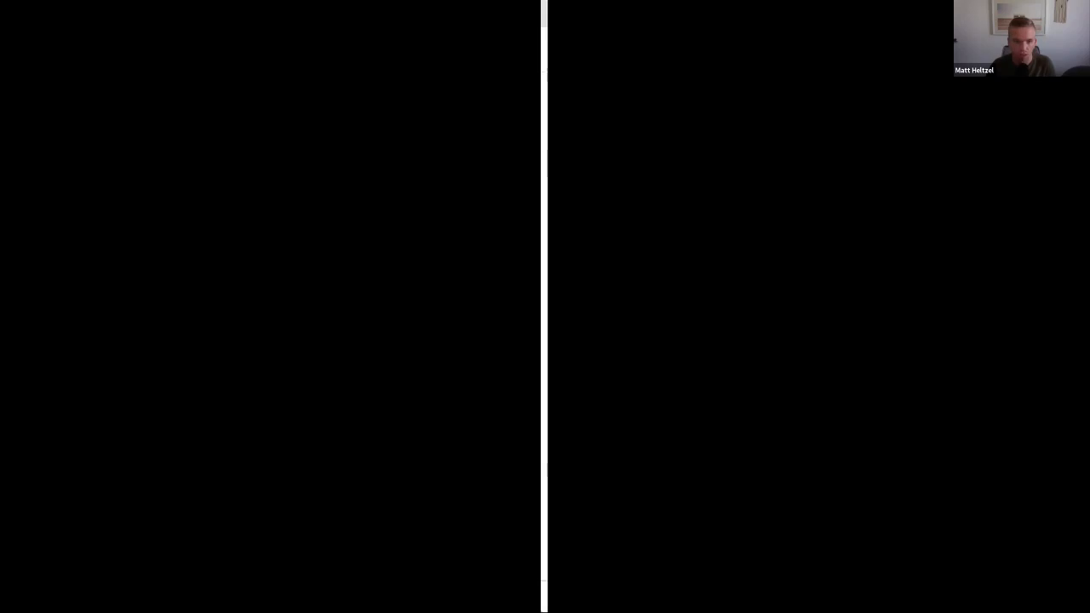
{"action": "key", "text": "ctrl+Right"}
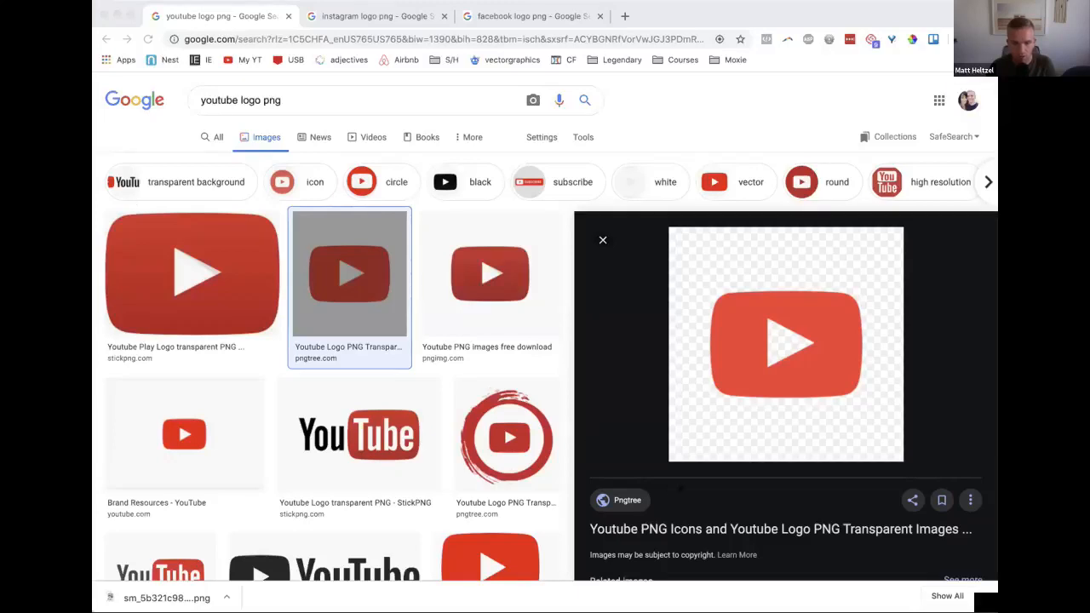
{"action": "key", "text": "super+Tab"}
{"action": "left_click", "coordinate": [412, 461]}
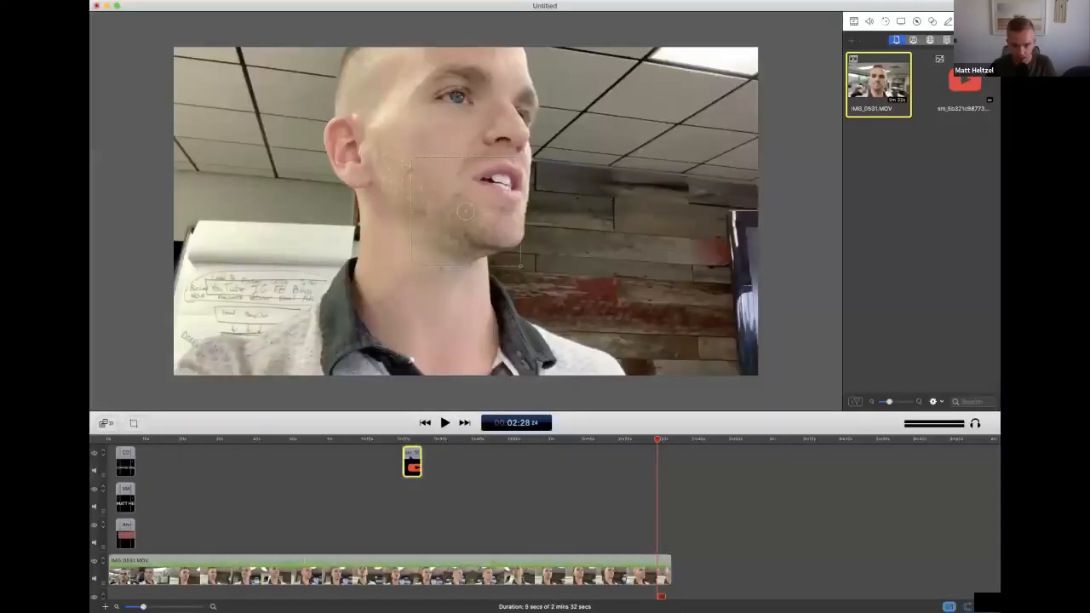
{"action": "right_click", "coordinate": [411, 459]}
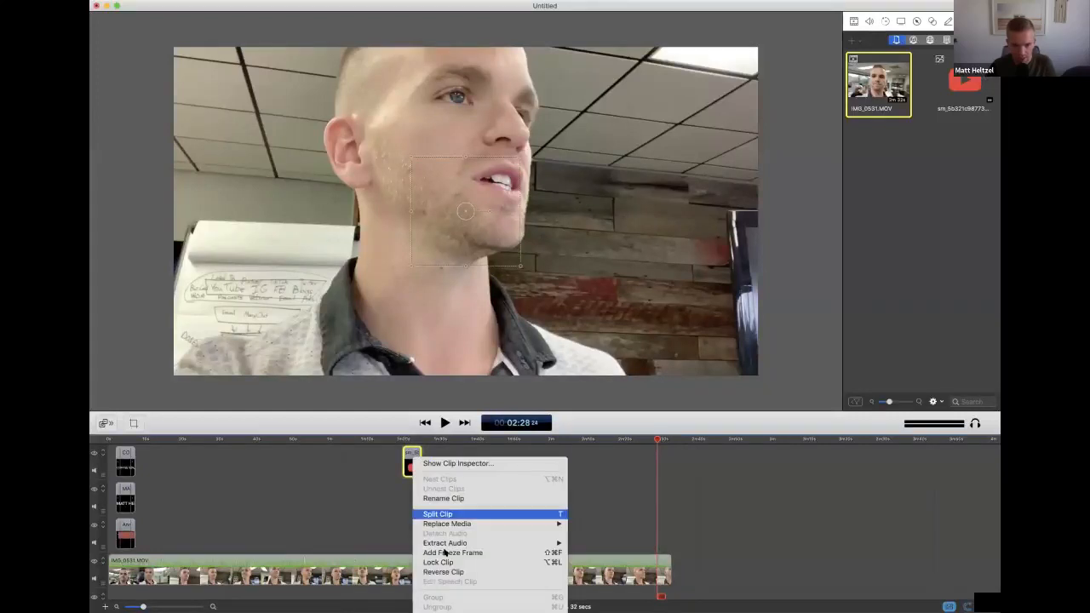
{"action": "left_click", "coordinate": [392, 488]}
{"action": "left_click", "coordinate": [358, 406]}
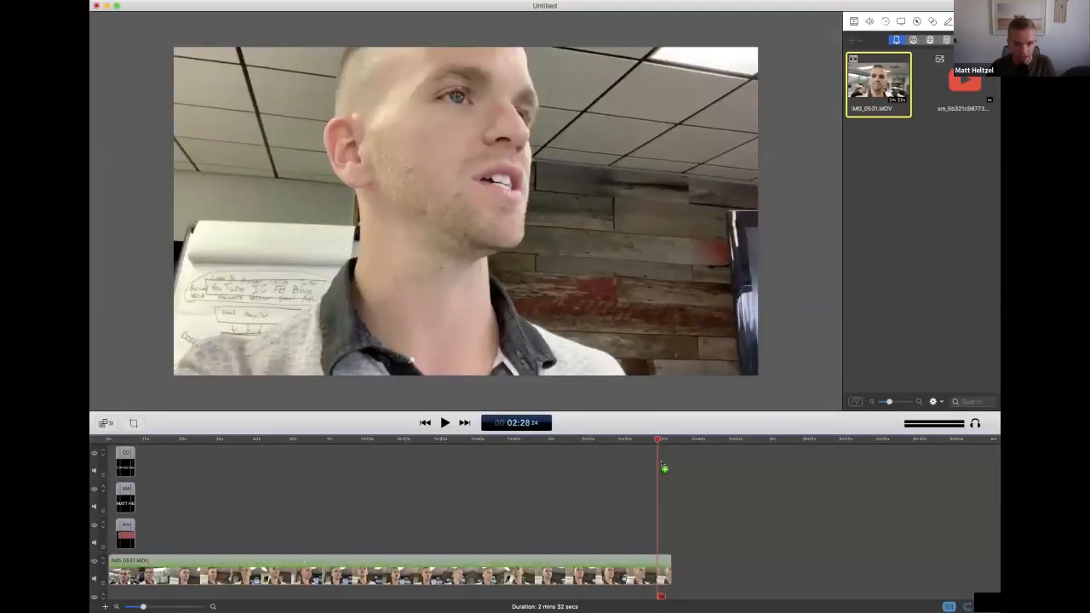
Add the YouTube logo to the uppermost track at about 2 min 28 s, shrink it and place it toward the frame's lower left
{"action": "left_click_drag", "start_coordinate": [664, 467], "coordinate": [663, 468]}
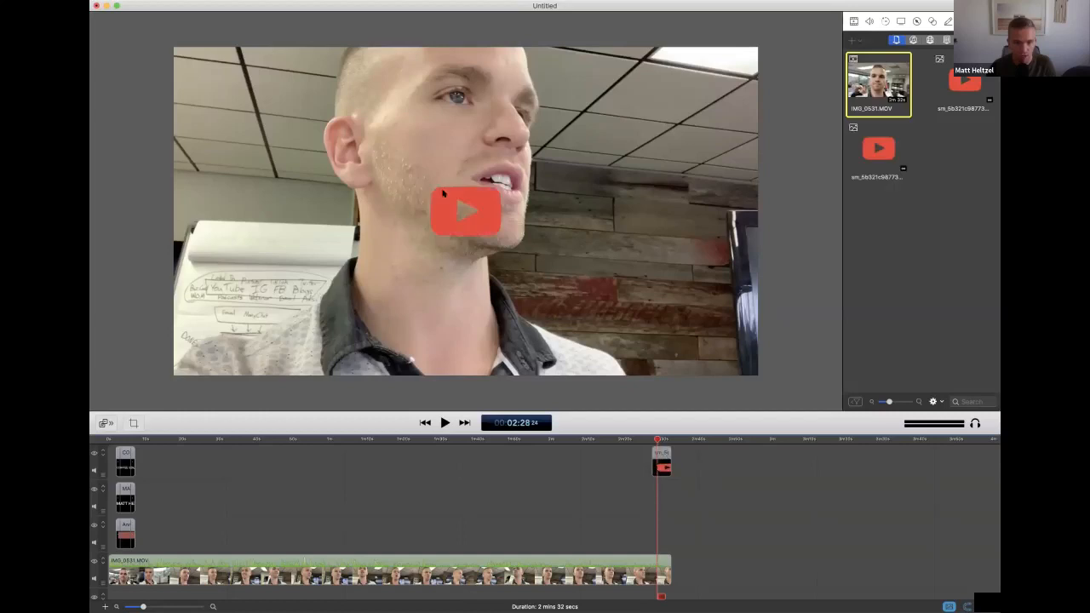
{"action": "left_click", "coordinate": [443, 193]}
{"action": "left_click_drag", "start_coordinate": [410, 157], "coordinate": [224, 280]}
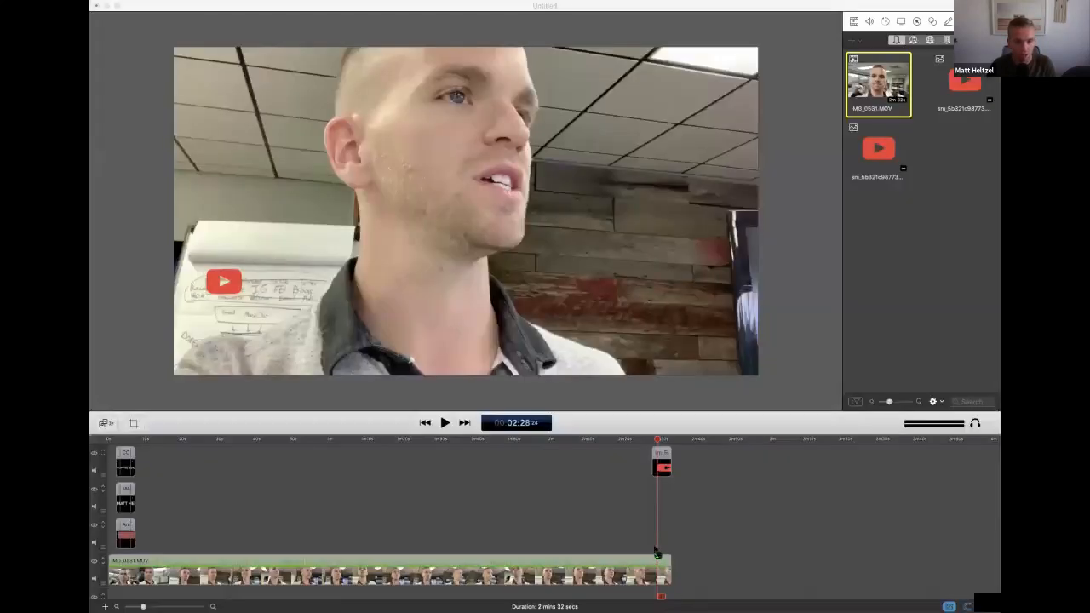
Add the Instagram and Facebook logos on the two tracks below the YouTube logo, aligned with its clip at the video's end
{"action": "left_click_drag", "start_coordinate": [676, 530], "coordinate": [662, 493]}
{"action": "left_click_drag", "start_coordinate": [697, 528], "coordinate": [662, 528]}
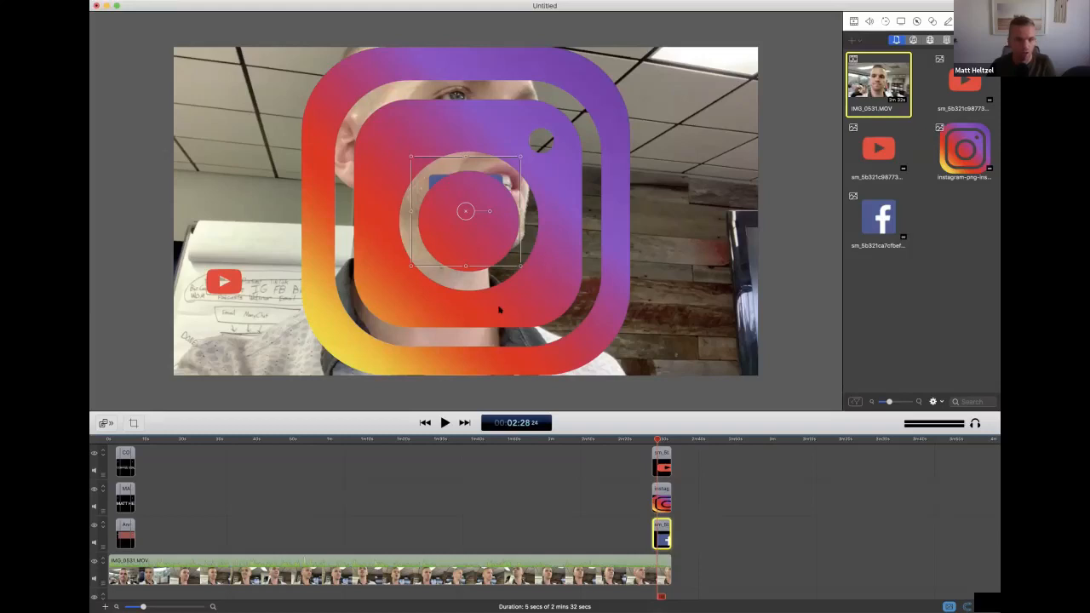
Shrink the Instagram logo to icon size and place it directly above the YouTube logo in the frame
{"action": "left_click", "coordinate": [535, 362]}
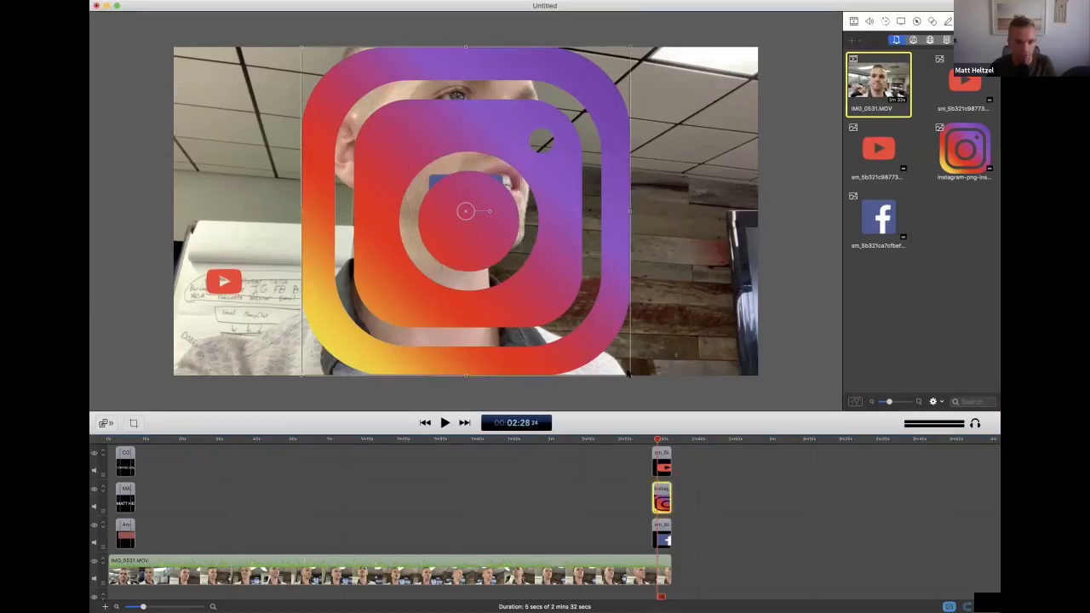
{"action": "left_click_drag", "start_coordinate": [628, 373], "coordinate": [353, 99]}
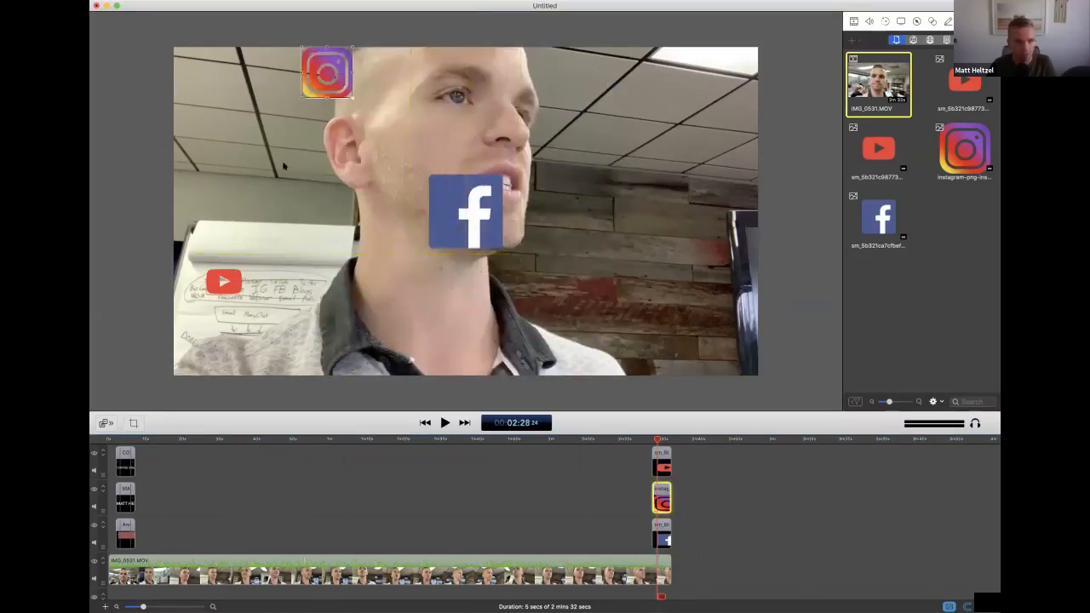
{"action": "left_click_drag", "start_coordinate": [284, 166], "coordinate": [265, 149]}
{"action": "left_click_drag", "start_coordinate": [304, 75], "coordinate": [209, 247]}
Shrink the Facebook logo into the frame's lower-left corner and stack the YouTube and a slightly smaller Instagram logo above it
{"action": "left_click", "coordinate": [451, 217]}
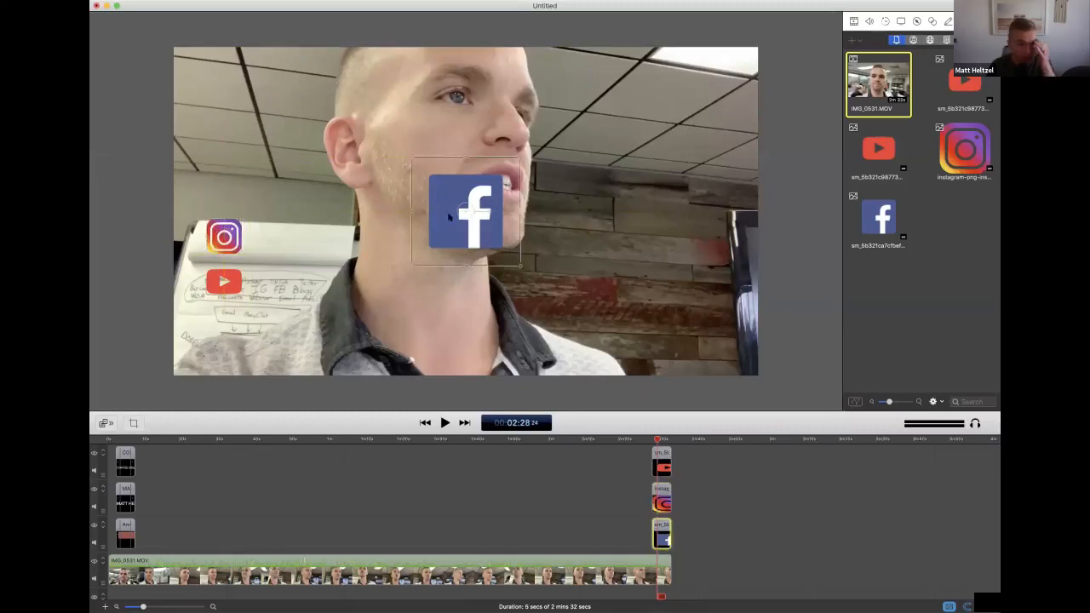
{"action": "left_click_drag", "start_coordinate": [506, 253], "coordinate": [186, 361]}
{"action": "left_click_drag", "start_coordinate": [214, 286], "coordinate": [206, 320]}
{"action": "left_click_drag", "start_coordinate": [230, 246], "coordinate": [188, 321]}
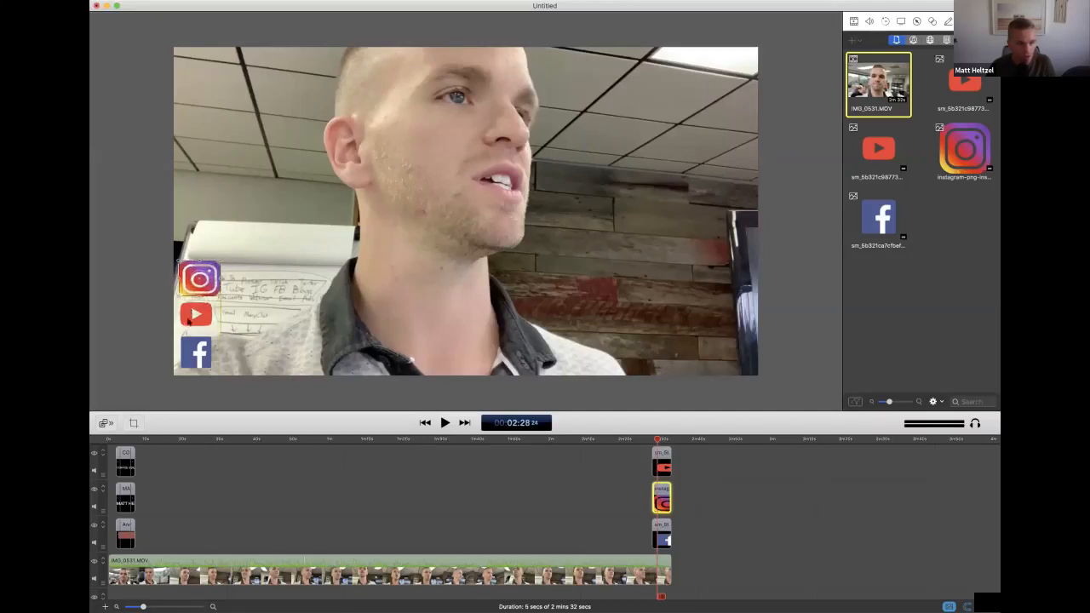
{"action": "mouse_move", "coordinate": [205, 275]}
{"action": "left_mouse_down"}
{"action": "mouse_move", "coordinate": [208, 256]}
{"action": "mouse_move", "coordinate": [194, 259]}
{"action": "left_mouse_up"}
{"action": "left_click", "coordinate": [132, 324]}
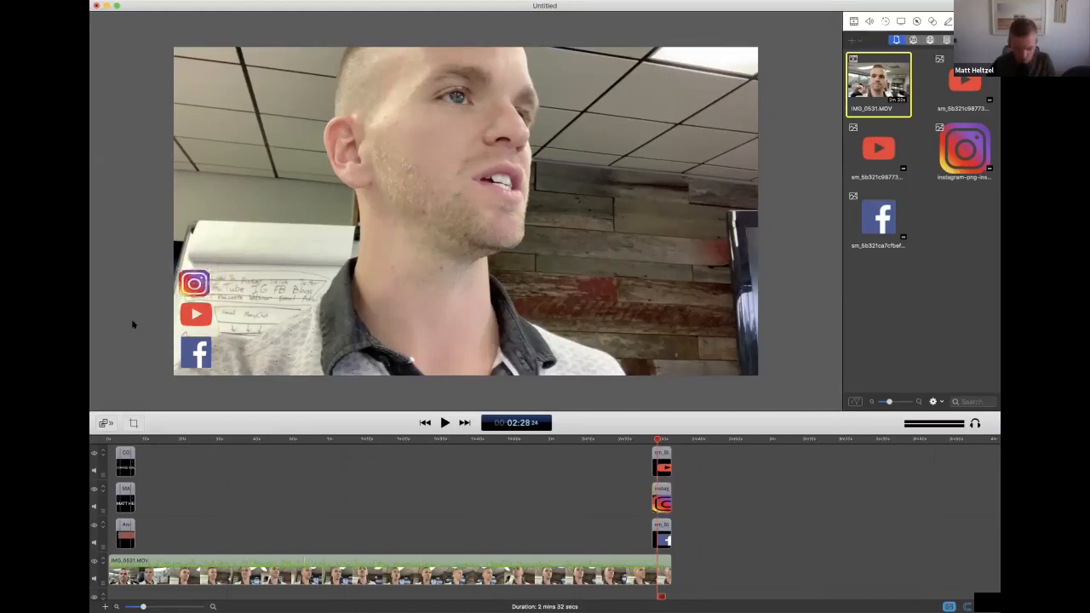
Resize the Instagram logo to nearly the width of the Facebook logo and center it above the YouTube logo
{"action": "scroll", "coordinate": [134, 319], "scroll_direction": "up", "scroll_amount": 6}
{"action": "scroll", "coordinate": [312, 282], "scroll_direction": "down", "scroll_amount": 6}
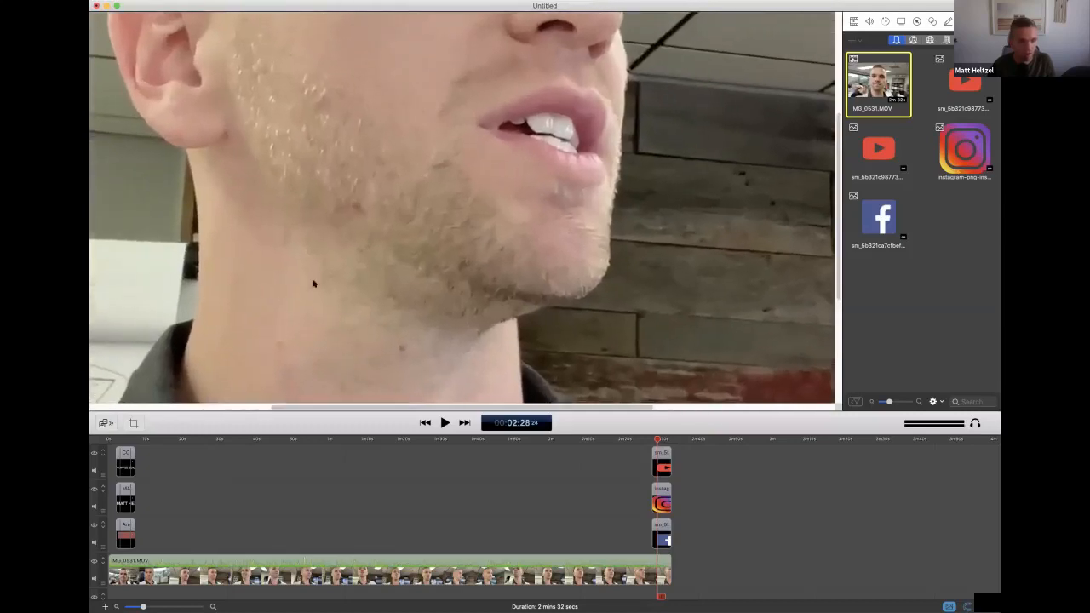
{"action": "scroll", "coordinate": [315, 284], "scroll_direction": "down", "scroll_amount": 4}
{"action": "scroll", "coordinate": [315, 277], "scroll_direction": "up", "scroll_amount": 6}
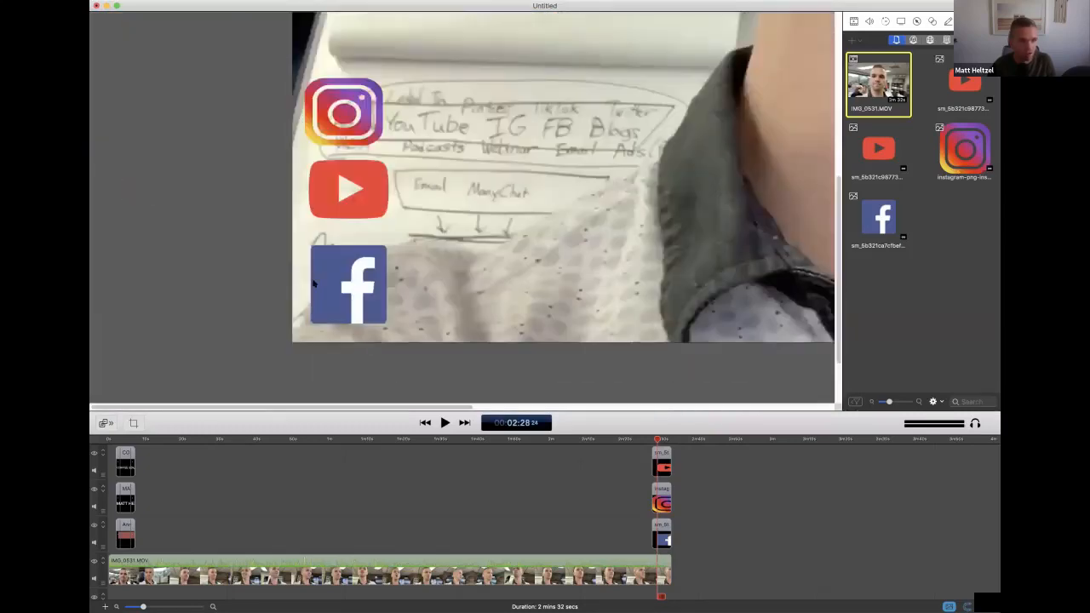
{"action": "scroll", "coordinate": [319, 255], "scroll_direction": "down", "scroll_amount": 8}
{"action": "scroll", "coordinate": [320, 254], "scroll_direction": "up", "scroll_amount": 4}
{"action": "left_click", "coordinate": [345, 139]}
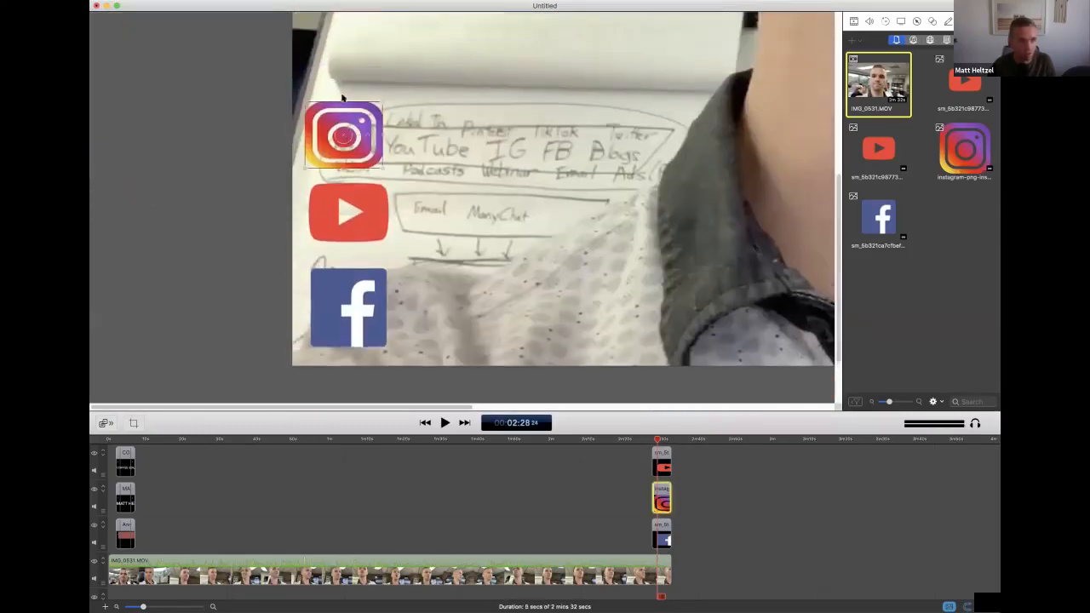
{"action": "left_click_drag", "start_coordinate": [342, 102], "coordinate": [524, 108]}
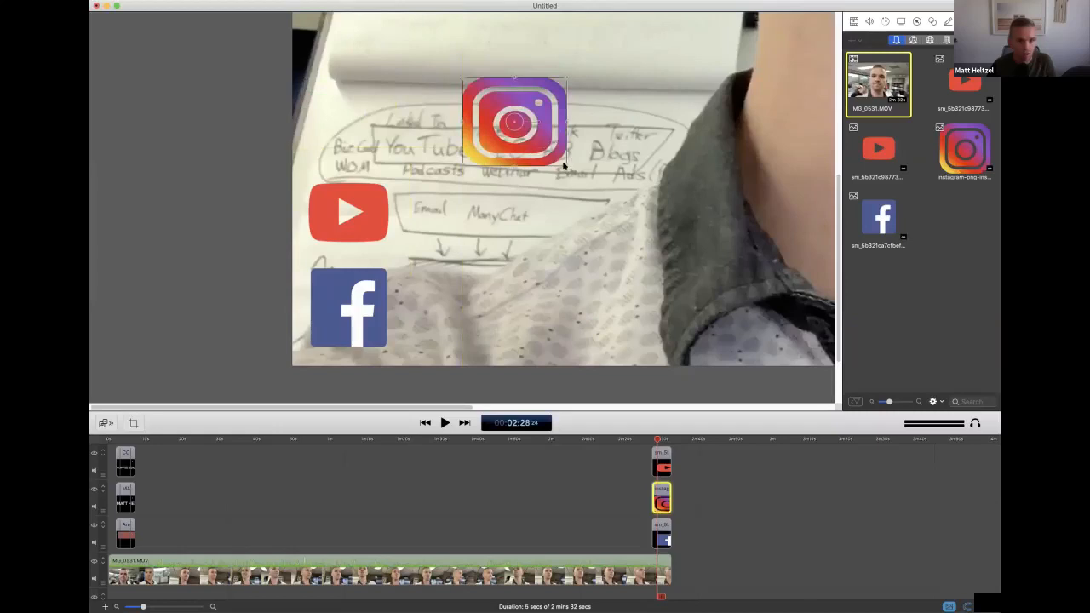
{"action": "left_click_drag", "start_coordinate": [563, 166], "coordinate": [380, 159]}
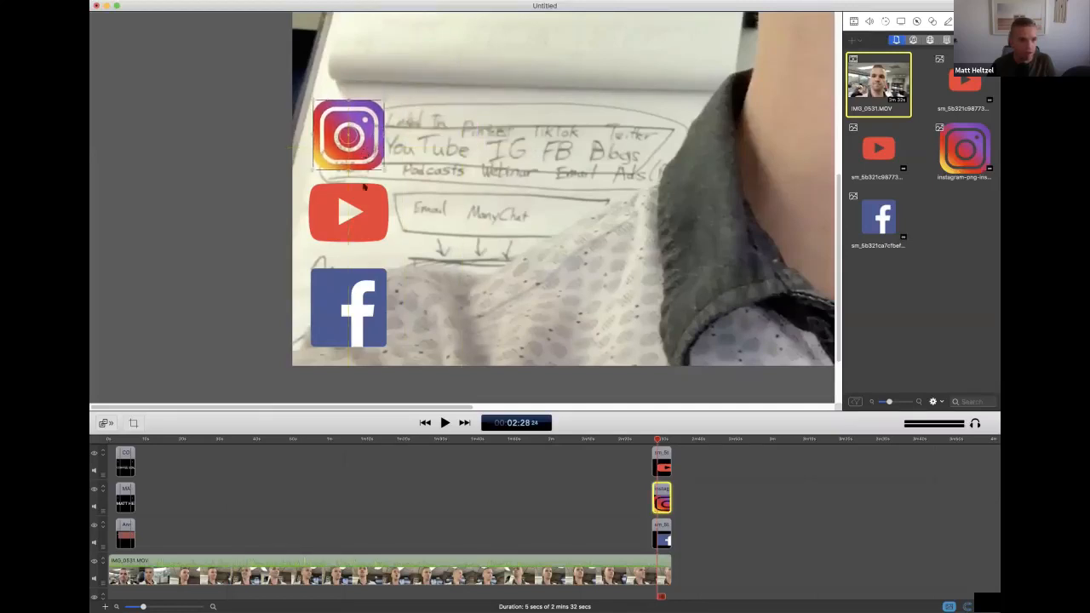
Space the stacked logos evenly by nudging the YouTube and Instagram logos down, and enlarge the Instagram logo slightly
{"action": "mouse_move", "coordinate": [367, 205]}
{"action": "left_mouse_down"}
{"action": "mouse_move", "coordinate": [364, 217]}
{"action": "mouse_move", "coordinate": [365, 200]}
{"action": "left_mouse_up"}
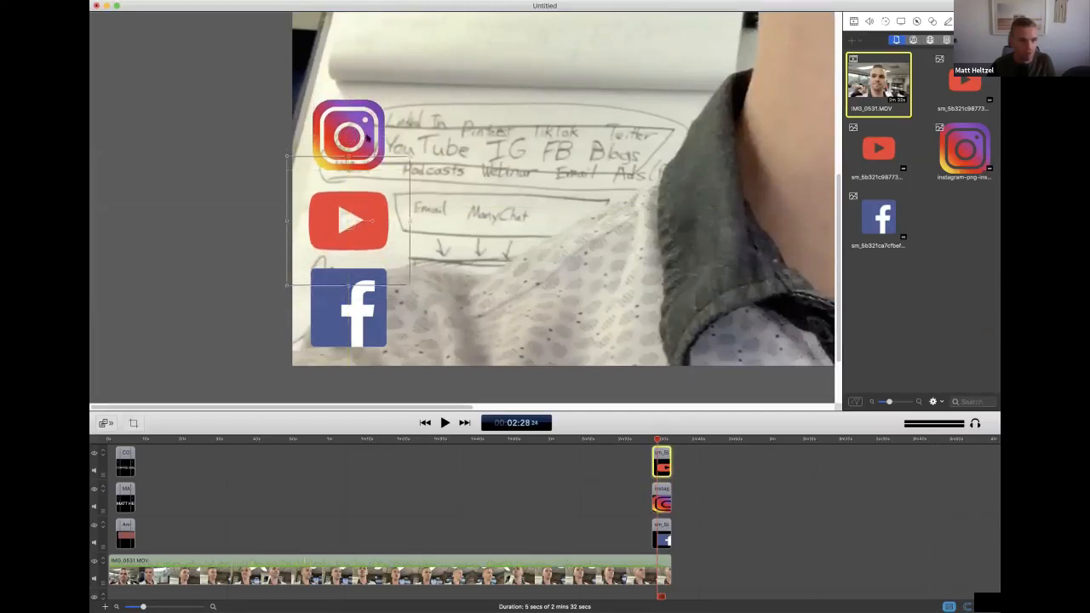
{"action": "left_click_drag", "start_coordinate": [366, 136], "coordinate": [364, 142]}
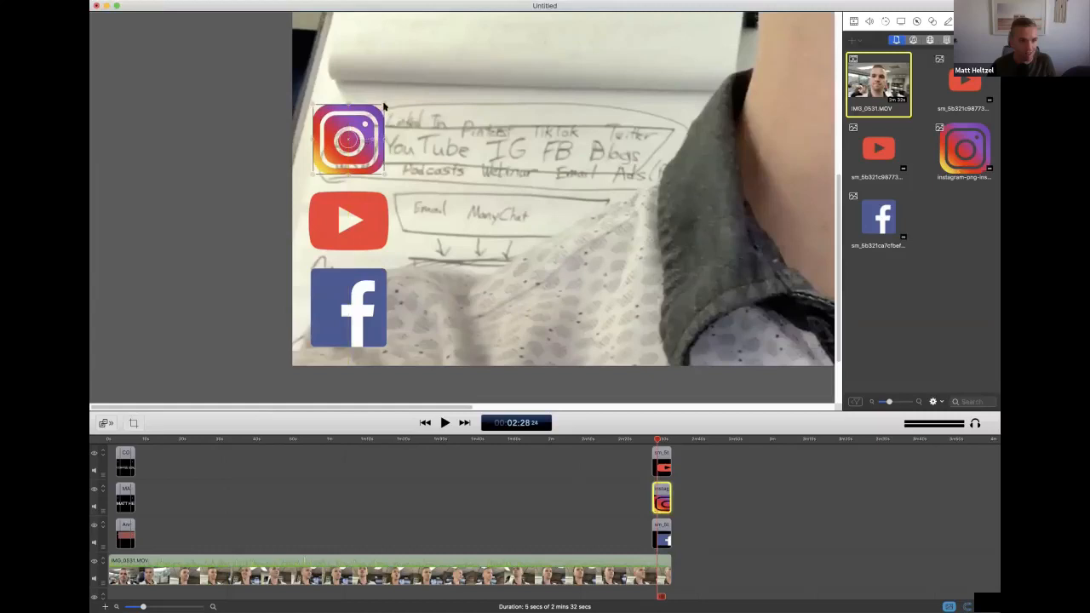
{"action": "mouse_move", "coordinate": [383, 105]}
{"action": "left_mouse_down"}
{"action": "mouse_move", "coordinate": [398, 100]}
{"action": "mouse_move", "coordinate": [387, 105]}
{"action": "left_mouse_up"}
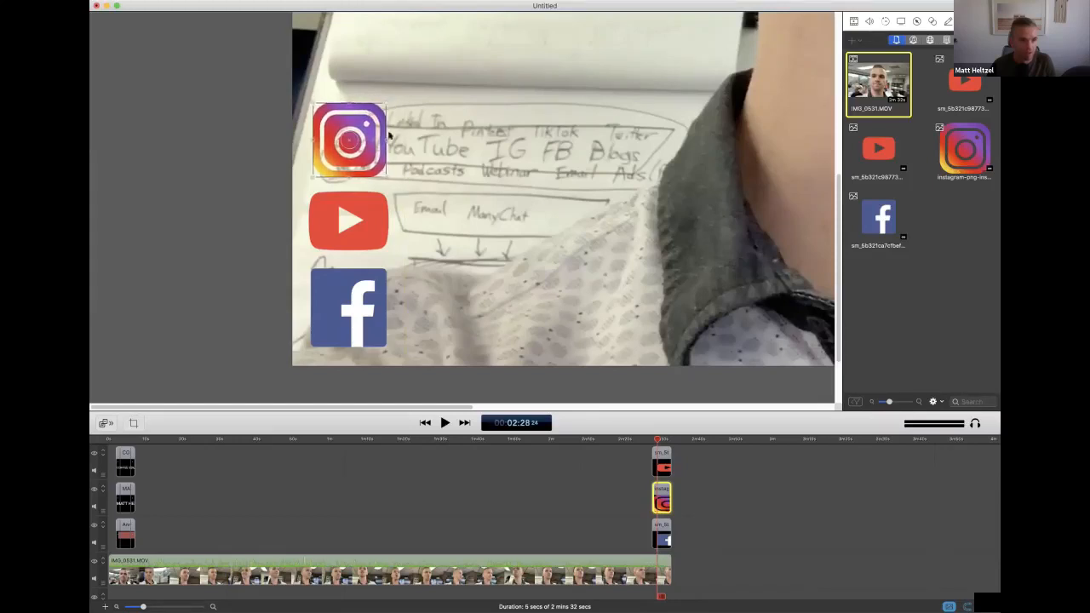
{"action": "left_click", "coordinate": [409, 162]}
{"action": "scroll", "coordinate": [409, 162], "scroll_direction": "down", "scroll_amount": 4}
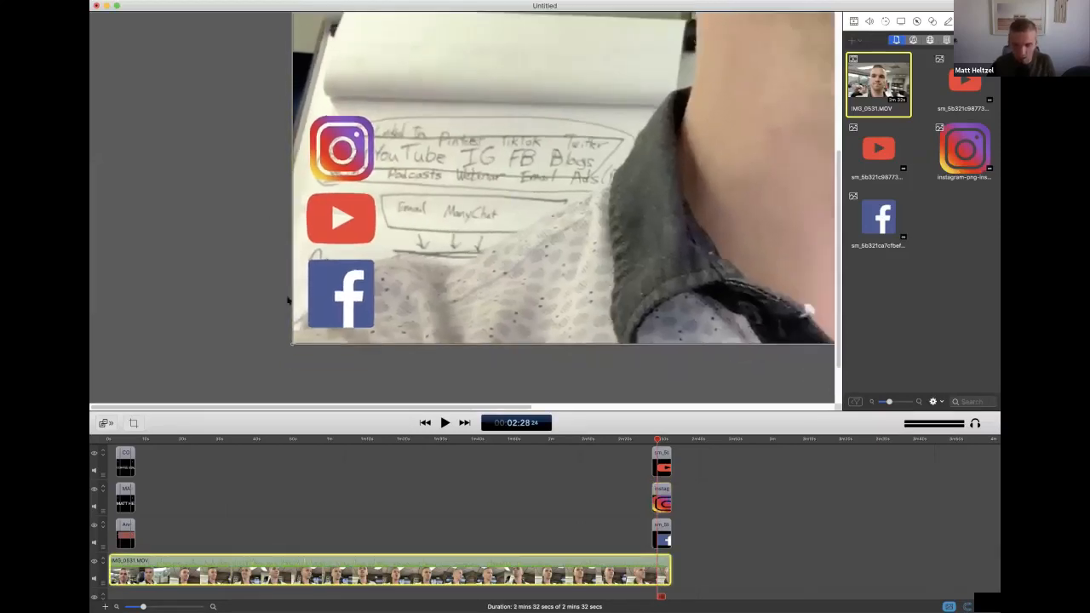
{"action": "scroll", "coordinate": [288, 300], "scroll_direction": "down", "scroll_amount": 5}
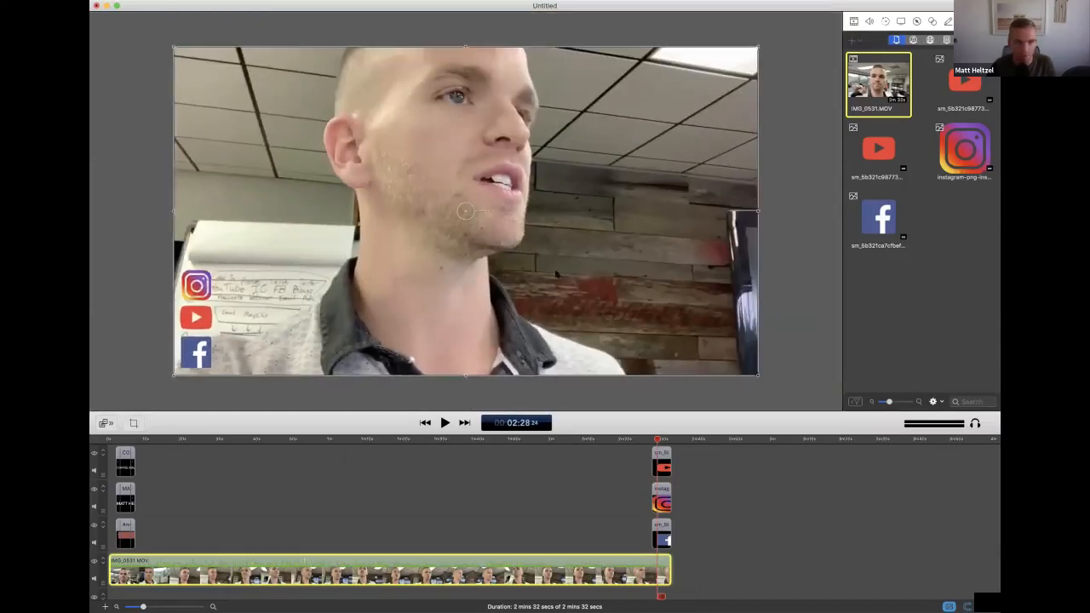
{"action": "left_click", "coordinate": [949, 22]}
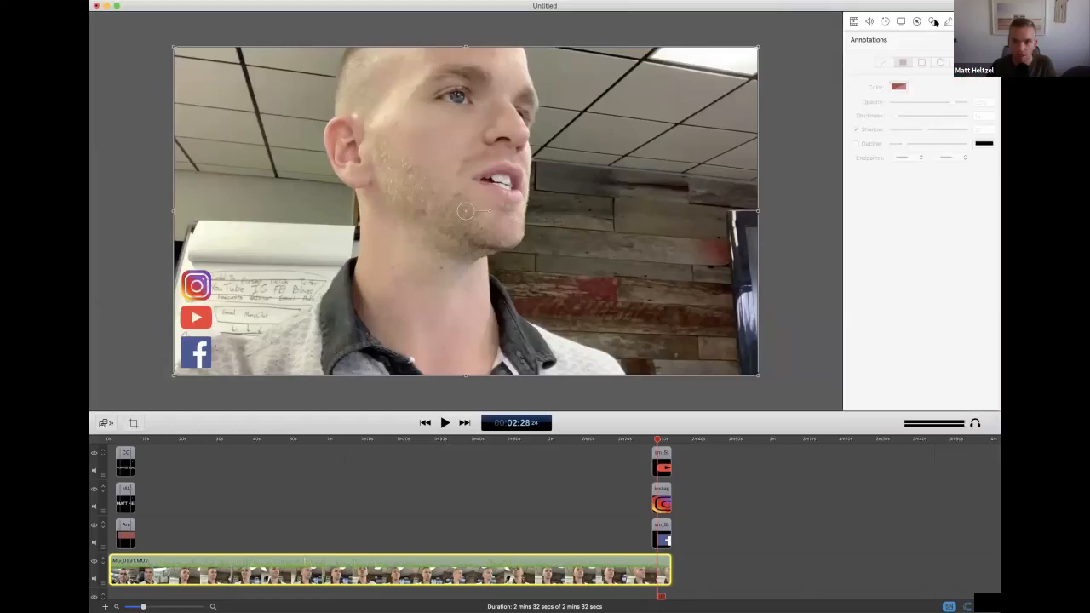
{"action": "left_click", "coordinate": [465, 210]}
{"action": "left_click", "coordinate": [899, 86]}
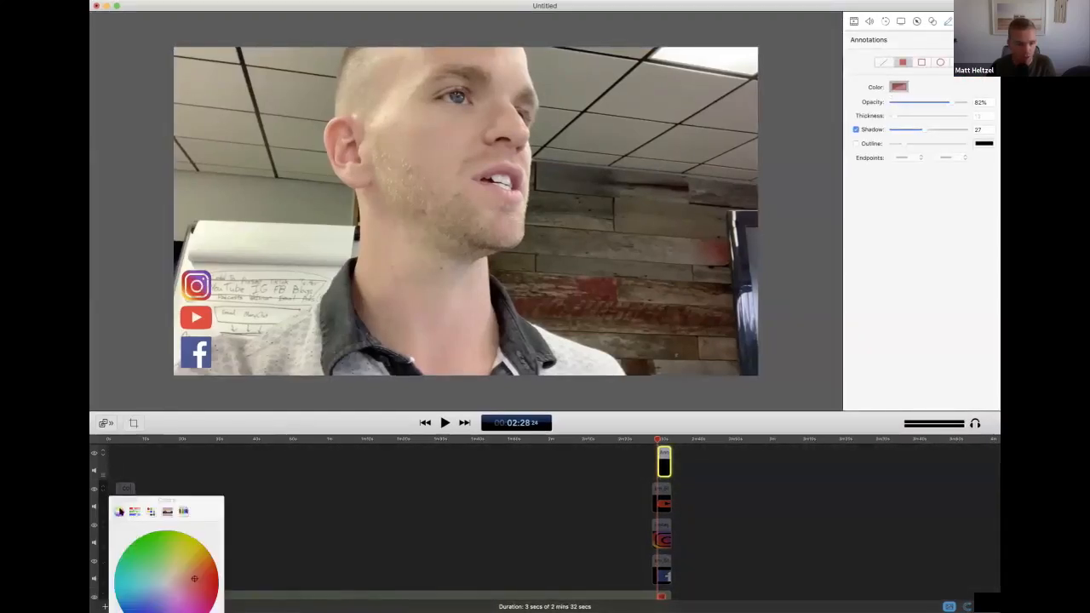
{"action": "left_click", "coordinate": [165, 581]}
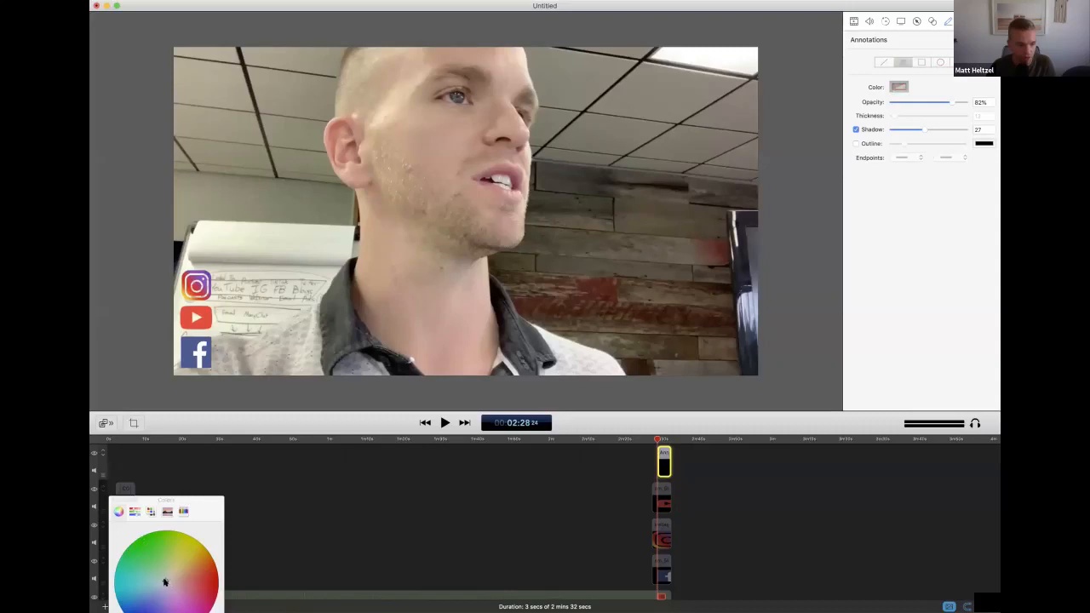
{"action": "left_click", "coordinate": [115, 500]}
{"action": "key", "text": "Delete"}
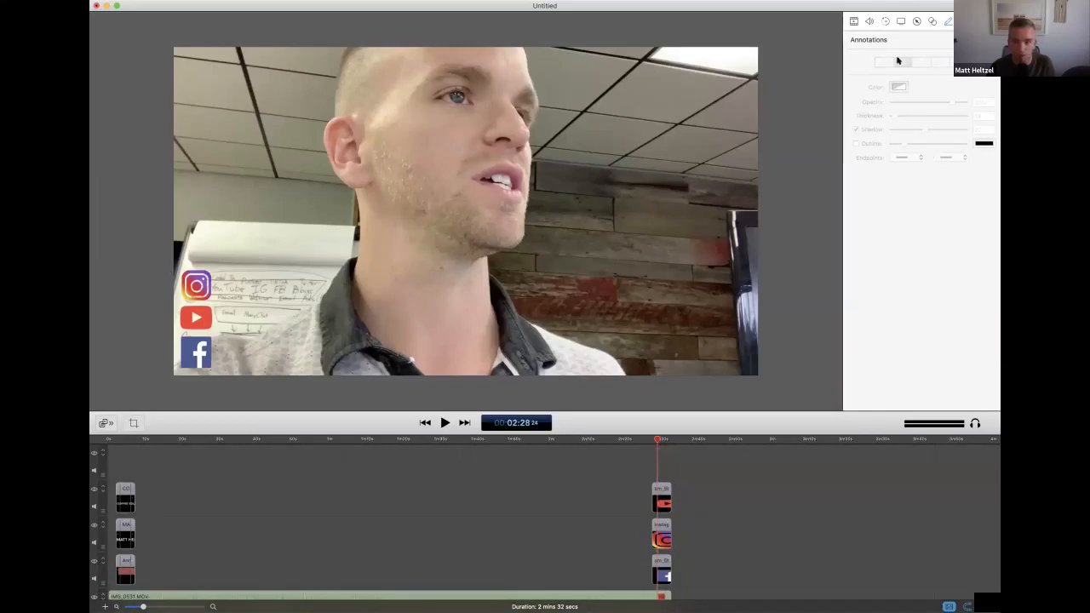
Add an annotation clip with a filled rectangle and place it in the frame's lower-left corner, covering the three logos
{"action": "left_click", "coordinate": [988, 40]}
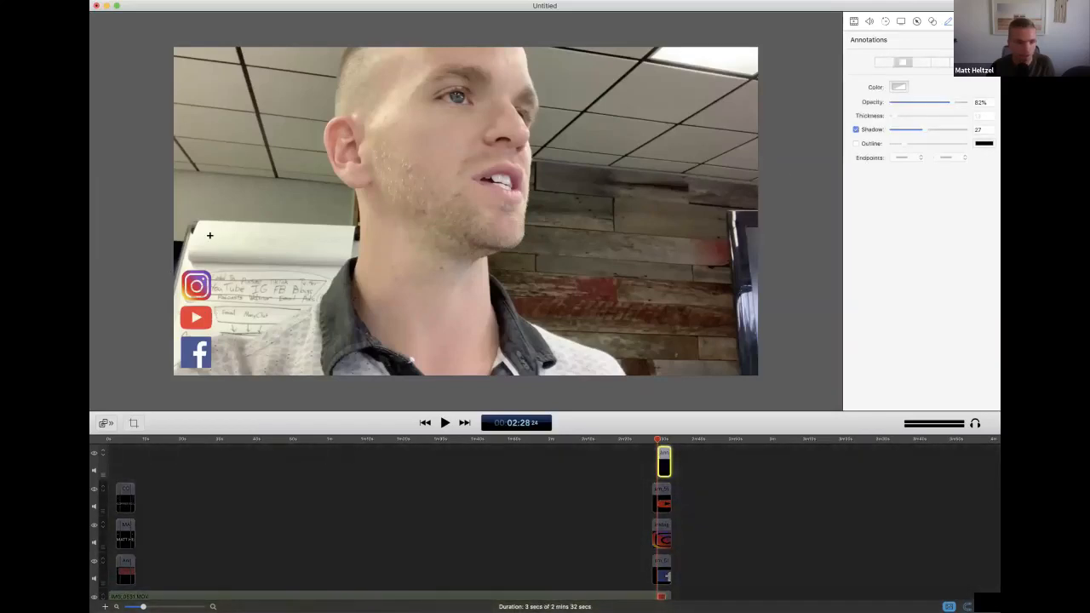
{"action": "left_click_drag", "start_coordinate": [212, 239], "coordinate": [457, 357]}
{"action": "mouse_move", "coordinate": [362, 302]}
{"action": "left_mouse_down"}
{"action": "mouse_move", "coordinate": [314, 319]}
{"action": "mouse_move", "coordinate": [324, 319]}
{"action": "left_mouse_up"}
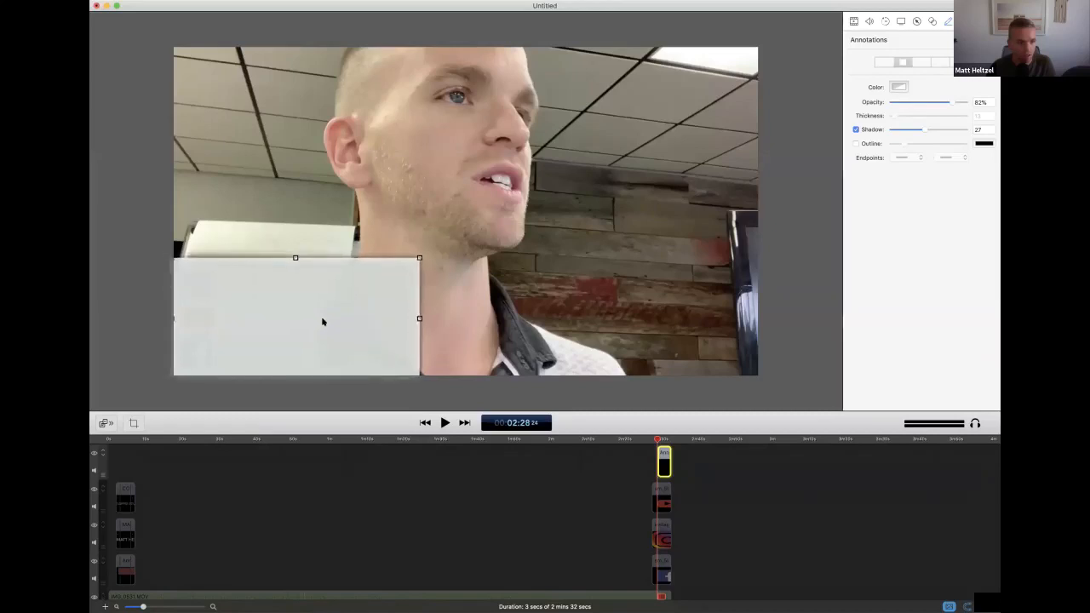
Set the rectangle annotation's color to pure white, RGB 255, 255, 255
{"action": "left_click", "coordinate": [899, 86]}
{"action": "left_click", "coordinate": [134, 511]}
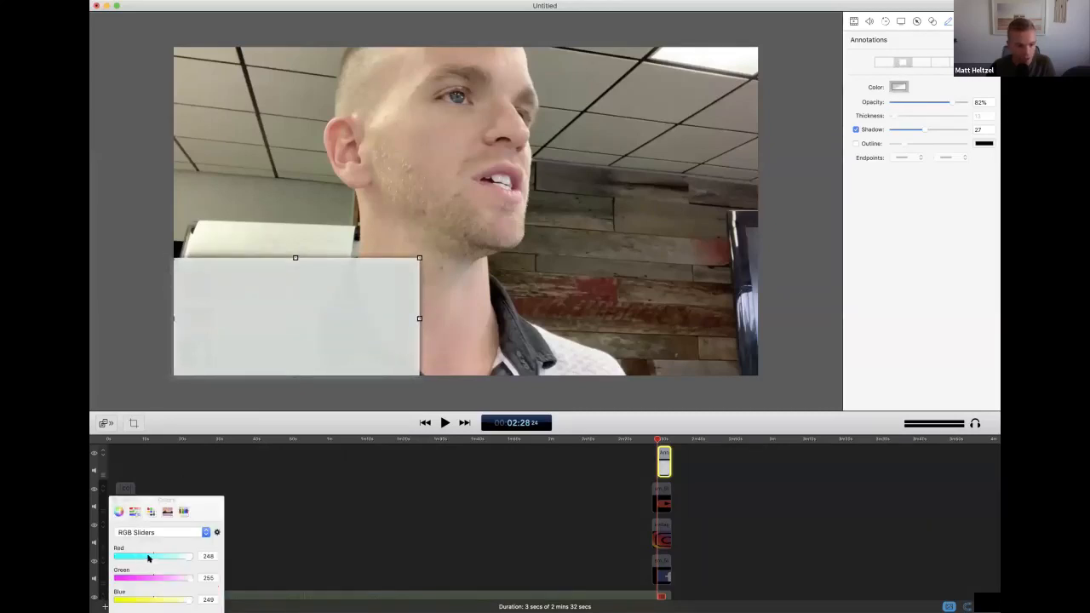
{"action": "left_click", "coordinate": [184, 511]}
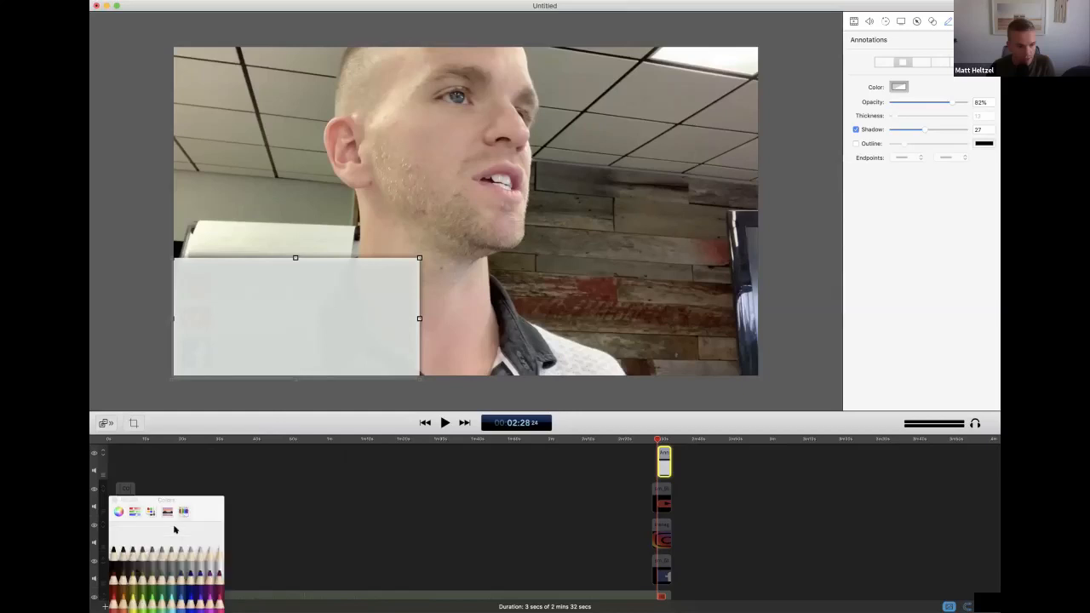
{"action": "left_click", "coordinate": [218, 550]}
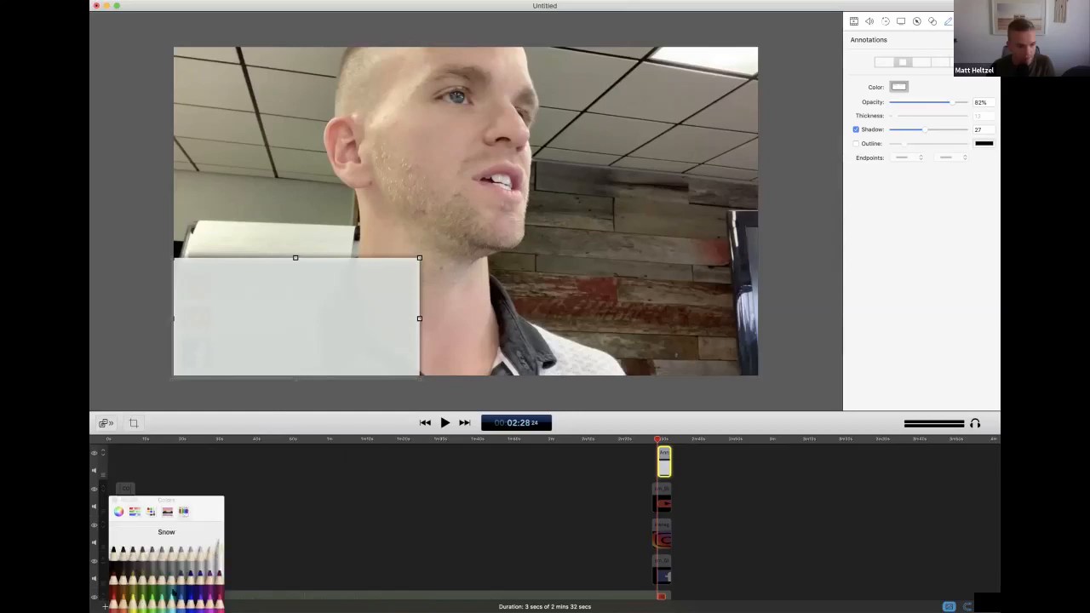
{"action": "left_click", "coordinate": [135, 511]}
{"action": "left_click_drag", "start_coordinate": [189, 558], "coordinate": [200, 559]}
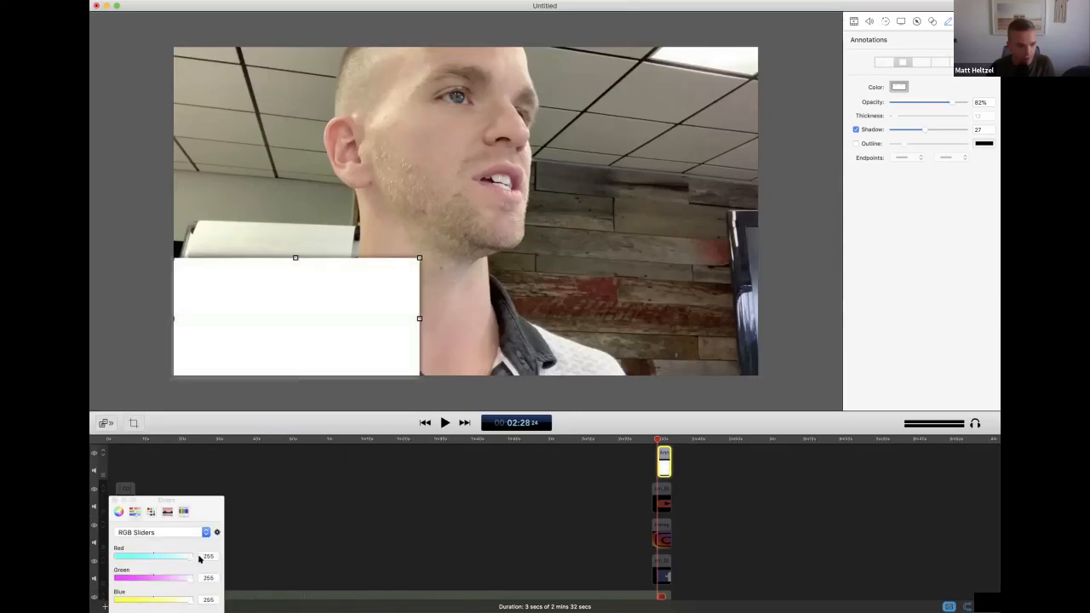
{"action": "left_click", "coordinate": [115, 501]}
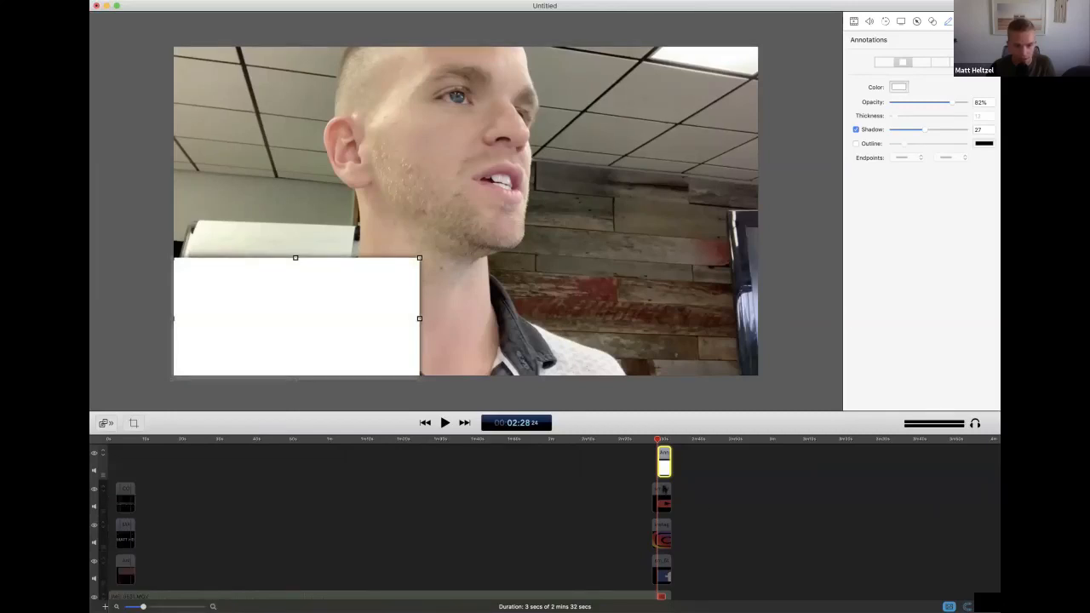
Rearrange the end clips so the white rectangle lies on the track directly below the three logo clips, aligned with them
{"action": "mouse_move", "coordinate": [664, 462]}
{"action": "left_mouse_down"}
{"action": "mouse_move", "coordinate": [694, 531]}
{"action": "mouse_move", "coordinate": [668, 569]}
{"action": "mouse_move", "coordinate": [688, 569]}
{"action": "left_mouse_up"}
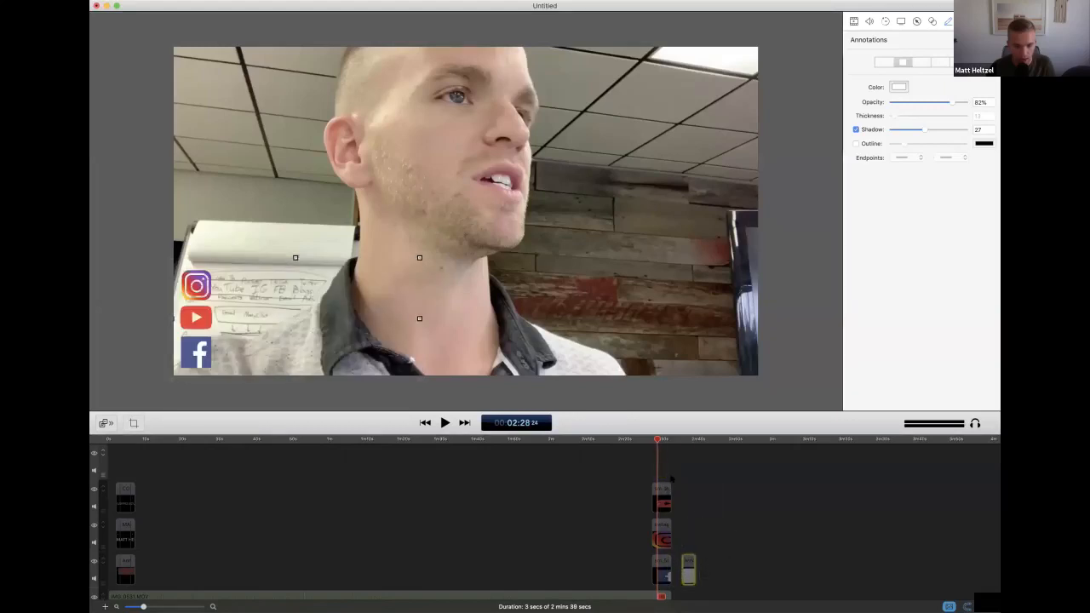
{"action": "left_click", "coordinate": [664, 462]}
{"action": "left_click_drag", "start_coordinate": [663, 491], "coordinate": [664, 463]}
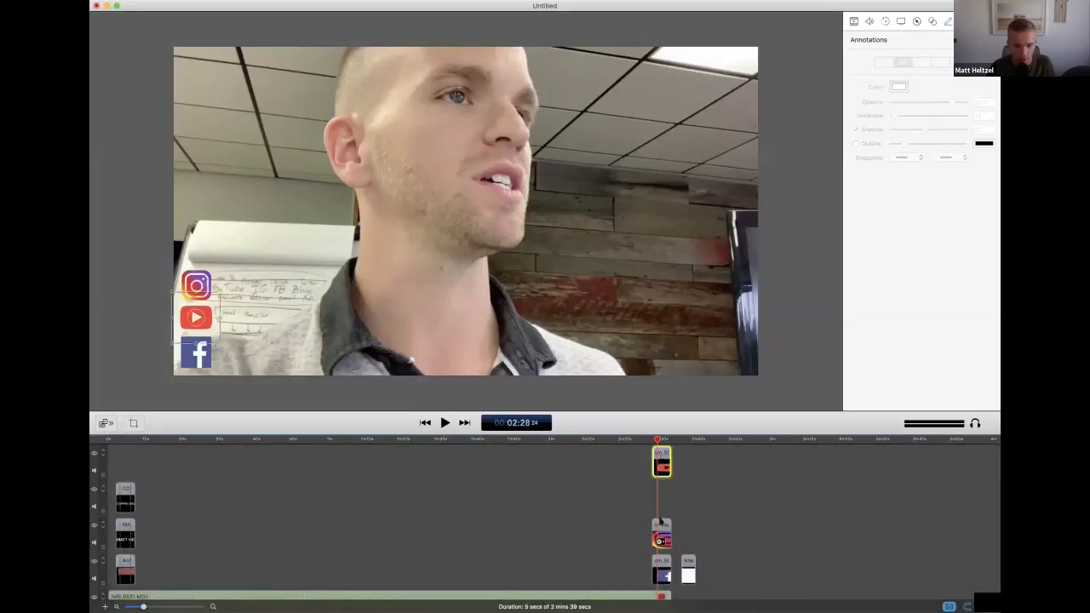
{"action": "left_click_drag", "start_coordinate": [660, 526], "coordinate": [661, 494]}
{"action": "left_click_drag", "start_coordinate": [661, 569], "coordinate": [662, 535]}
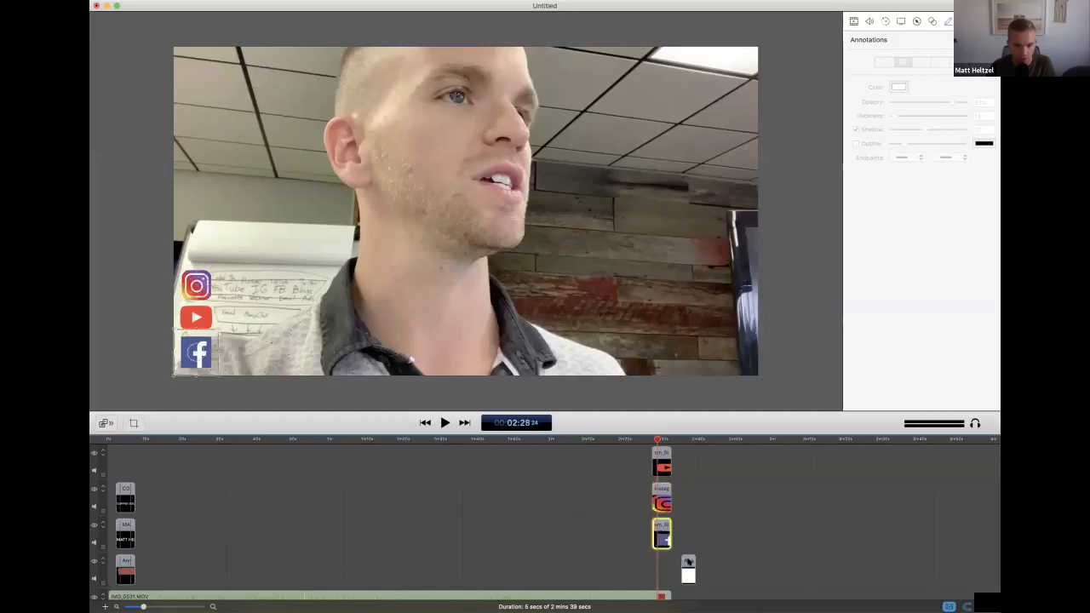
{"action": "mouse_move", "coordinate": [688, 569]}
{"action": "left_mouse_down"}
{"action": "mouse_move", "coordinate": [659, 567]}
{"action": "mouse_move", "coordinate": [672, 566]}
{"action": "left_mouse_up"}
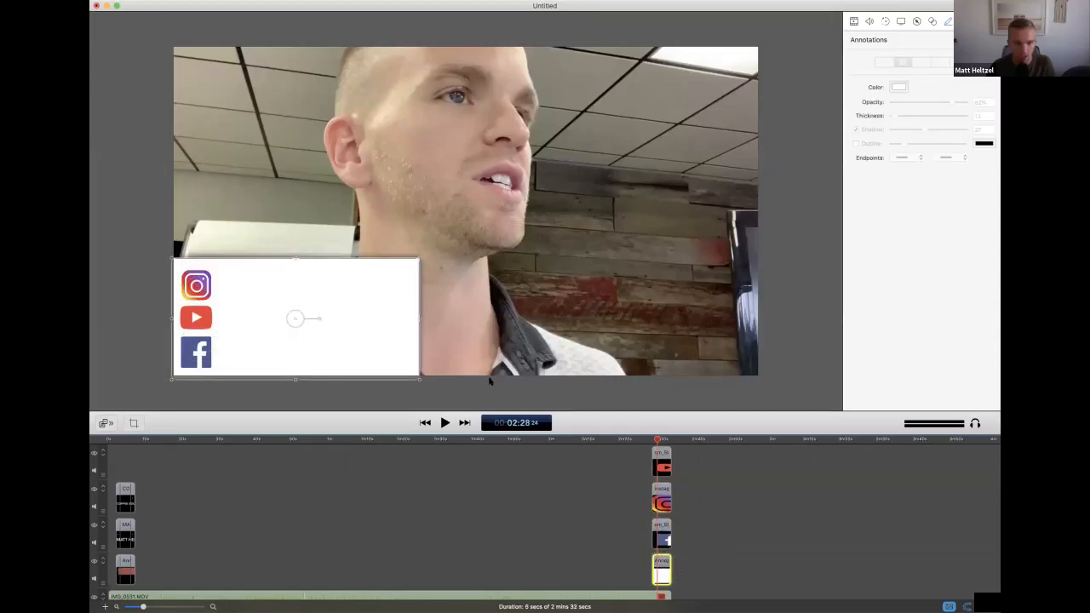
Copy the name title clip from the start onto the uppermost track at the end, aligned with the logo clips
{"action": "left_click", "coordinate": [491, 380]}
{"action": "left_click", "coordinate": [964, 22]}
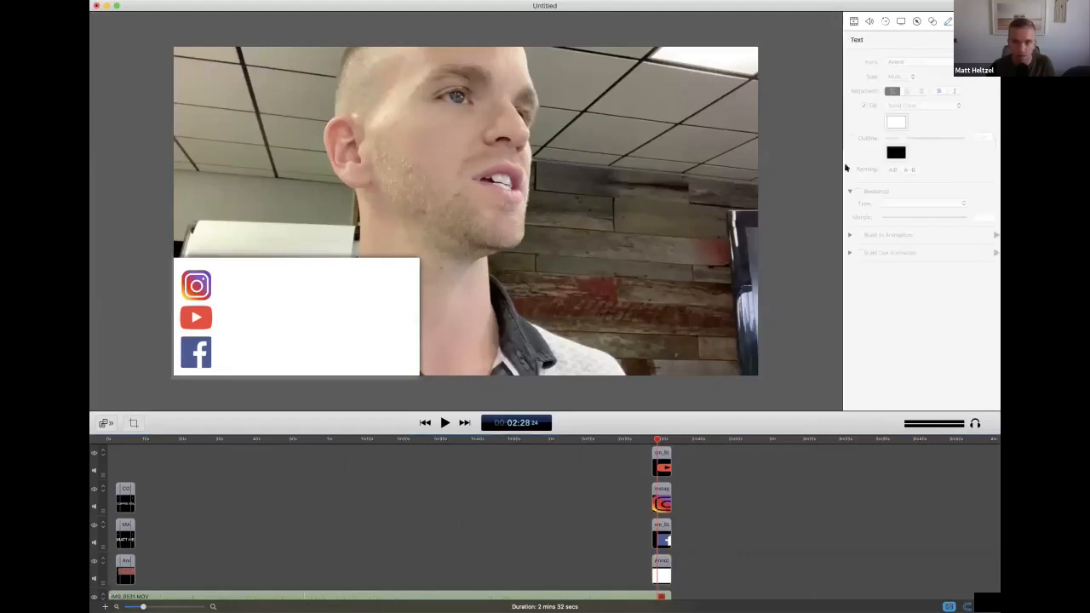
{"action": "left_click", "coordinate": [124, 494]}
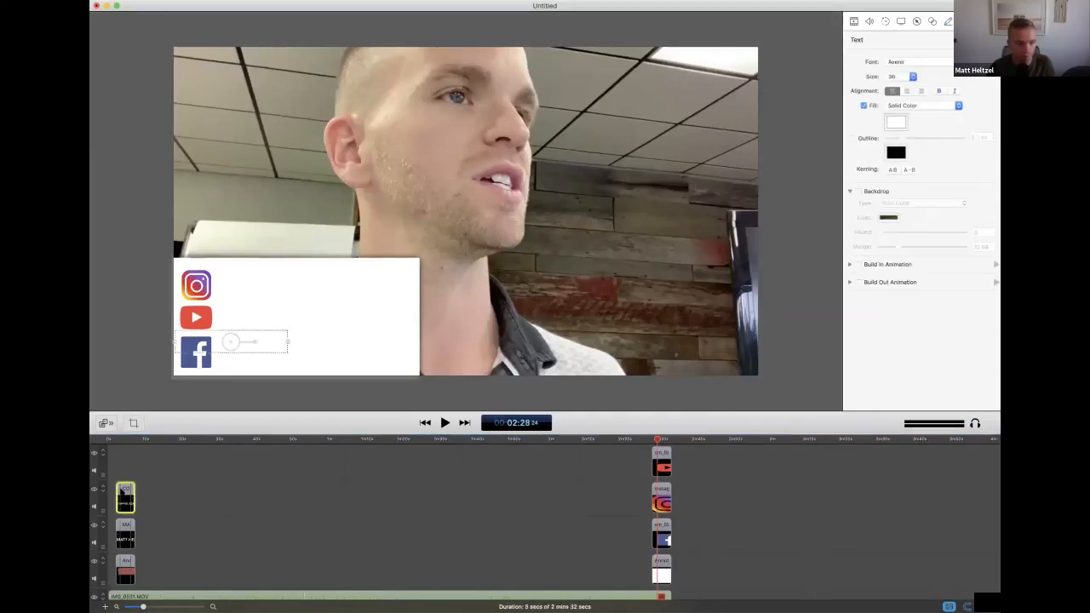
{"action": "left_click", "coordinate": [124, 525]}
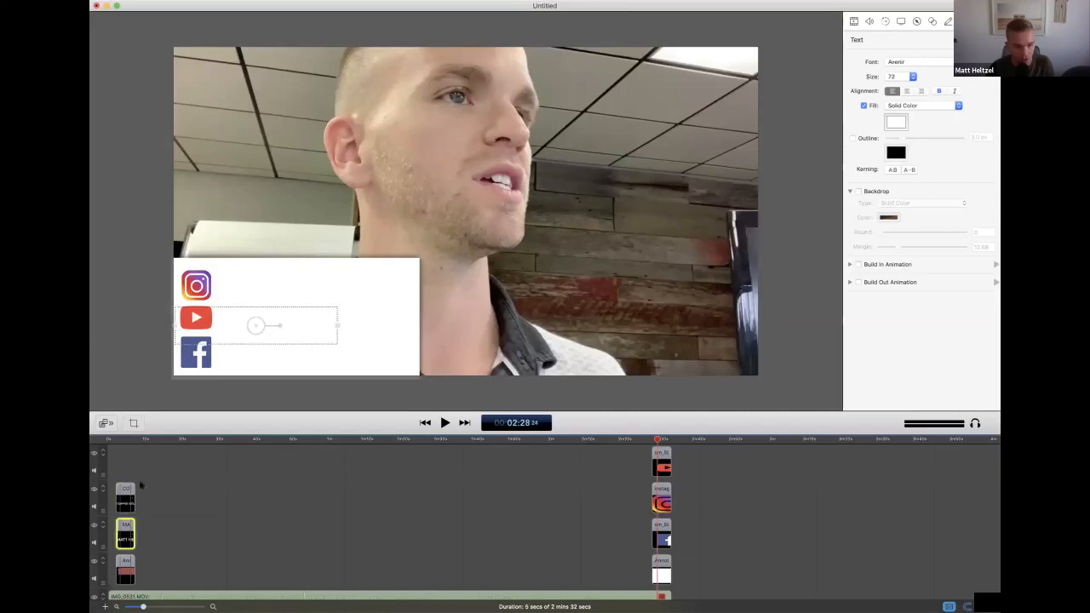
{"action": "key", "text": "super+v"}
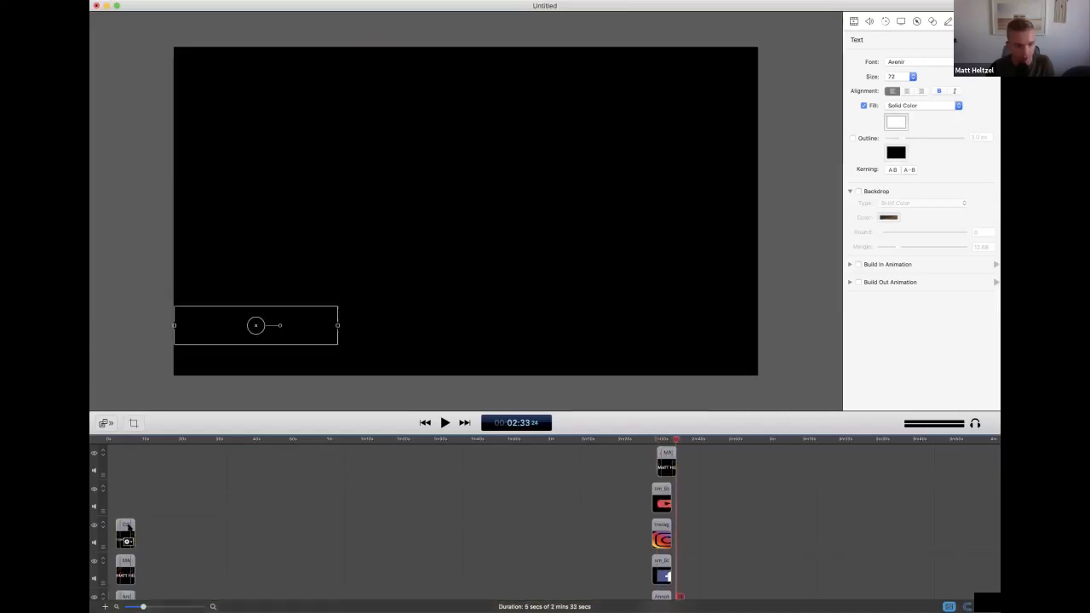
{"action": "scroll", "coordinate": [677, 505], "scroll_direction": "down", "scroll_amount": 3}
{"action": "scroll", "coordinate": [677, 505], "scroll_direction": "up", "scroll_amount": 2}
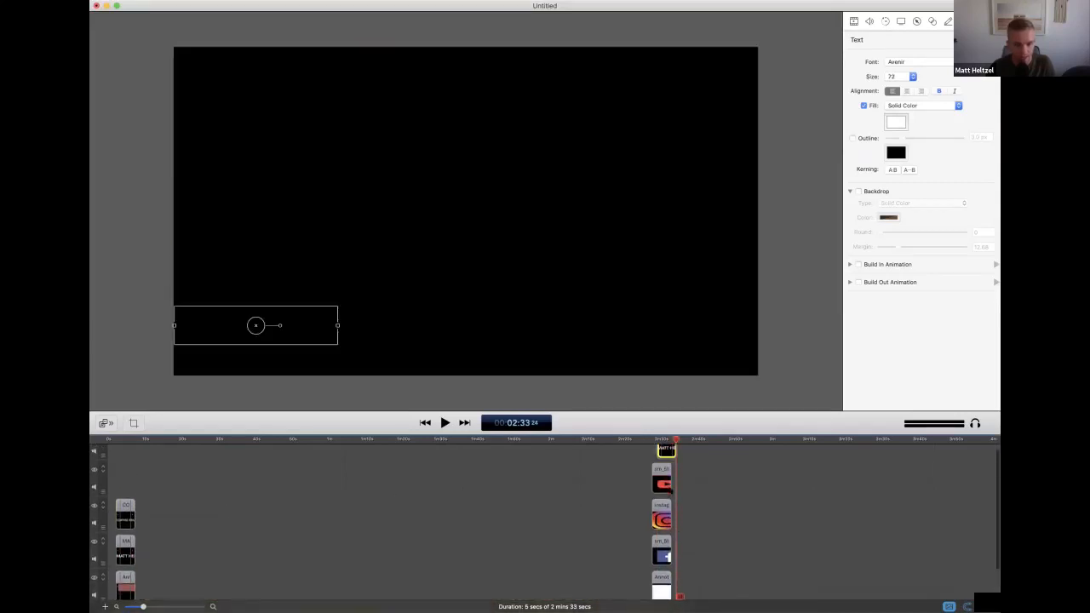
{"action": "left_click_drag", "start_coordinate": [663, 454], "coordinate": [658, 455]}
{"action": "left_click", "coordinate": [663, 439]}
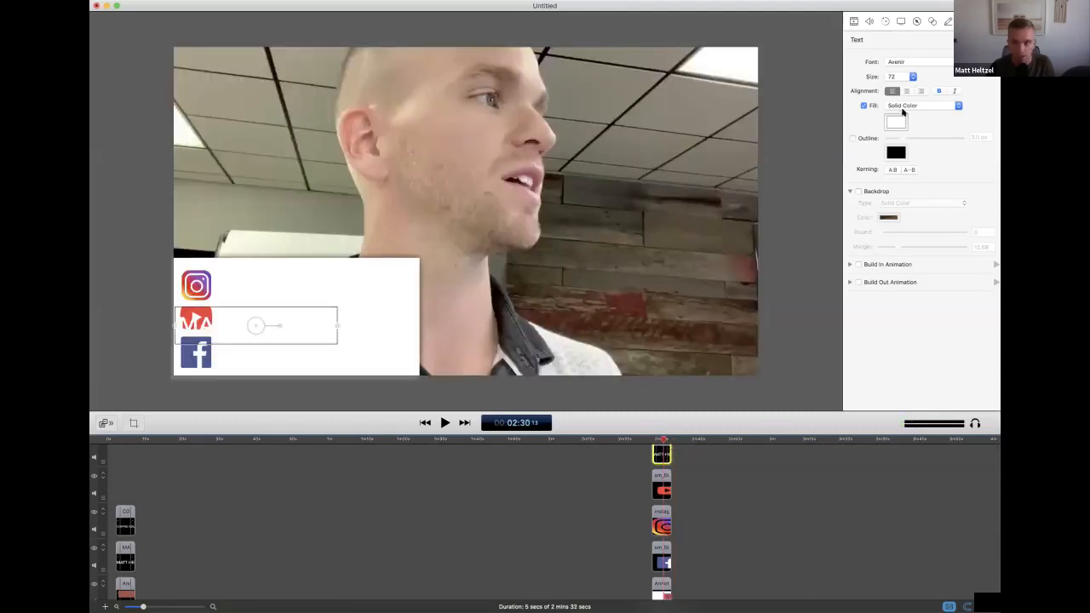
Set the copied title's text fill to black and place the title beside the Instagram logo
{"action": "left_click", "coordinate": [896, 122]}
{"action": "left_click", "coordinate": [118, 568]}
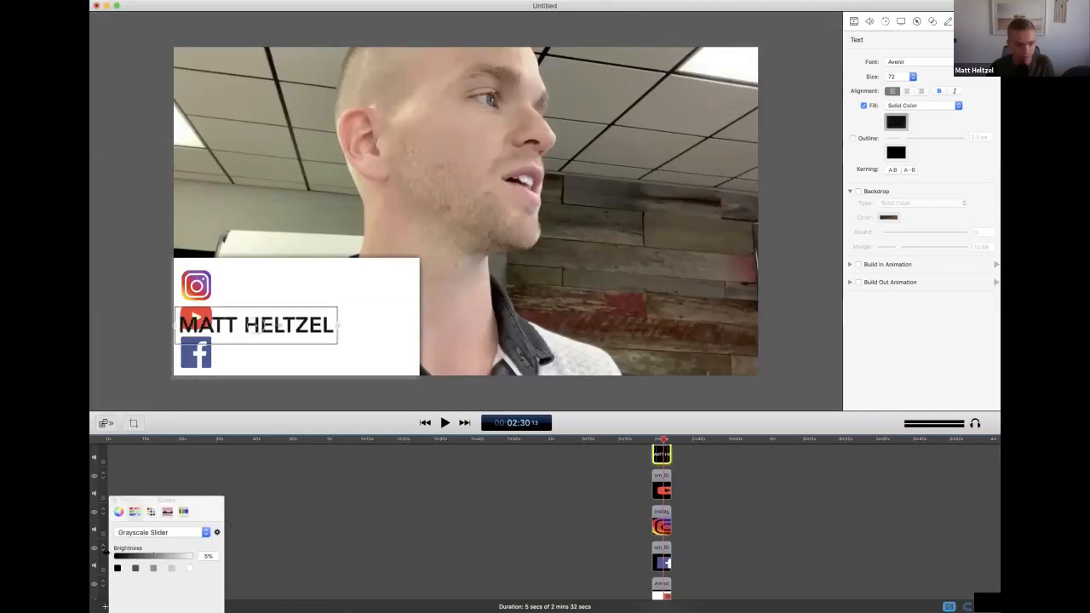
{"action": "left_click", "coordinate": [113, 502]}
{"action": "left_click_drag", "start_coordinate": [295, 308], "coordinate": [330, 292]}
Replace the copied title's text with three lines: the Instagram handle, COFFEEGUY and COFFEEMASTER
{"action": "double_click", "coordinate": [329, 291]}
{"action": "triple_click", "coordinate": [330, 290]}
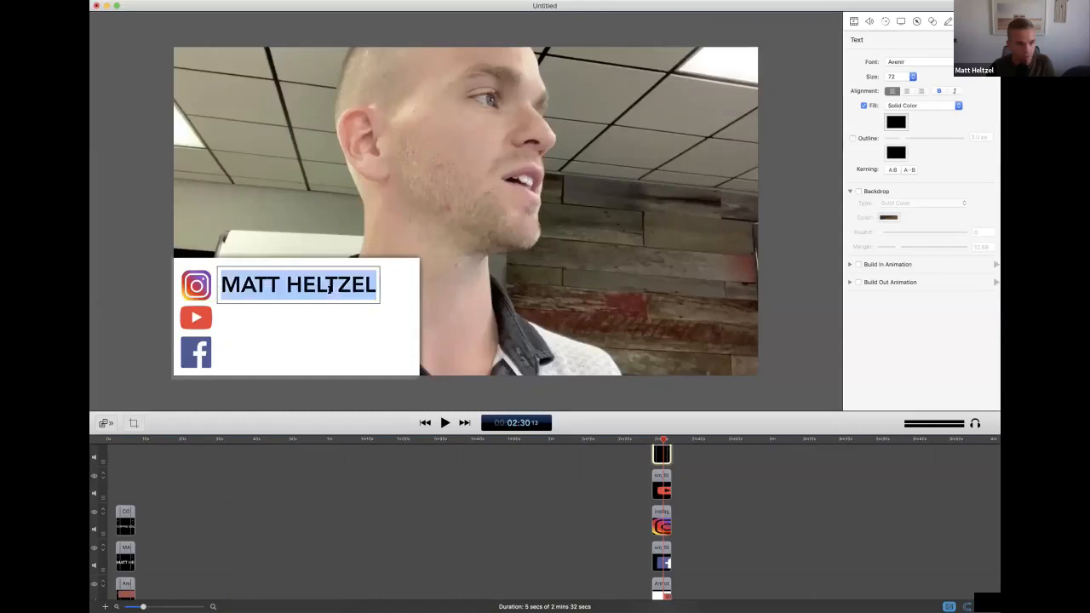
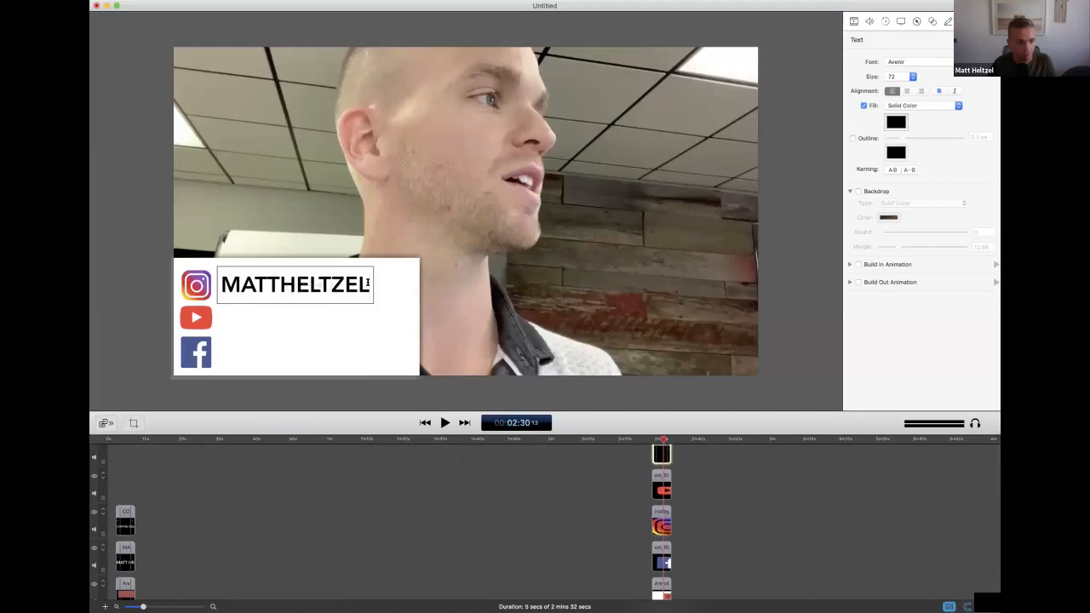
{"action": "key", "text": "Return"}
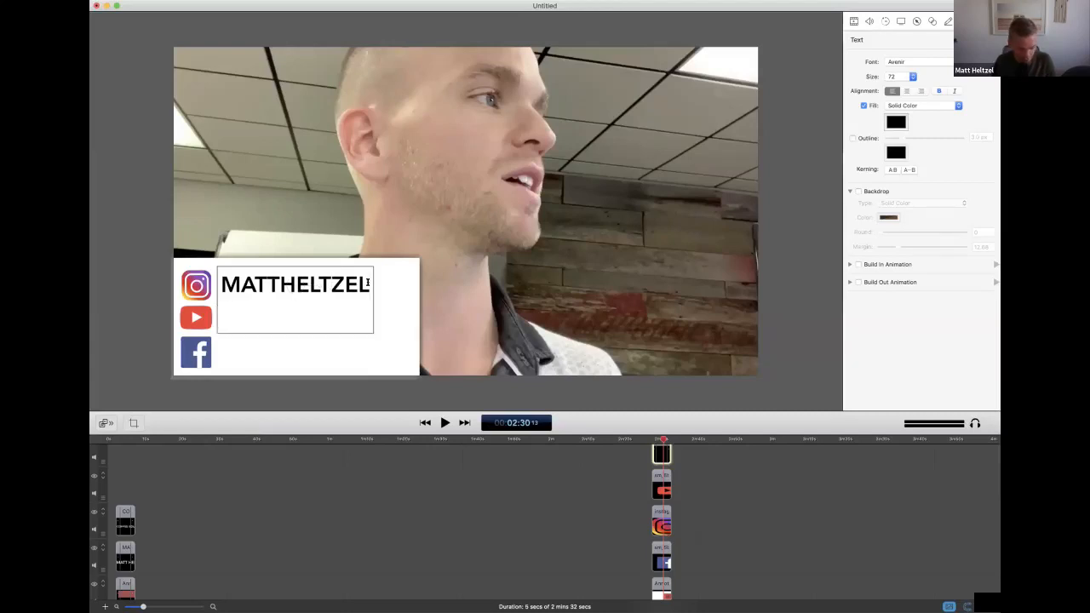
{"action": "type", "text": "COFFEEGUY"}
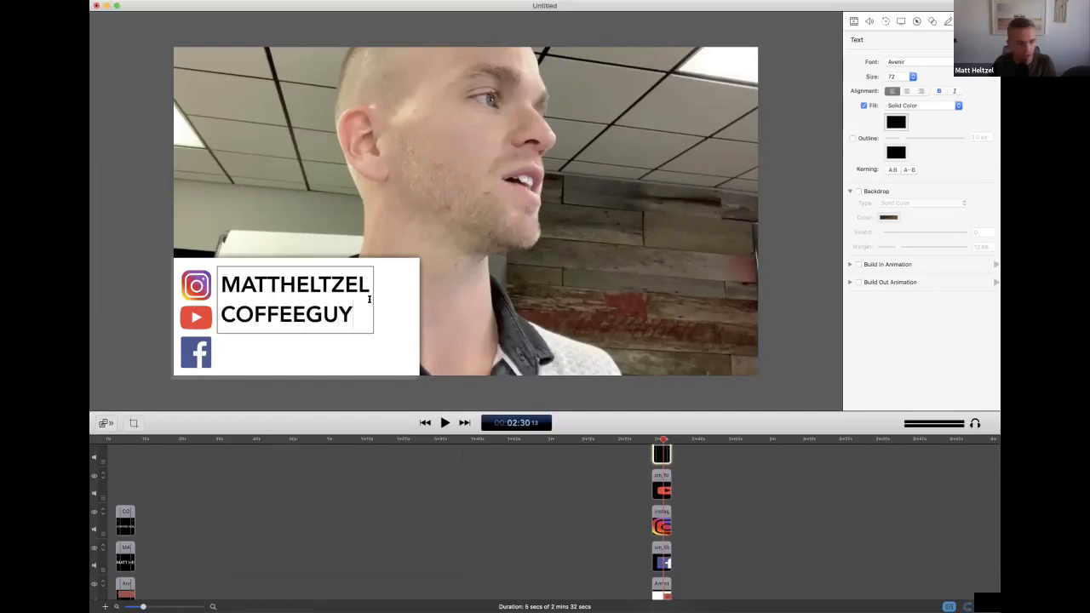
{"action": "key", "text": "Return"}
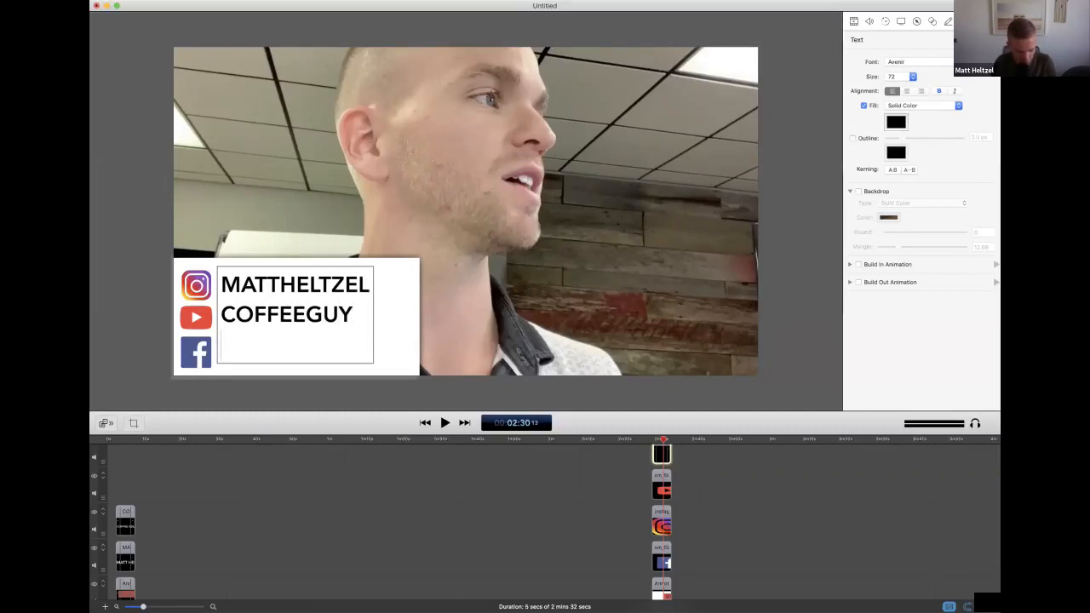
{"action": "type", "text": "COFFEEMASTER"}
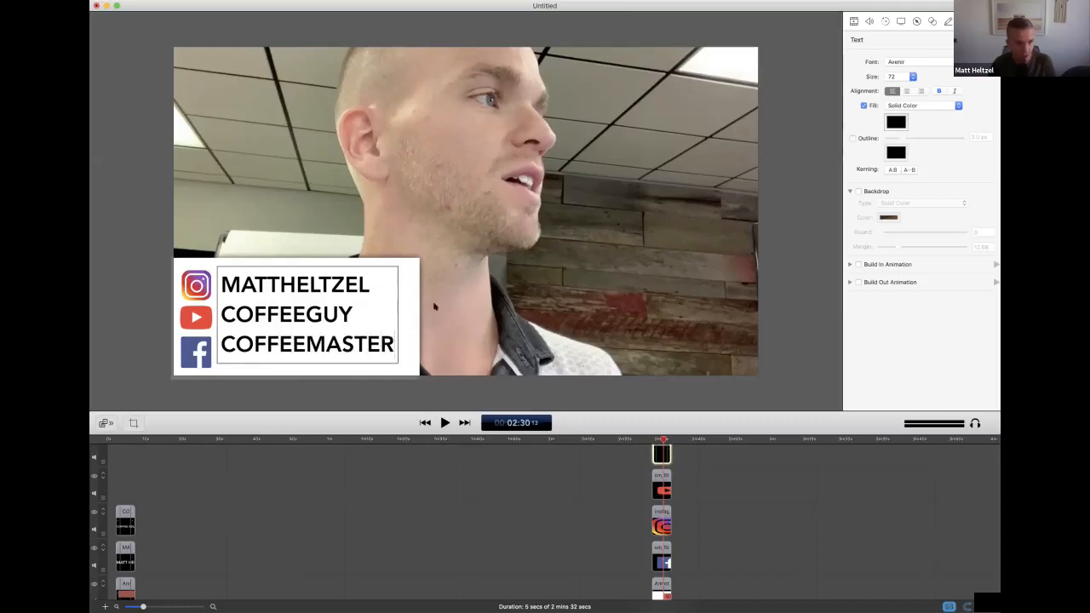
{"action": "left_click", "coordinate": [410, 384]}
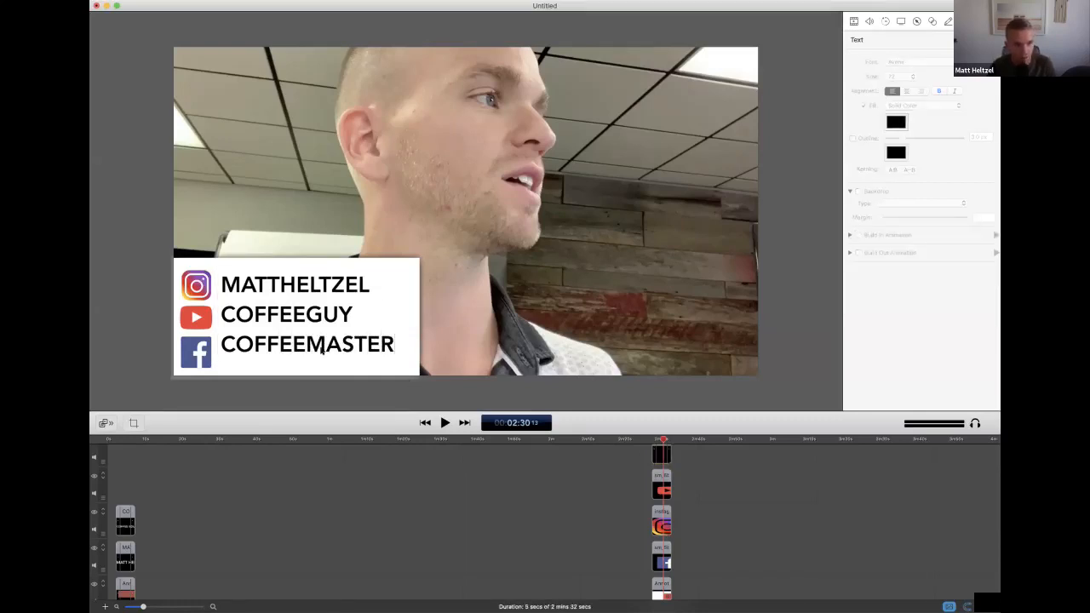
Shift the text block, YouTube logo and Instagram logo slightly down so each handle lines up with its logo
{"action": "left_click", "coordinate": [326, 356]}
{"action": "left_click_drag", "start_coordinate": [328, 352], "coordinate": [329, 359]}
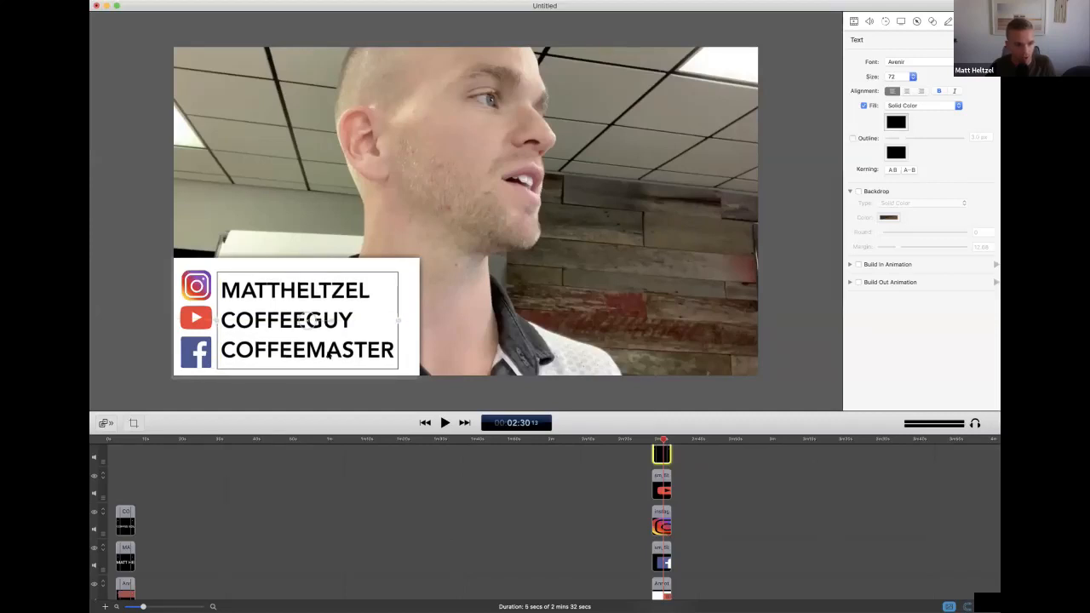
{"action": "left_click", "coordinate": [194, 318]}
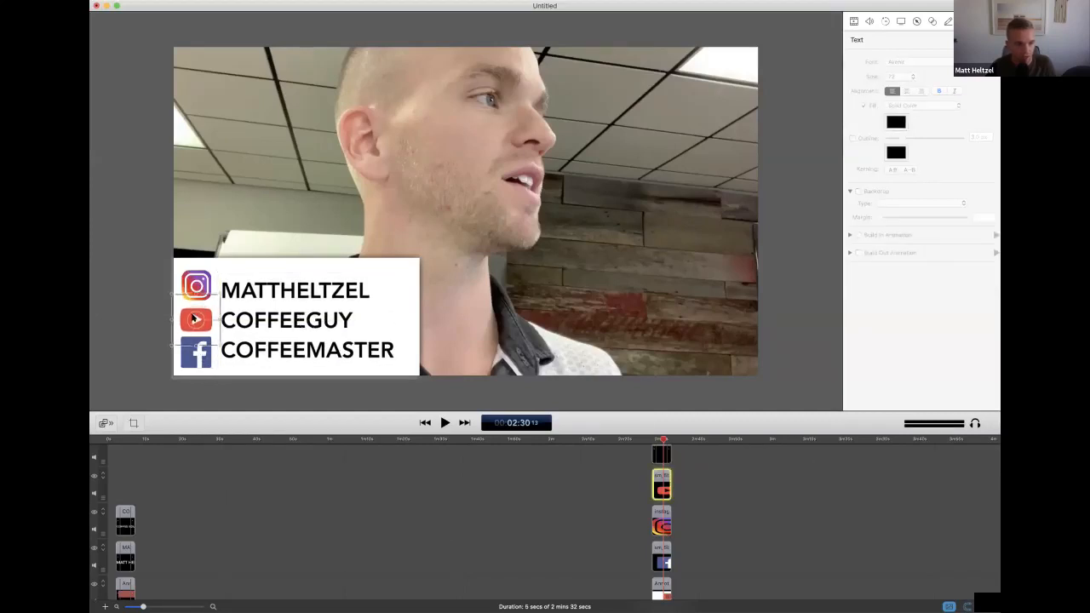
{"action": "left_click", "coordinate": [195, 287]}
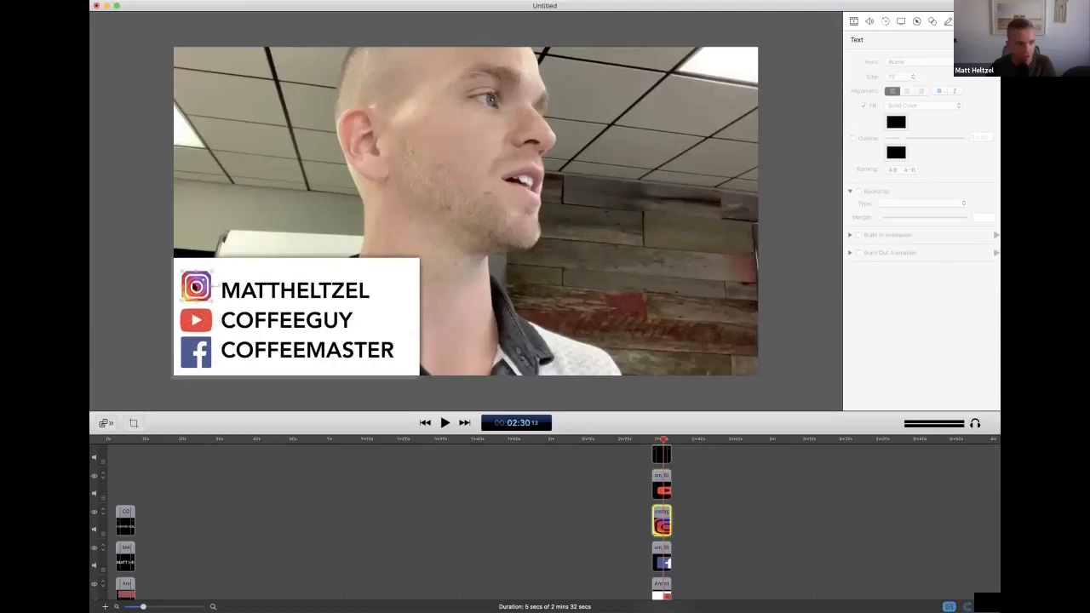
{"action": "key", "text": "Down"}
{"action": "key", "text": "Down"}
{"action": "key", "text": "Down"}
{"action": "key", "text": "Down"}
{"action": "key", "text": "Down"}
{"action": "key", "text": "Down"}
{"action": "key", "text": "Down"}
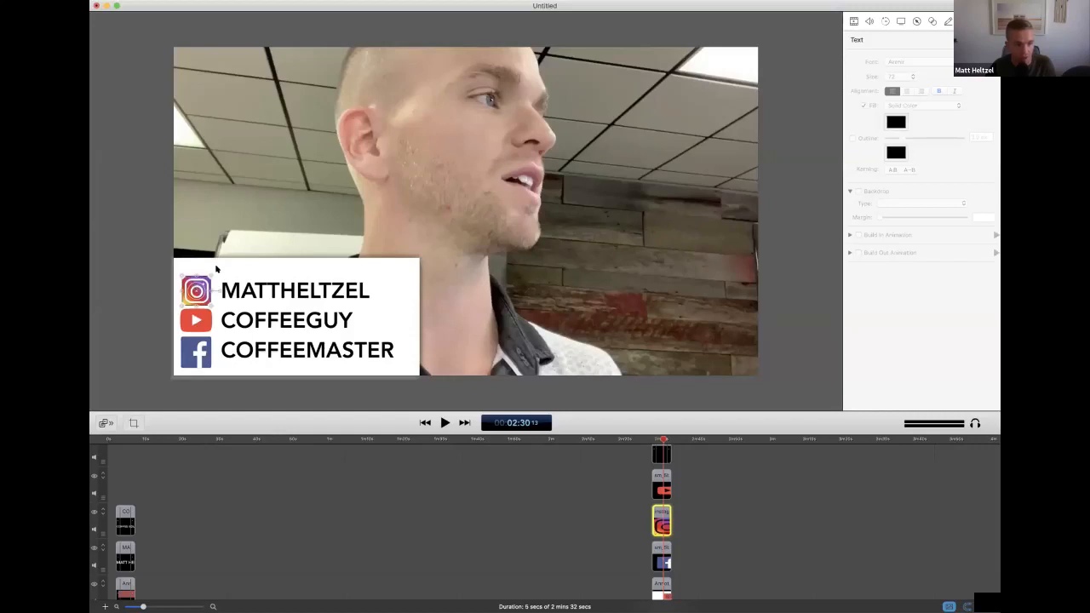
Move the white rectangle slightly down and to the left so it frames the logos and handles more tightly
{"action": "left_click", "coordinate": [216, 270]}
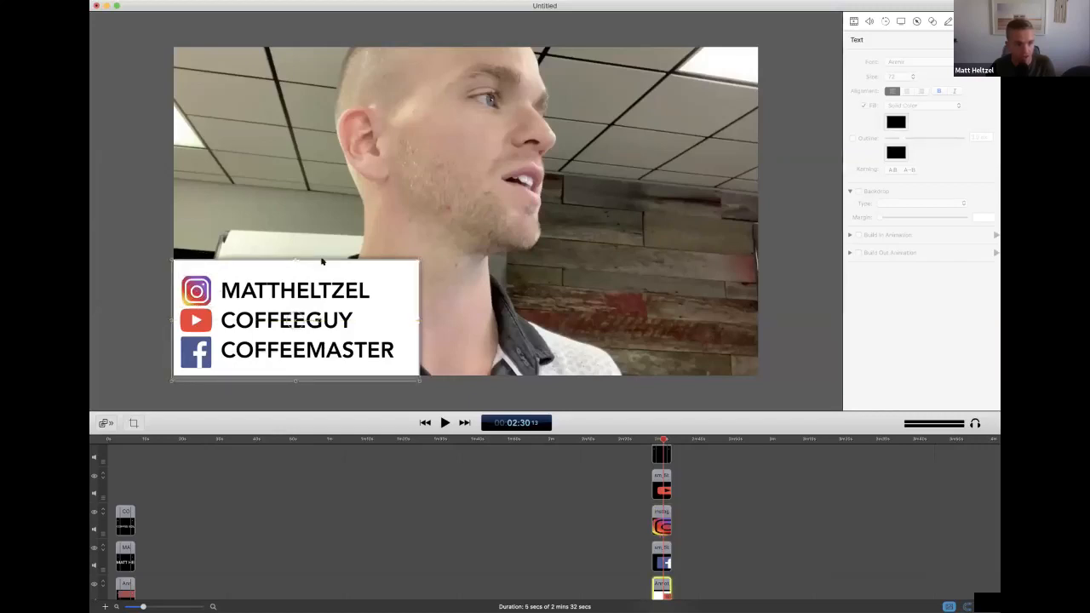
{"action": "left_click_drag", "start_coordinate": [357, 267], "coordinate": [344, 275]}
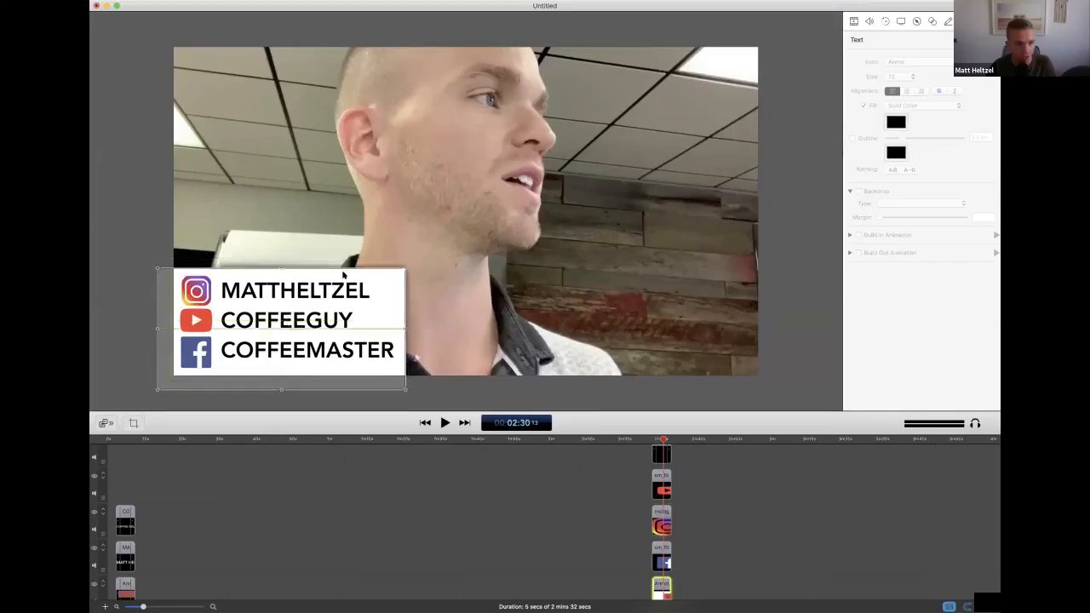
{"action": "left_click", "coordinate": [302, 403]}
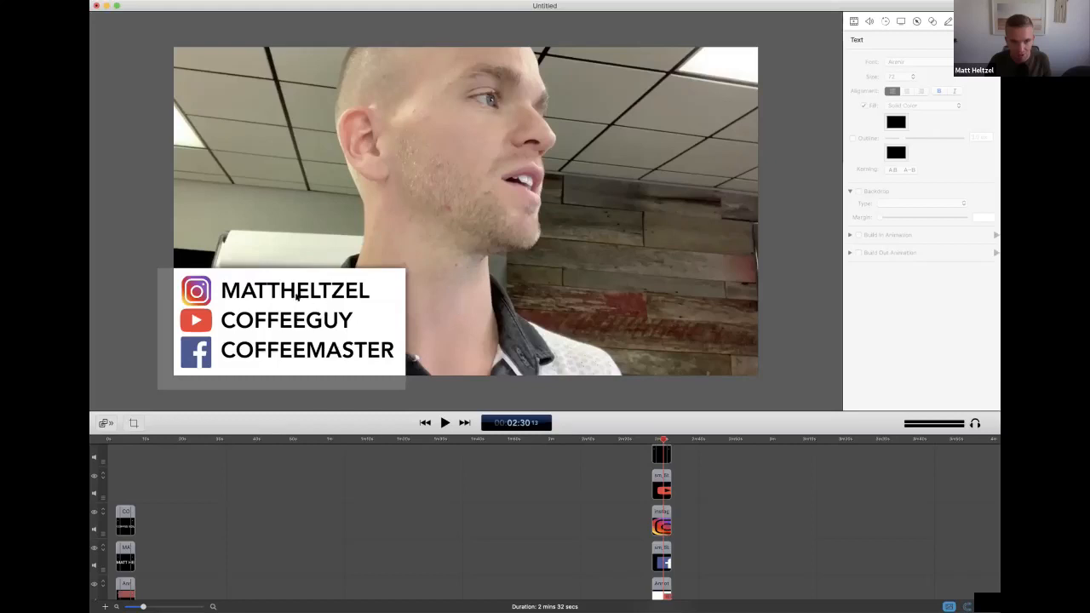
{"action": "left_click", "coordinate": [276, 317]}
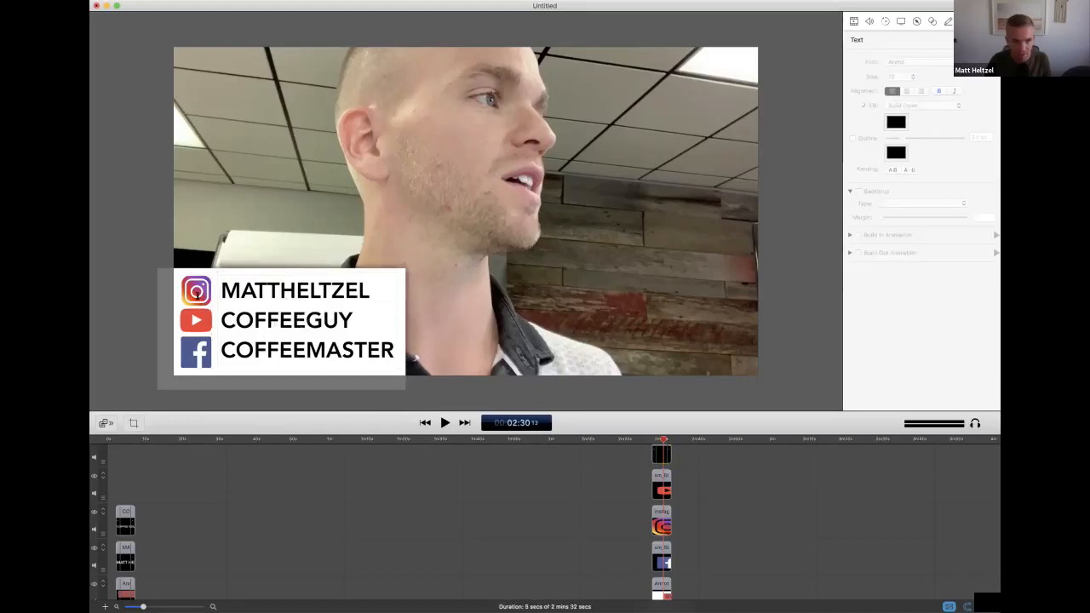
{"action": "left_click", "coordinate": [198, 315]}
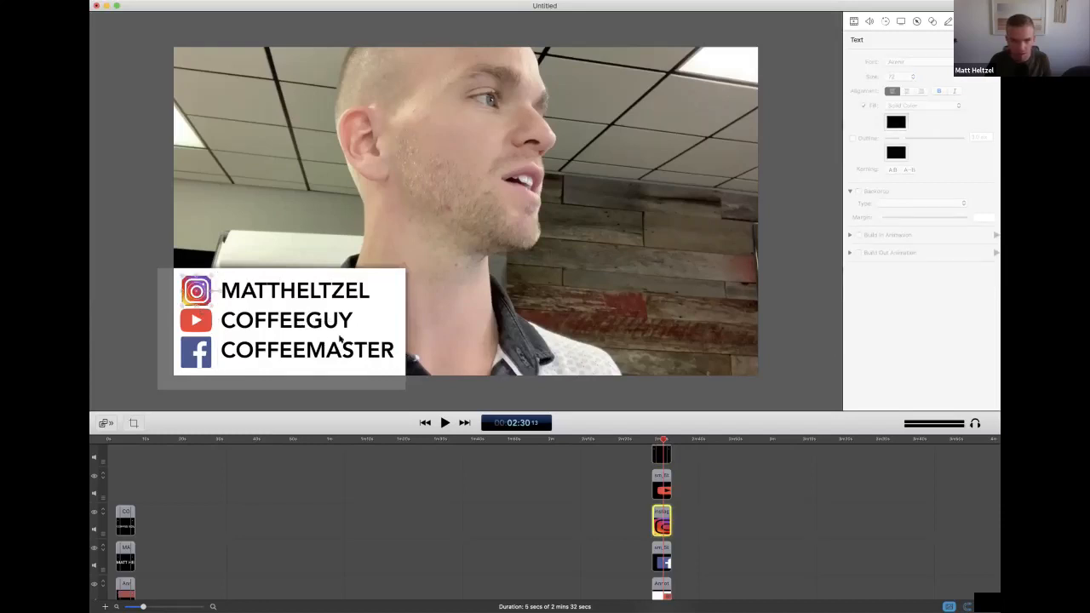
{"action": "left_click", "coordinate": [197, 318], "text": "shift"}
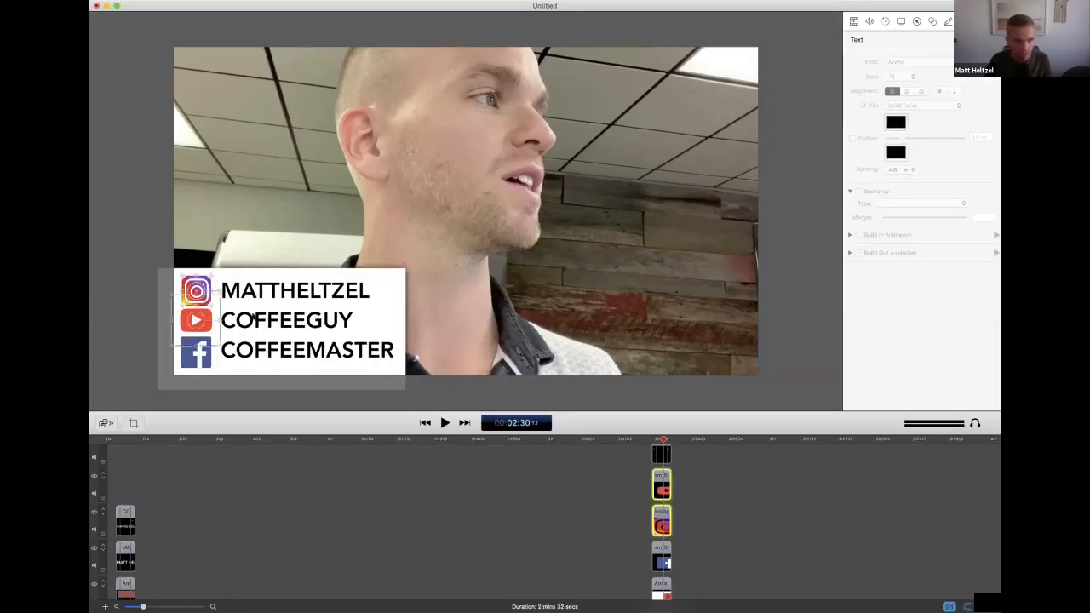
{"action": "left_click", "coordinate": [253, 318], "text": "shift"}
{"action": "left_click", "coordinate": [320, 322], "text": "shift"}
{"action": "left_click", "coordinate": [247, 360]}
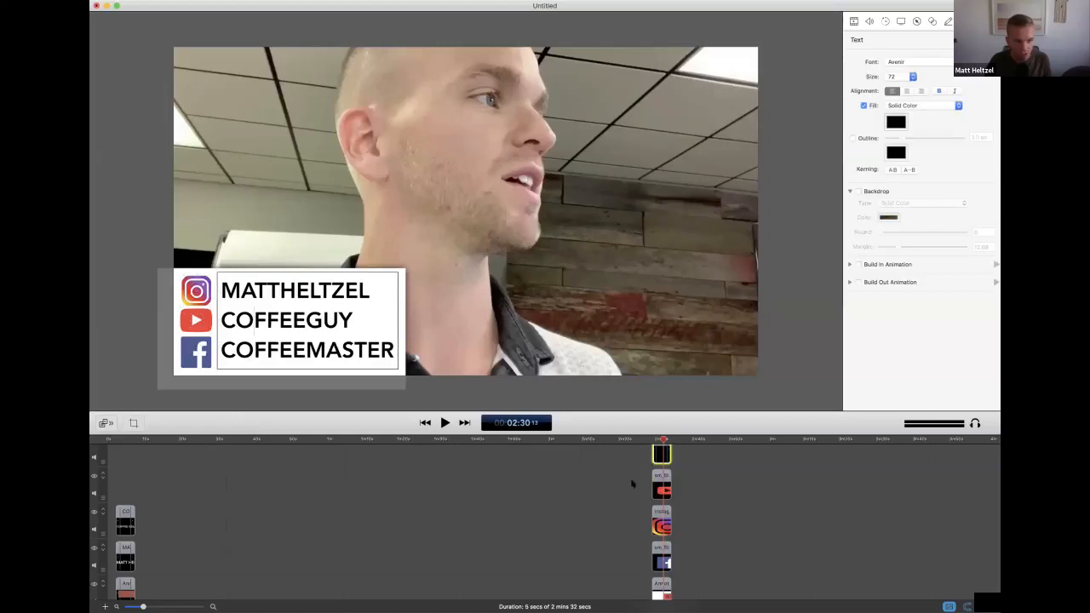
Add starting and ending transitions to the three logo clips and the white rectangle clip at the end
{"action": "left_click_drag", "start_coordinate": [686, 457], "coordinate": [637, 594]}
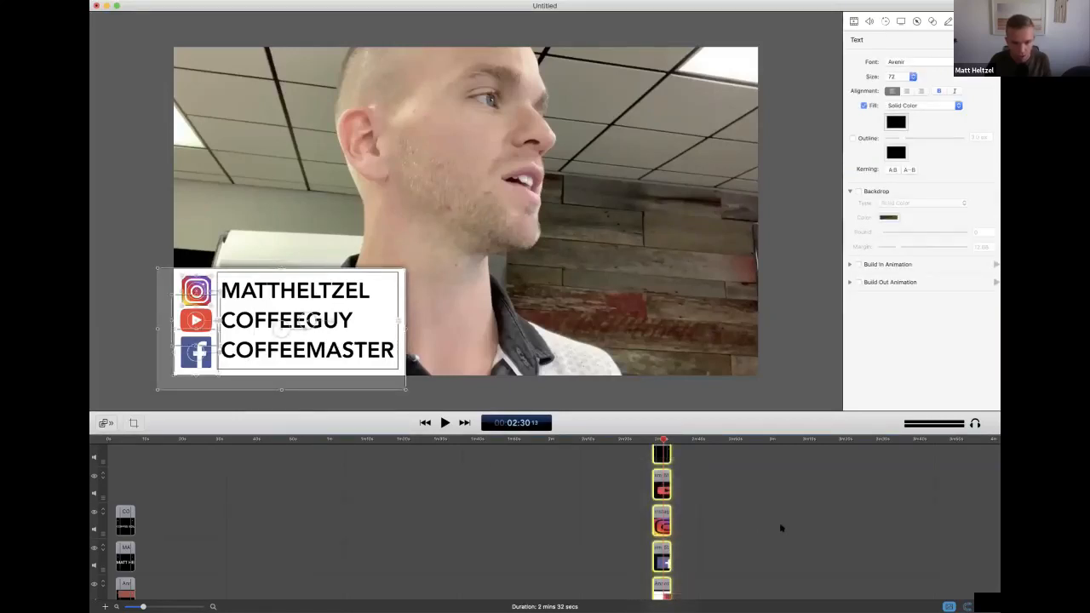
{"action": "left_click", "coordinate": [679, 474]}
{"action": "left_click_drag", "start_coordinate": [692, 486], "coordinate": [622, 595]}
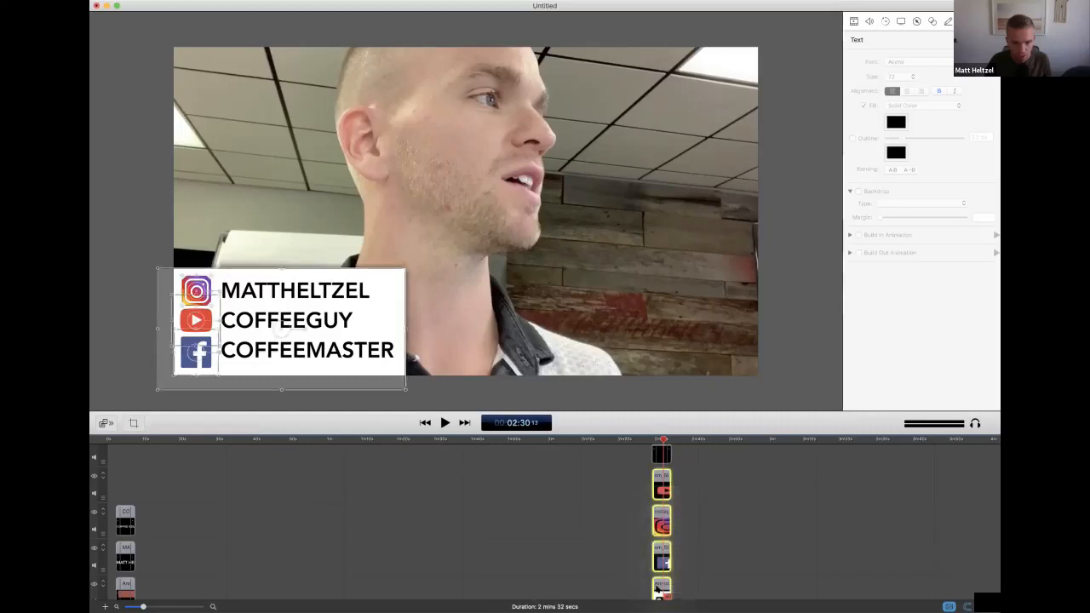
{"action": "right_click", "coordinate": [657, 587]}
{"action": "left_click", "coordinate": [825, 535]}
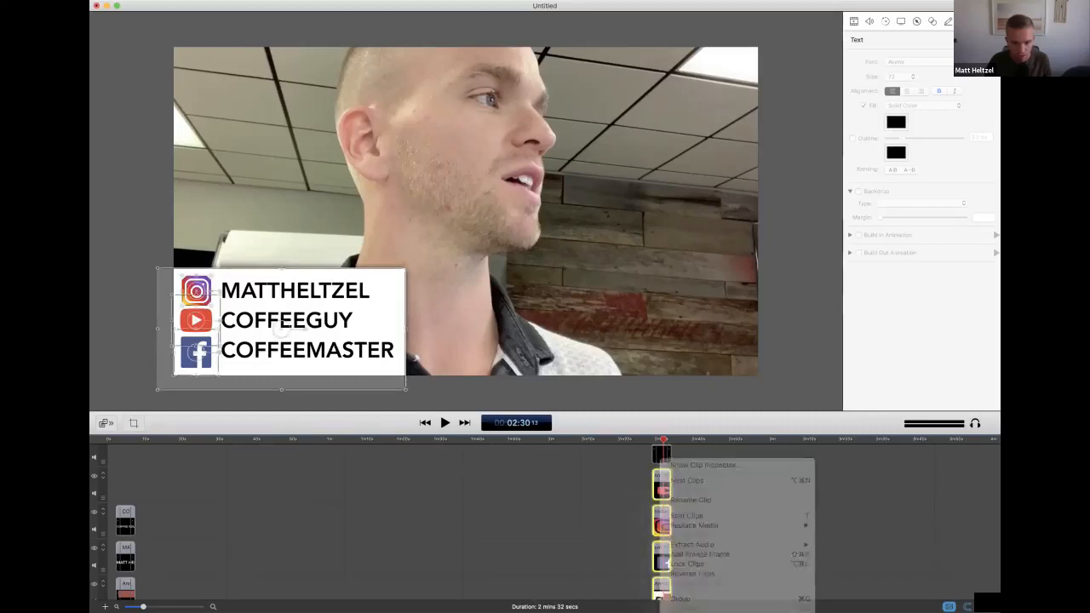
Play the video from about 2:25 to the end to check the social media panel's transitions
{"action": "left_click_drag", "start_coordinate": [648, 440], "coordinate": [645, 440]}
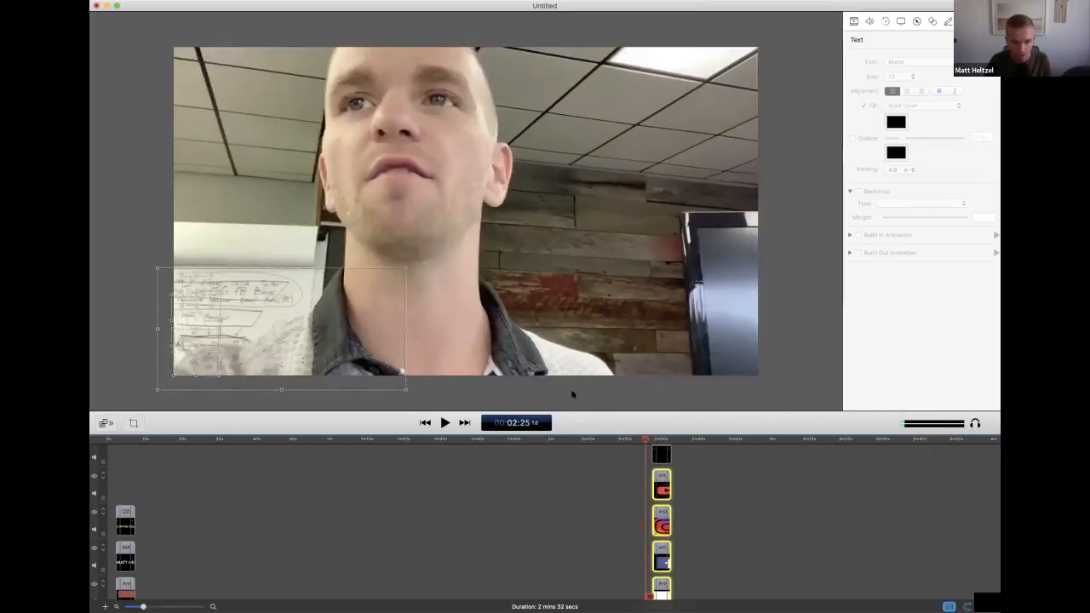
{"action": "left_click", "coordinate": [572, 395]}
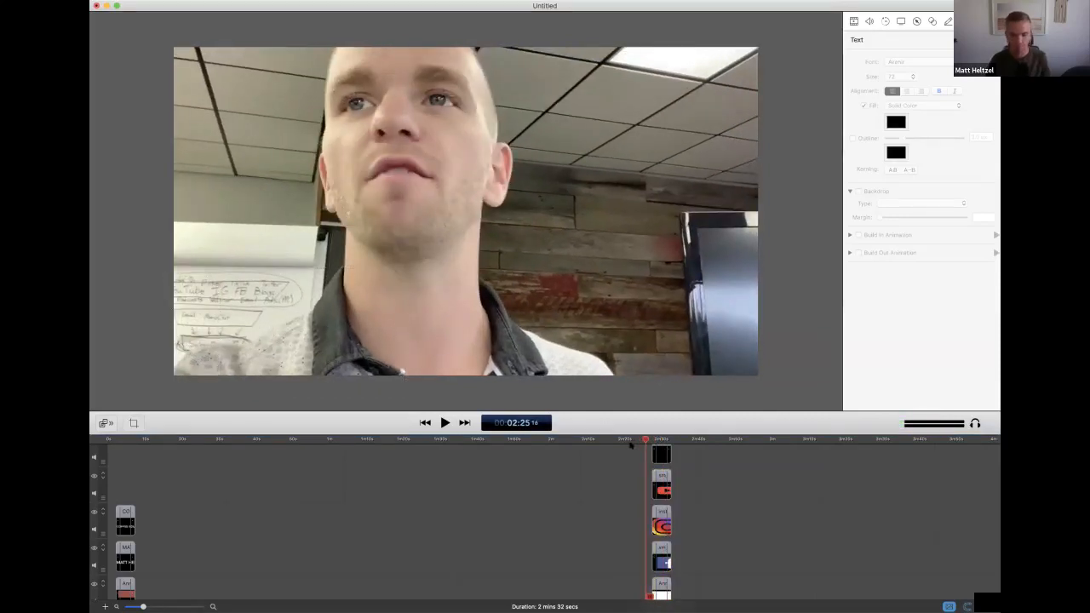
{"action": "key", "text": "space"}
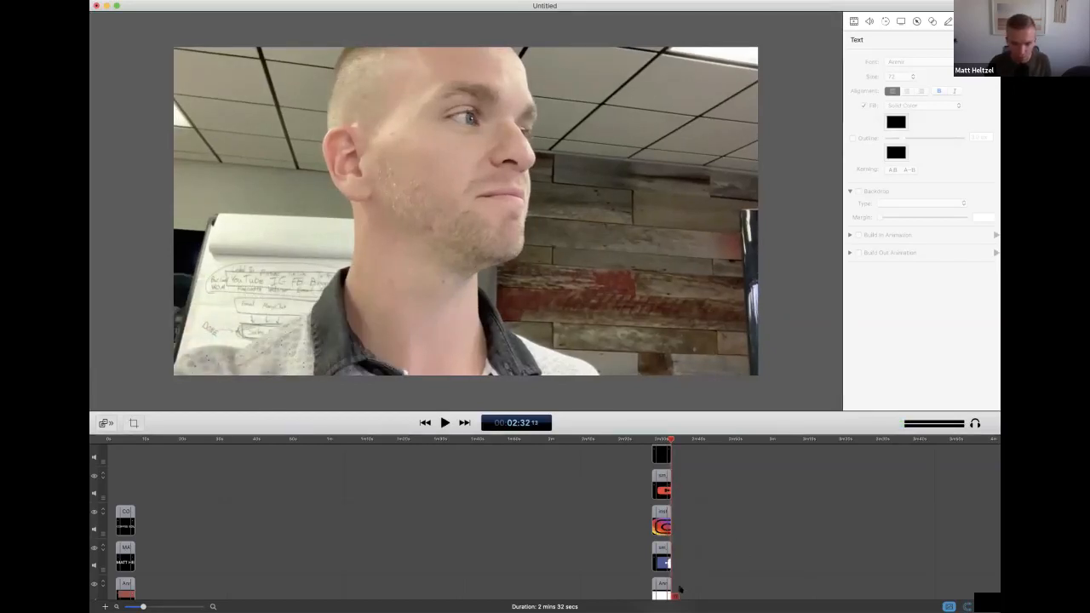
Remove the ending transitions from all the social media panel clips, including the handle text
{"action": "left_click_drag", "start_coordinate": [679, 590], "coordinate": [652, 445]}
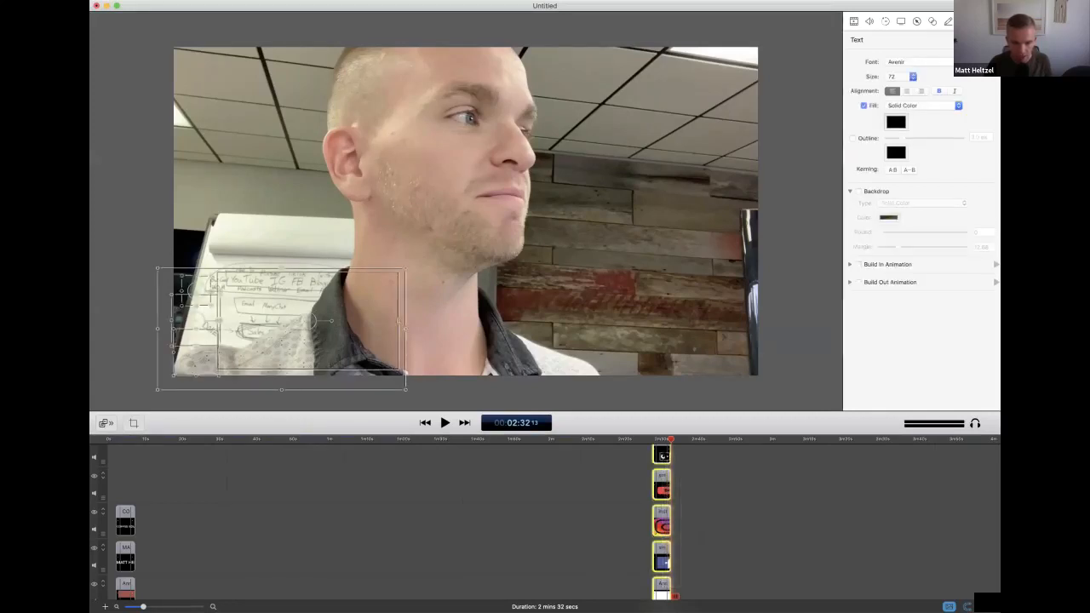
{"action": "right_click", "coordinate": [661, 449]}
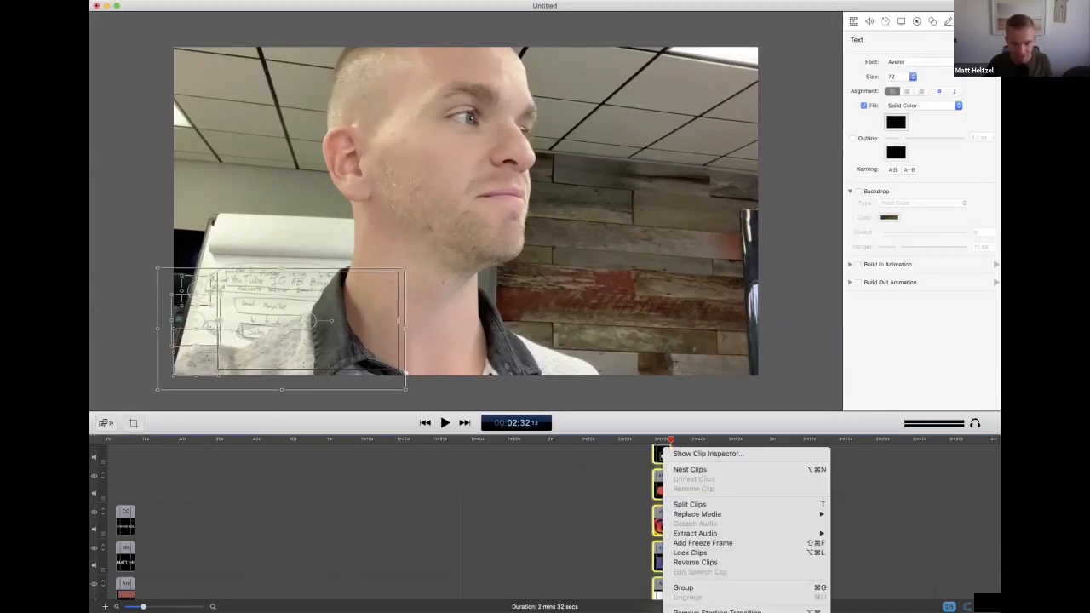
{"action": "left_click", "coordinate": [718, 612]}
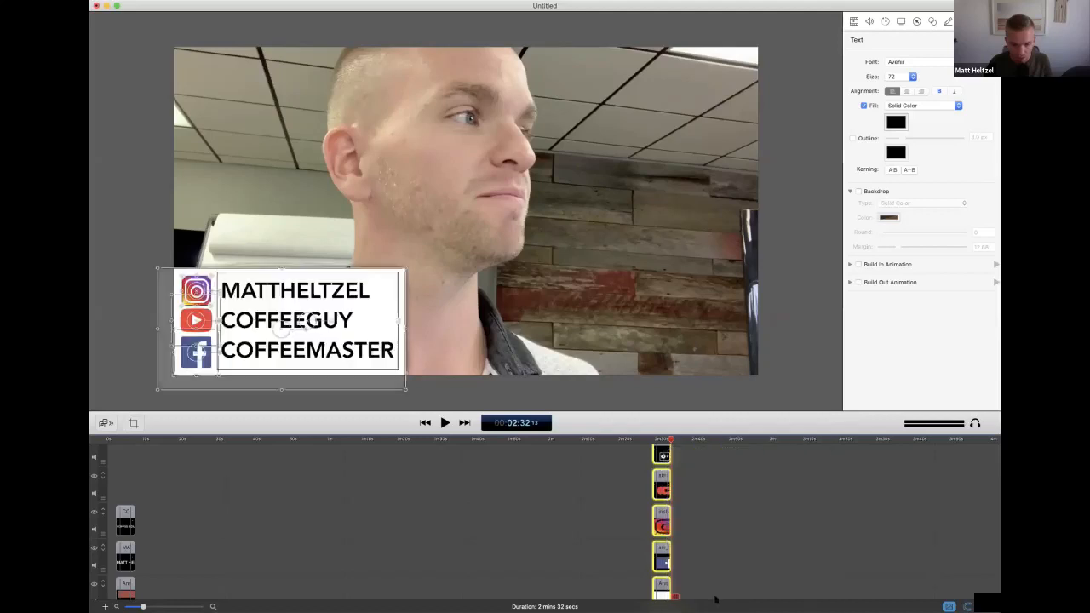
{"action": "left_click", "coordinate": [576, 477]}
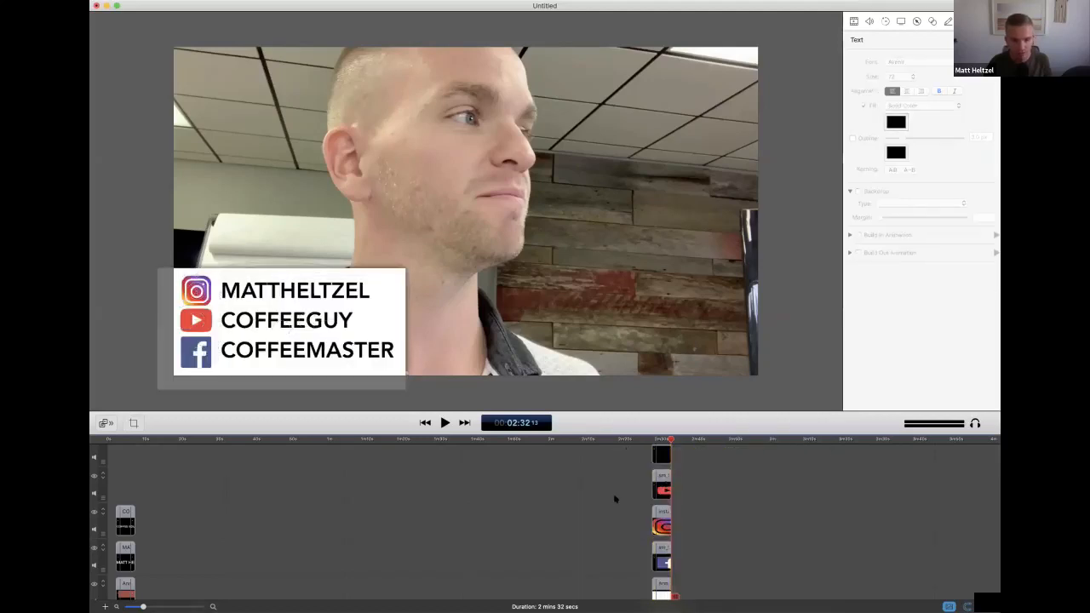
Save the project to the Desktop as SCREENFLOWEXAMPLE
{"action": "scroll", "coordinate": [615, 499], "scroll_direction": "down", "scroll_amount": 3}
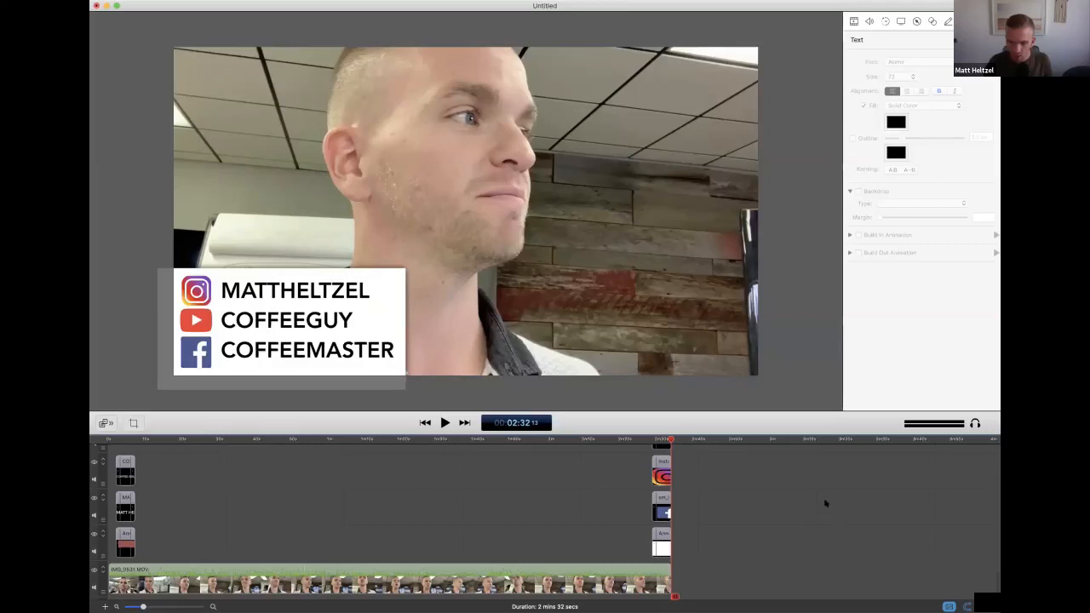
{"action": "scroll", "coordinate": [743, 518], "scroll_direction": "up", "scroll_amount": 3}
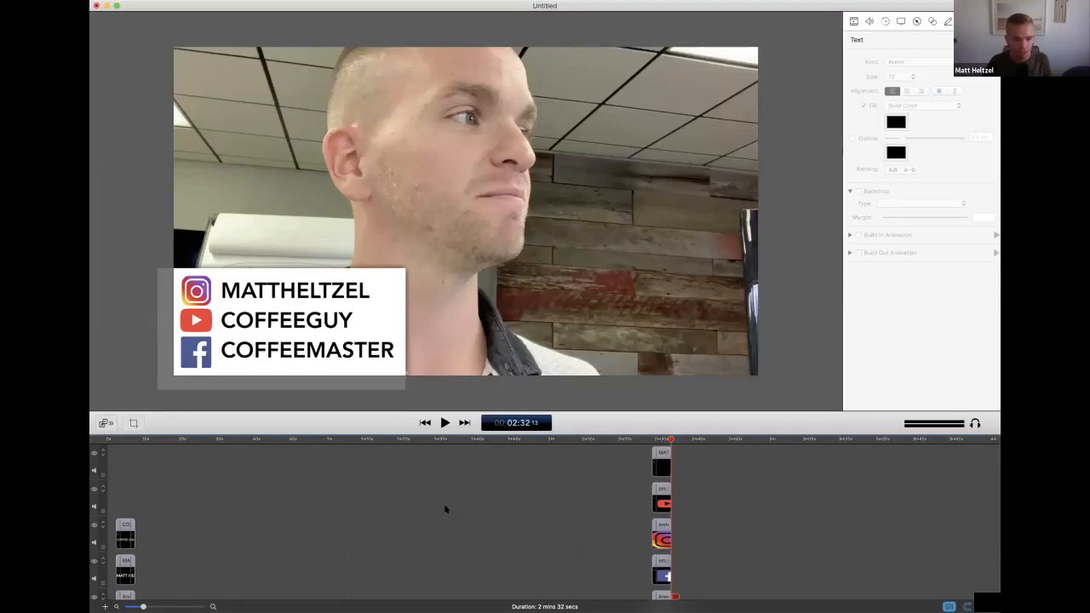
{"action": "key", "text": "super+s"}
{"action": "type", "text": "SC"}
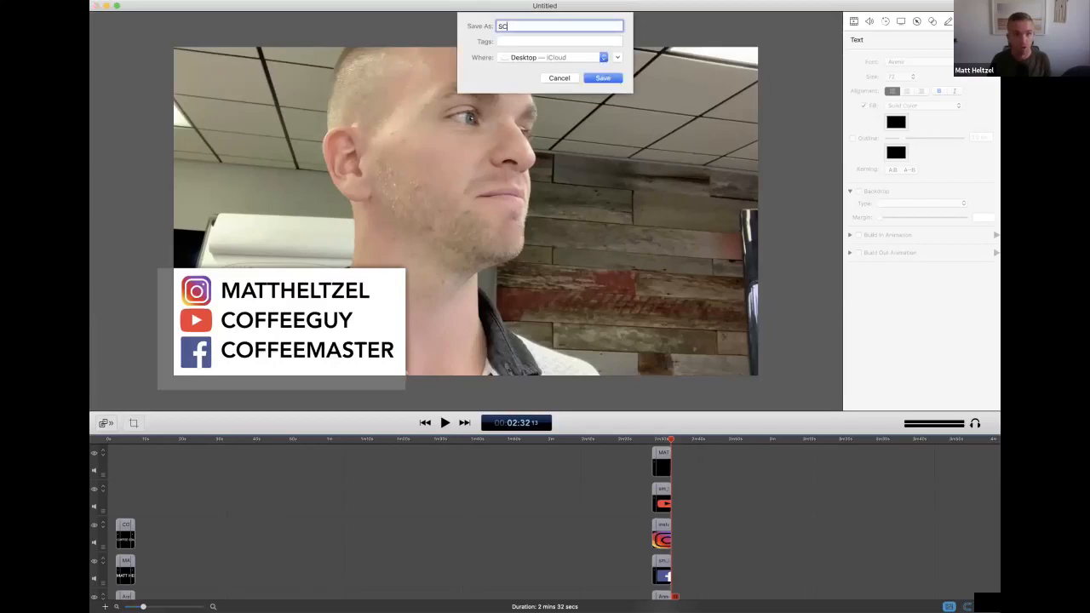
{"action": "type", "text": "REENFLOWEXAMPLE"}
{"action": "key", "text": "Return"}
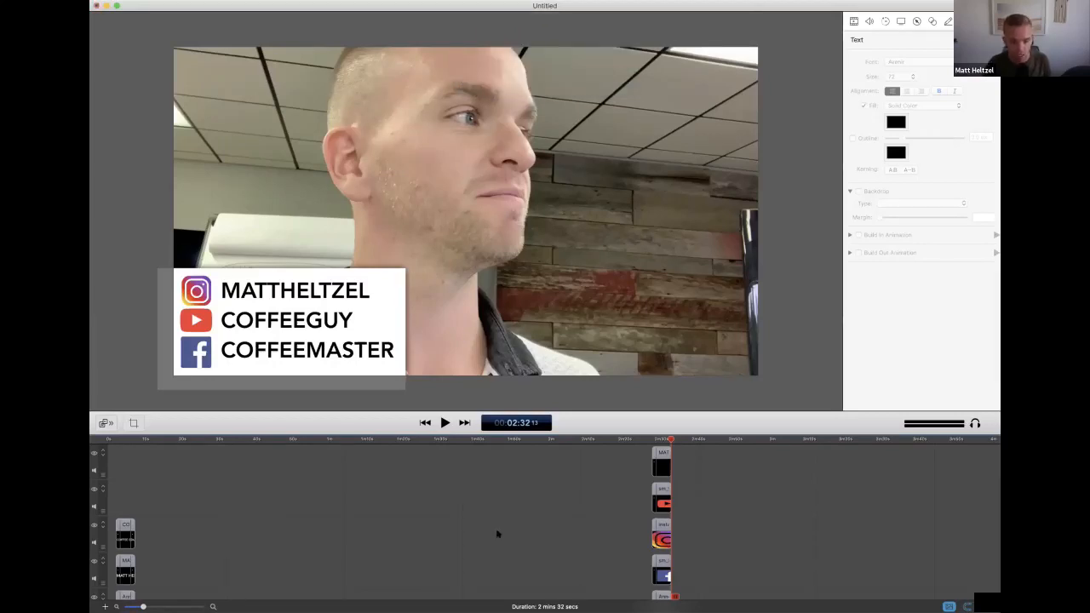
{"action": "scroll", "coordinate": [497, 534], "scroll_direction": "down", "scroll_amount": 5}
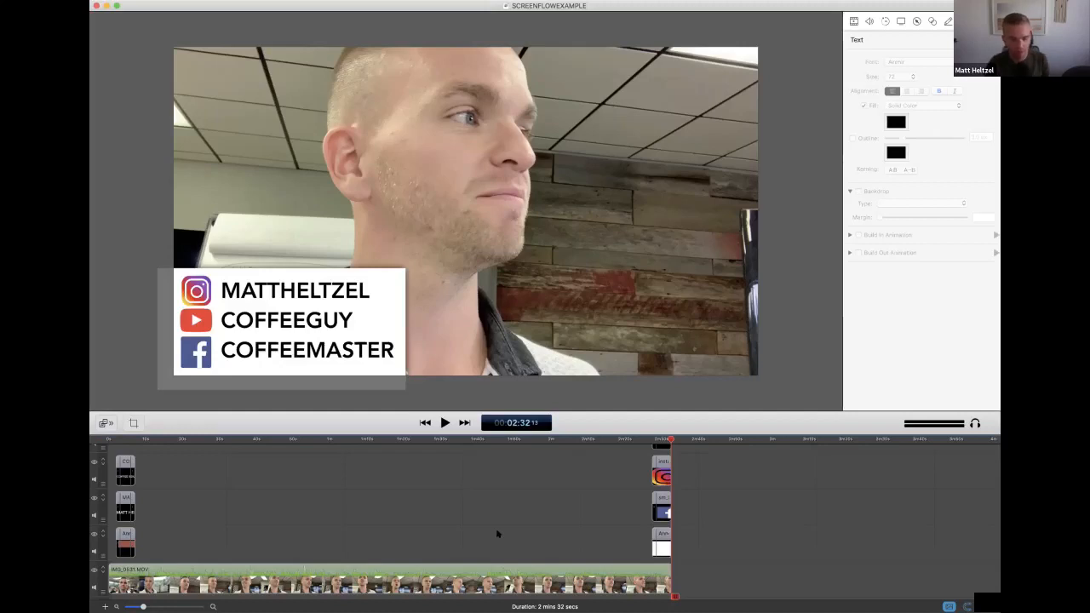
{"action": "scroll", "coordinate": [548, 547], "scroll_direction": "down", "scroll_amount": 3}
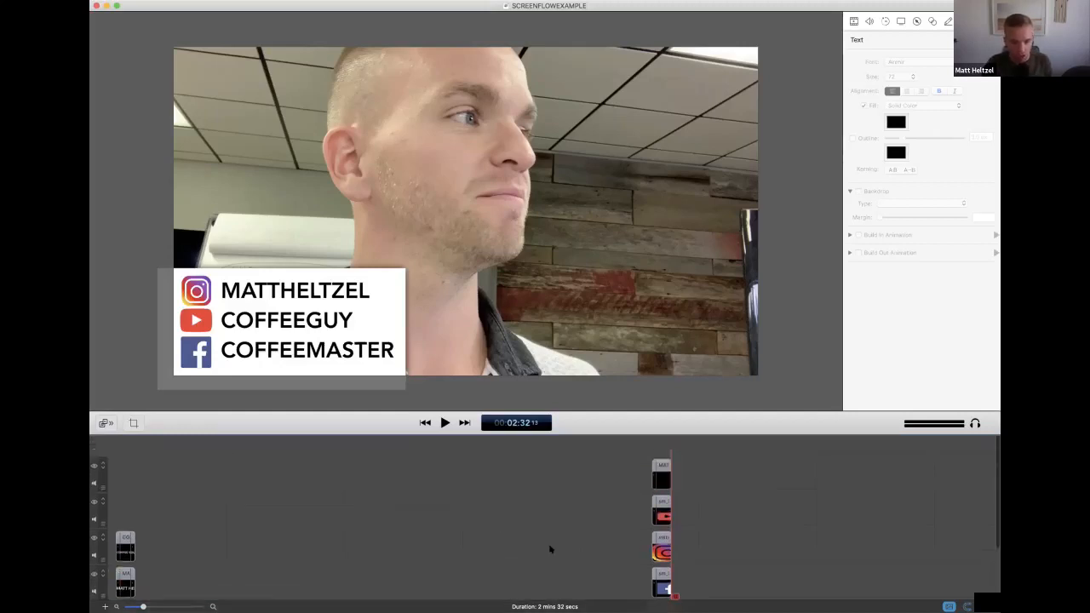
{"action": "scroll", "coordinate": [549, 549], "scroll_direction": "up", "scroll_amount": 3}
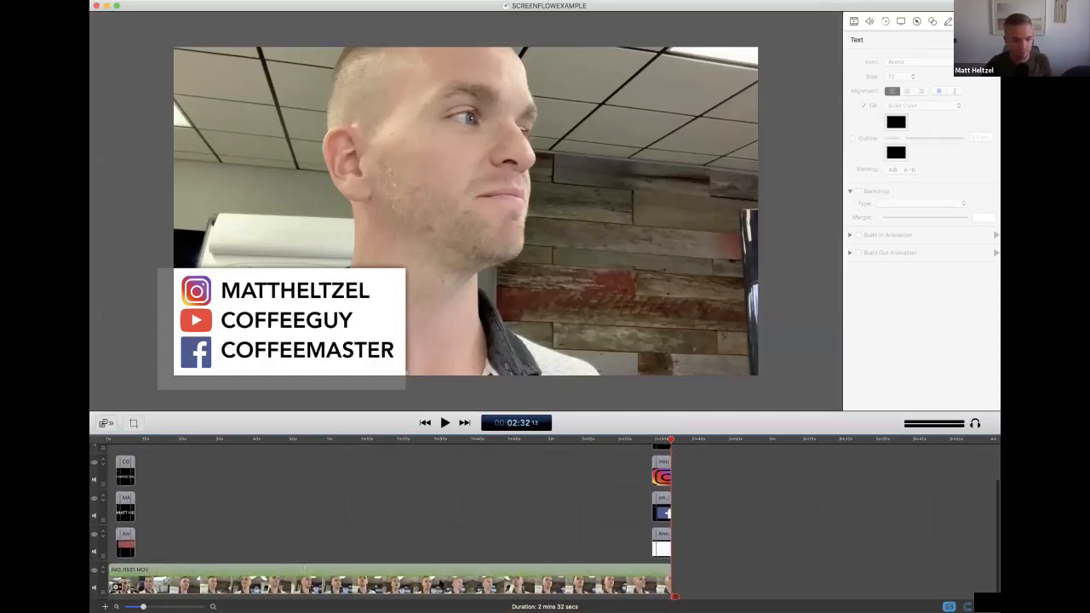
{"action": "scroll", "coordinate": [117, 585], "scroll_direction": "down", "scroll_amount": 1}
{"action": "scroll", "coordinate": [499, 494], "scroll_direction": "up", "scroll_amount": 5}
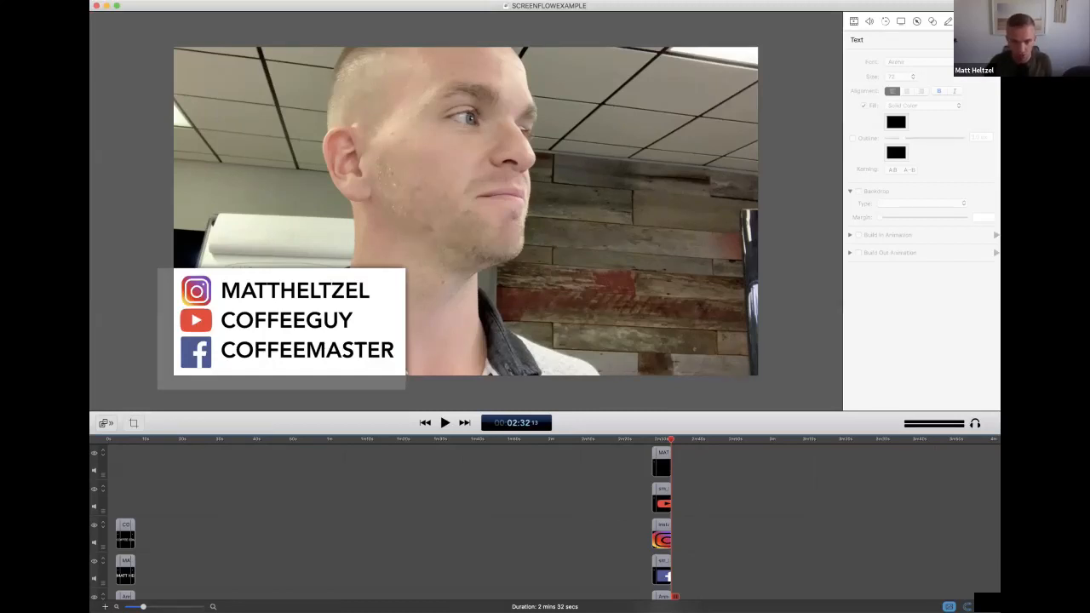
{"action": "left_click", "coordinate": [453, 380]}
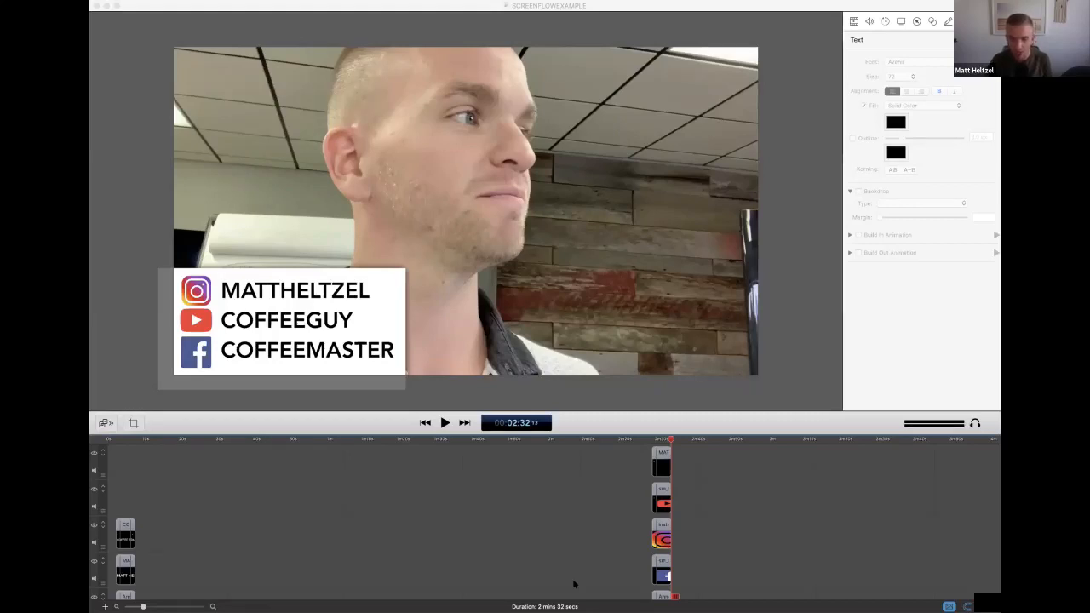
{"action": "left_click", "coordinate": [759, 521]}
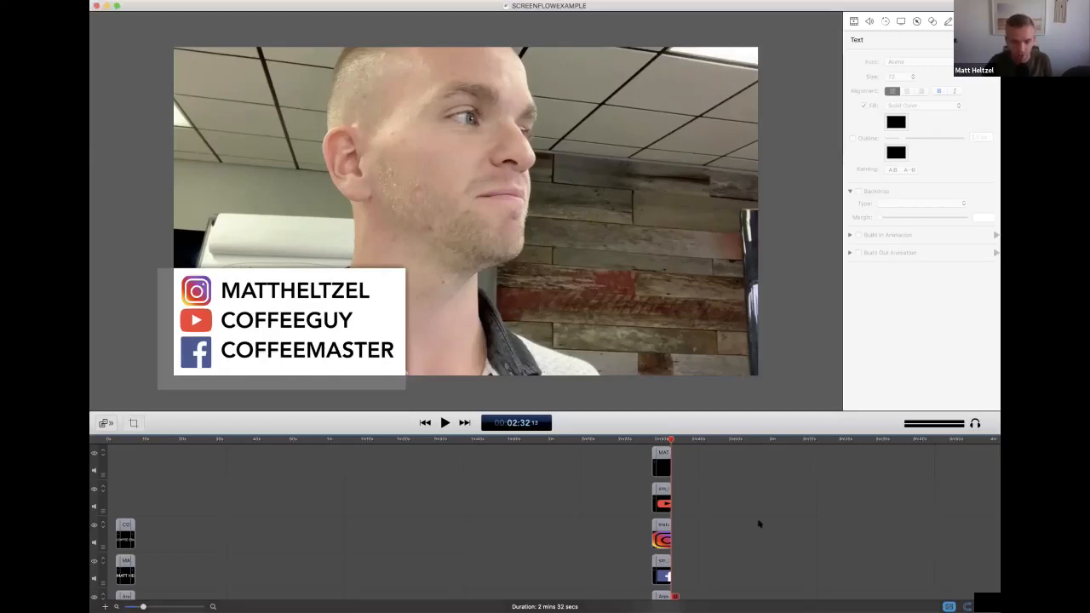
{"action": "scroll", "coordinate": [715, 575], "scroll_direction": "down", "scroll_amount": 1}
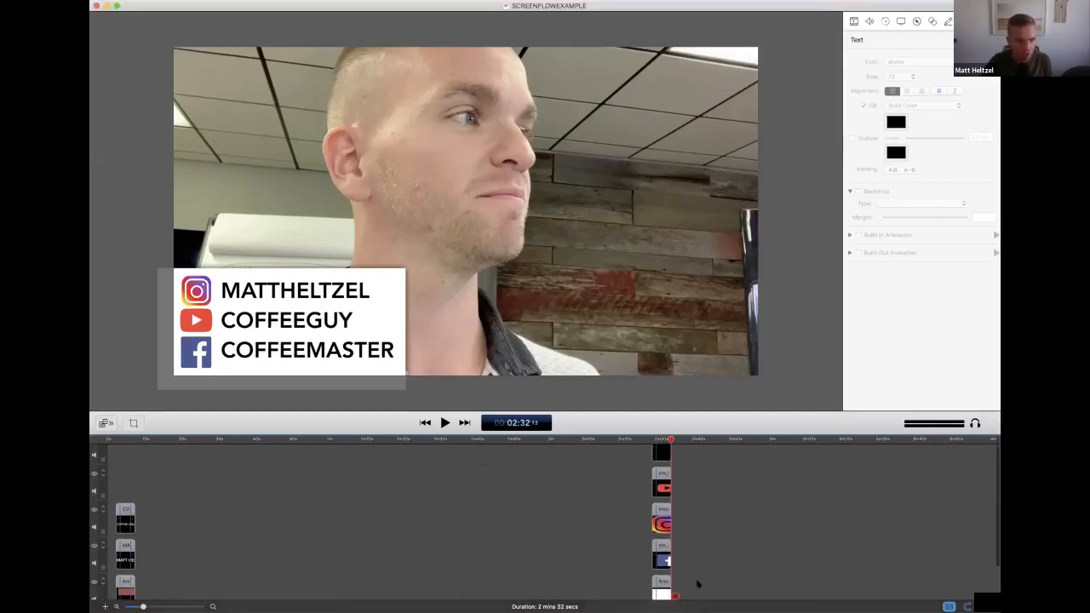
{"action": "left_click_drag", "start_coordinate": [699, 582], "coordinate": [121, 452]}
{"action": "left_click", "coordinate": [297, 523]}
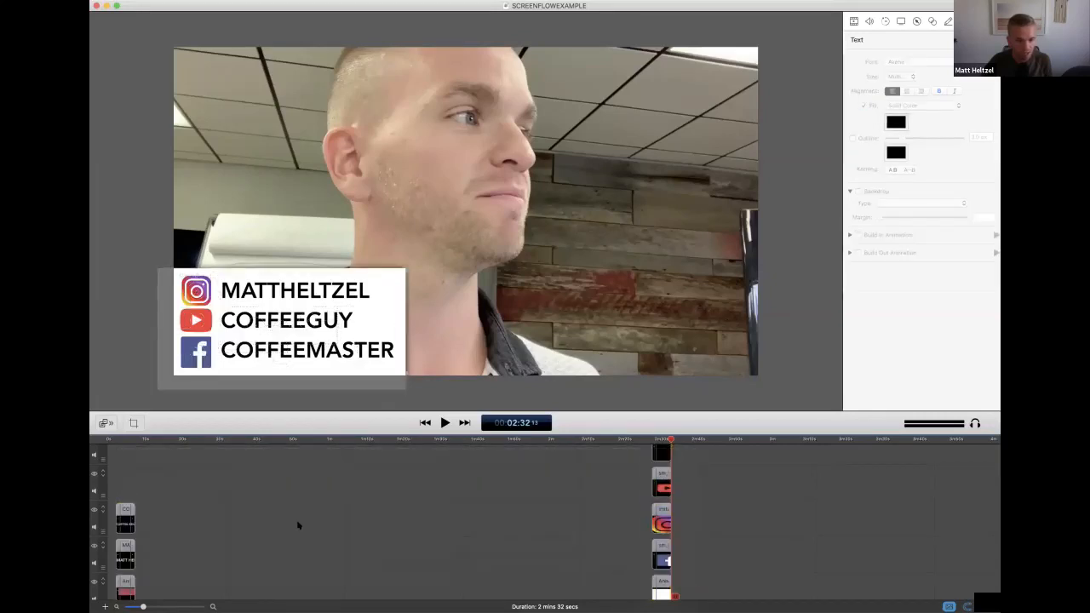
Enlarge the timeline area until the main video and all the overlay tracks fit in it
{"action": "scroll", "coordinate": [297, 523], "scroll_direction": "down", "scroll_amount": 3}
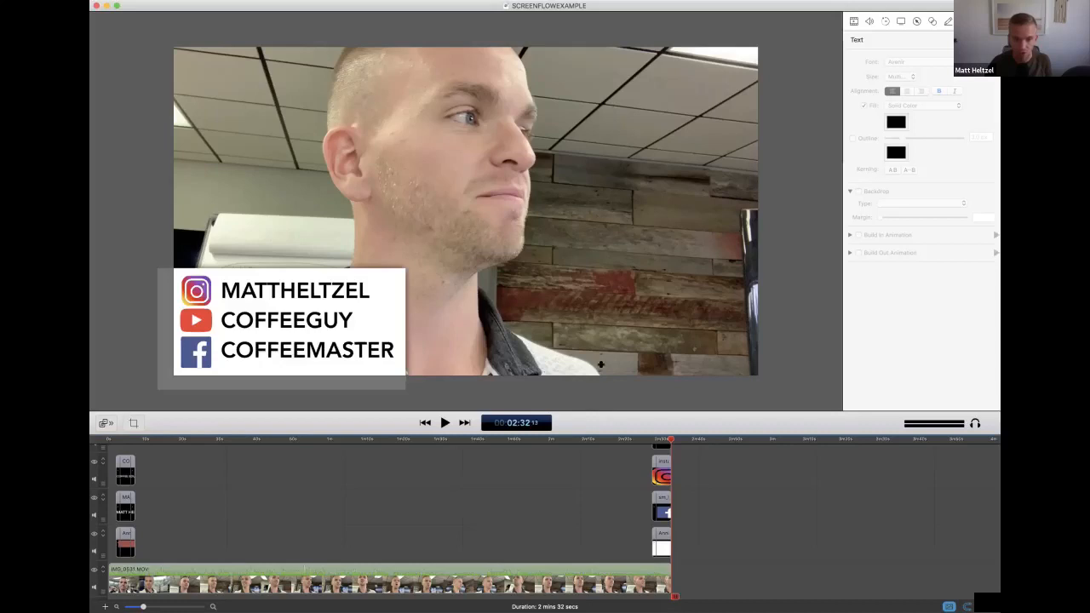
{"action": "left_click_drag", "start_coordinate": [605, 411], "coordinate": [605, 339]}
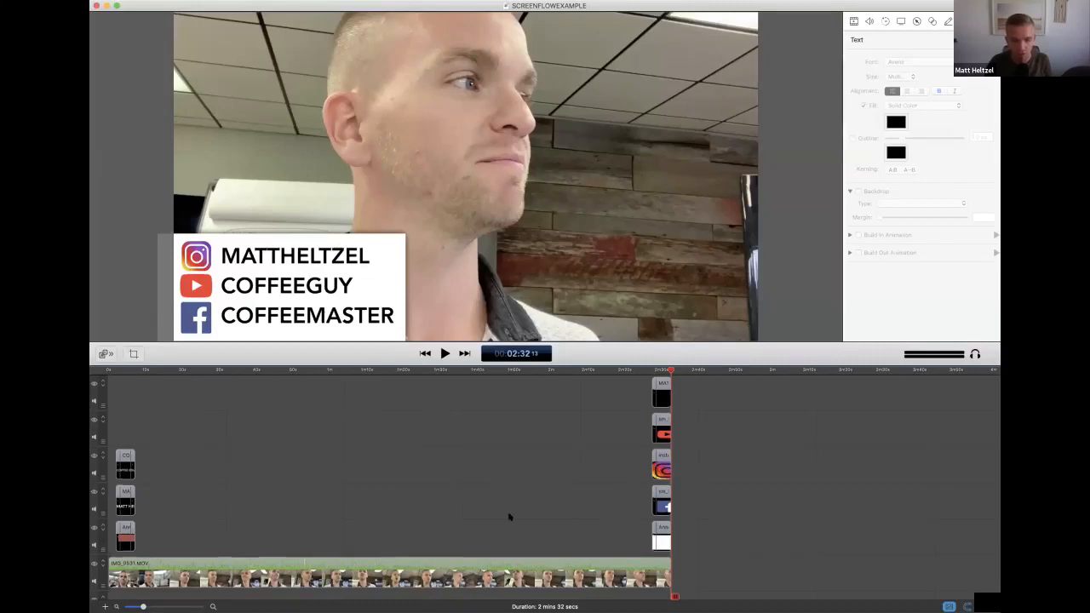
{"action": "scroll", "coordinate": [509, 517], "scroll_direction": "up", "scroll_amount": 1}
{"action": "scroll", "coordinate": [509, 517], "scroll_direction": "down", "scroll_amount": 1}
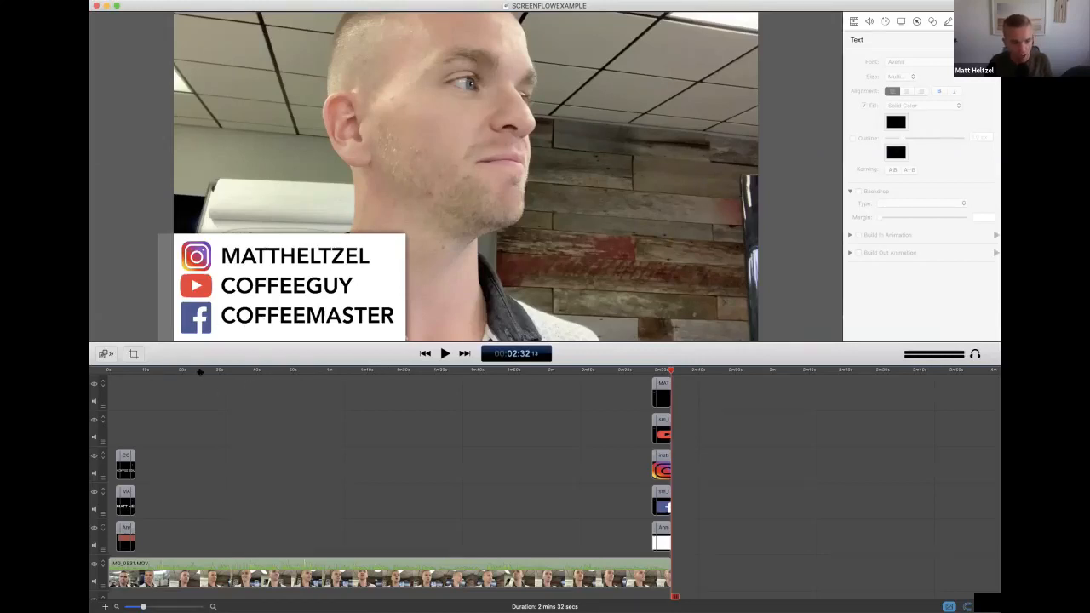
Play a short stretch of the video from about 16 seconds, then return the playhead to that point
{"action": "left_click", "coordinate": [168, 370]}
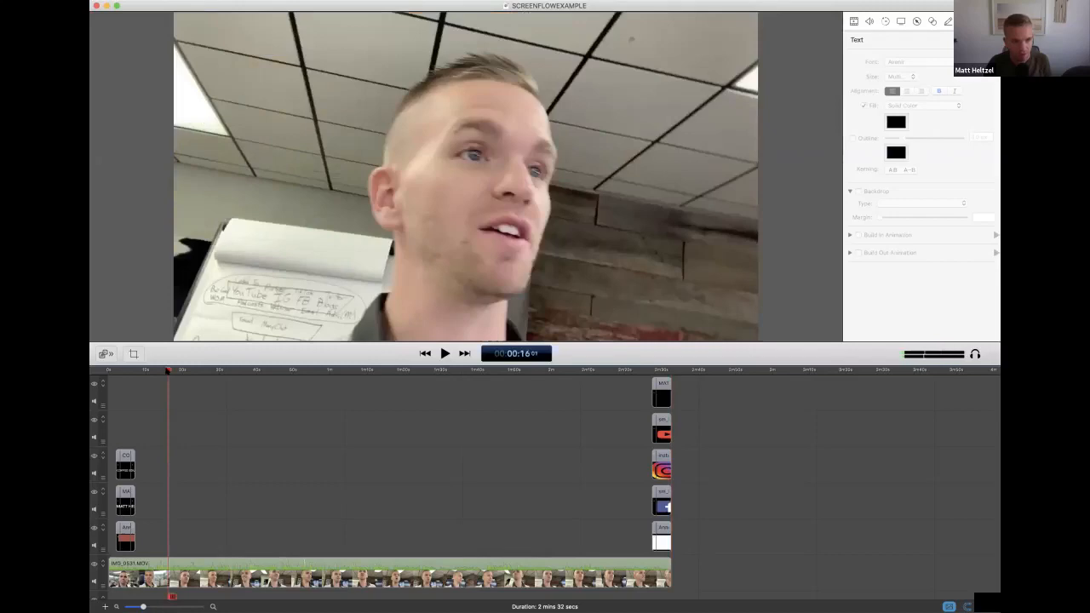
{"action": "key", "text": "space"}
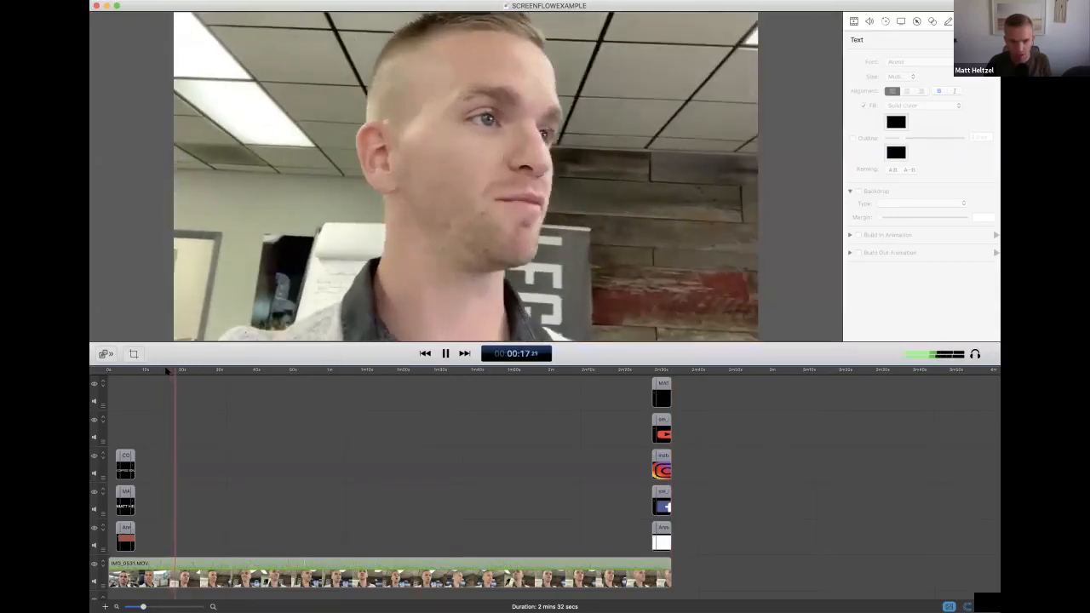
{"action": "left_click", "coordinate": [167, 370]}
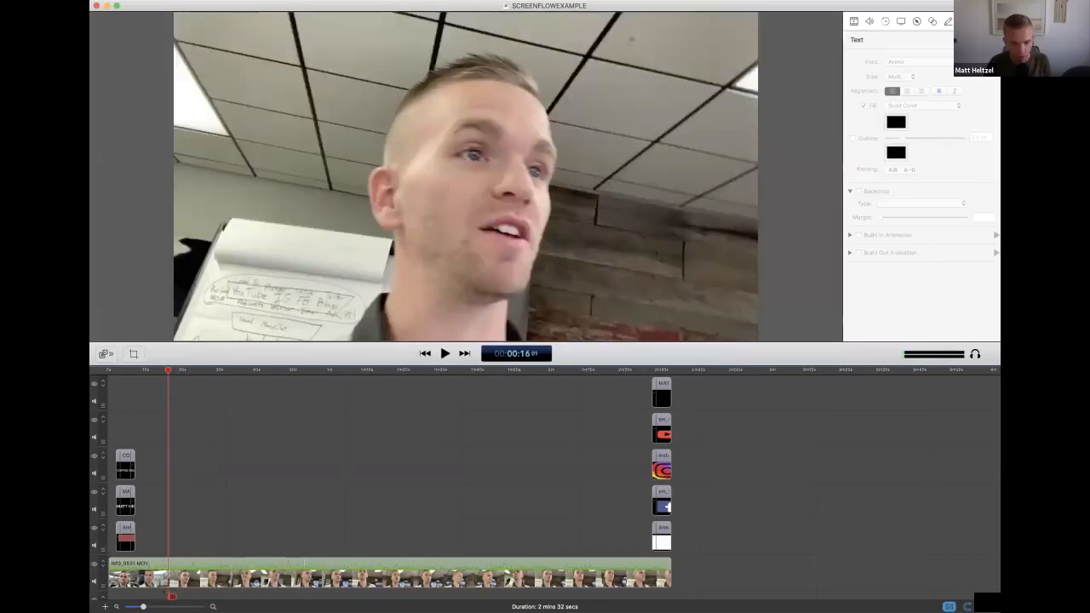
{"action": "left_click_drag", "start_coordinate": [757, 536], "coordinate": [681, 456]}
{"action": "left_click", "coordinate": [663, 385]}
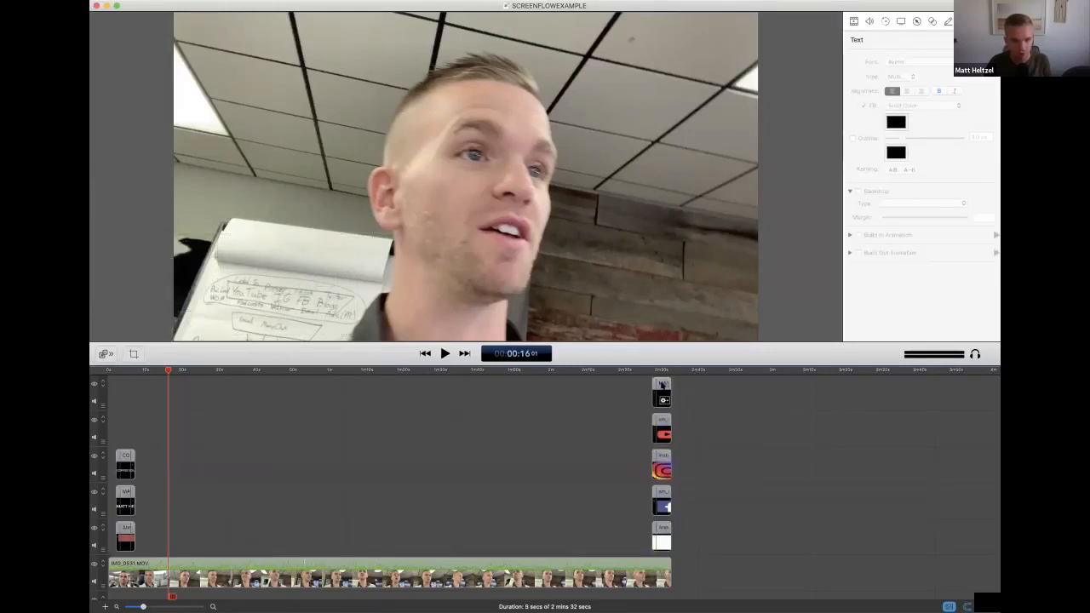
{"action": "left_click_drag", "start_coordinate": [663, 385], "coordinate": [717, 385]}
{"action": "left_click_drag", "start_coordinate": [668, 394], "coordinate": [662, 393]}
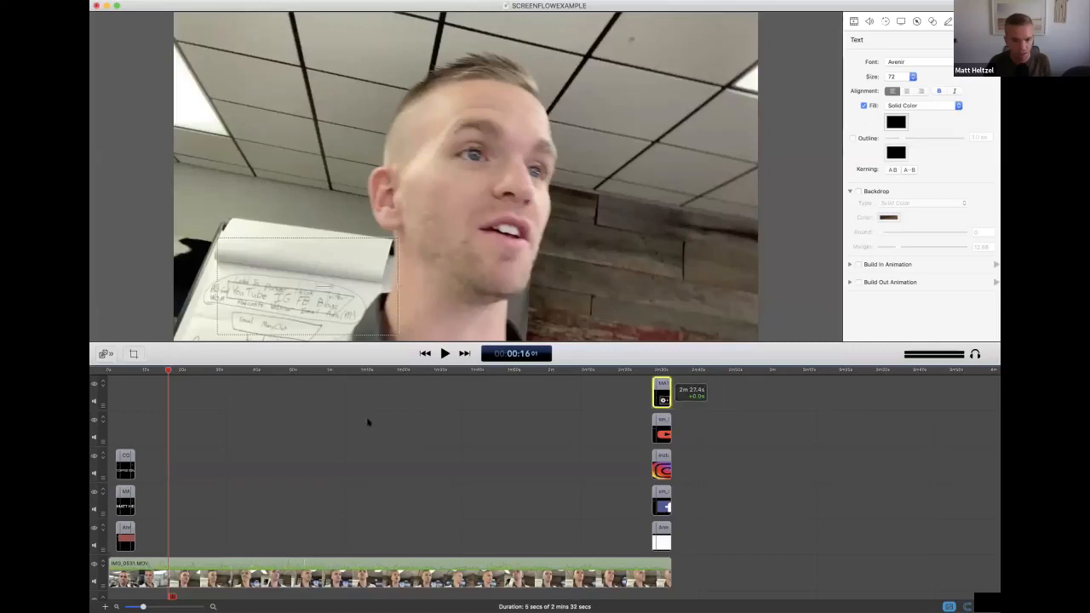
Move the lower-third subtitle text clip past the video's end and delete all the other title, logo and rectangle clips
{"action": "left_click_drag", "start_coordinate": [125, 464], "coordinate": [691, 456]}
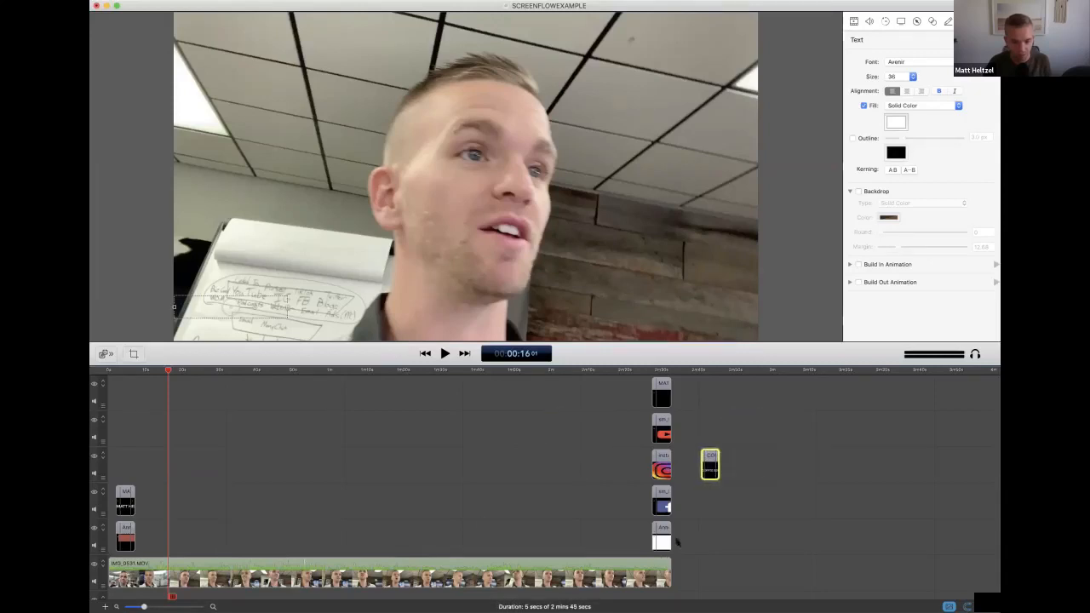
{"action": "left_click_drag", "start_coordinate": [676, 539], "coordinate": [112, 388]}
{"action": "key", "text": "Delete"}
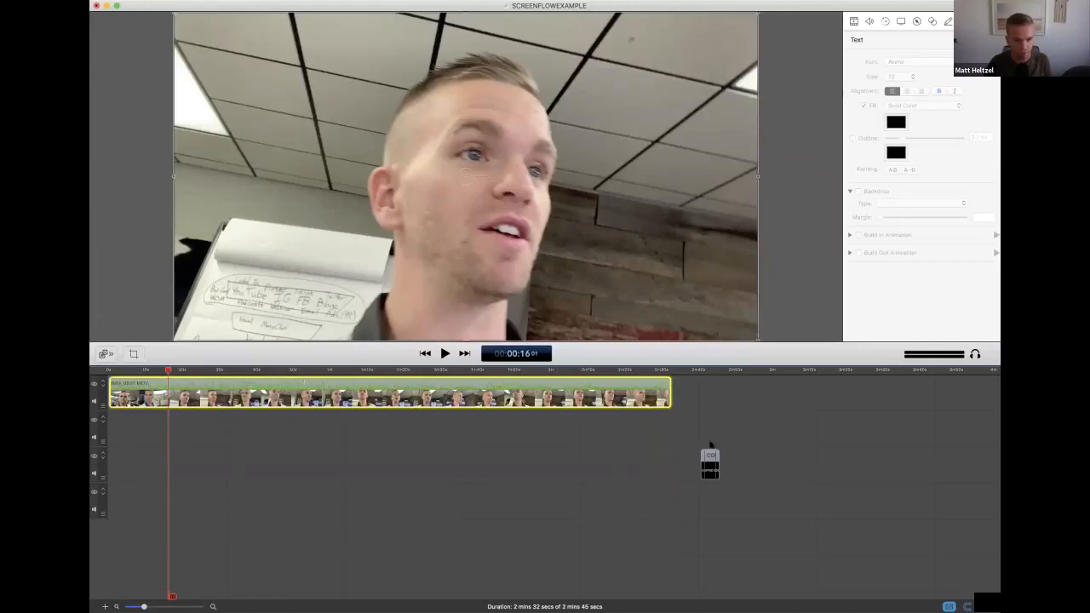
Put the remaining text clip on the upper track just past the video's end and move the main video to the track below
{"action": "left_click_drag", "start_coordinate": [712, 447], "coordinate": [699, 393]}
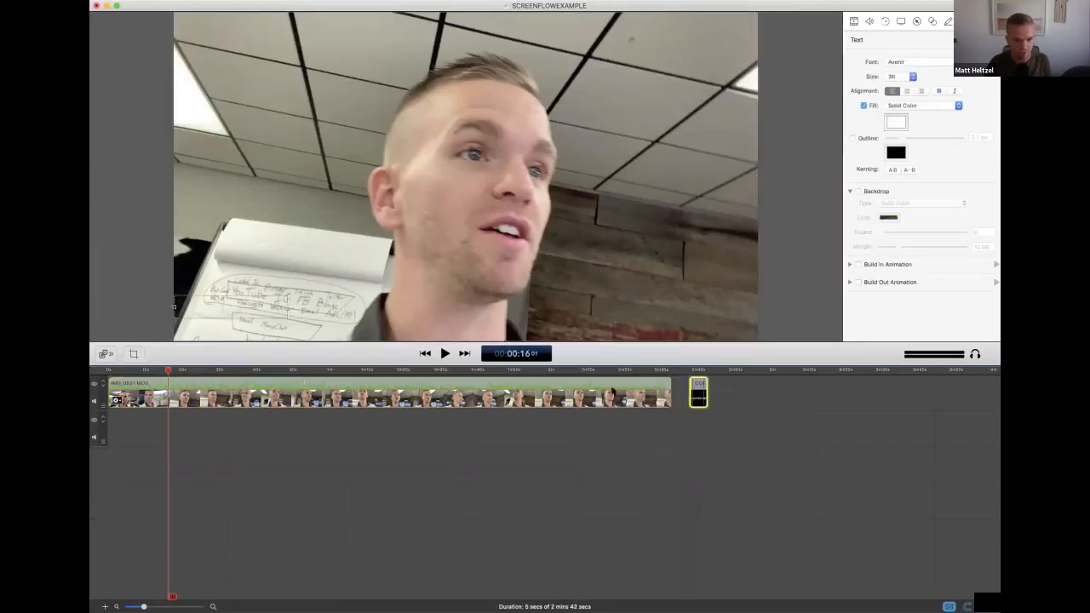
{"action": "left_click_drag", "start_coordinate": [612, 392], "coordinate": [610, 428]}
{"action": "left_click", "coordinate": [148, 409]}
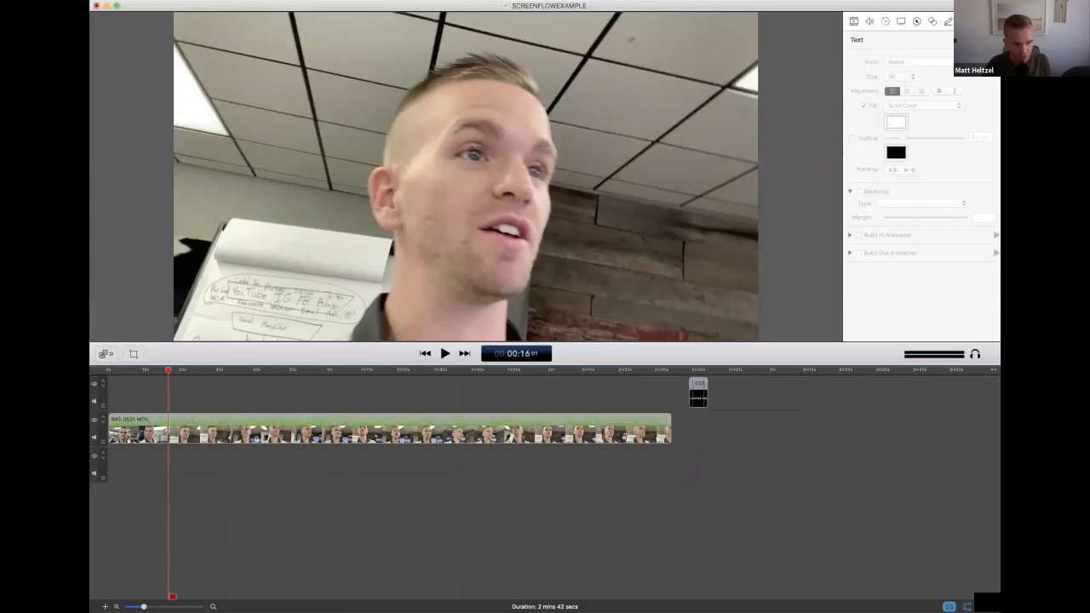
Play the main video at a closer timeline zoom from about 12 seconds to look for a starting cut point
{"action": "left_click_drag", "start_coordinate": [145, 607], "coordinate": [179, 606]}
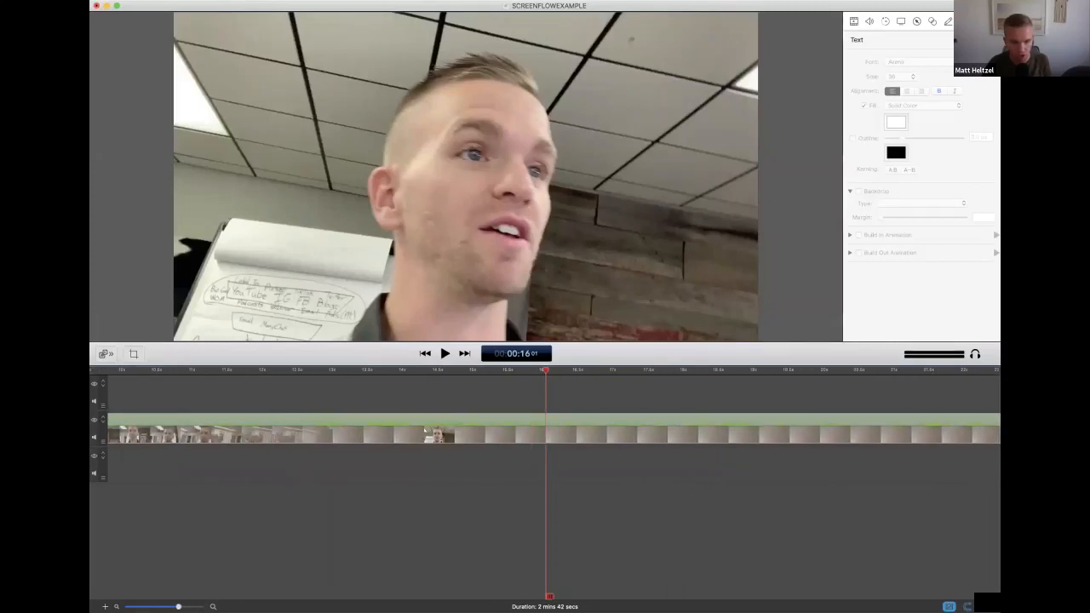
{"action": "key", "text": "space"}
{"action": "key", "text": "space"}
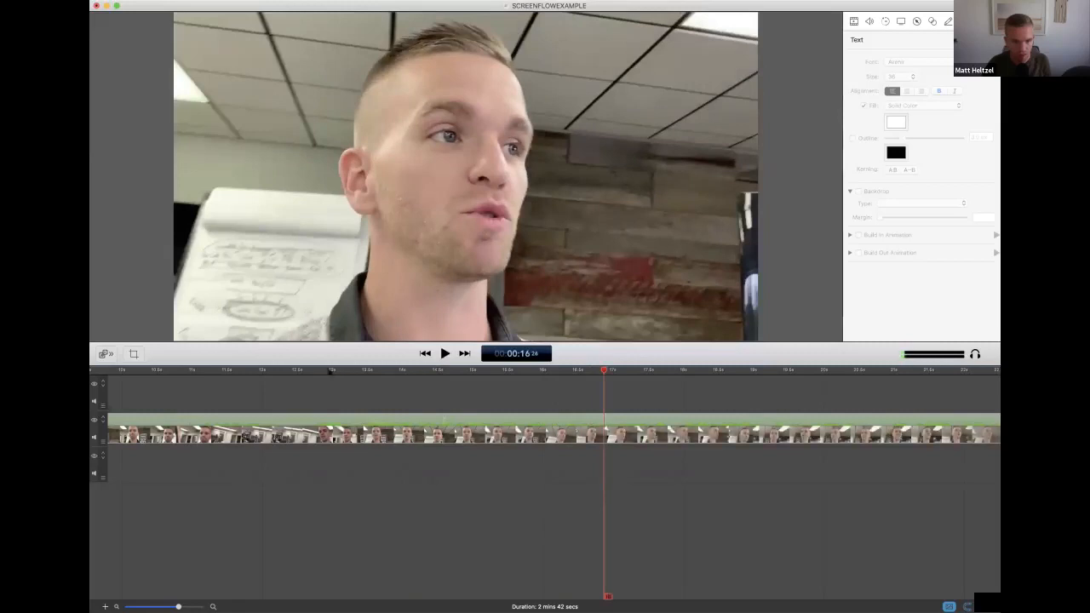
{"action": "left_click", "coordinate": [310, 372]}
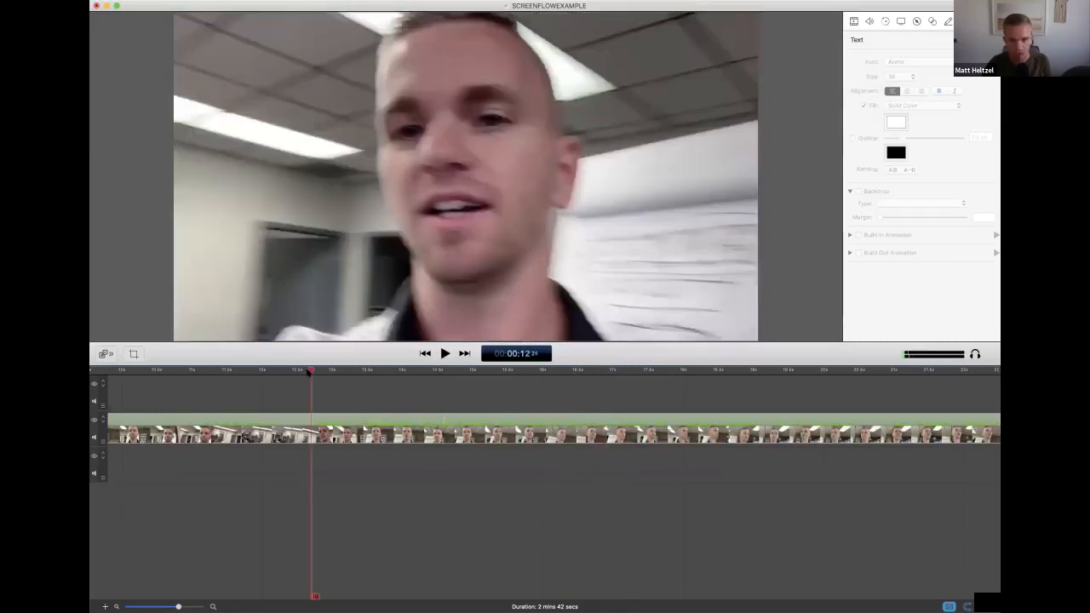
{"action": "key", "text": "space"}
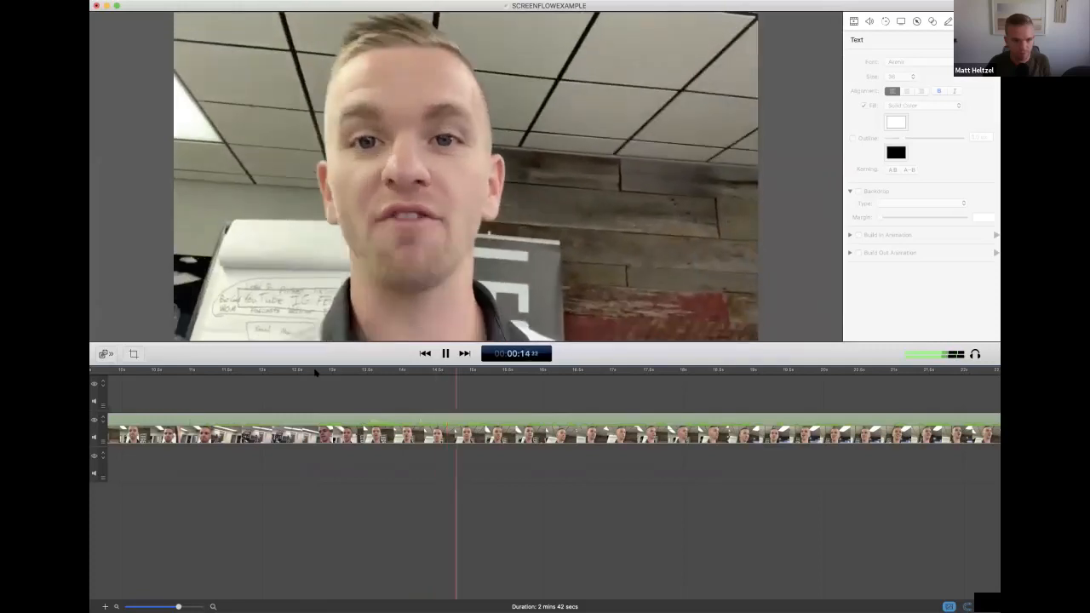
{"action": "key", "text": "space"}
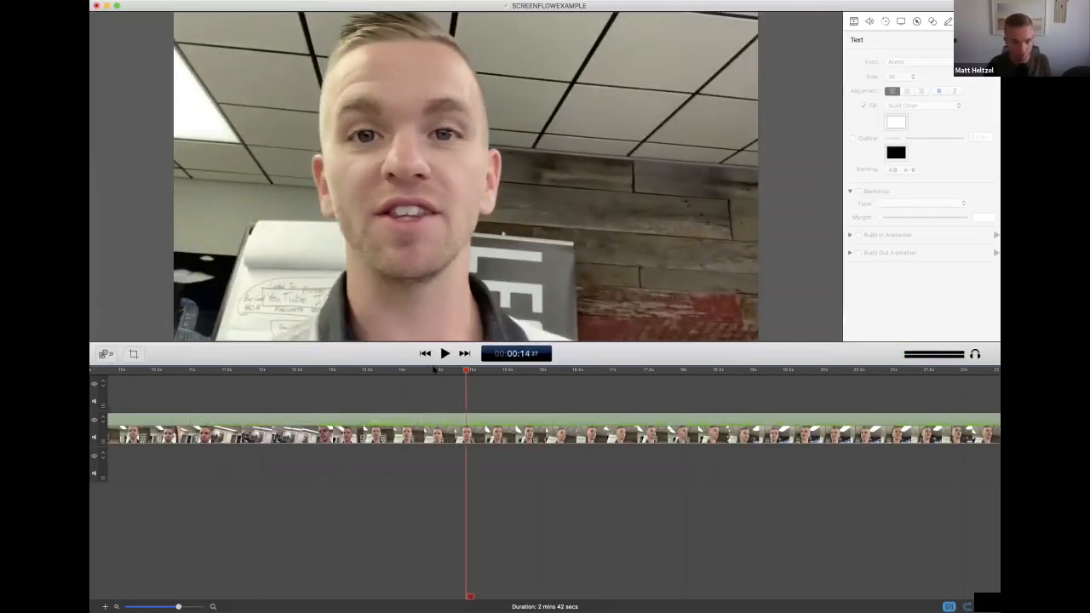
Replay the stretch between about 13 and 15 seconds to refine the cut point and leave the playhead at 13 seconds, frame 10
{"action": "left_click", "coordinate": [435, 370]}
{"action": "key", "text": "space"}
{"action": "key", "text": "space"}
{"action": "left_click", "coordinate": [419, 370]}
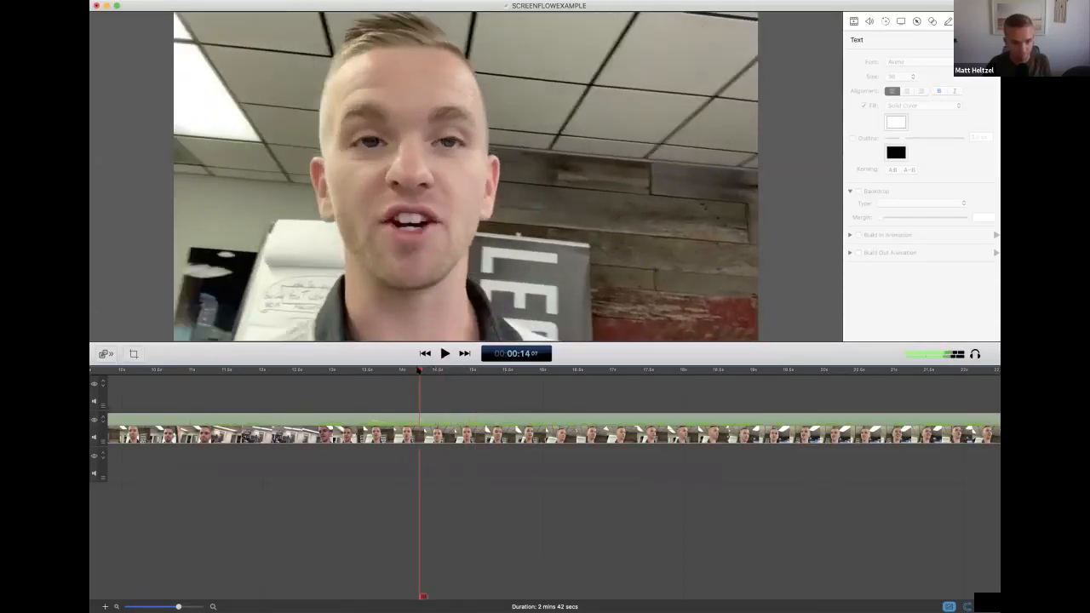
{"action": "key", "text": "space"}
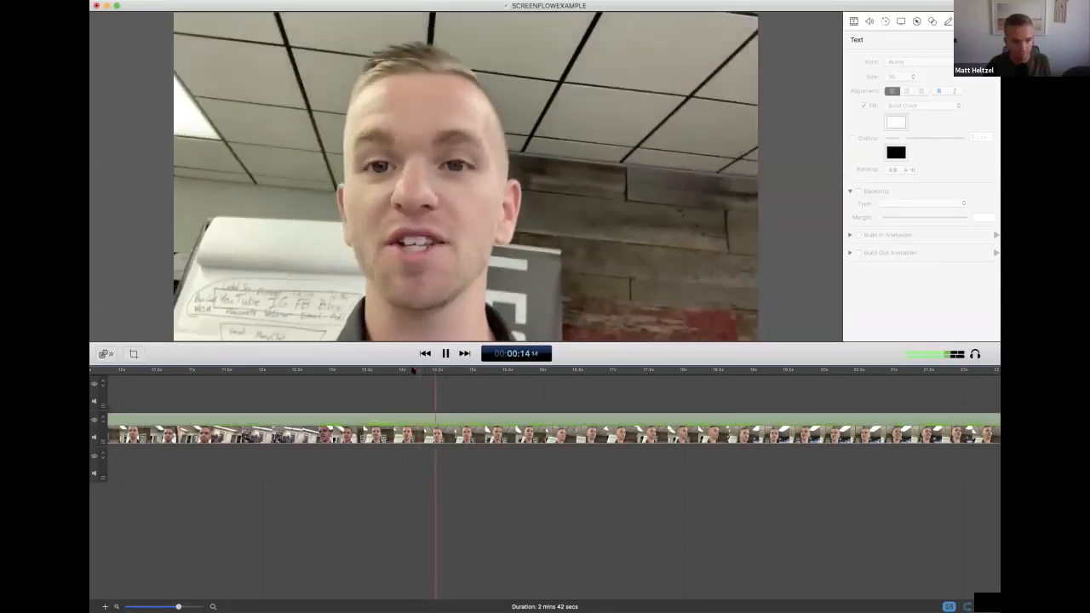
{"action": "left_click", "coordinate": [390, 369]}
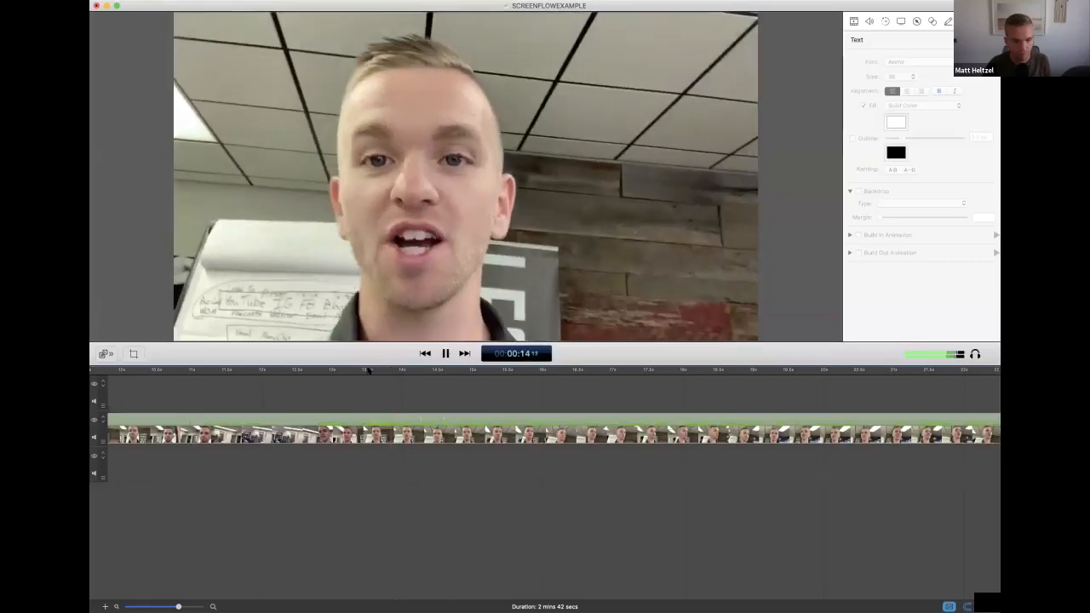
{"action": "left_click", "coordinate": [368, 370]}
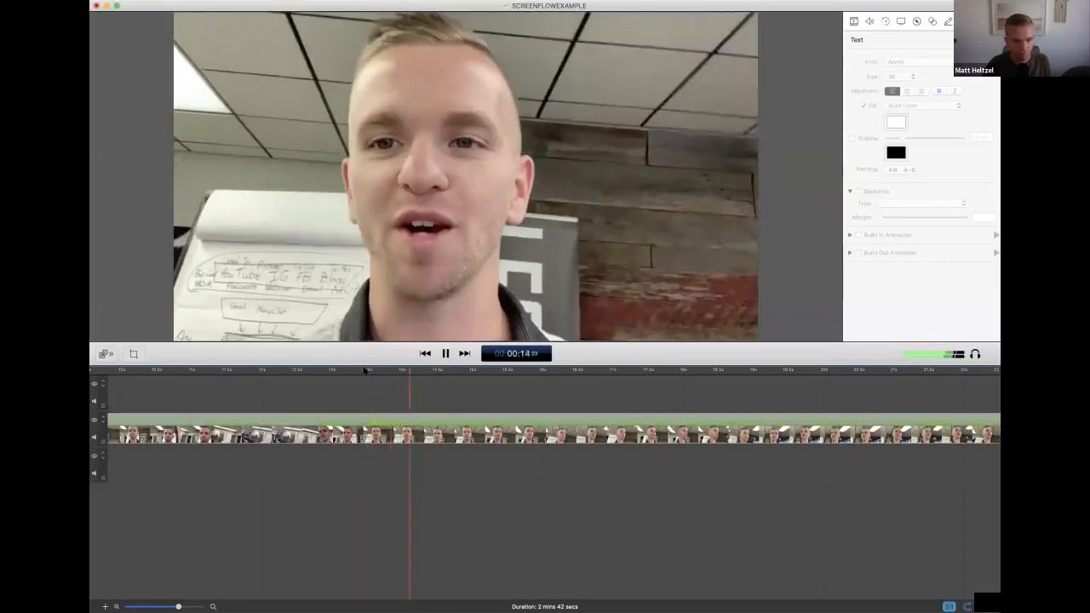
{"action": "left_click", "coordinate": [354, 370]}
{"action": "key", "text": "space"}
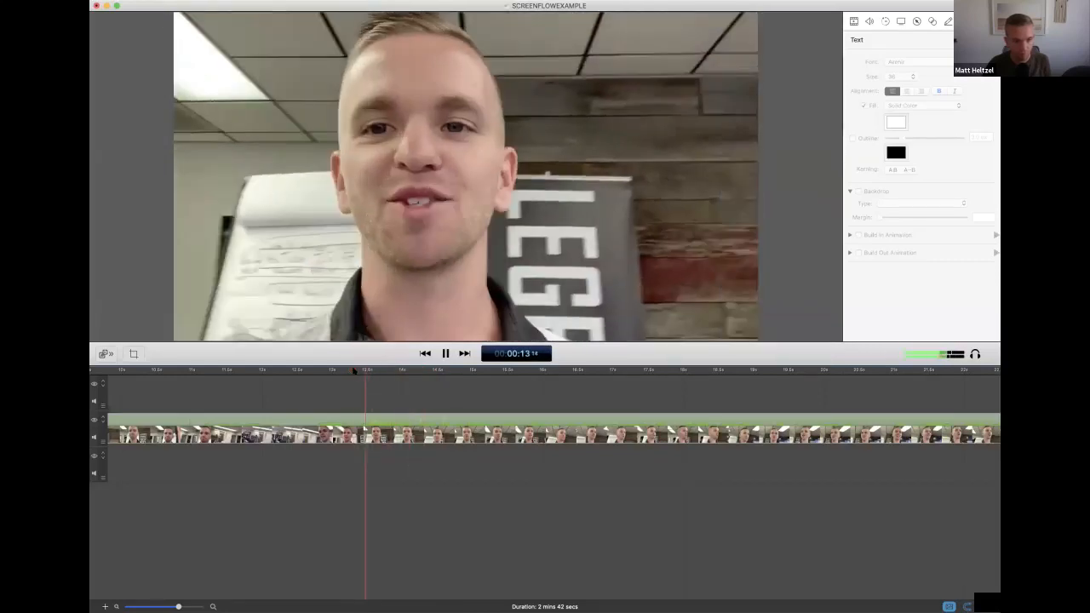
{"action": "left_click", "coordinate": [356, 371]}
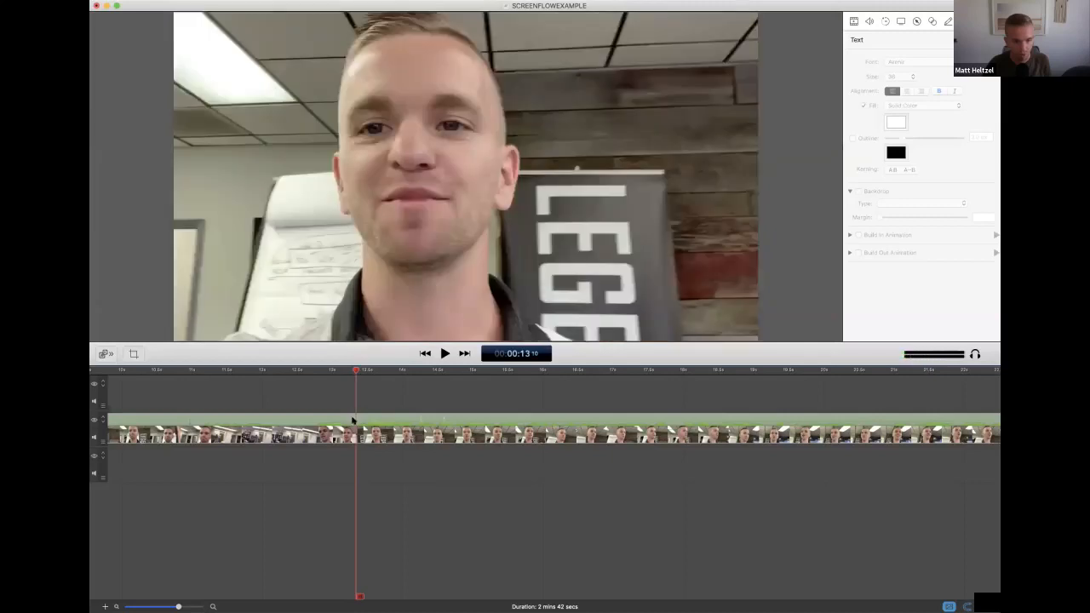
Split the main video clip at the playhead and delete the part before the cut
{"action": "left_click", "coordinate": [353, 420]}
{"action": "right_click", "coordinate": [353, 420]}
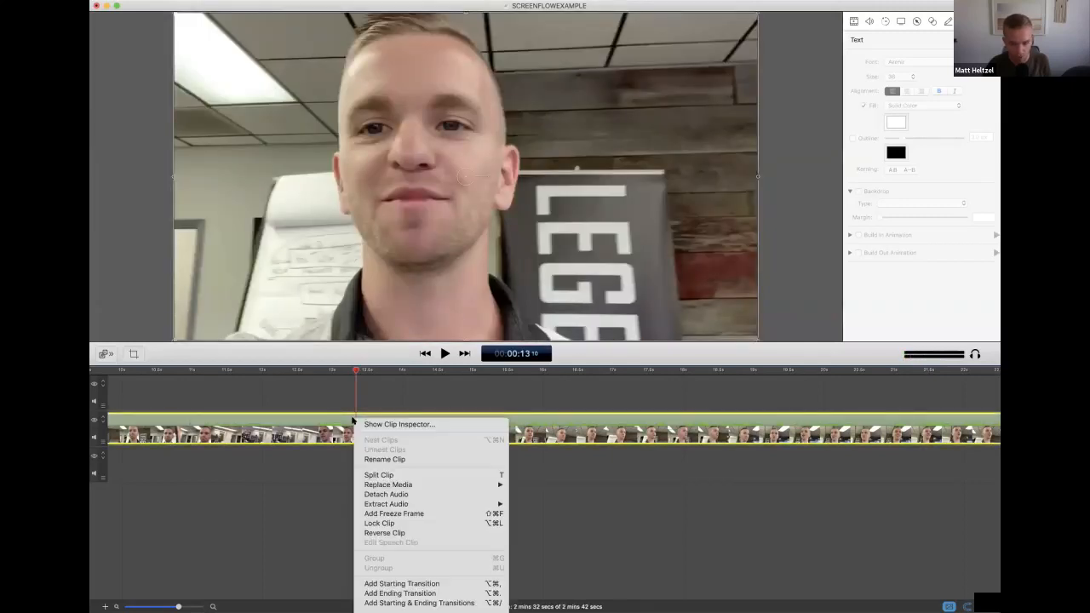
{"action": "left_click", "coordinate": [370, 476]}
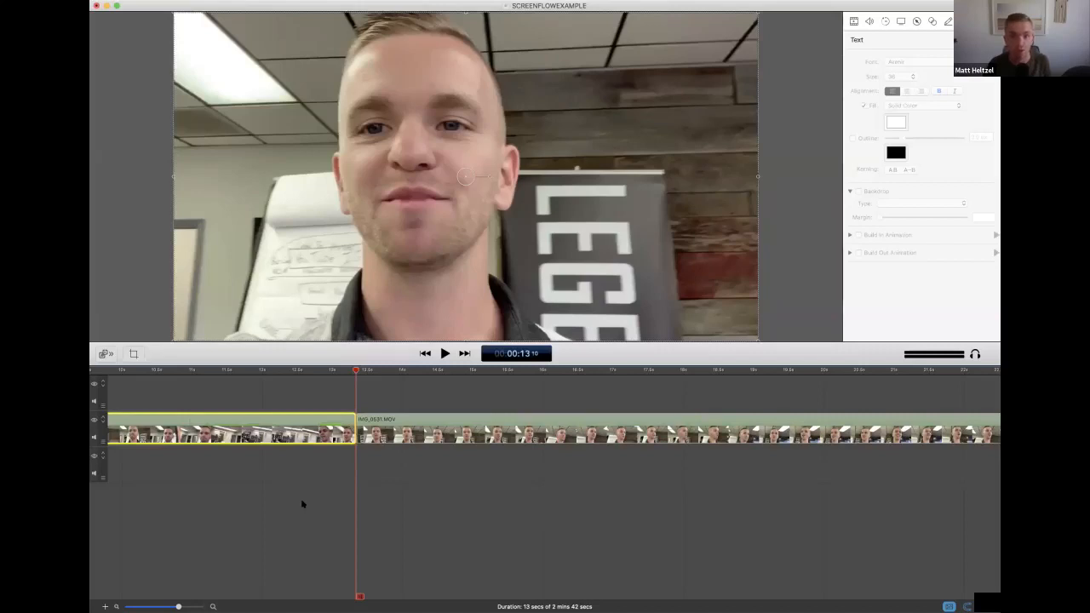
{"action": "key", "text": "Delete"}
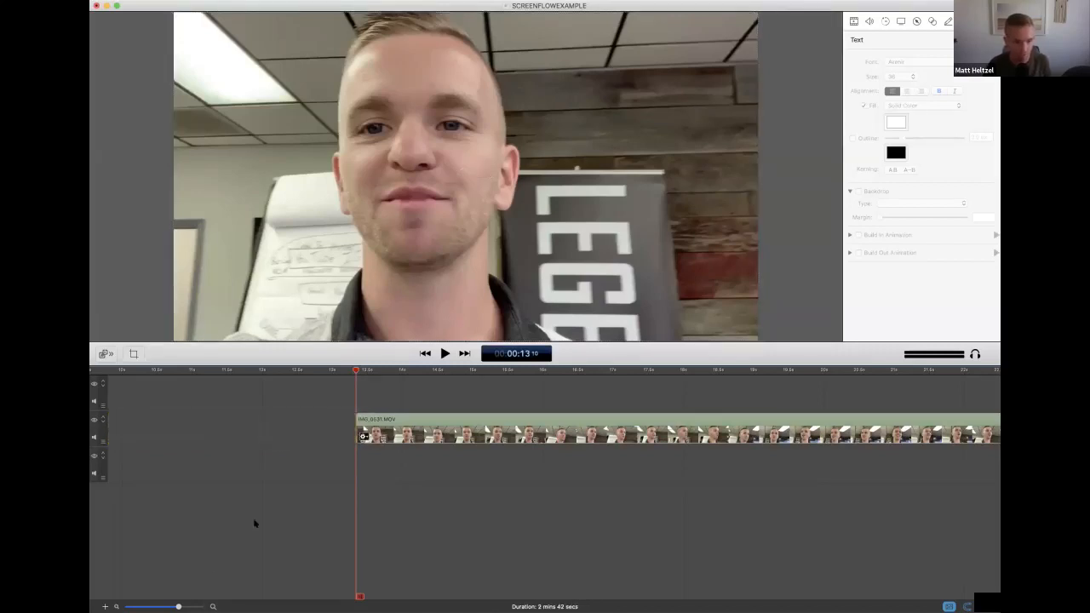
Move the trimmed video clip to the start of the timeline on the upper track and play its first few seconds
{"action": "left_click_drag", "start_coordinate": [178, 608], "coordinate": [142, 608]}
{"action": "left_click_drag", "start_coordinate": [191, 440], "coordinate": [151, 403]}
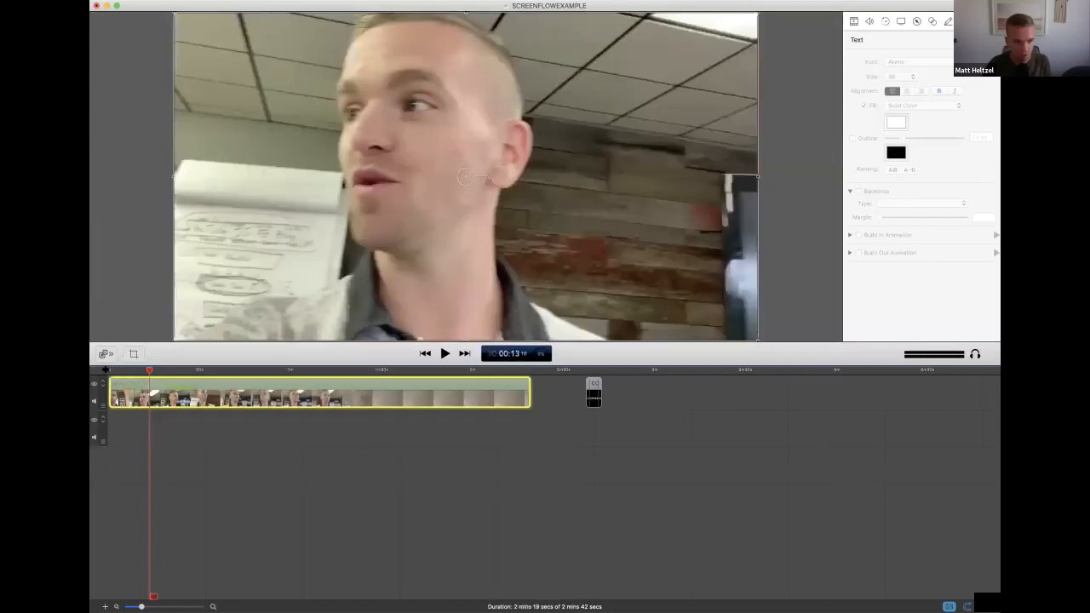
{"action": "key", "text": "Home"}
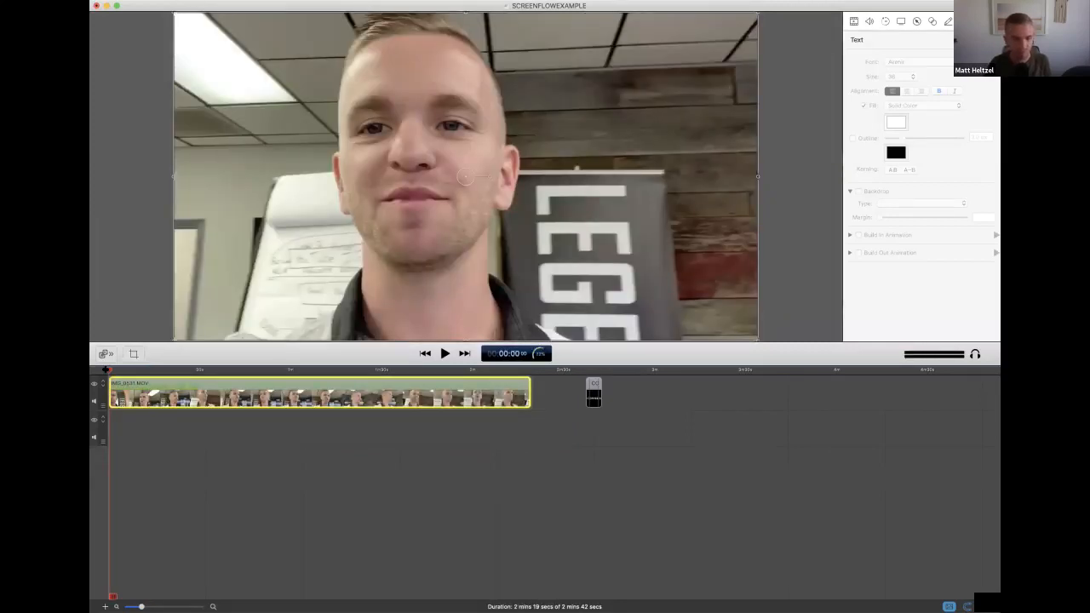
{"action": "key", "text": "space"}
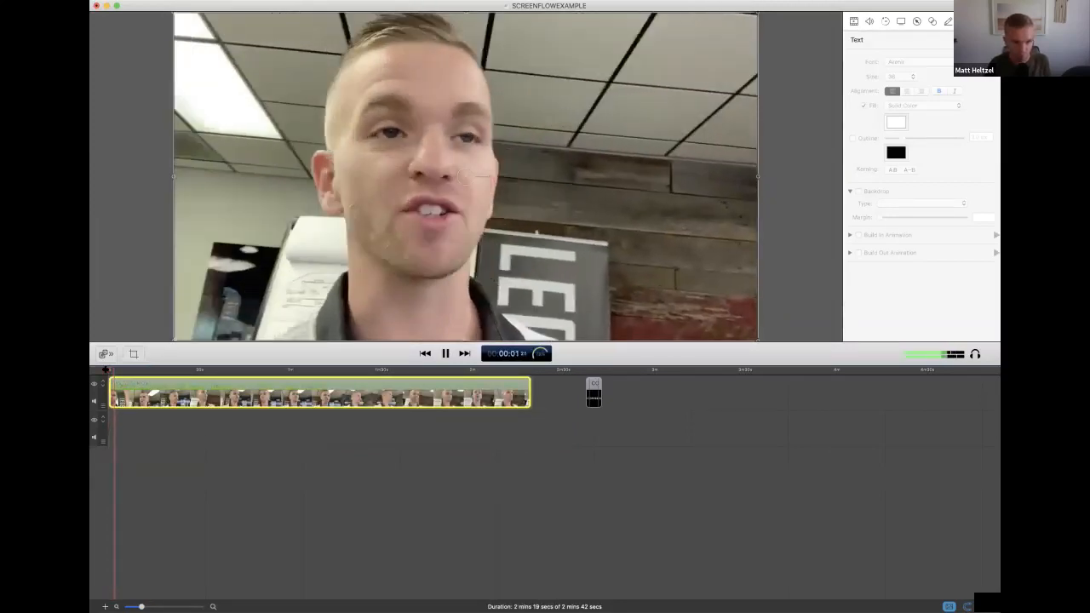
{"action": "key", "text": "space"}
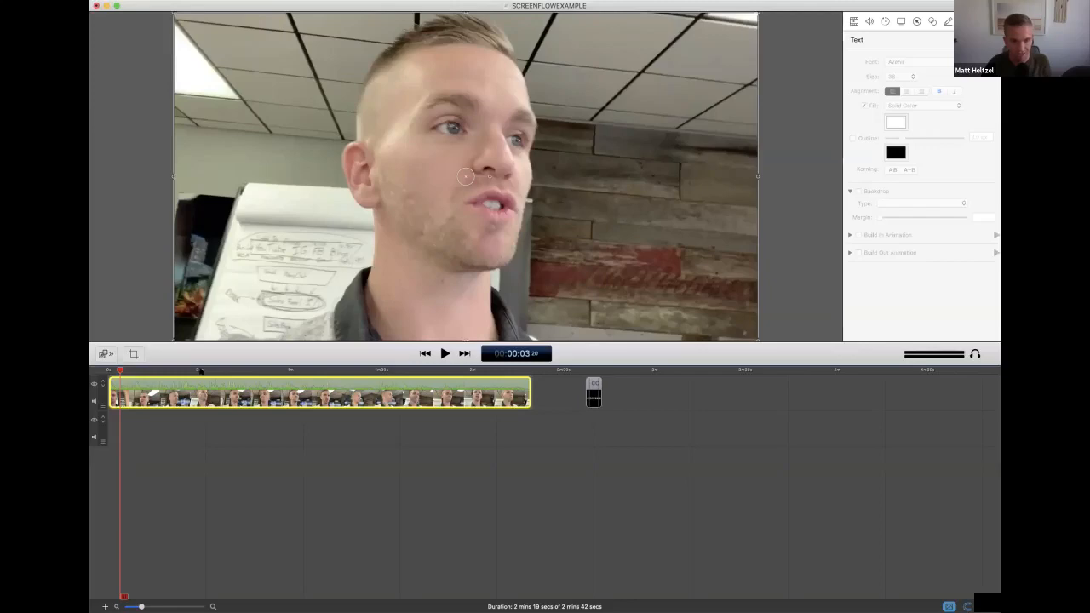
Play the main video from about 30 seconds to about 52 seconds to look for an ending cut point
{"action": "left_click", "coordinate": [200, 371]}
{"action": "key", "text": "space"}
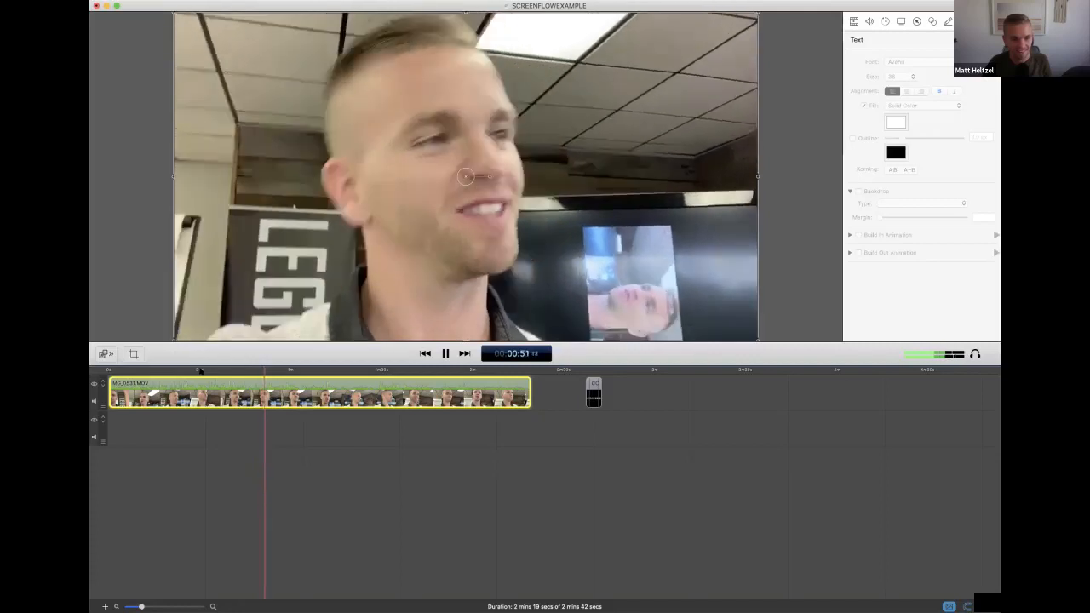
{"action": "key", "text": "space"}
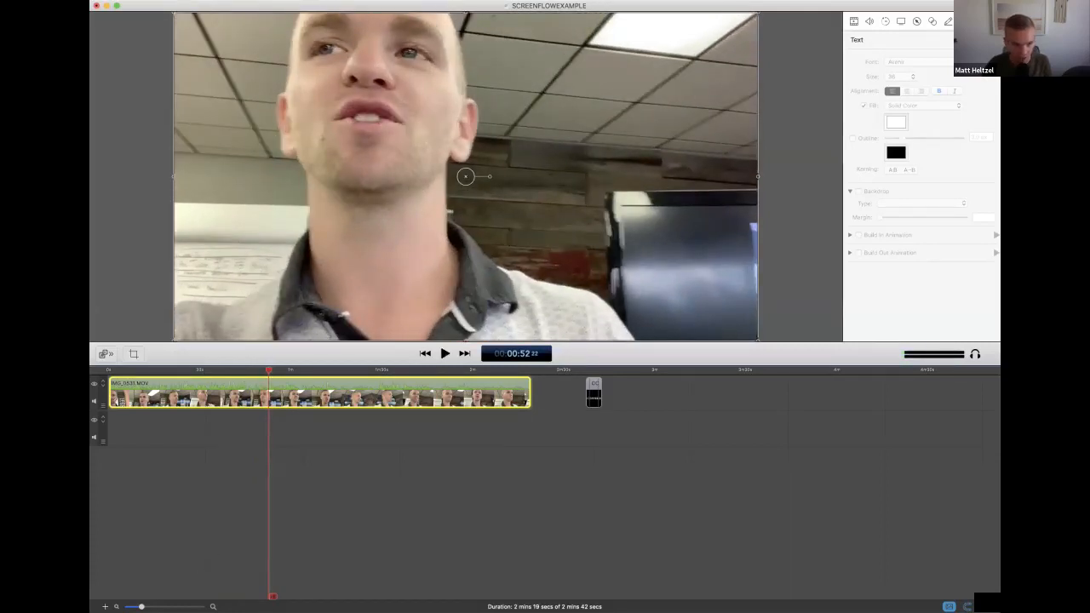
Replay the footage from about 51 seconds at a closer timeline zoom and stop the playhead at 52 seconds, frame 14
{"action": "key", "text": "super+equal"}
{"action": "key", "text": "super+equal"}
{"action": "key", "text": "super+minus"}
{"action": "left_click_drag", "start_coordinate": [146, 607], "coordinate": [146, 608]}
{"action": "left_click", "coordinate": [174, 608]}
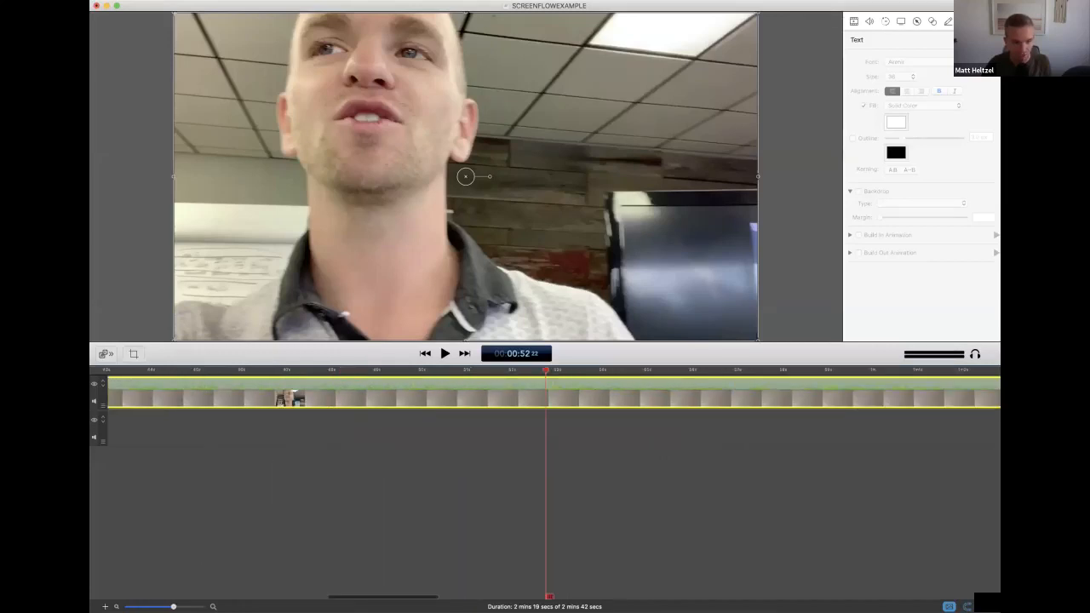
{"action": "left_click_drag", "start_coordinate": [545, 372], "coordinate": [477, 372]}
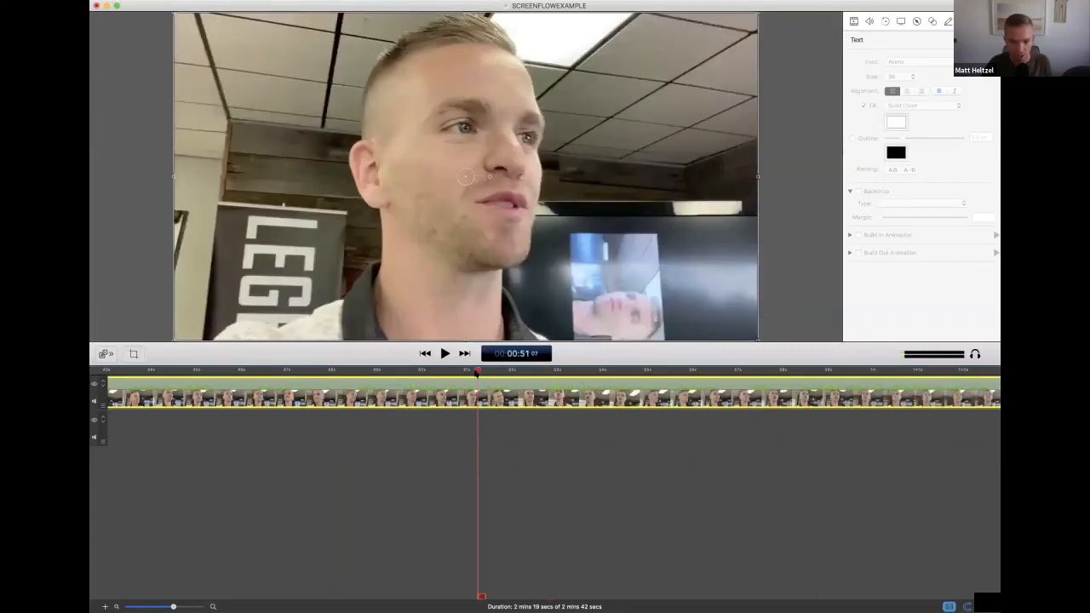
{"action": "key", "text": "space"}
{"action": "key", "text": "space"}
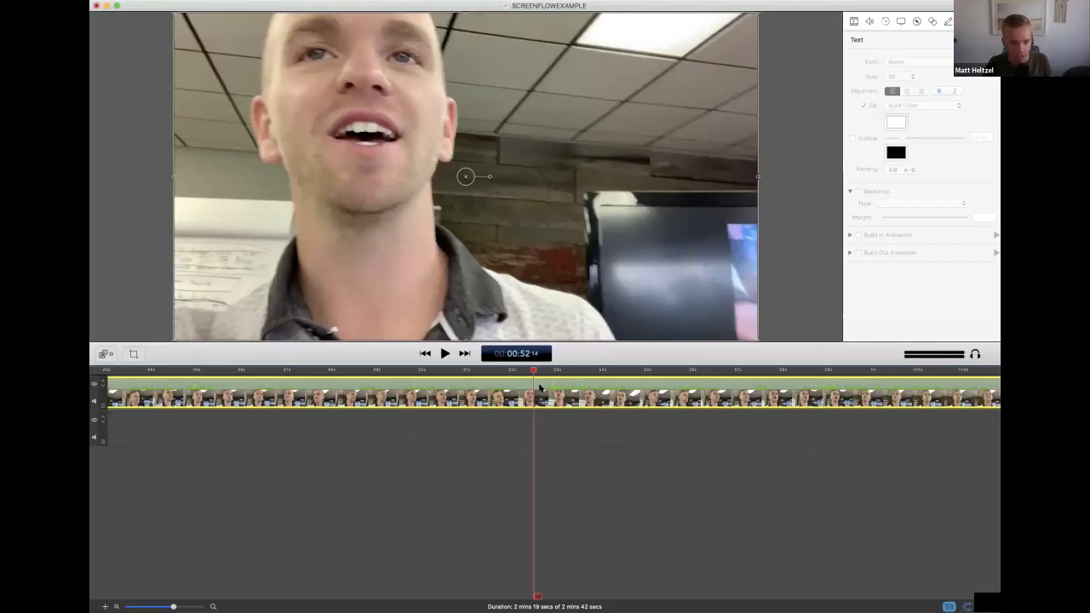
Split the main video clip at the playhead and delete the part after the cut
{"action": "key", "text": "t"}
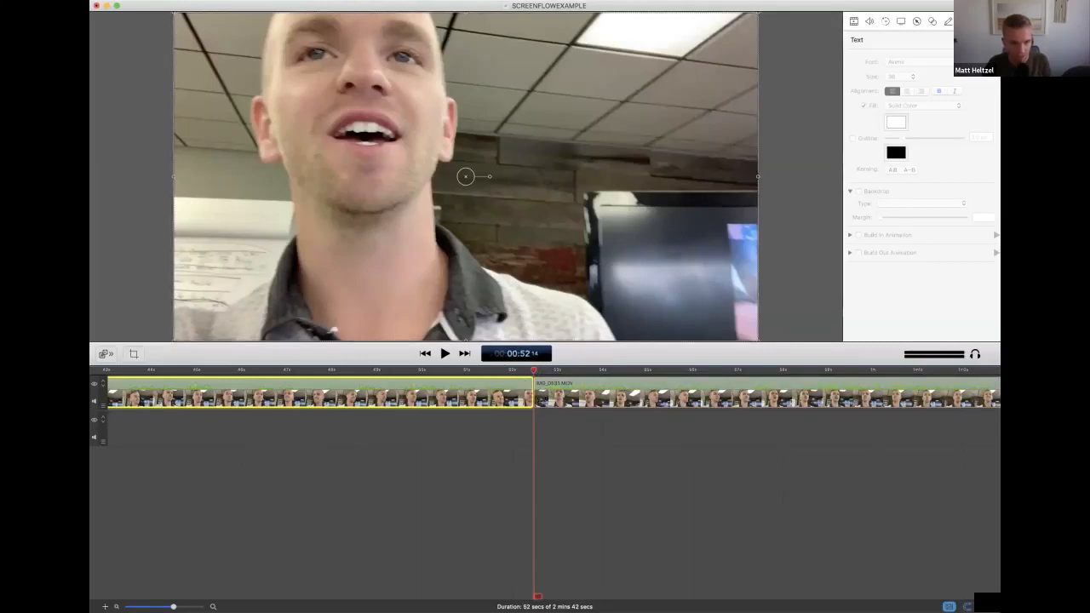
{"action": "key", "text": "super+slash"}
{"action": "left_click", "coordinate": [550, 399]}
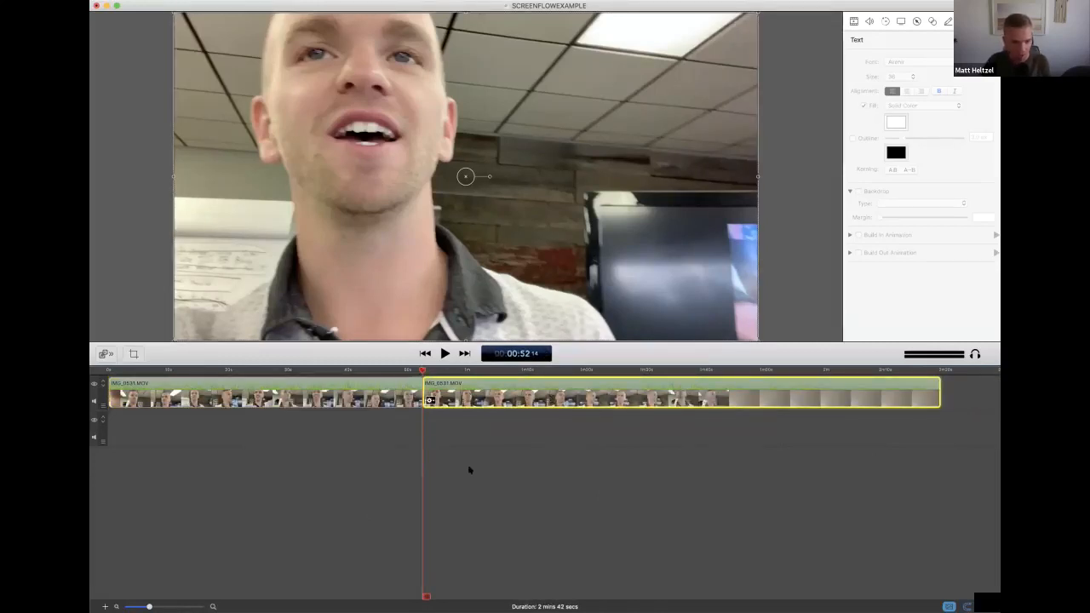
{"action": "key", "text": "Delete"}
{"action": "key", "text": "super+minus"}
{"action": "key", "text": "super+minus"}
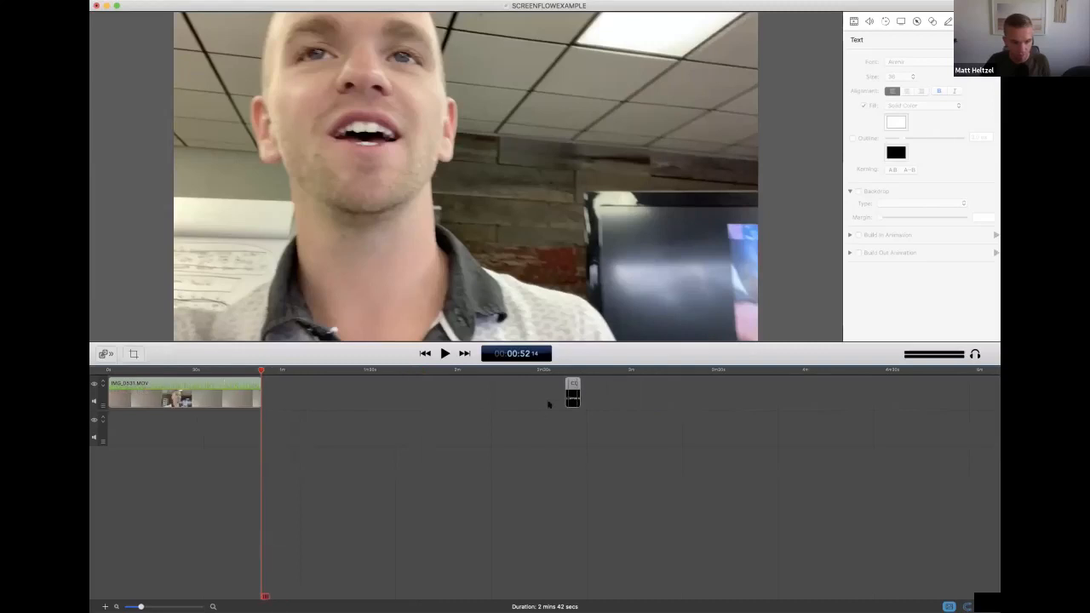
Move the black text clip so it directly follows the trimmed video on the same track
{"action": "left_click", "coordinate": [574, 397]}
{"action": "left_click_drag", "start_coordinate": [474, 386], "coordinate": [268, 398]}
{"action": "right_click", "coordinate": [282, 394]}
{"action": "left_click", "coordinate": [282, 398]}
Set the canvas width to 1080, try a height of 1920, and apply the new canvas size
{"action": "left_click", "coordinate": [133, 355]}
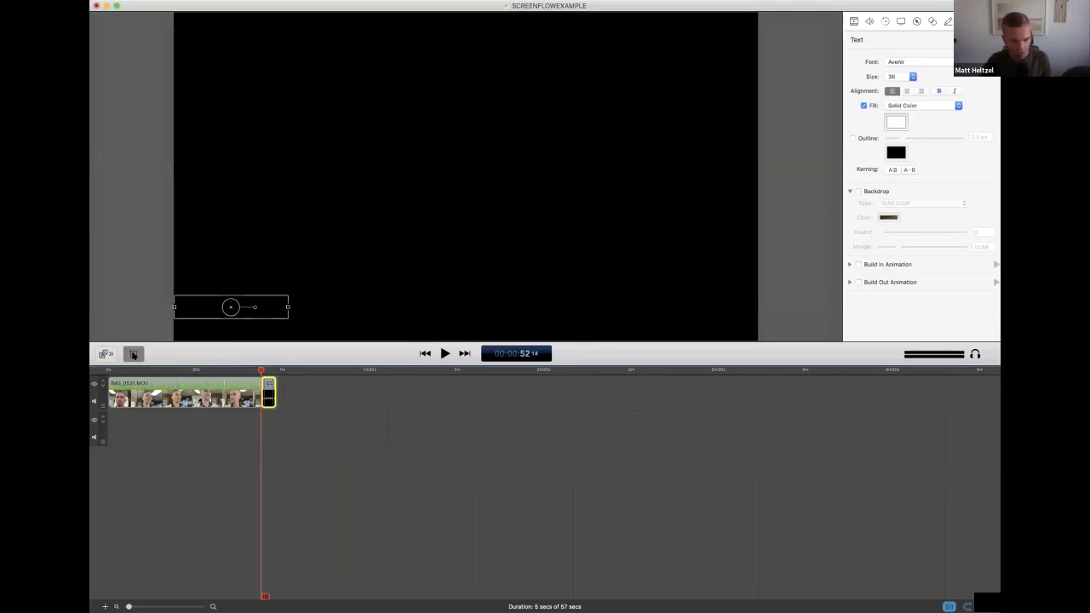
{"action": "left_click", "coordinate": [133, 355]}
{"action": "left_click", "coordinate": [133, 354]}
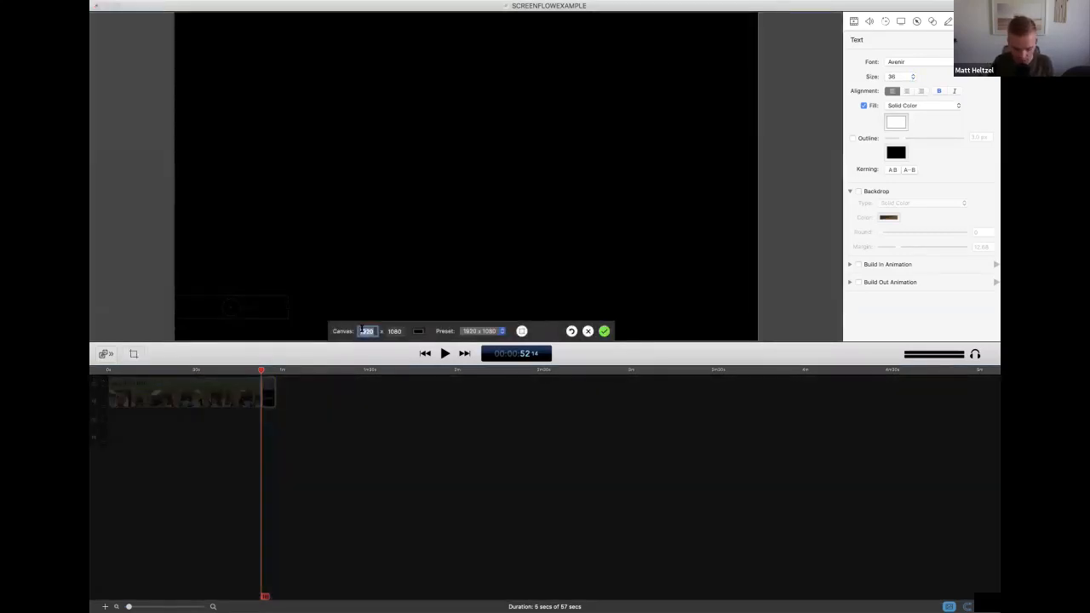
{"action": "type", "text": "1080"}
{"action": "key", "text": "Tab"}
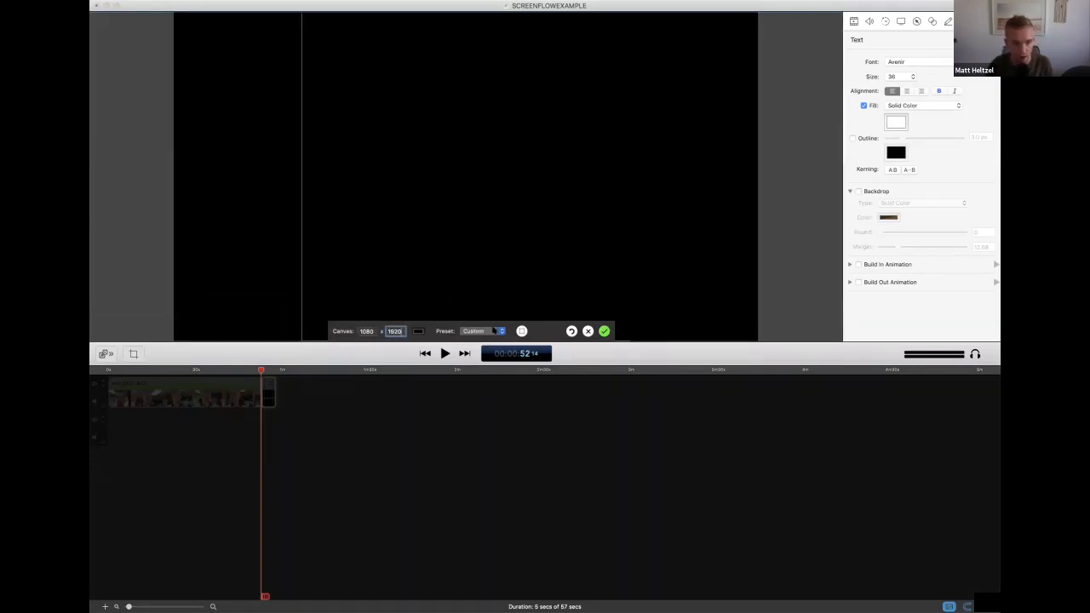
{"action": "left_click", "coordinate": [494, 330]}
{"action": "left_click", "coordinate": [609, 330]}
{"action": "left_click", "coordinate": [605, 331]}
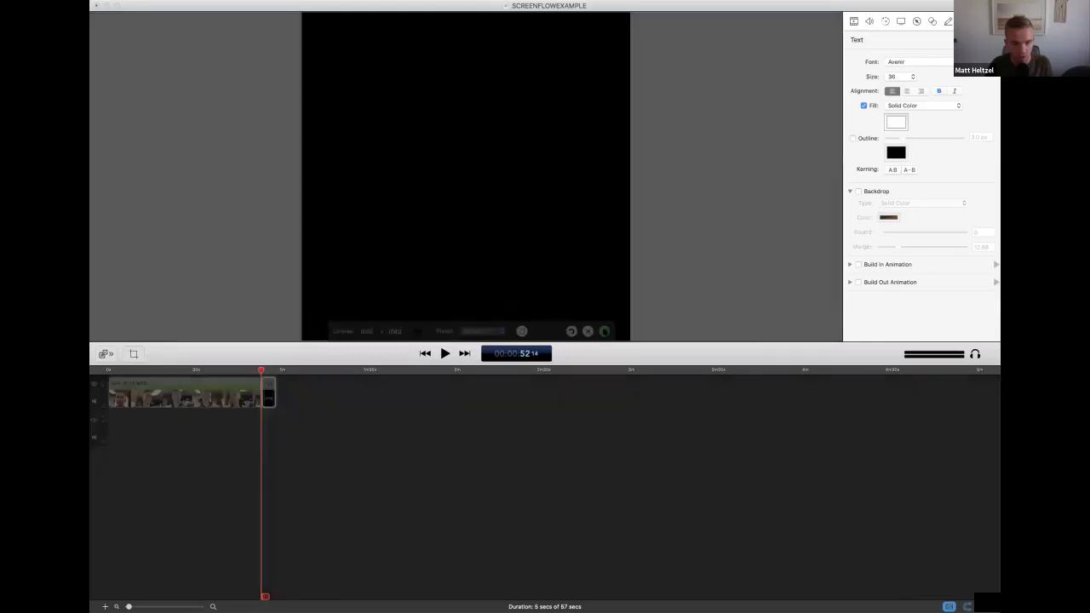
Preview the cropped frame at about 47 and 23 seconds with the canvas zoomed out, and deselect the text clip
{"action": "left_click", "coordinate": [247, 370]}
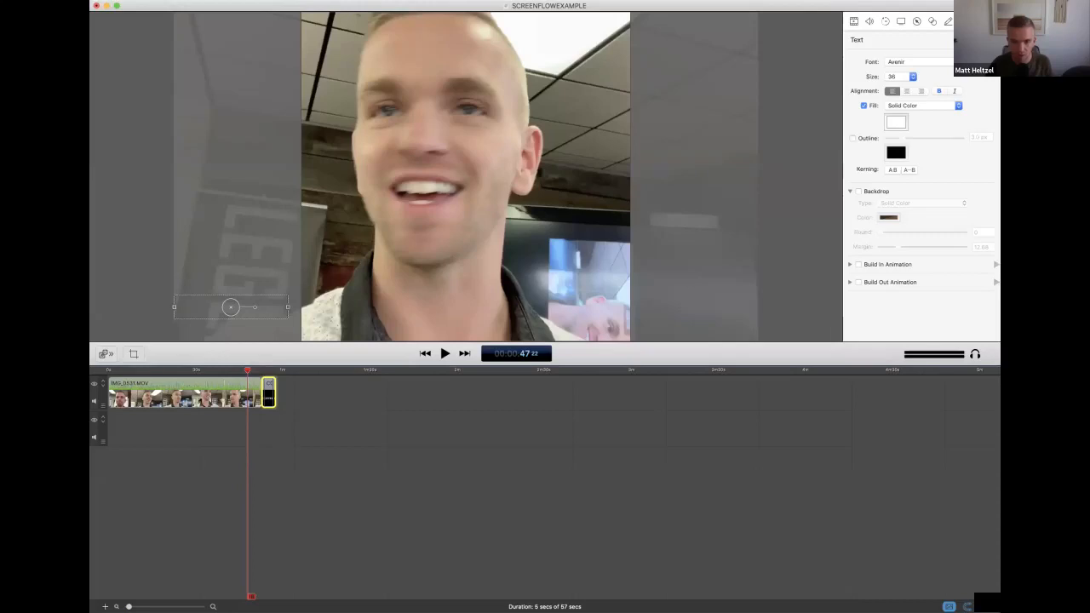
{"action": "scroll", "coordinate": [468, 181], "scroll_direction": "down", "scroll_amount": 3}
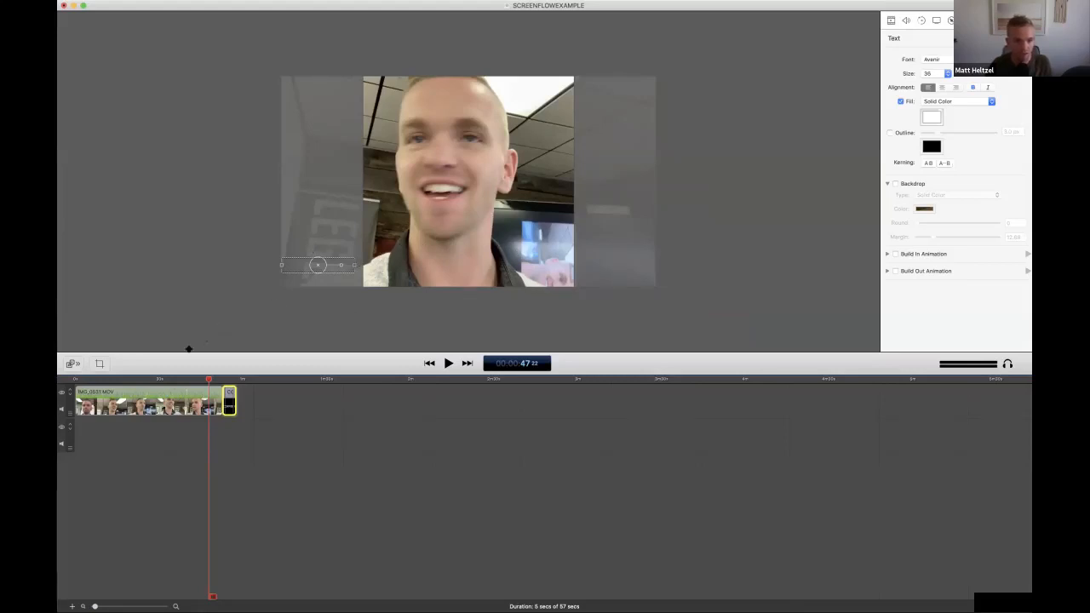
{"action": "mouse_move", "coordinate": [156, 382]}
{"action": "left_mouse_down"}
{"action": "mouse_move", "coordinate": [118, 381]}
{"action": "mouse_move", "coordinate": [139, 383]}
{"action": "left_mouse_up"}
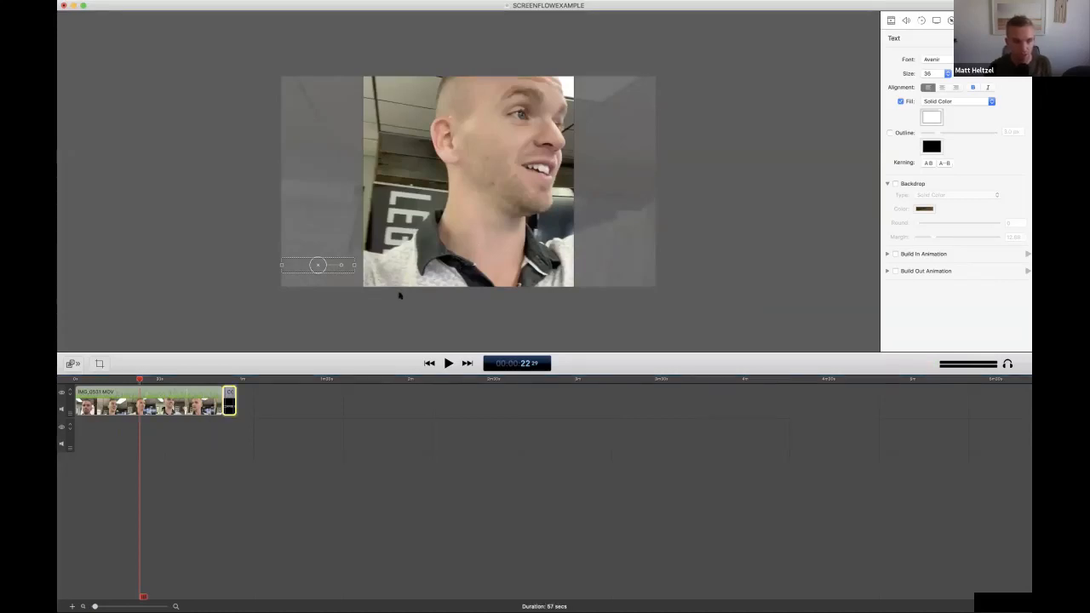
{"action": "left_click", "coordinate": [398, 292]}
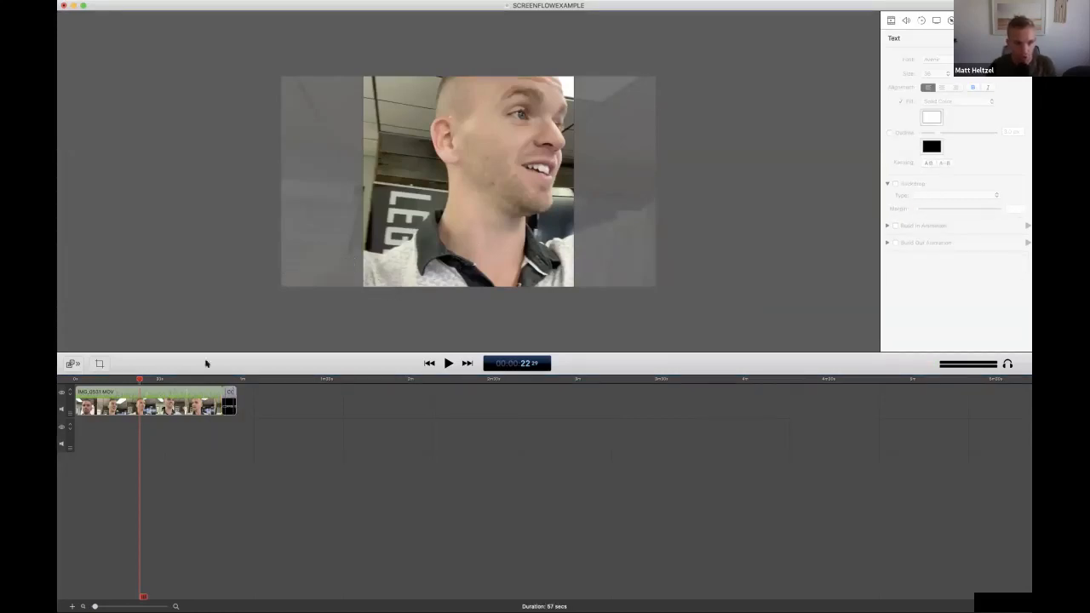
Try to change the canvas height to 1920 while keeping the width at 1080
{"action": "left_click", "coordinate": [98, 363]}
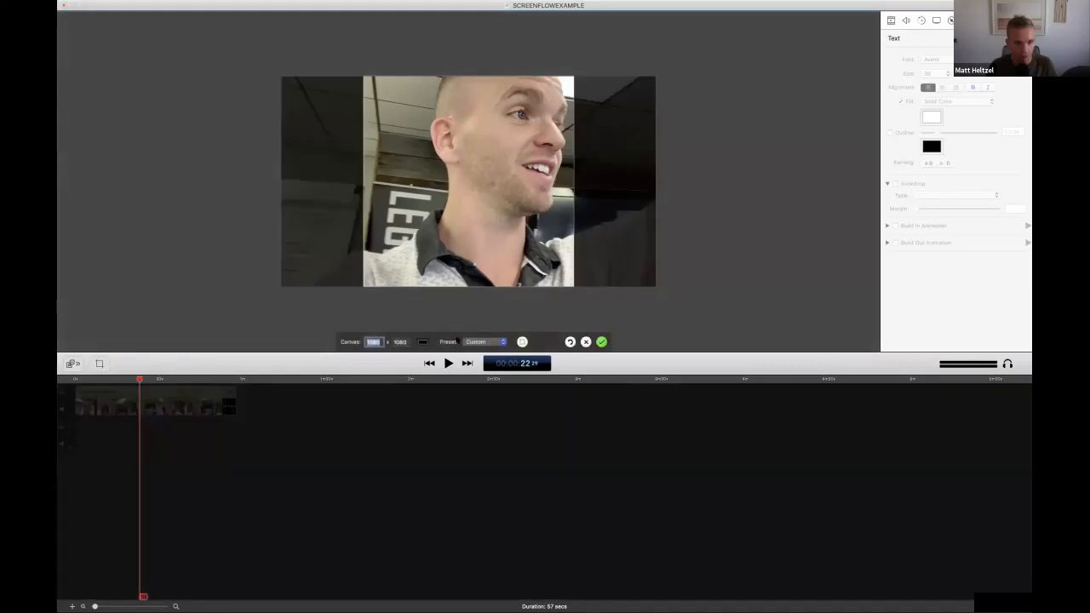
{"action": "key", "text": "Tab"}
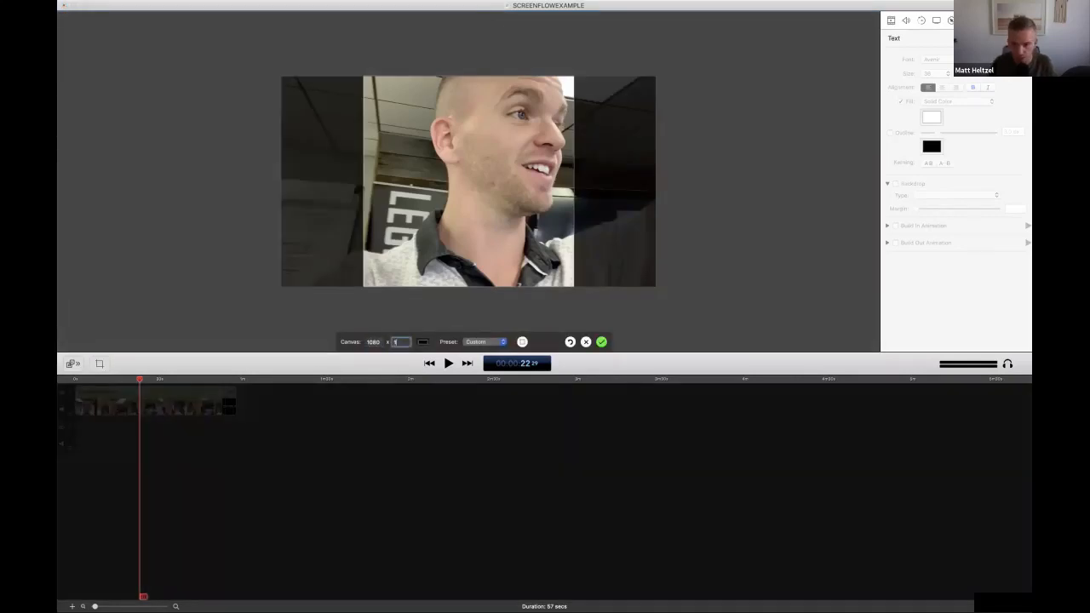
{"action": "type", "text": "1920"}
{"action": "key", "text": "Return"}
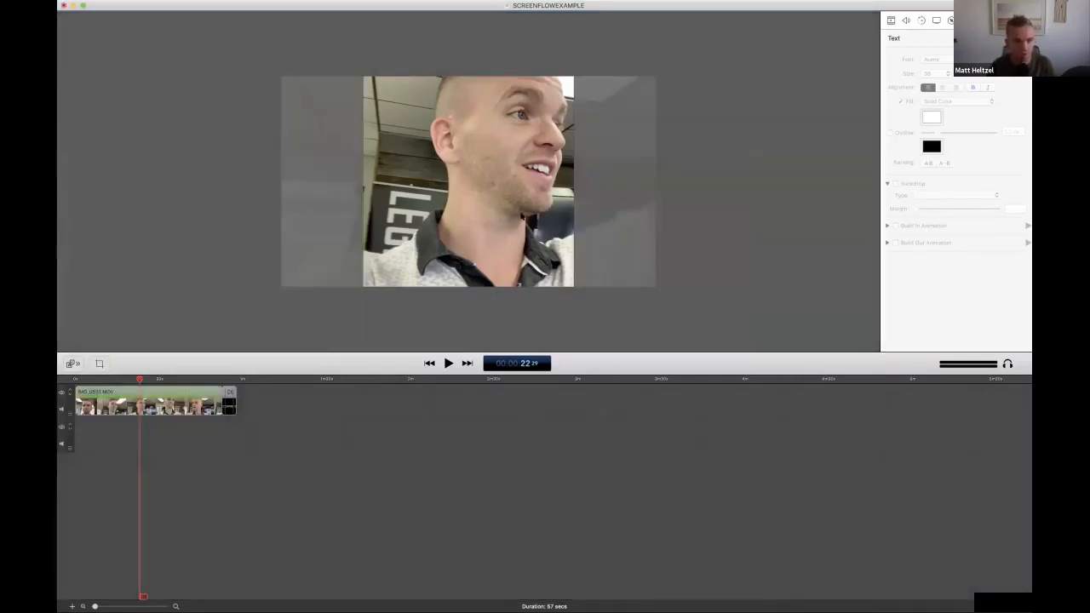
Try the 1920 canvas height once more and look through the available canvas size presets
{"action": "left_click", "coordinate": [99, 364]}
{"action": "left_click", "coordinate": [397, 341]}
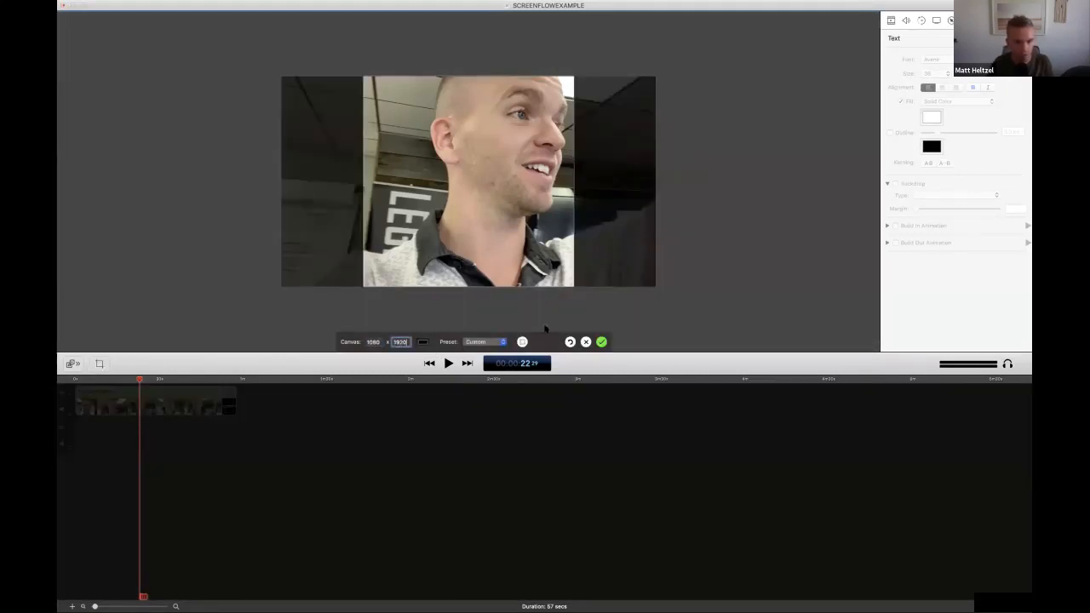
{"action": "left_click", "coordinate": [490, 340]}
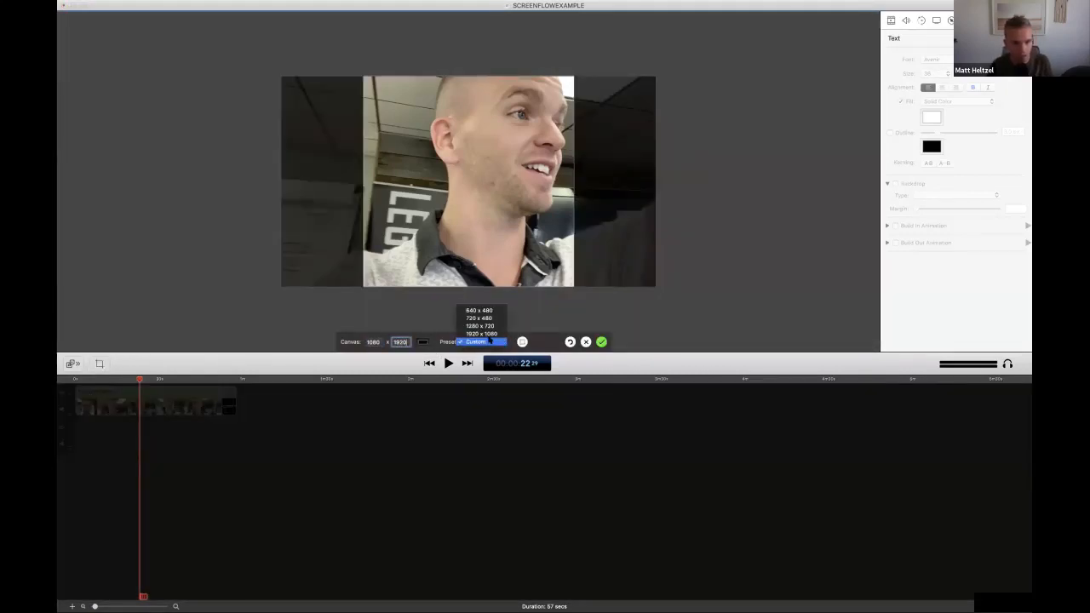
{"action": "left_click", "coordinate": [534, 342]}
Try a canvas width of 1920 and return the width to 1080
{"action": "left_click", "coordinate": [367, 341]}
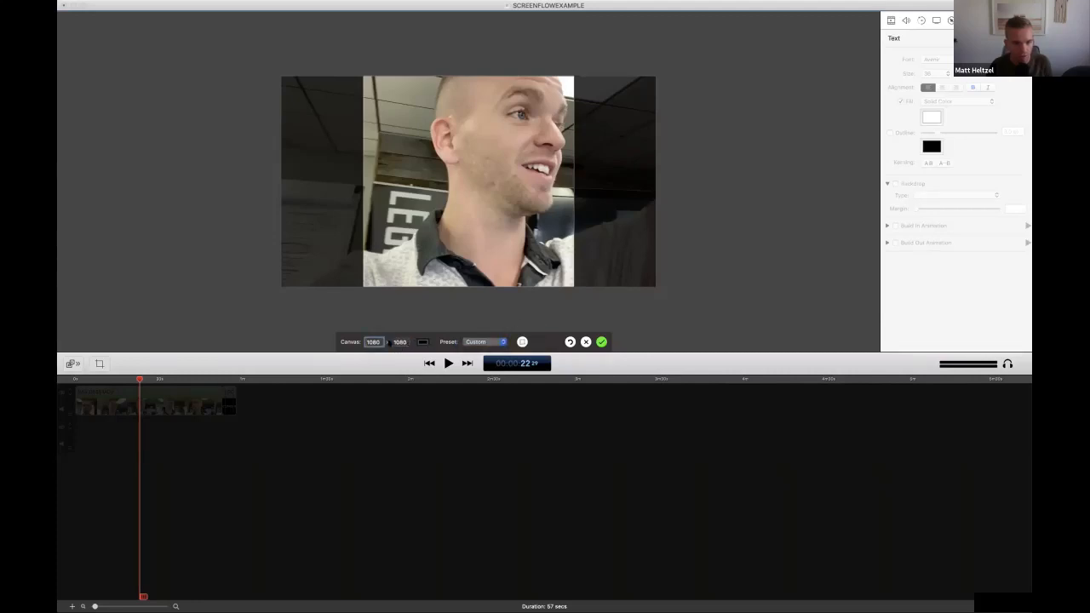
{"action": "key", "text": "Return"}
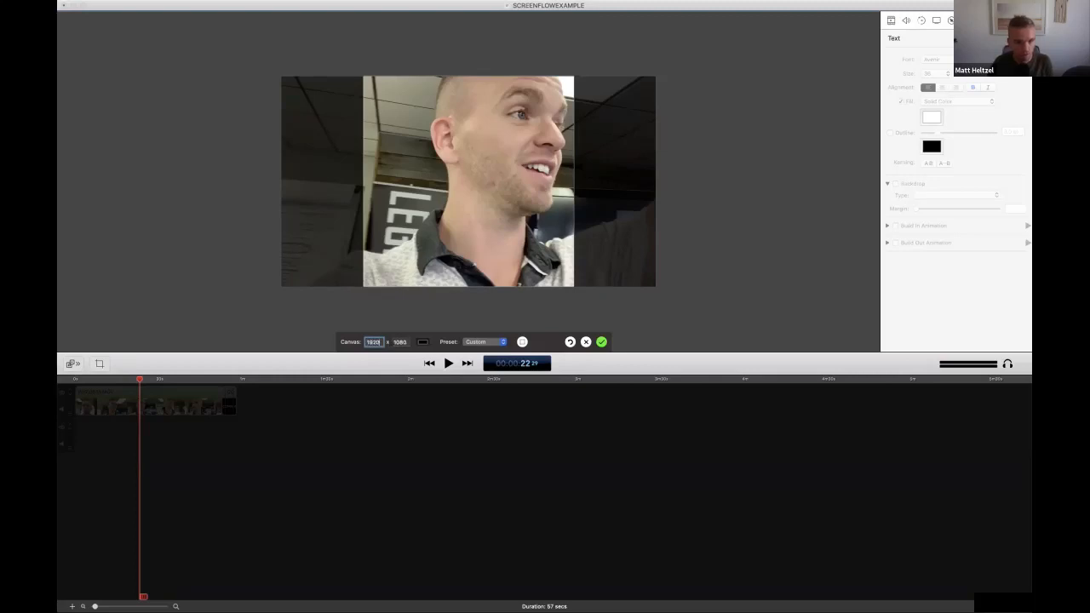
{"action": "type", "text": "1920"}
{"action": "key", "text": "Tab"}
{"action": "double_click", "coordinate": [378, 341]}
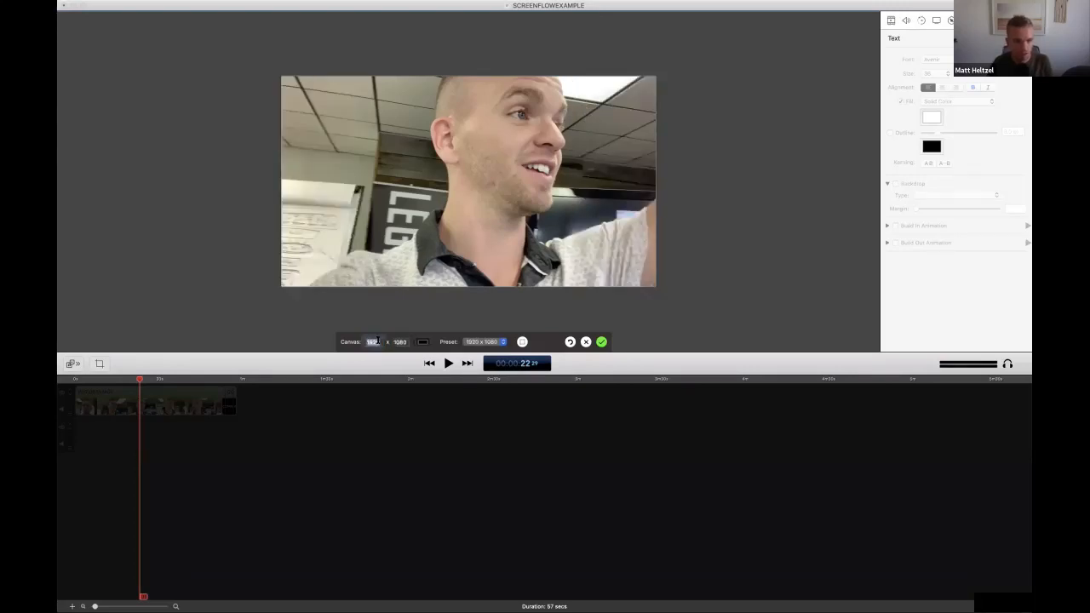
{"action": "type", "text": "1080"}
{"action": "key", "text": "Tab"}
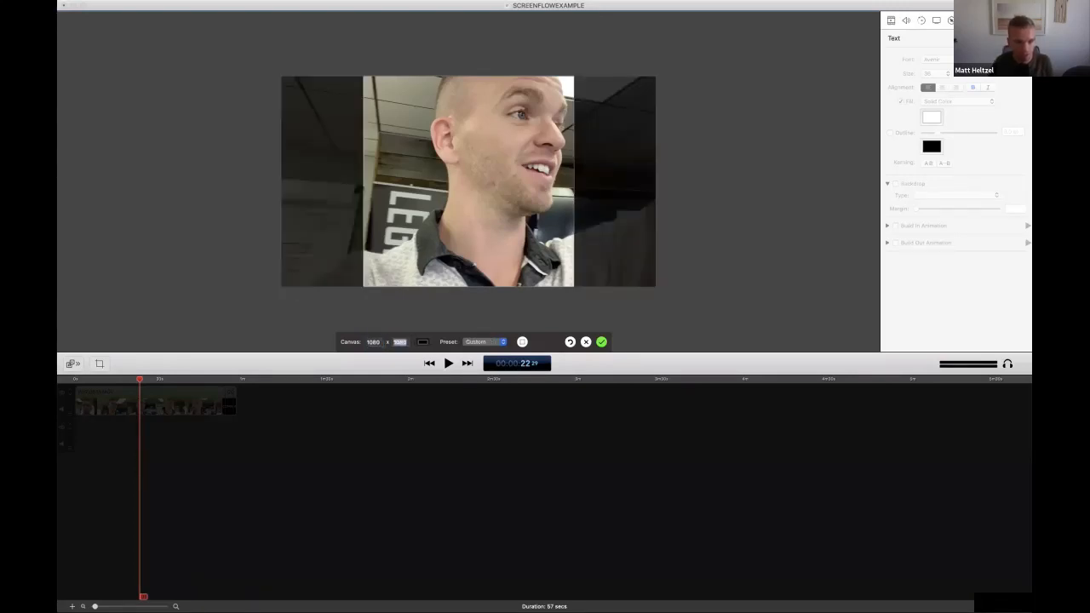
{"action": "key", "text": "Return"}
Choose the 1920 x 1080 canvas preset, change its width to 1080, and apply the canvas size
{"action": "left_click", "coordinate": [498, 341]}
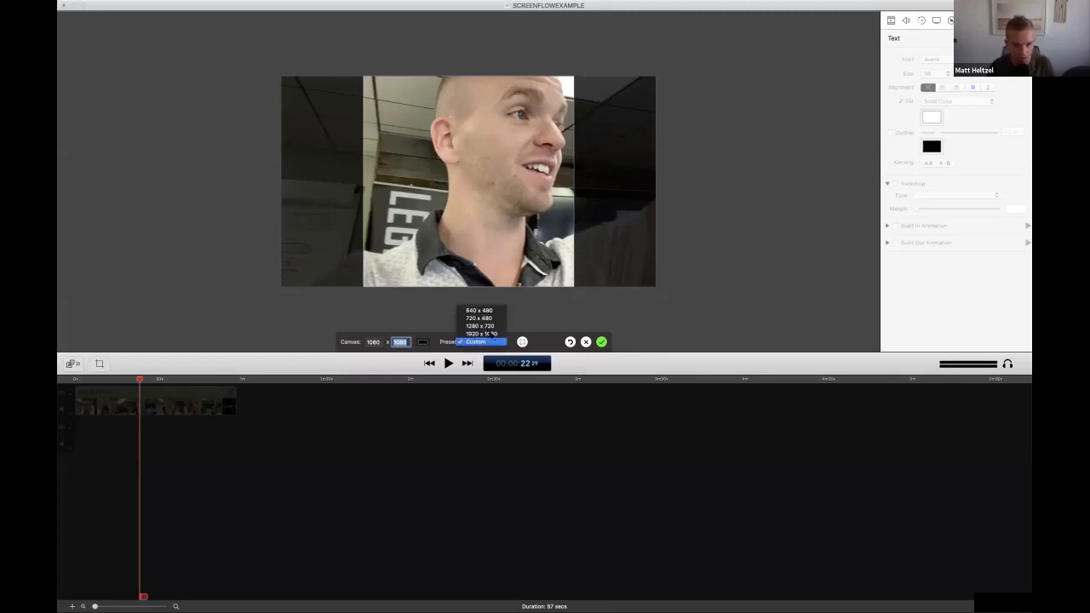
{"action": "left_click", "coordinate": [480, 319]}
{"action": "left_click", "coordinate": [475, 342]}
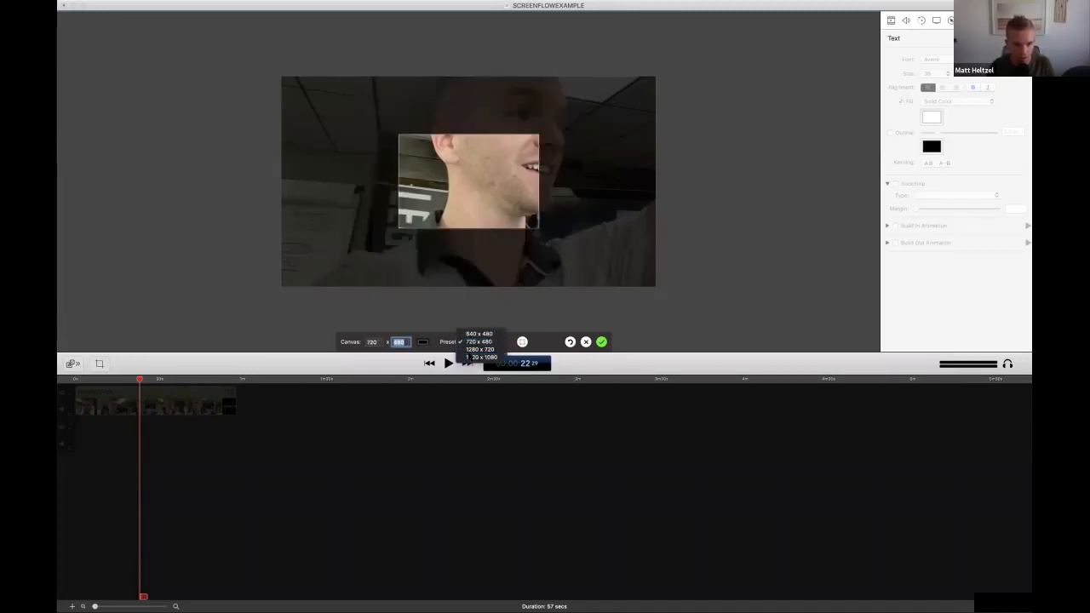
{"action": "left_click", "coordinate": [480, 357]}
{"action": "type", "text": "10"}
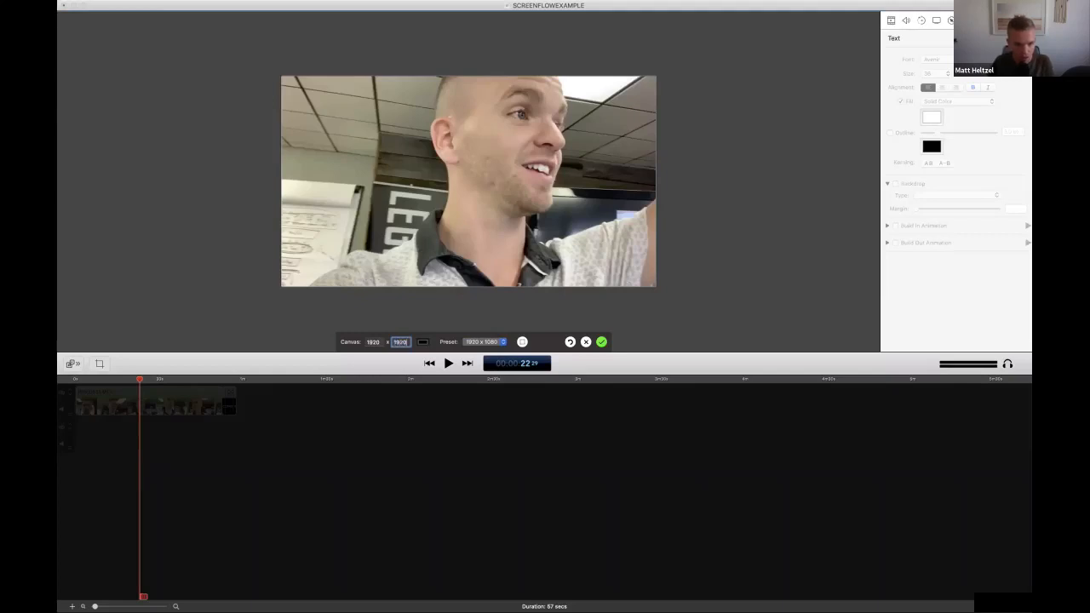
{"action": "key", "text": "Tab"}
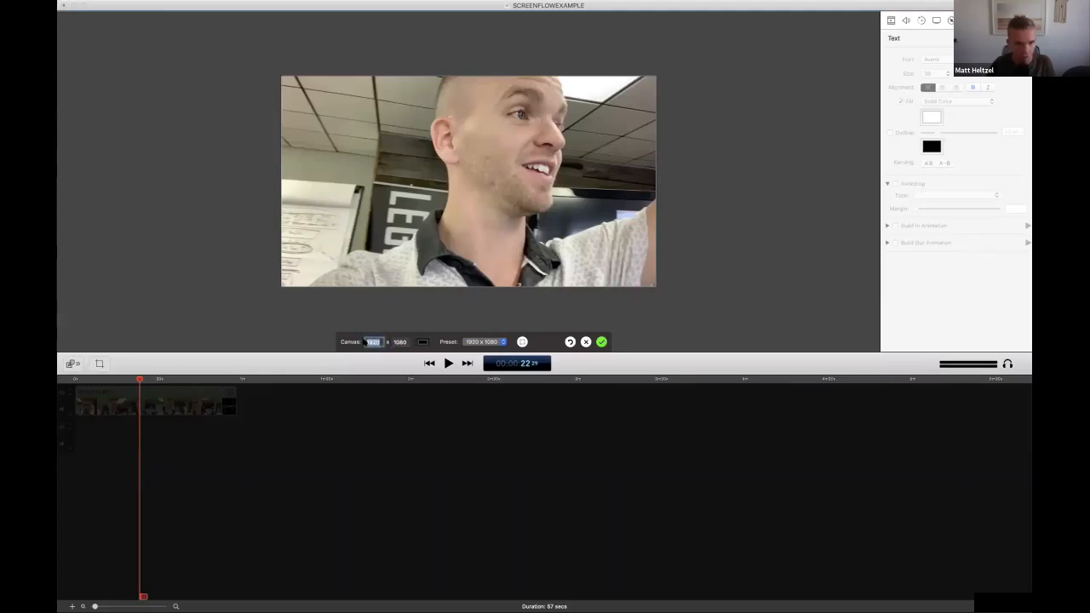
{"action": "type", "text": "1280"}
{"action": "type", "text": "1080"}
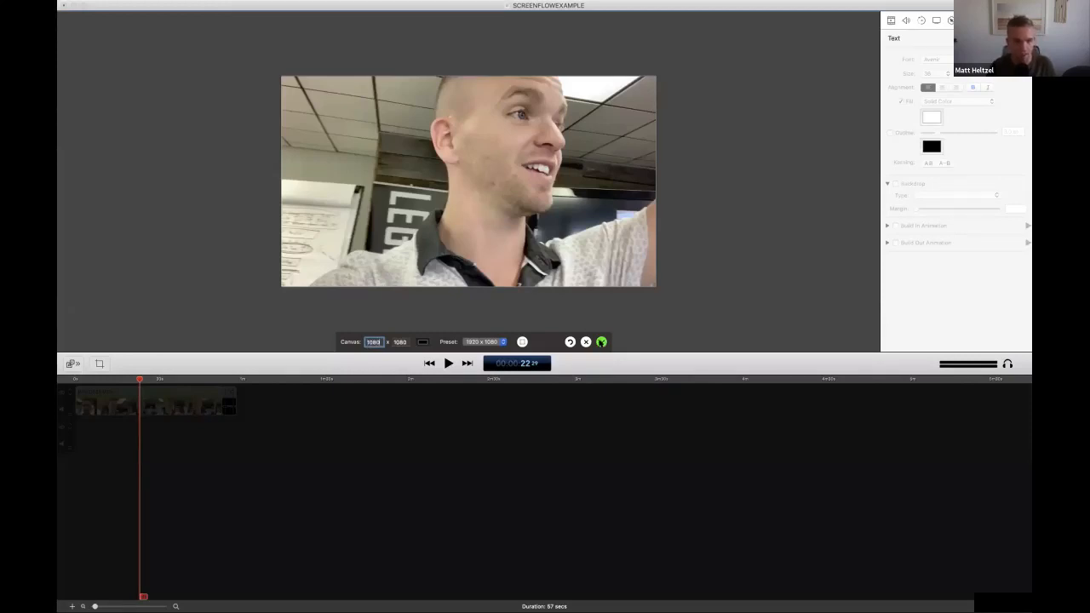
{"action": "left_click", "coordinate": [602, 342]}
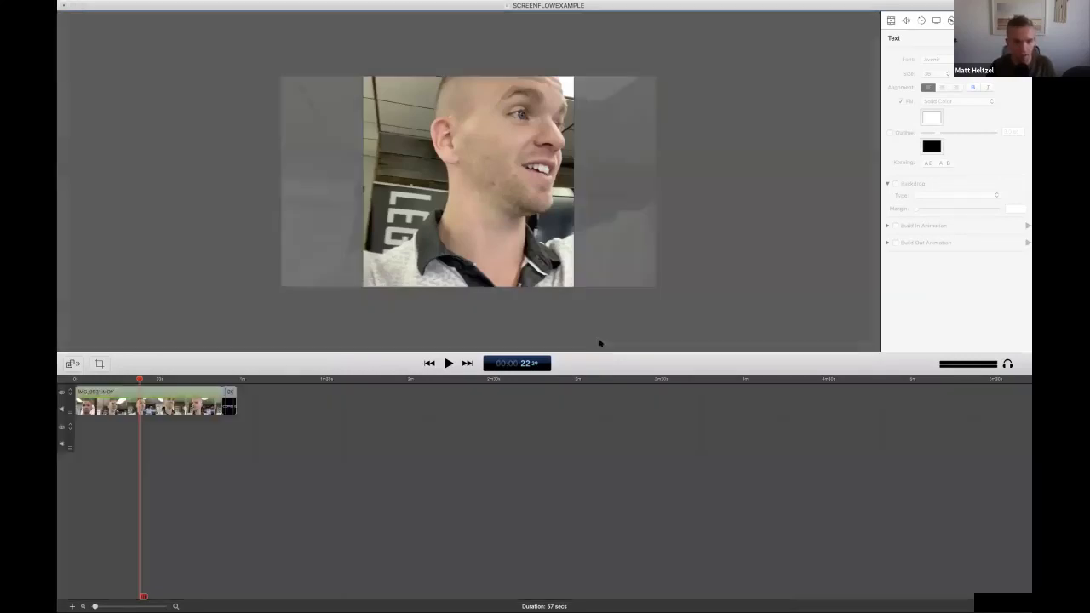
Check the square framing at about 31 and 43 seconds with an enlarged canvas view, and select the main video clip
{"action": "left_click", "coordinate": [163, 380]}
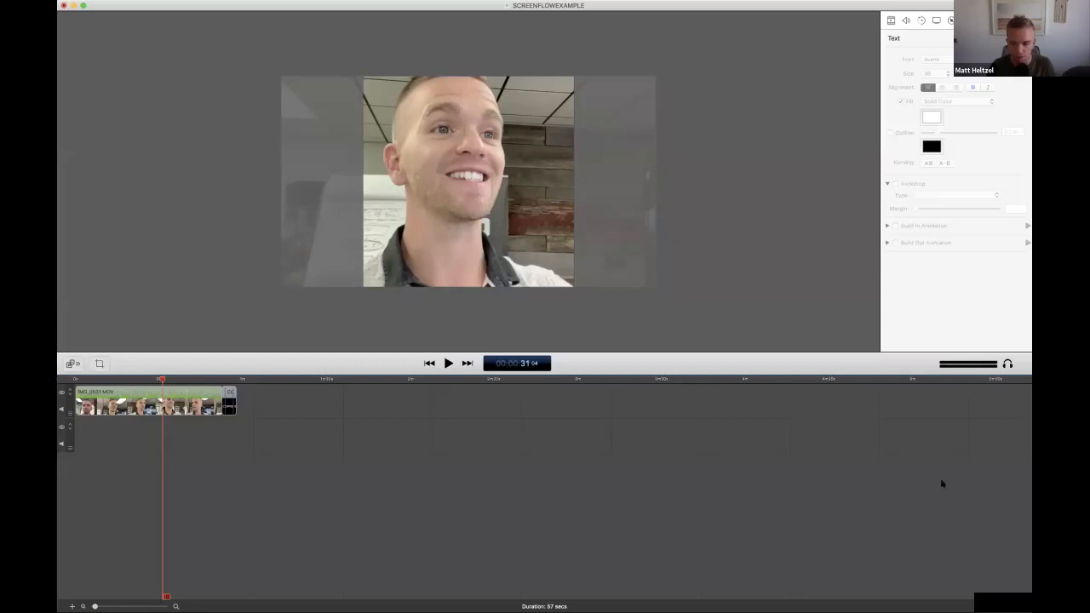
{"action": "left_click_drag", "start_coordinate": [170, 381], "coordinate": [195, 381]}
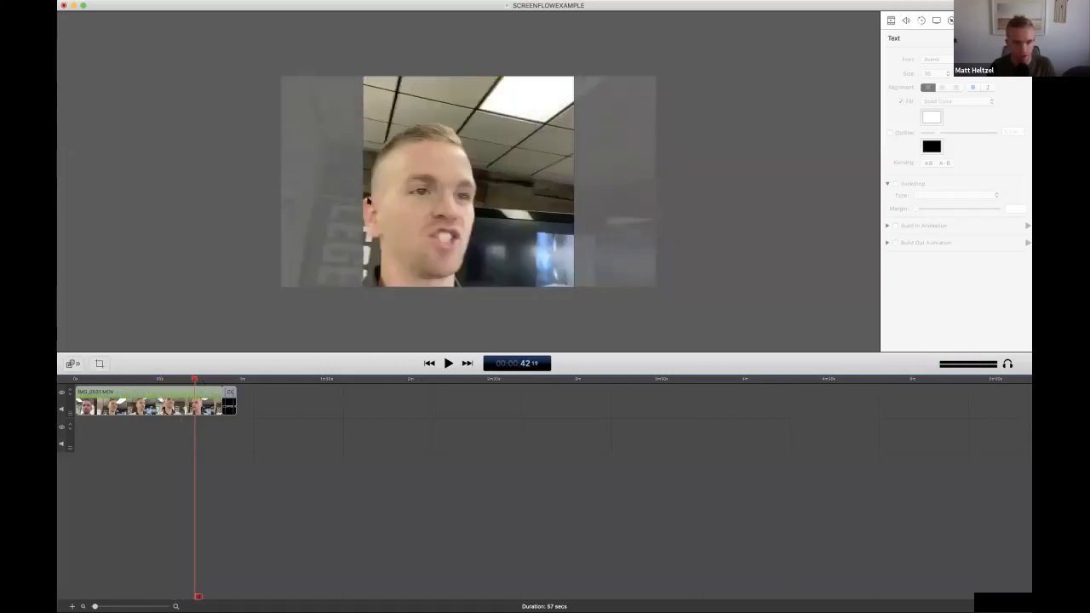
{"action": "scroll", "coordinate": [441, 271], "scroll_direction": "up", "scroll_amount": 3}
{"action": "scroll", "coordinate": [441, 271], "scroll_direction": "up", "scroll_amount": 1}
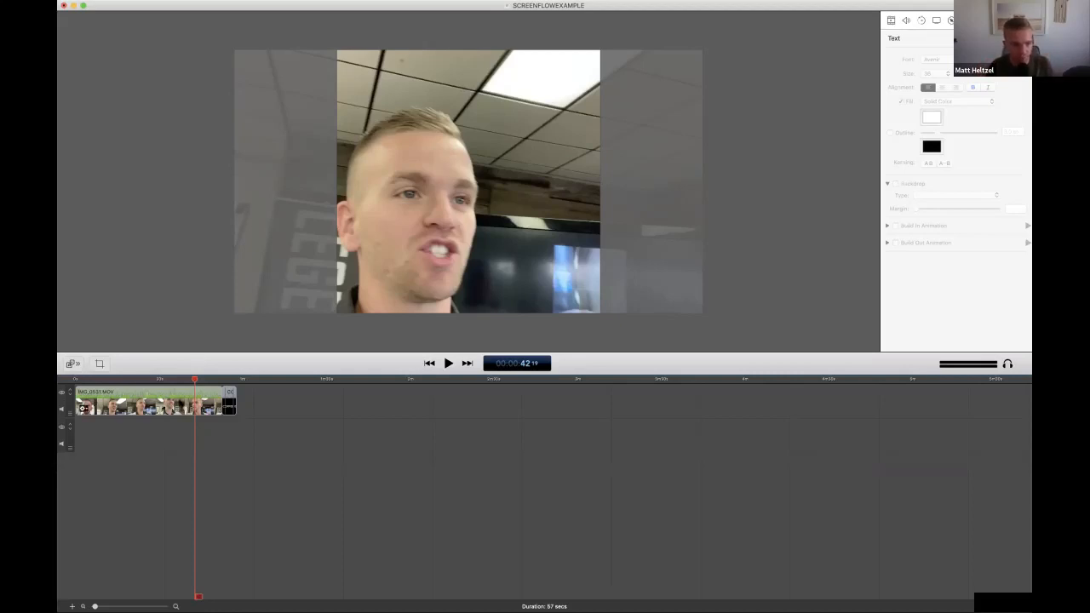
{"action": "left_click", "coordinate": [185, 397]}
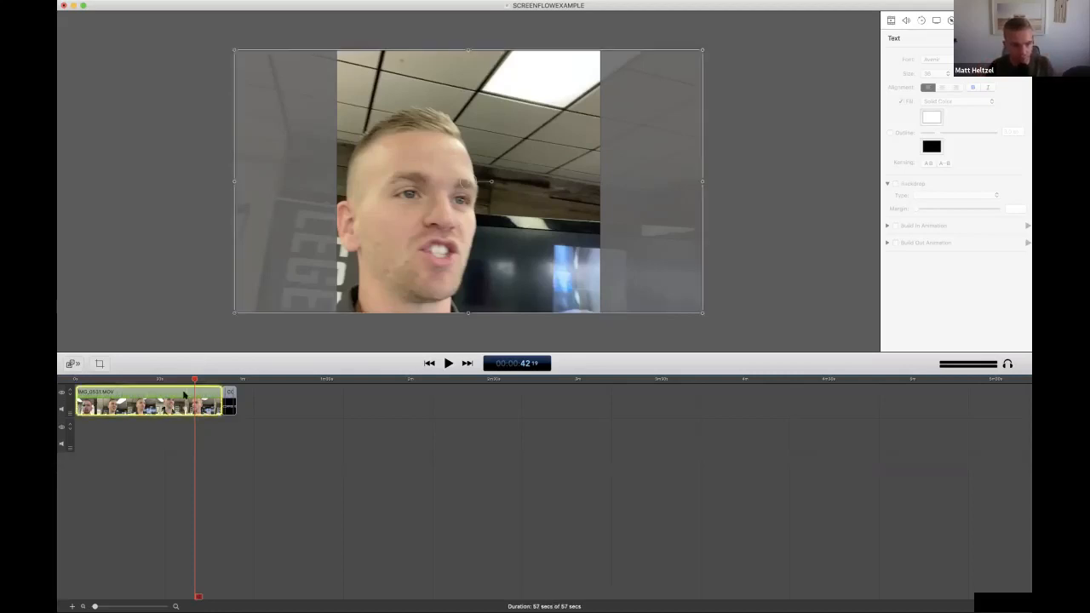
Delete the short clips that follow the main video clip at the end of the timeline
{"action": "left_click", "coordinate": [229, 394]}
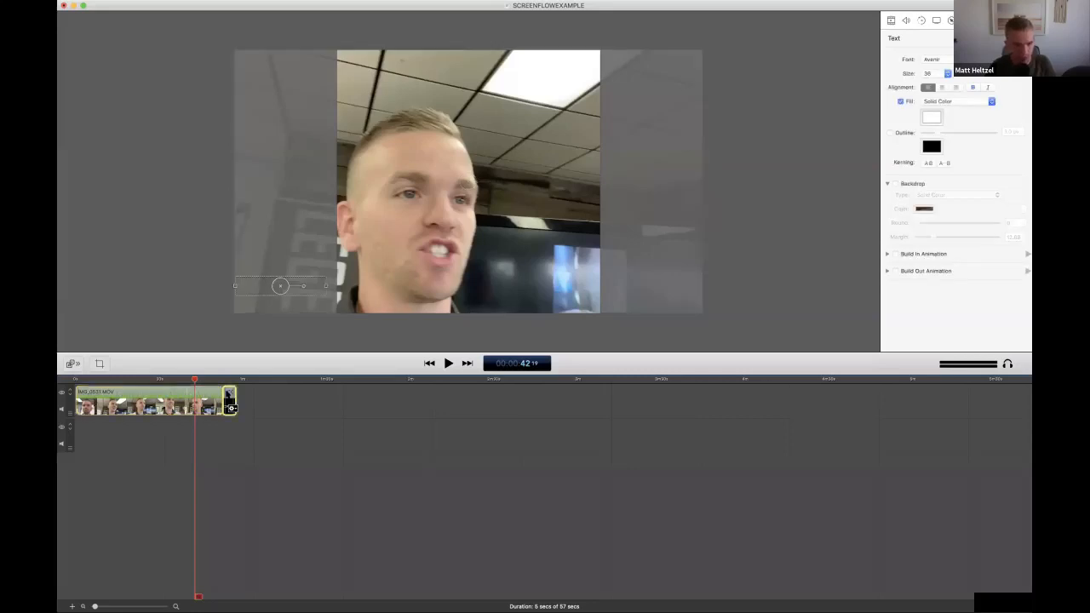
{"action": "key", "text": "Delete"}
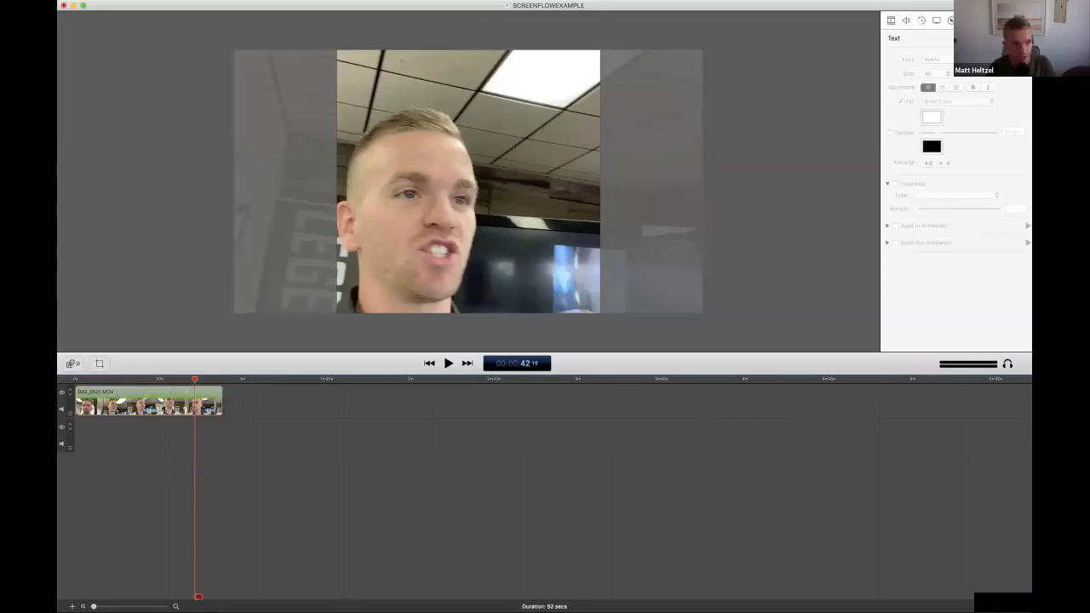
Open the export settings and set the output dimensions to 1080 x 1080, 100% of original
{"action": "left_click", "coordinate": [135, 2]}
{"action": "left_click", "coordinate": [166, 148]}
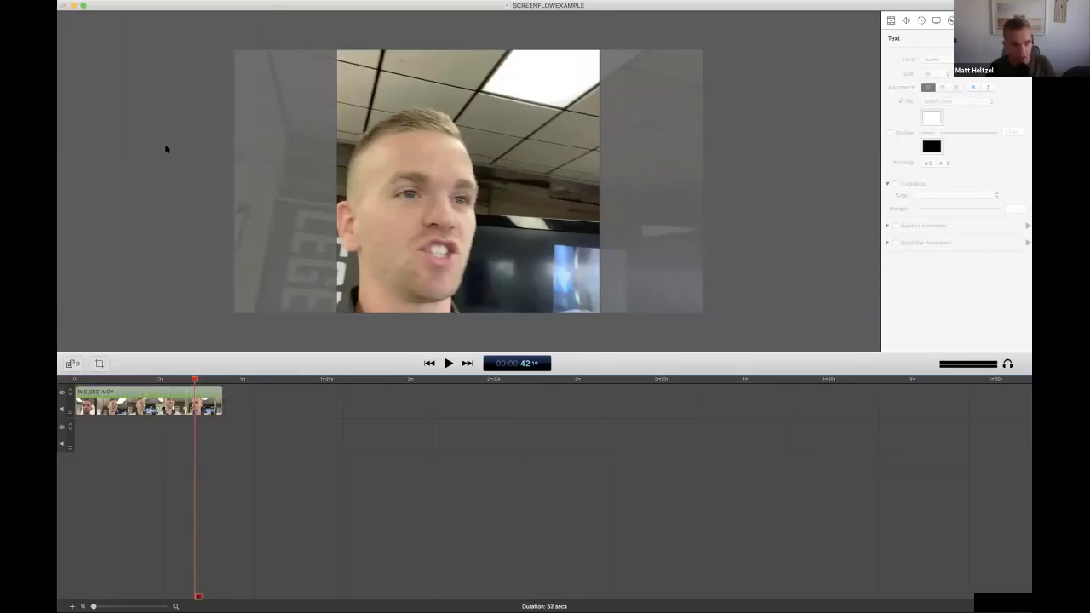
{"action": "right_click", "coordinate": [531, 136]}
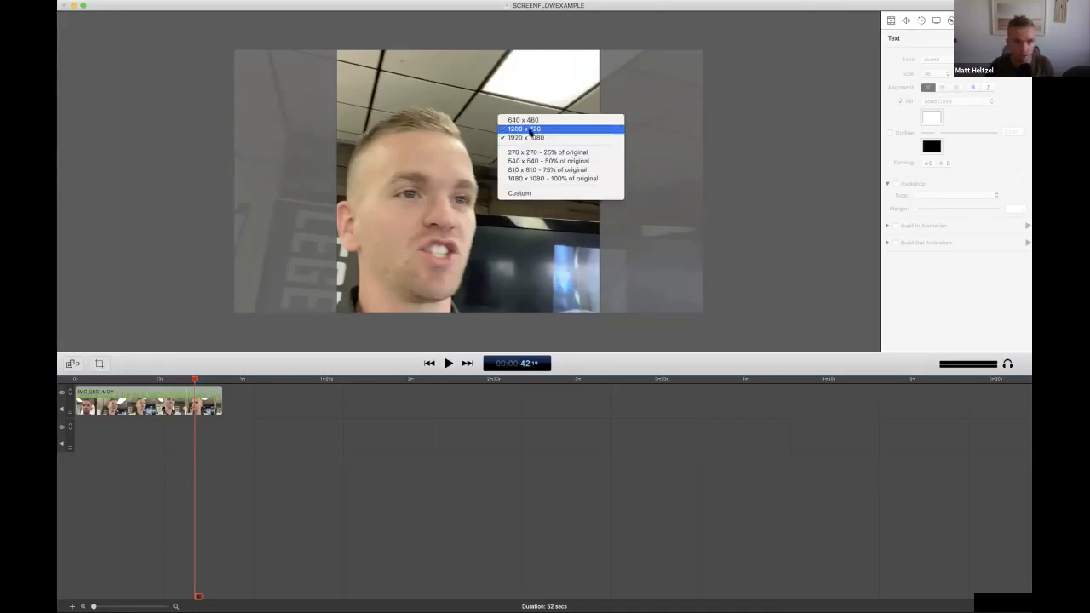
{"action": "left_click", "coordinate": [531, 130]}
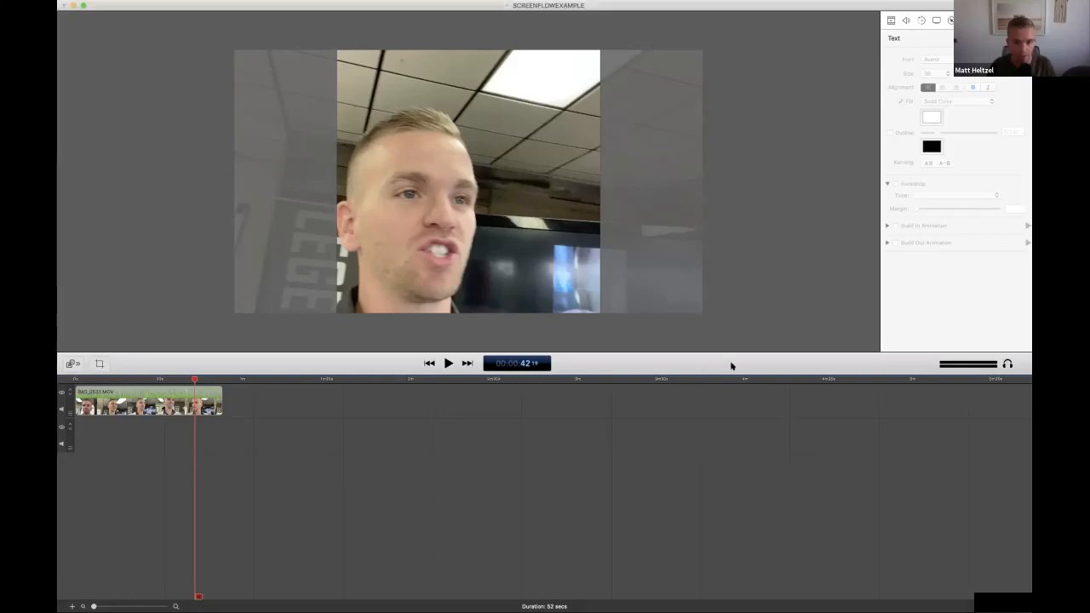
{"action": "right_click", "coordinate": [542, 137]}
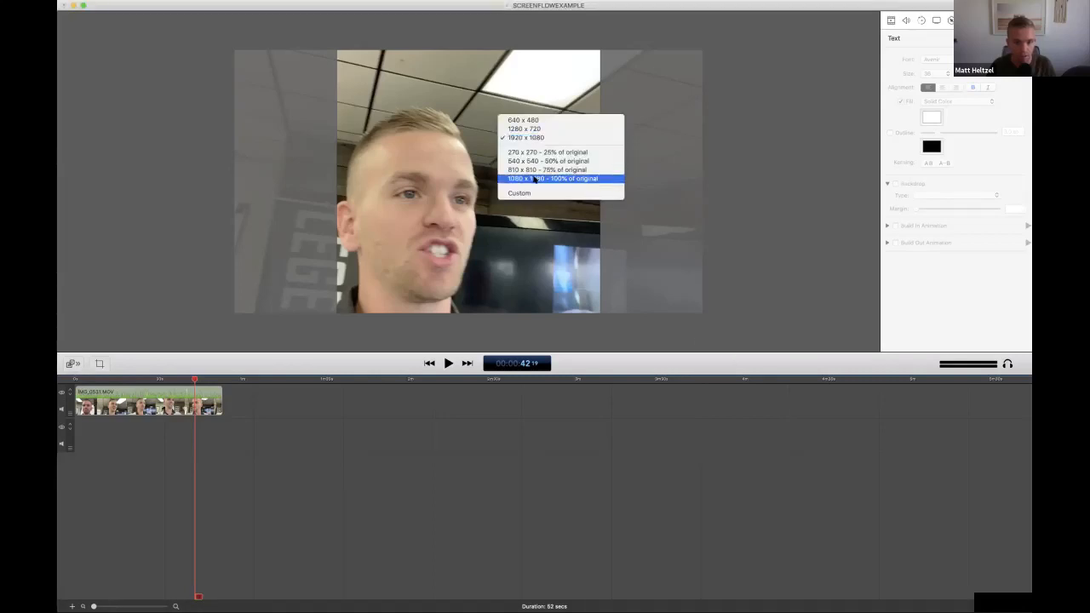
{"action": "left_click", "coordinate": [535, 179]}
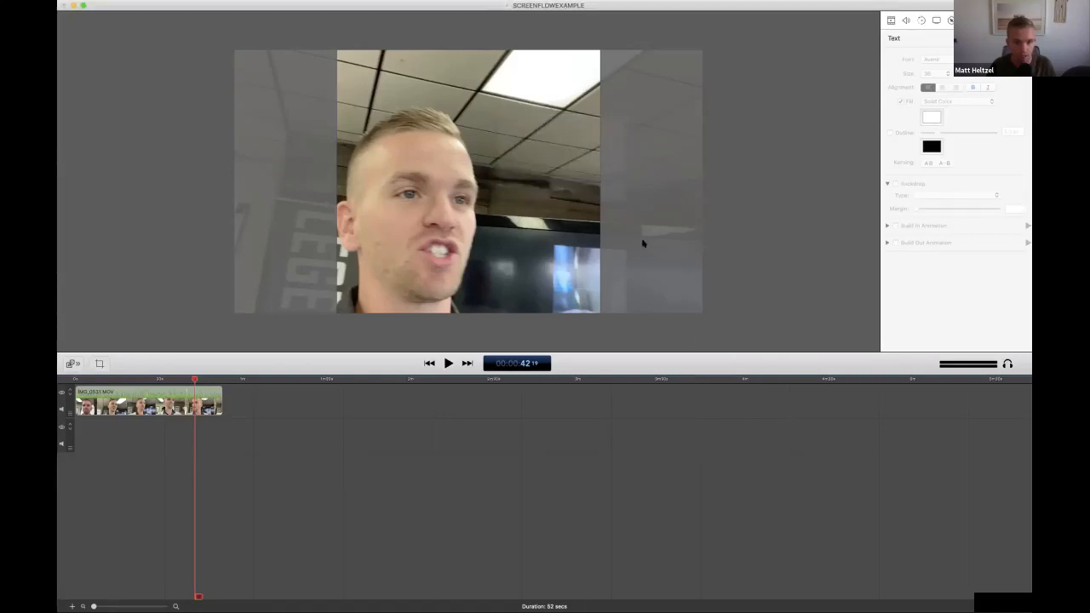
{"action": "left_click", "coordinate": [645, 243]}
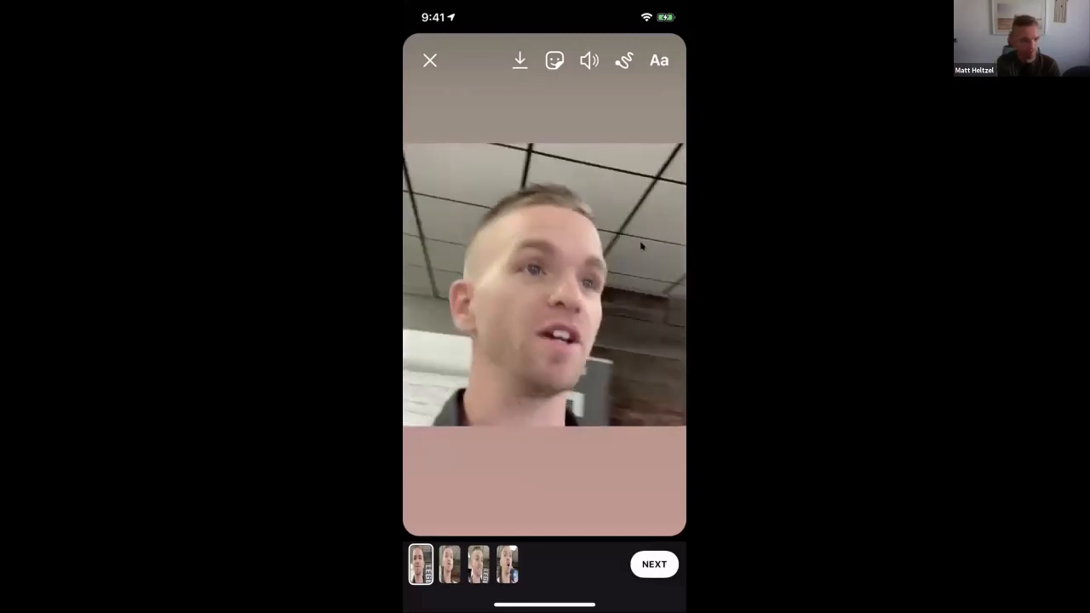
In the Instagram story editor, mute the video and add the text "THE BIGGEST SCAM" in the blank band above the picture
{"action": "left_click", "coordinate": [588, 60]}
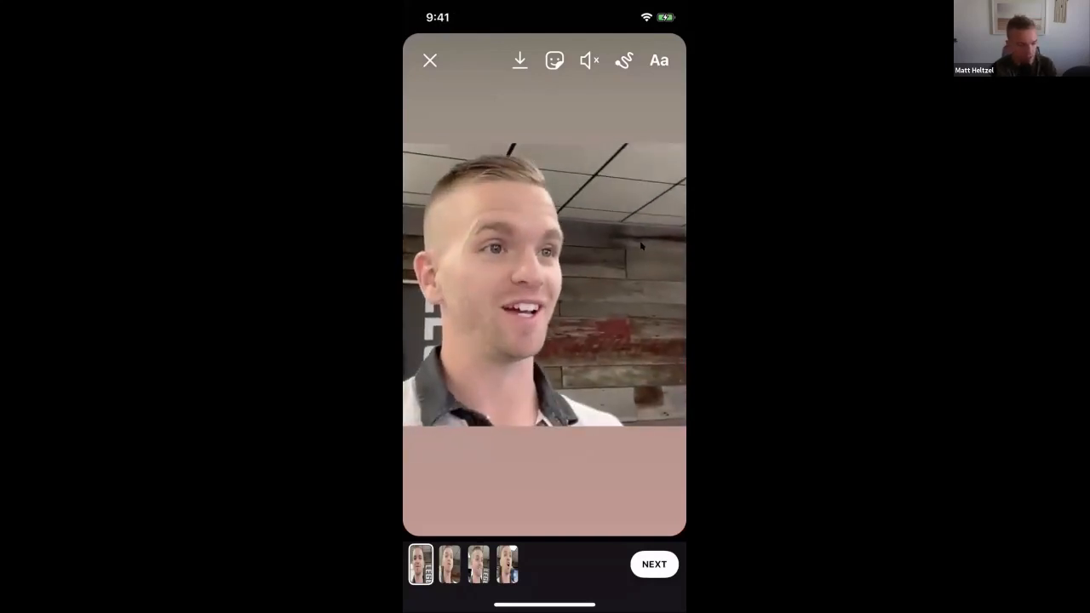
{"action": "left_click", "coordinate": [659, 60]}
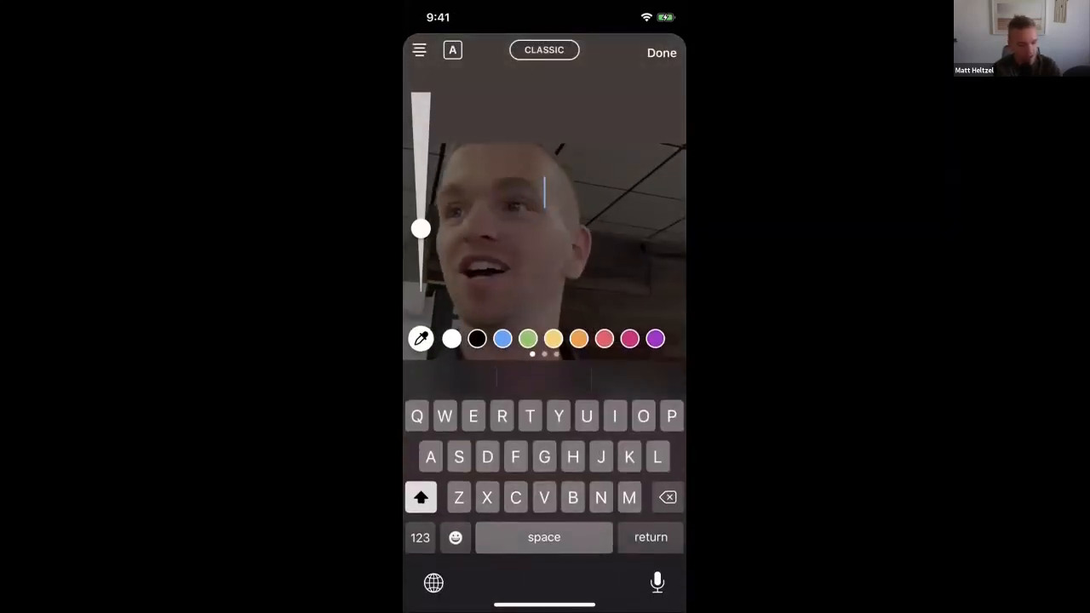
{"action": "type", "text": "THE BIGGE"}
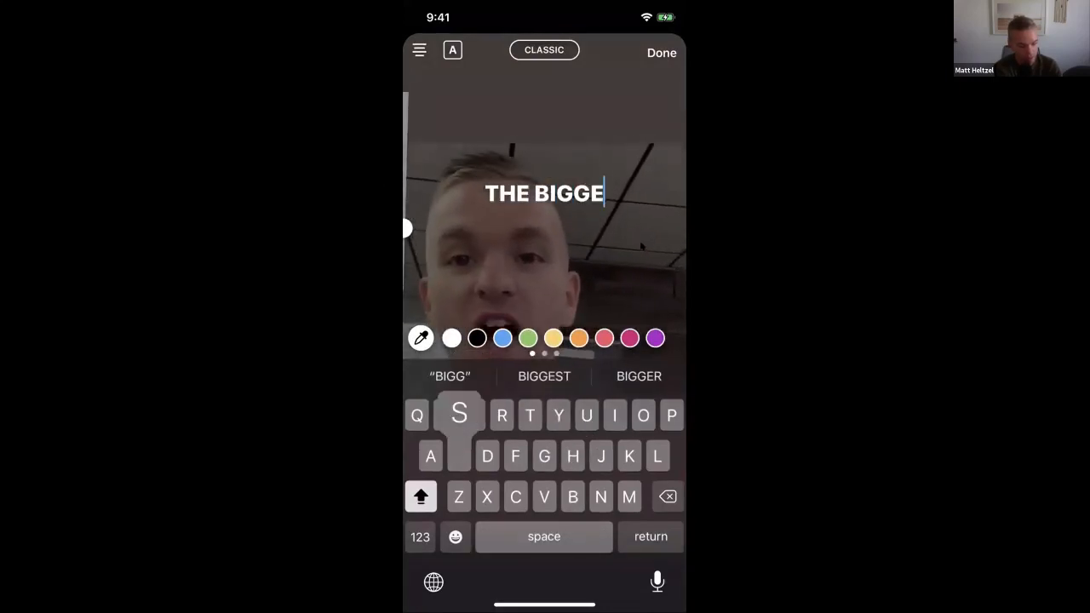
{"action": "type", "text": "ST SCAM"}
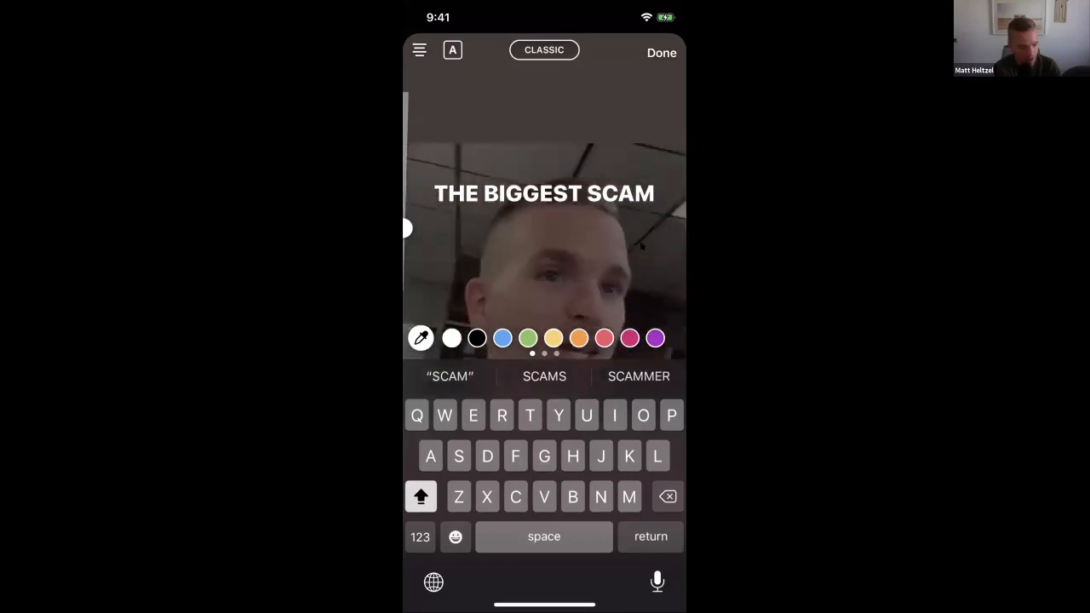
{"action": "left_click", "coordinate": [662, 52]}
{"action": "left_click_drag", "start_coordinate": [545, 193], "coordinate": [545, 100]}
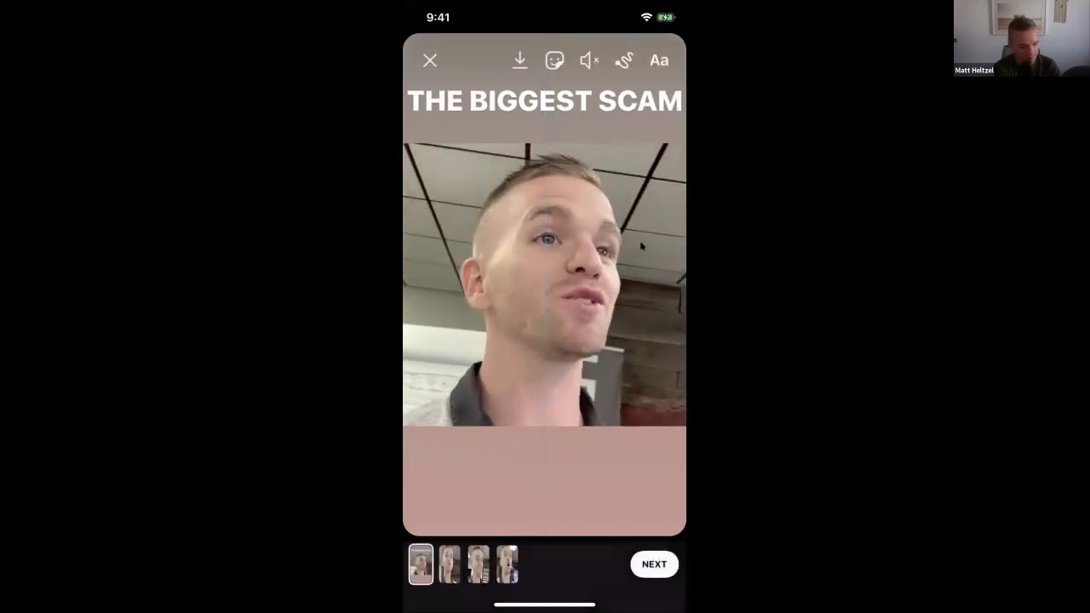
Add the text "ABOUT COFFEE" in the band below the picture and move the "THE BIGGEST SCAM" text slightly higher
{"action": "left_click", "coordinate": [659, 60]}
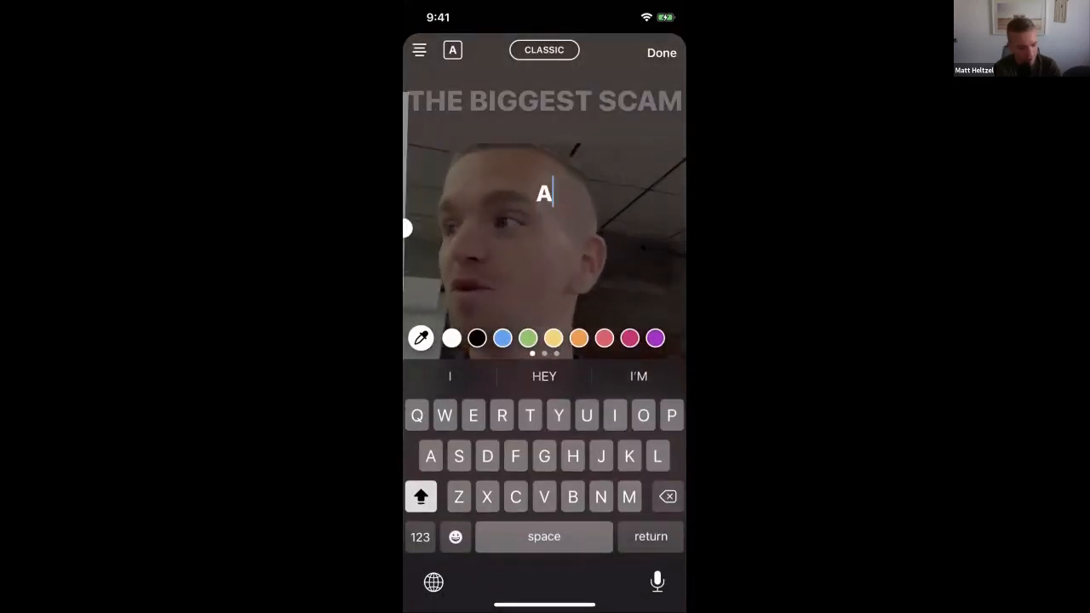
{"action": "type", "text": "AB"}
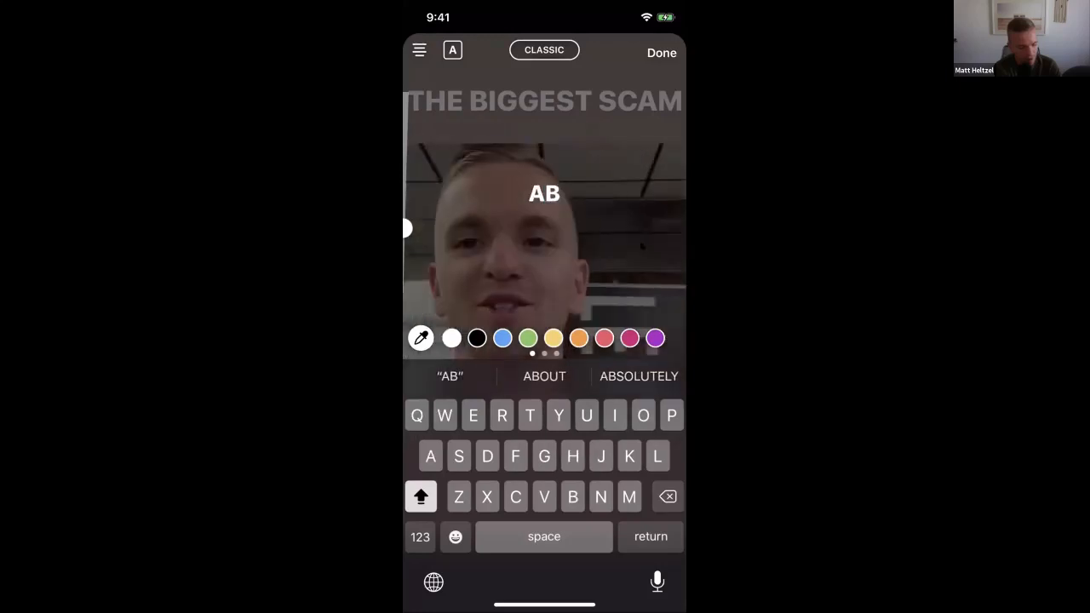
{"action": "type", "text": "OUT COFFEE"}
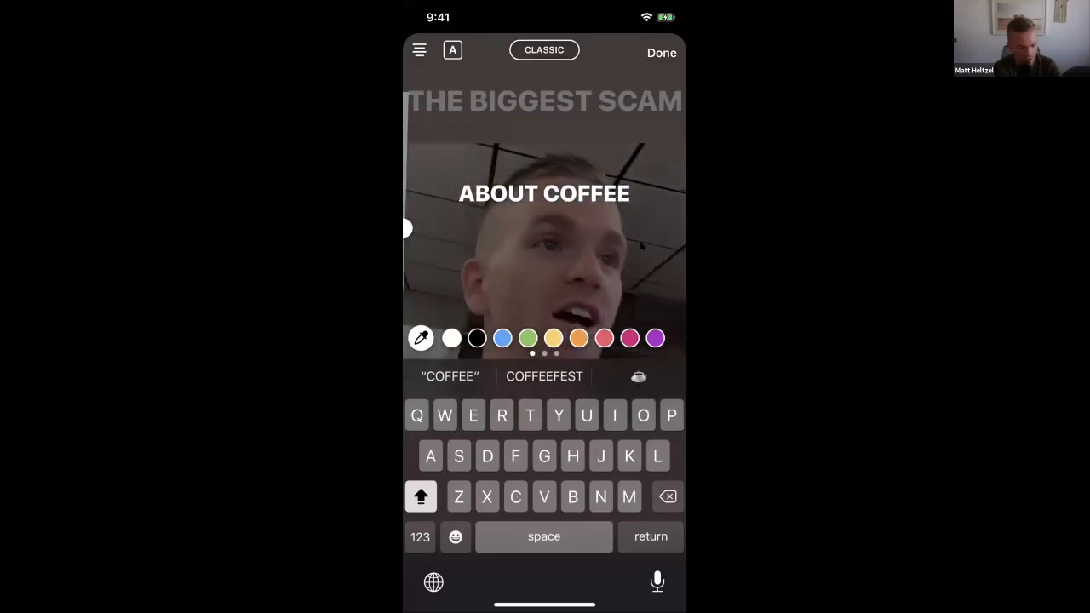
{"action": "left_click", "coordinate": [662, 53]}
{"action": "left_click_drag", "start_coordinate": [545, 192], "coordinate": [545, 480]}
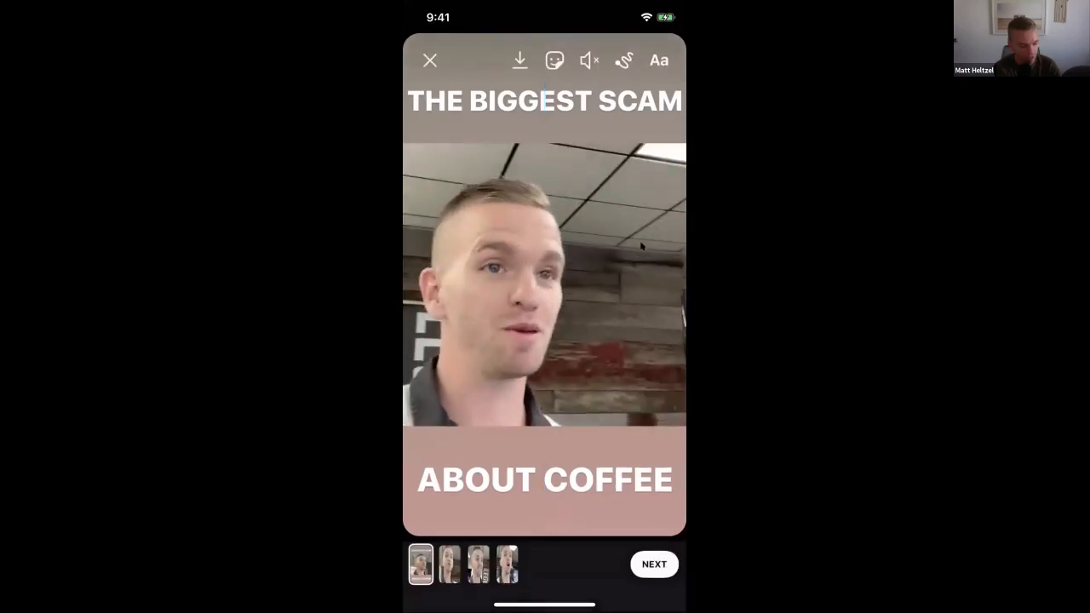
{"action": "left_click_drag", "start_coordinate": [545, 100], "coordinate": [545, 89]}
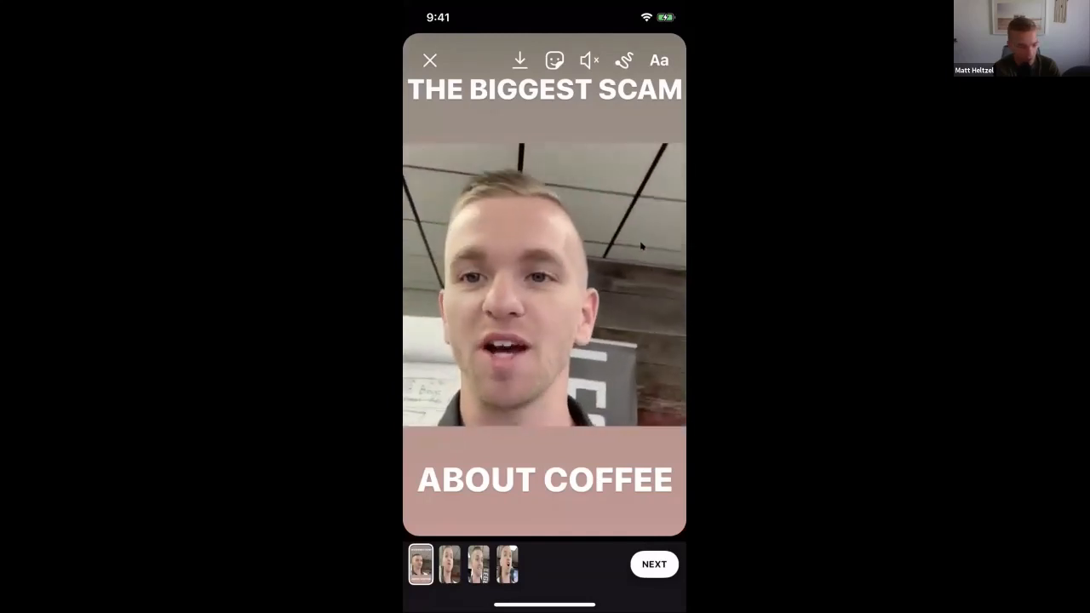
Add a Yes/No poll sticker asking "Have you believed this scam too?" and place it smaller in the picture's lower-left corner
{"action": "left_click", "coordinate": [554, 60]}
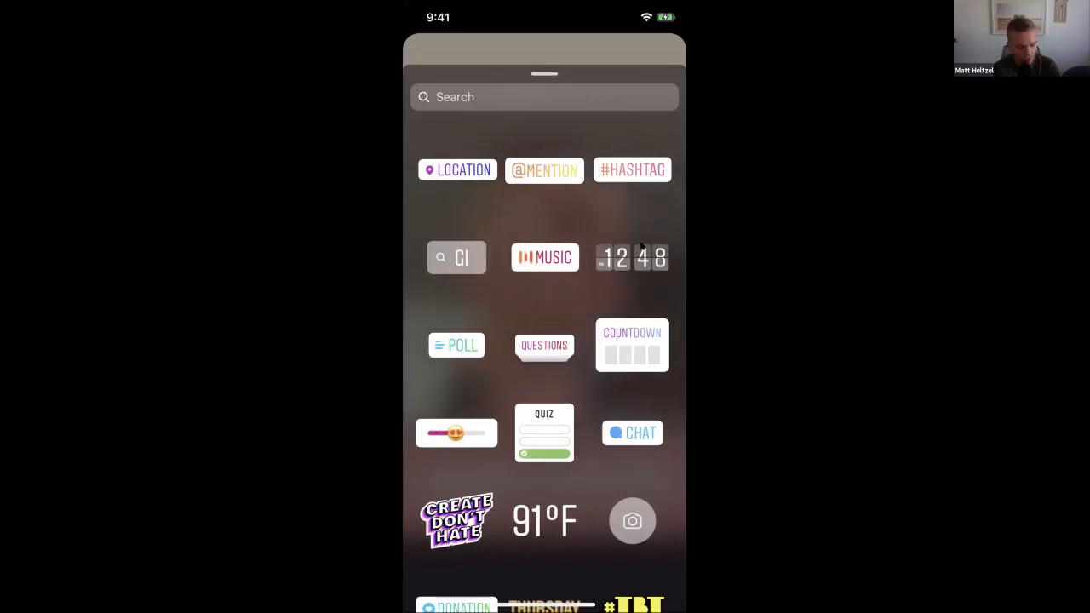
{"action": "left_click", "coordinate": [456, 345]}
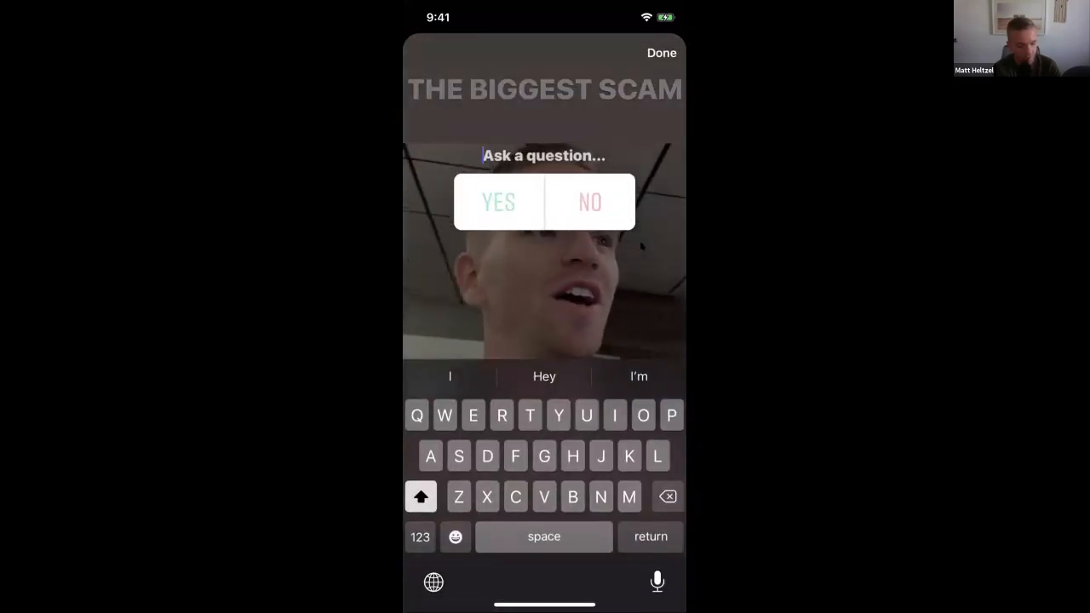
{"action": "type", "text": "HAve"}
{"action": "key", "text": "BackSpace"}
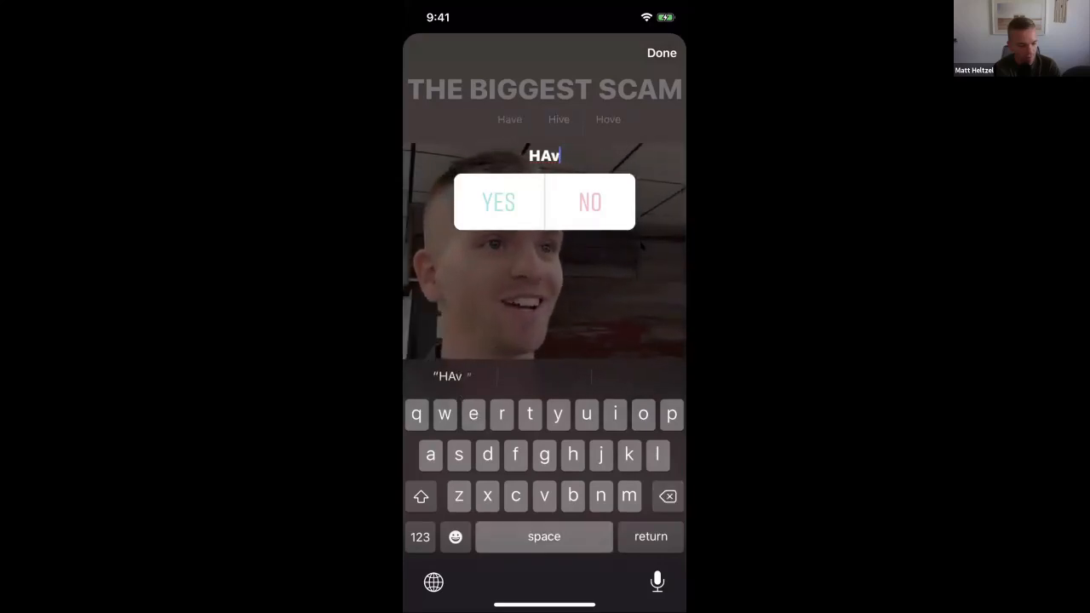
{"action": "key", "text": "BackSpace"}
{"action": "key", "text": "BackSpace"}
{"action": "type", "text": "av"}
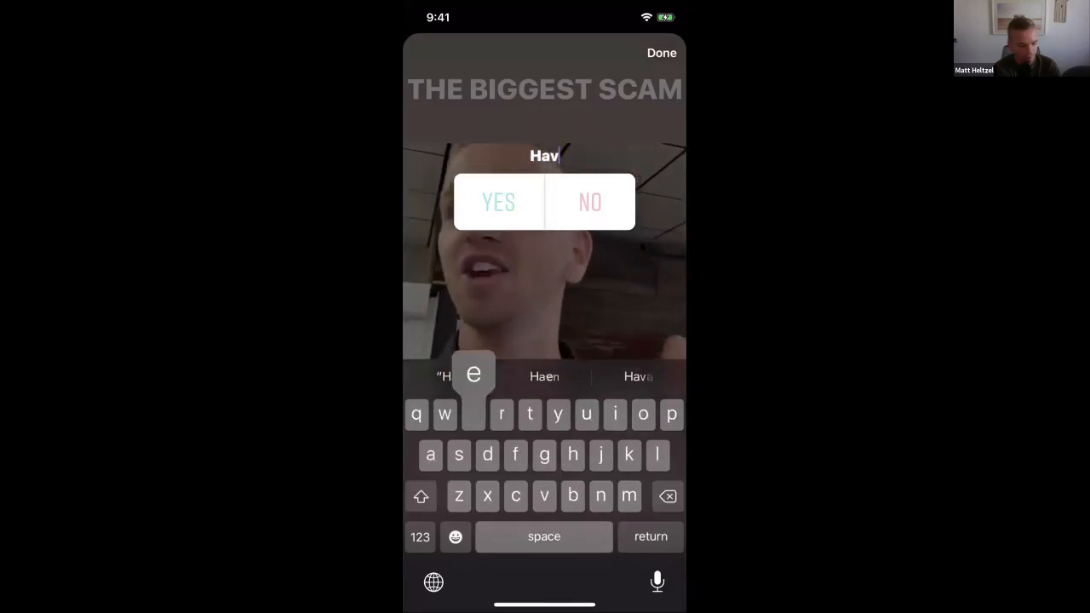
{"action": "type", "text": "e you believed"}
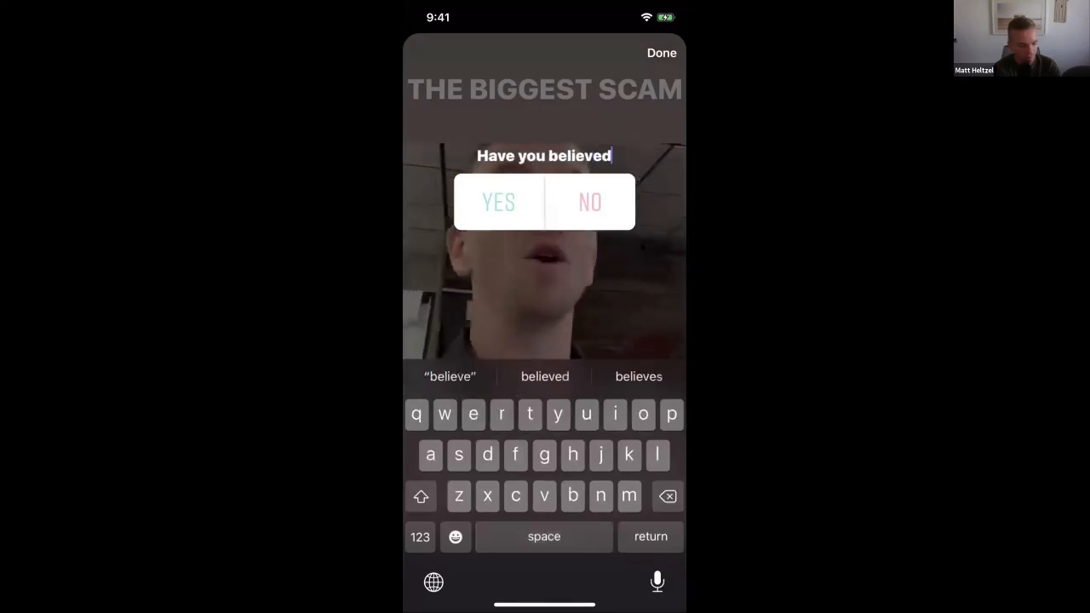
{"action": "type", "text": " this scam too?"}
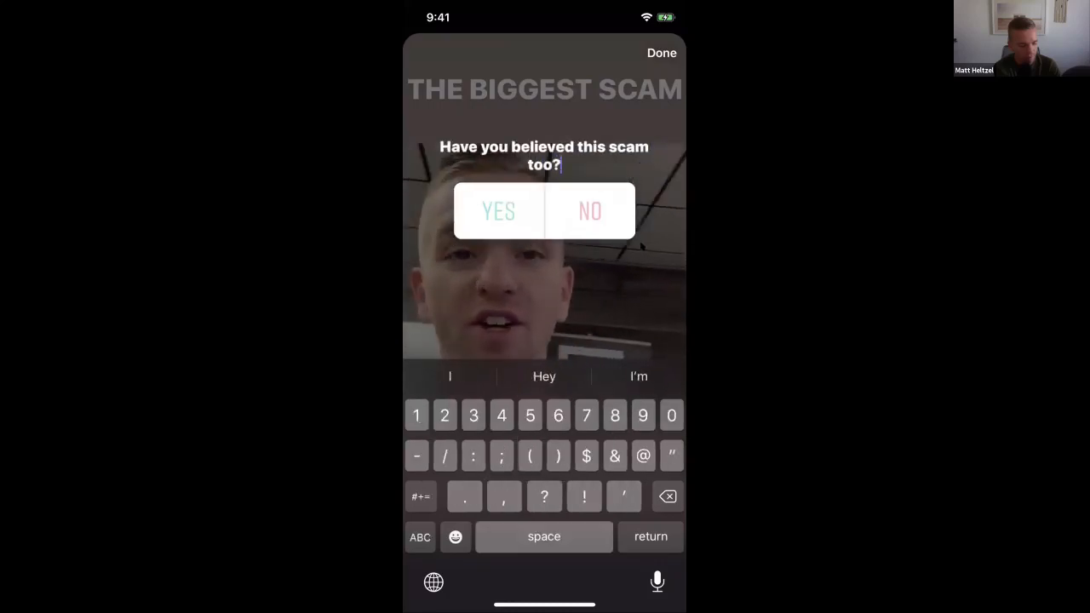
{"action": "left_click", "coordinate": [662, 53]}
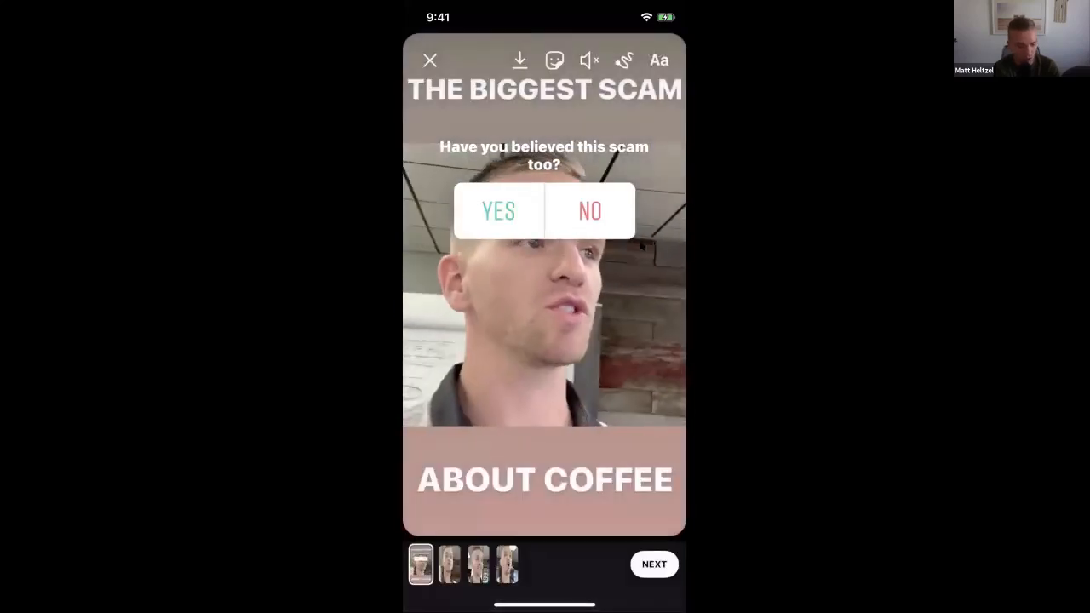
{"action": "left_click_drag", "start_coordinate": [545, 210], "coordinate": [481, 404]}
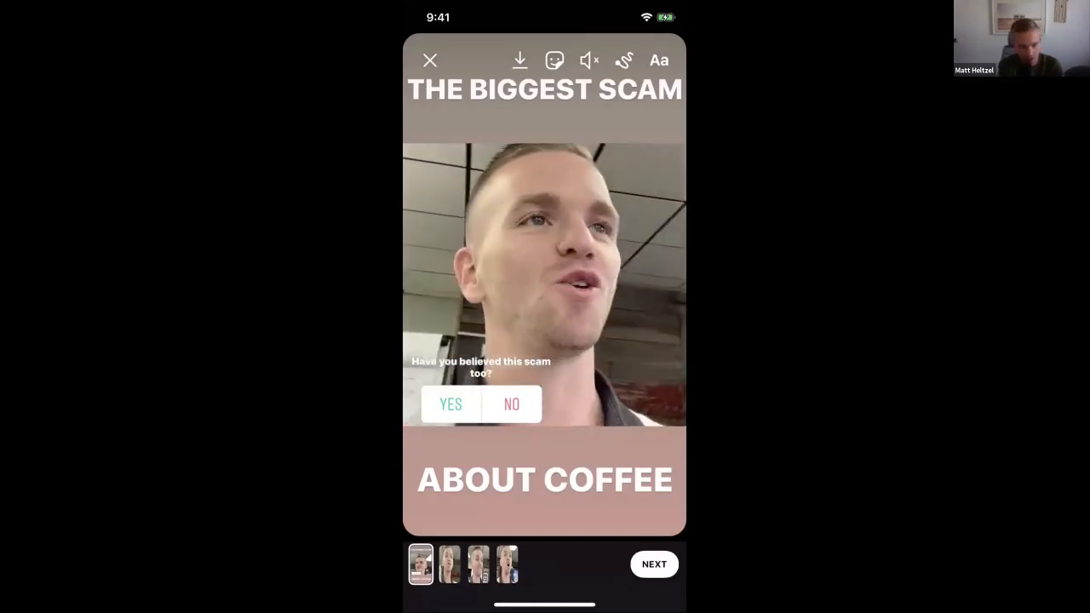
Add a #COFFEE hashtag sticker and place it in the picture's lower-right corner beside the poll
{"action": "left_click", "coordinate": [554, 59]}
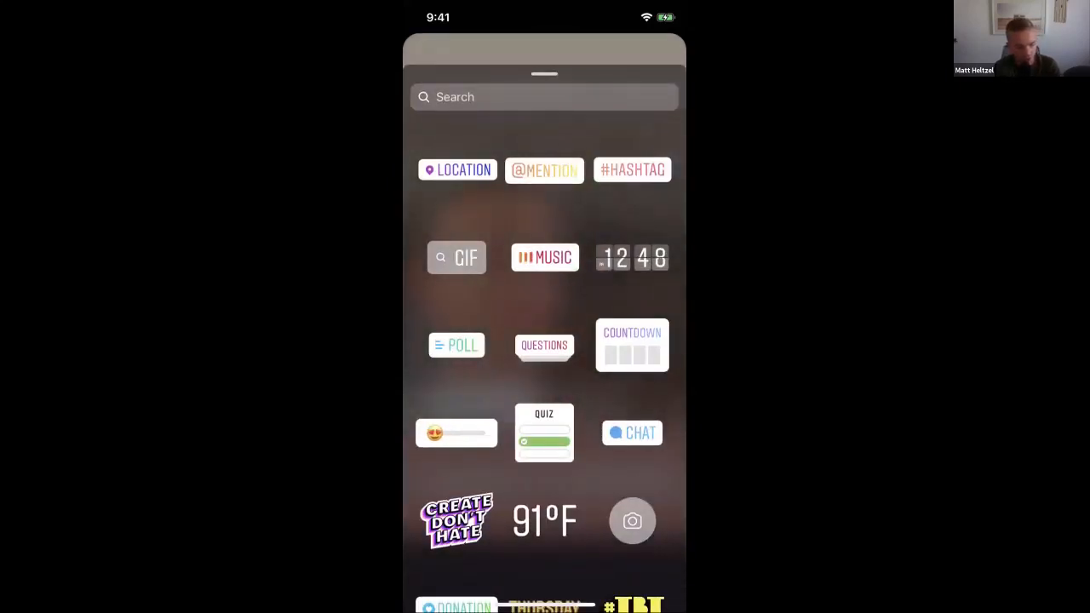
{"action": "left_click", "coordinate": [632, 170]}
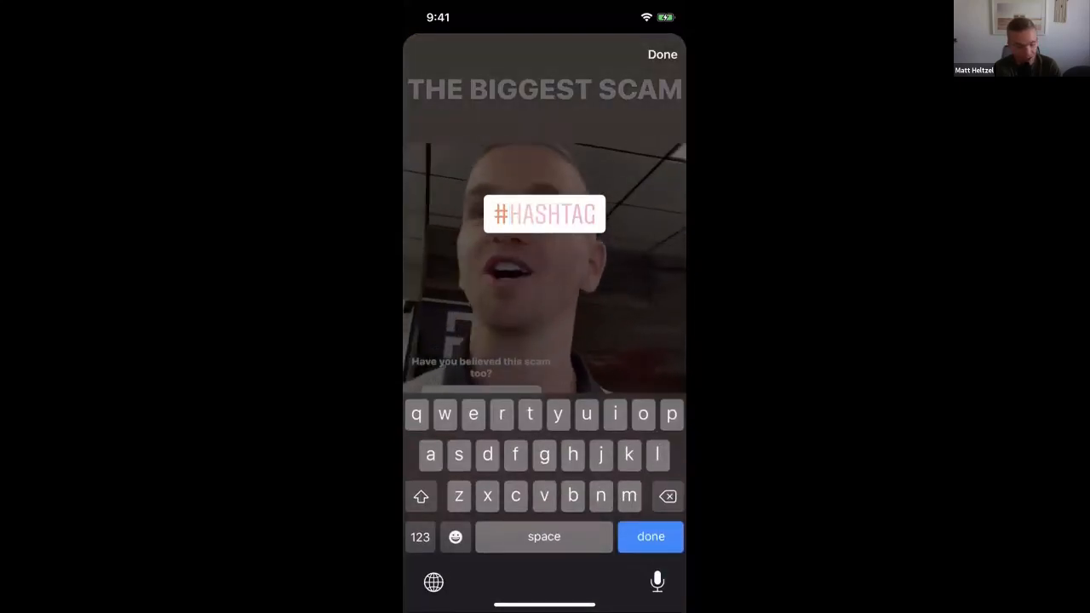
{"action": "type", "text": "cof"}
{"action": "key", "text": "Return"}
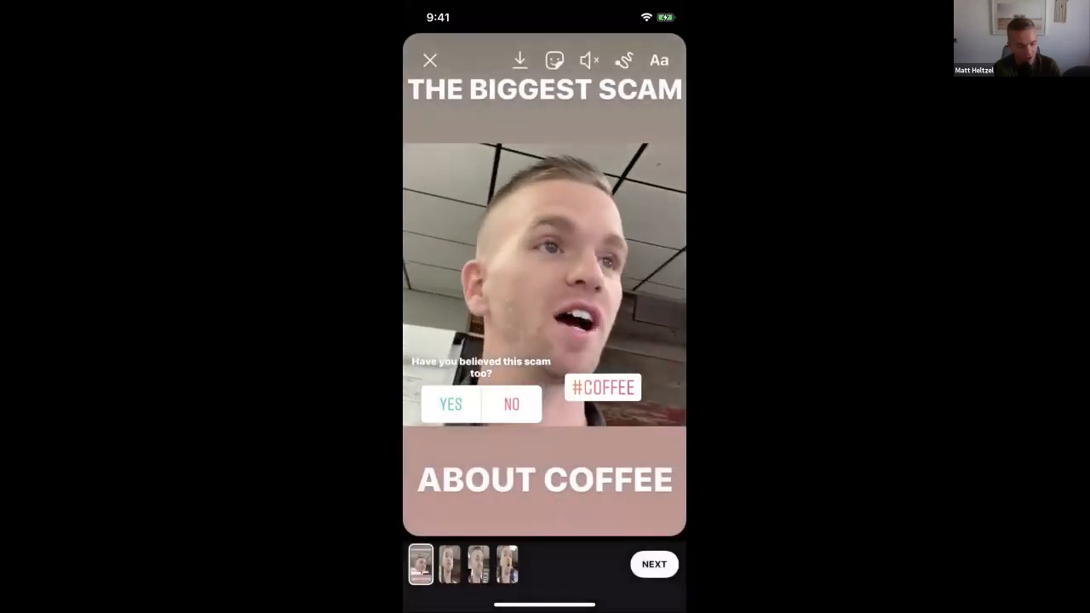
{"action": "left_click_drag", "start_coordinate": [605, 390], "coordinate": [629, 411]}
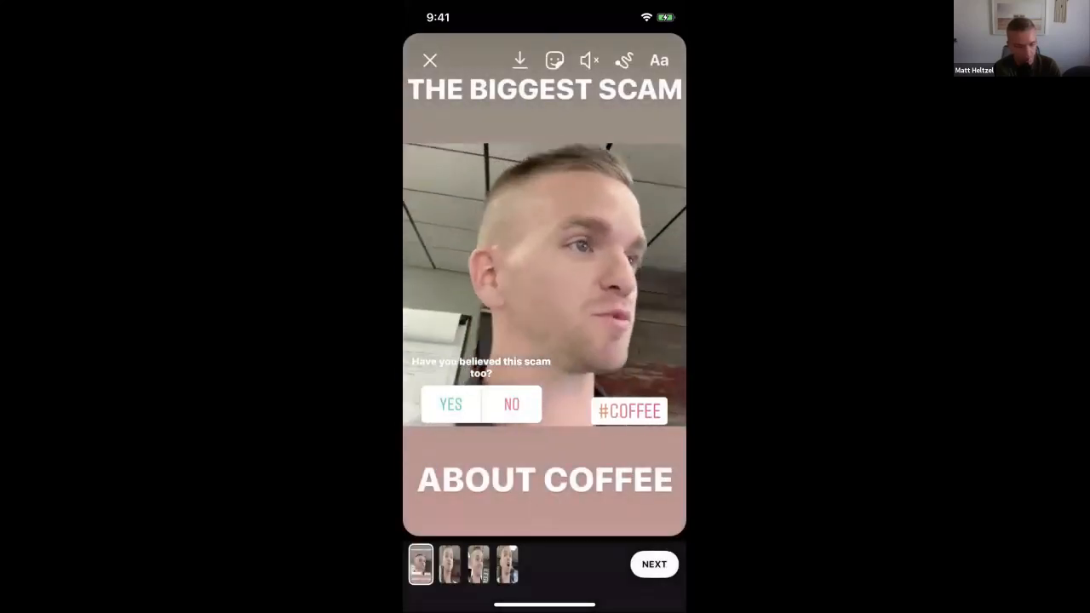
Add a quiz sticker to the story with the question "WHAT'S YOUR FAVORITE?"
{"action": "left_click", "coordinate": [554, 59]}
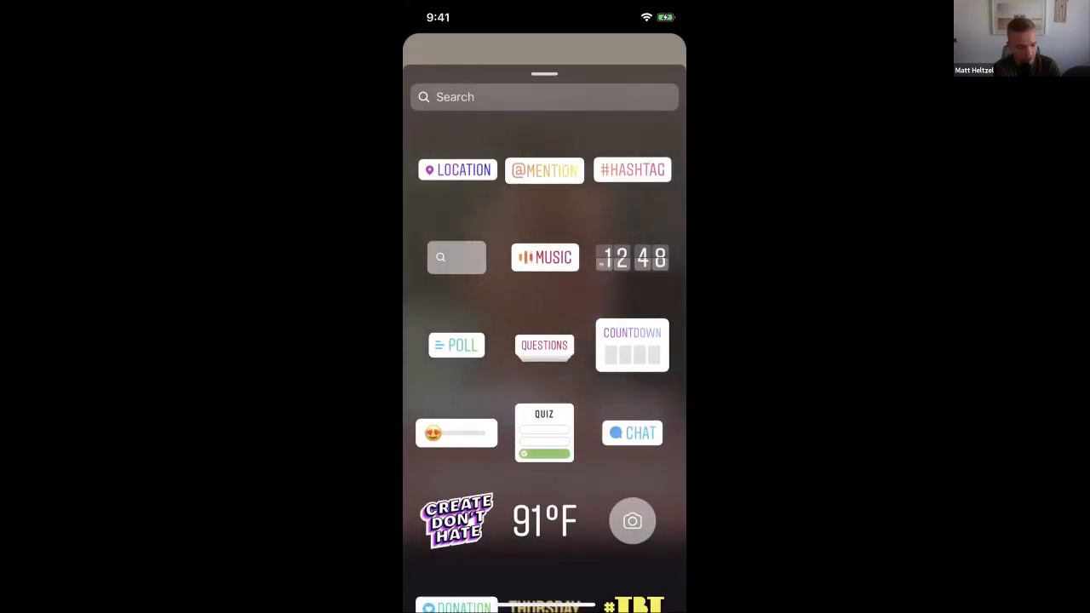
{"action": "left_click", "coordinate": [545, 432]}
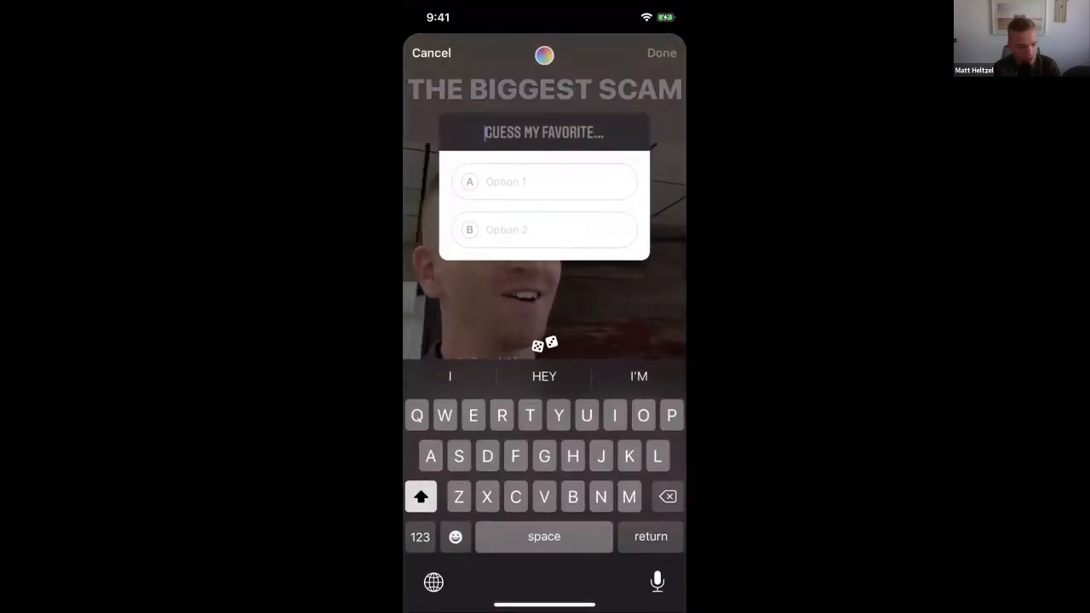
{"action": "type", "text": "WHAT'S YO"}
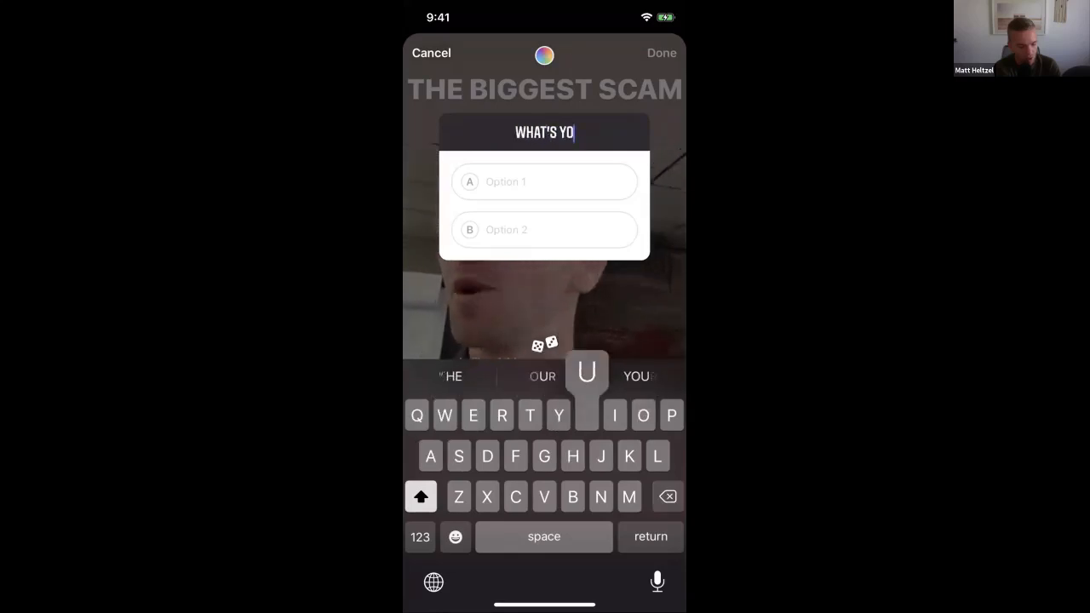
{"action": "type", "text": "UR FAVORI"}
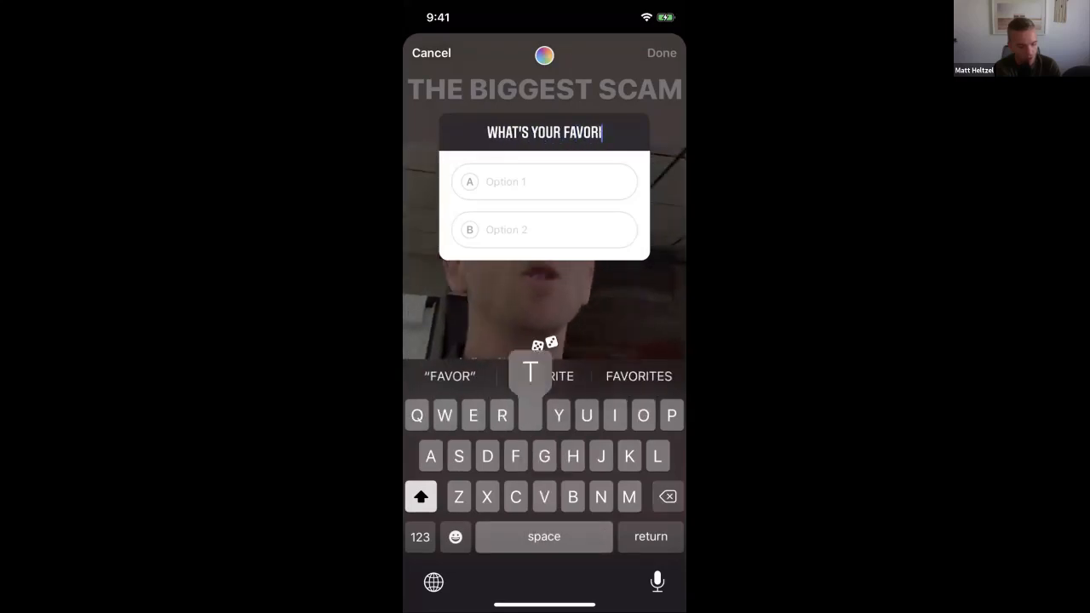
{"action": "type", "text": "TE?"}
{"action": "key", "text": "Return"}
Fill in the quiz's three answer options as Light roast, Medium roast and Dark roast
{"action": "type", "text": "I"}
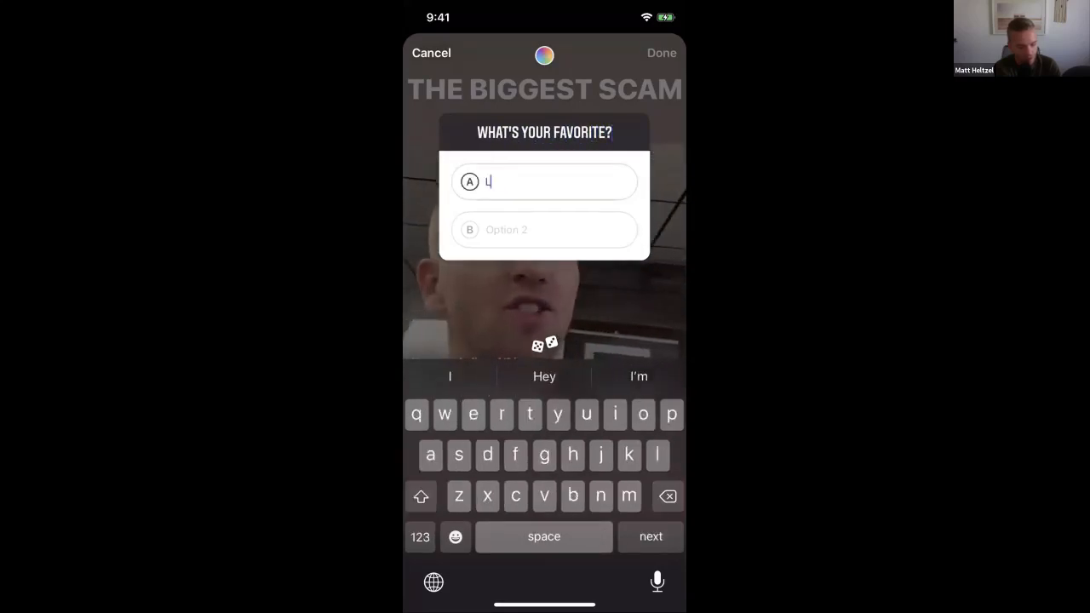
{"action": "type", "text": "ight roast"}
{"action": "key", "text": "Return"}
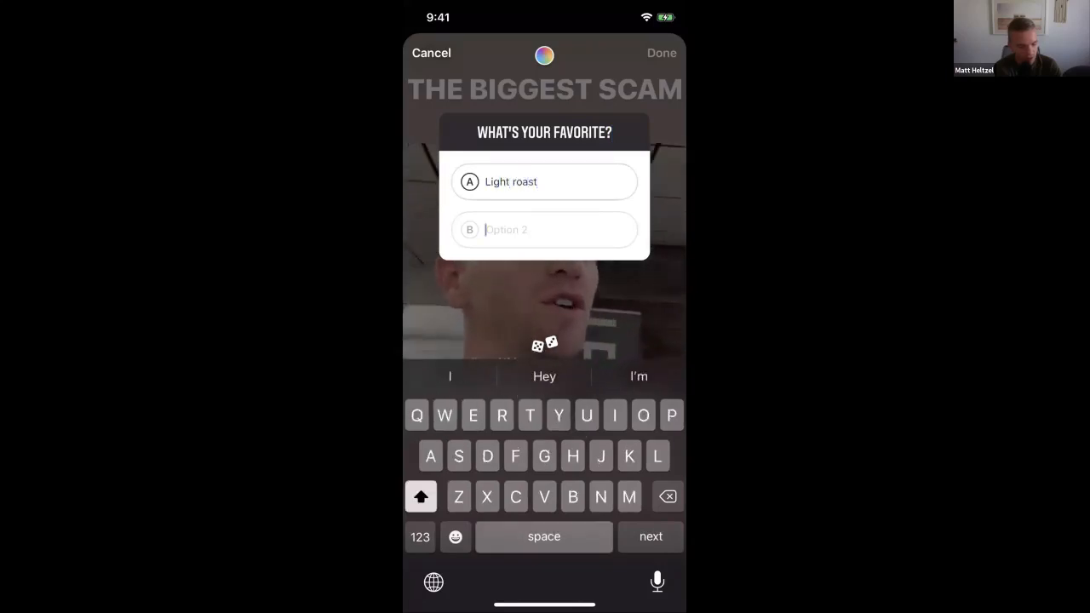
{"action": "type", "text": "Medium roast"}
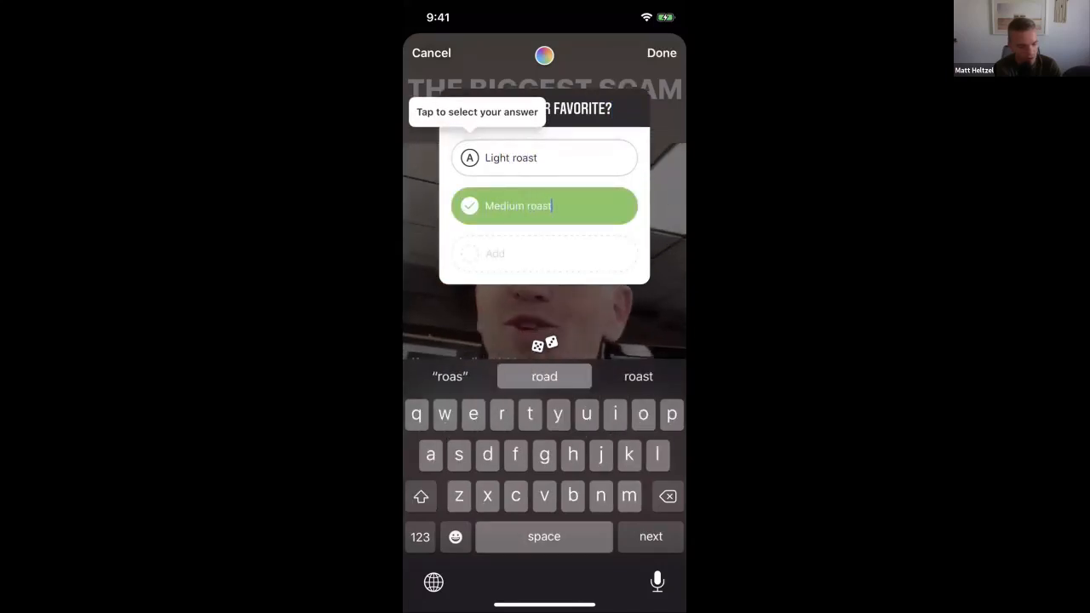
{"action": "key", "text": "Return"}
{"action": "type", "text": "Dark roast"}
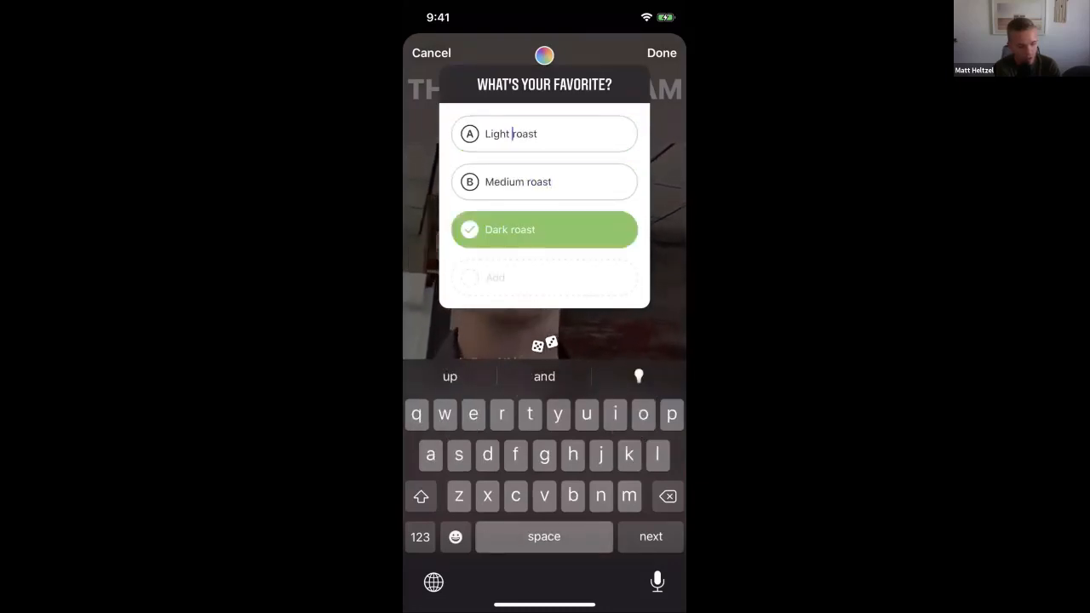
Mark Light roast as the correct answer and replace "YOUR" in the quiz question with the host's first name in possessive form
{"action": "left_click", "coordinate": [554, 84]}
{"action": "key", "text": "BackSpace"}
{"action": "key", "text": "BackSpace"}
{"action": "key", "text": "BackSpace"}
{"action": "key", "text": "BackSpace"}
{"action": "key", "text": "BackSpace"}
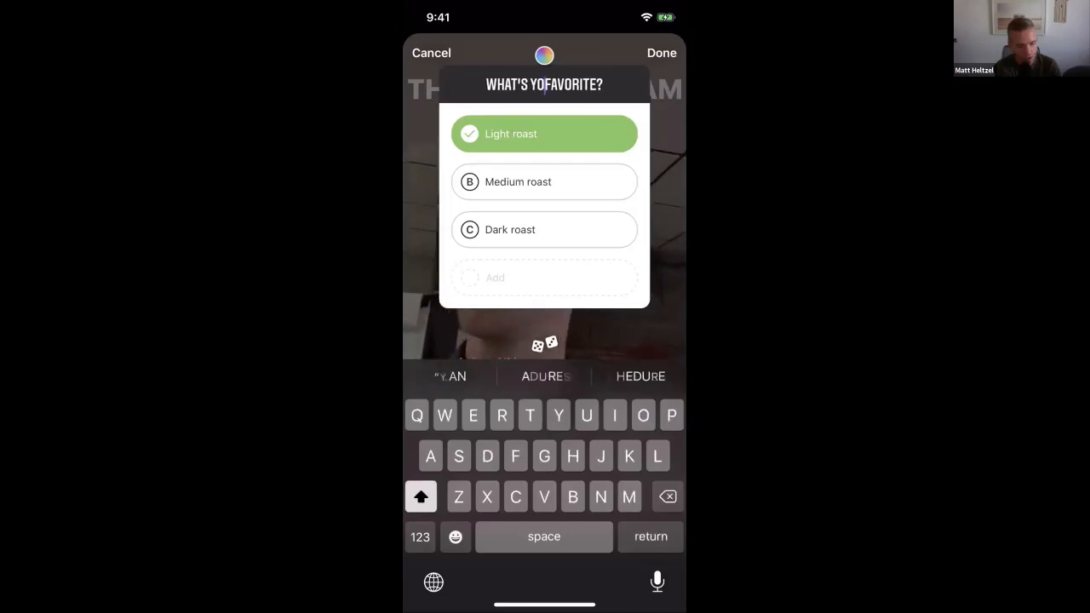
{"action": "type", "text": "T'S"}
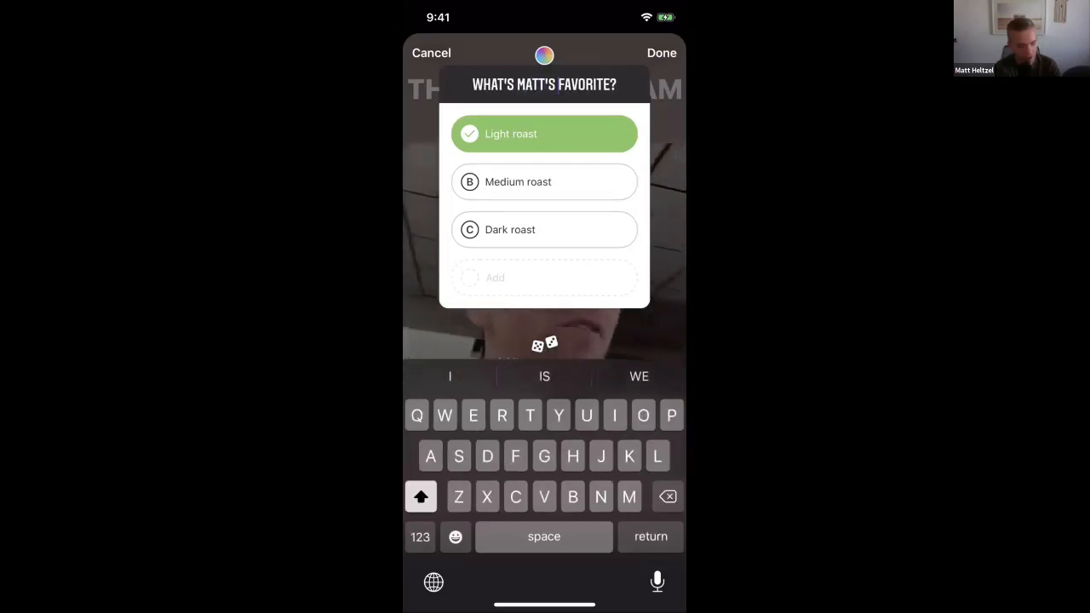
Place the quiz sticker smaller in the picture's lower-right corner over the hashtag, and look at the story's share destinations
{"action": "left_click", "coordinate": [662, 52]}
{"action": "left_click_drag", "start_coordinate": [543, 196], "coordinate": [444, 292]}
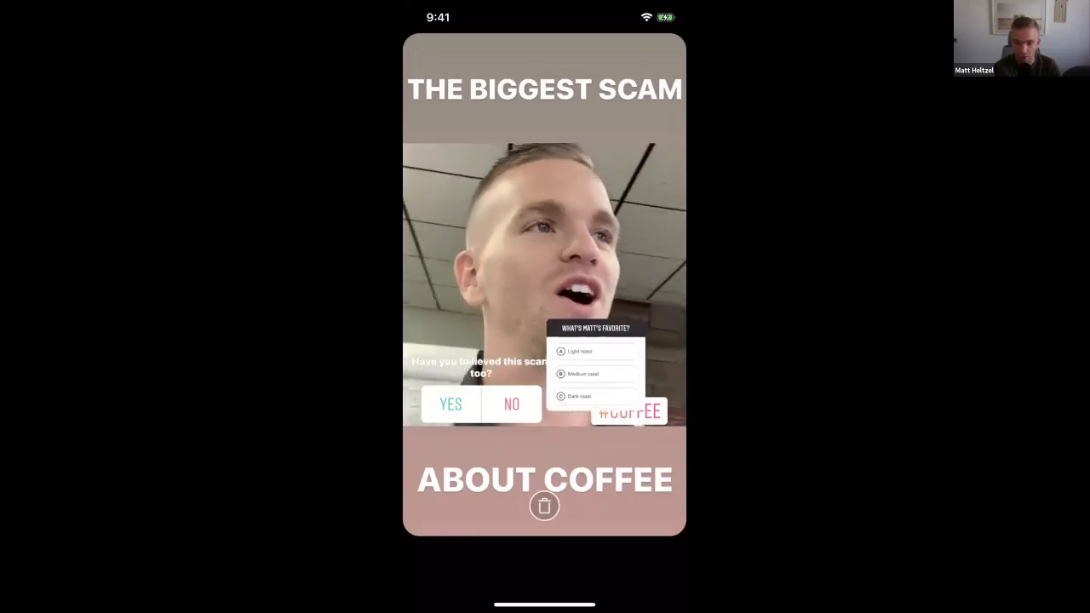
{"action": "left_click_drag", "start_coordinate": [626, 373], "coordinate": [628, 384]}
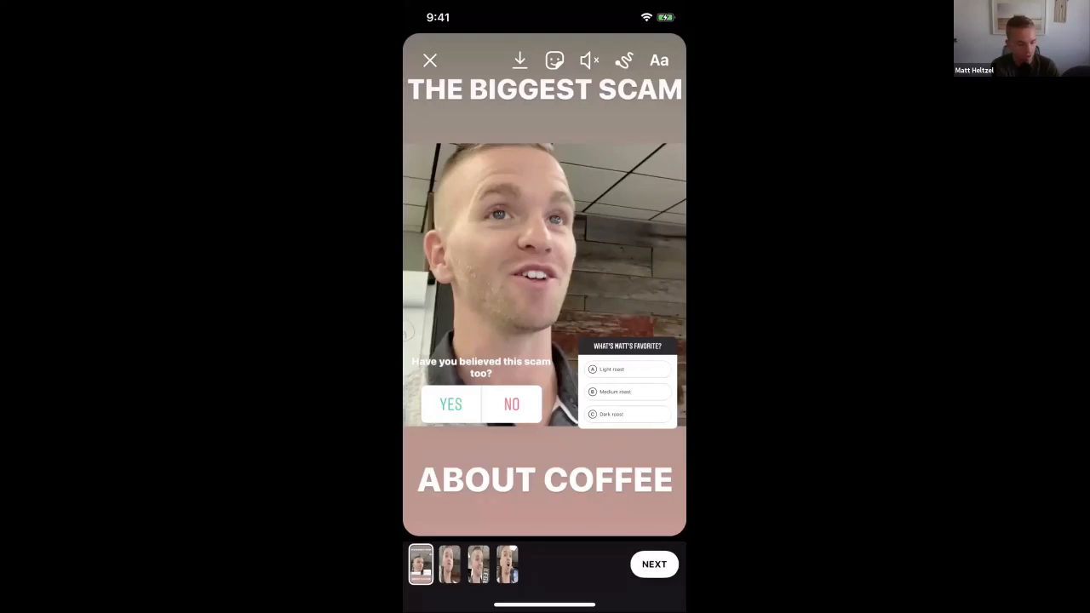
{"action": "left_click", "coordinate": [654, 564]}
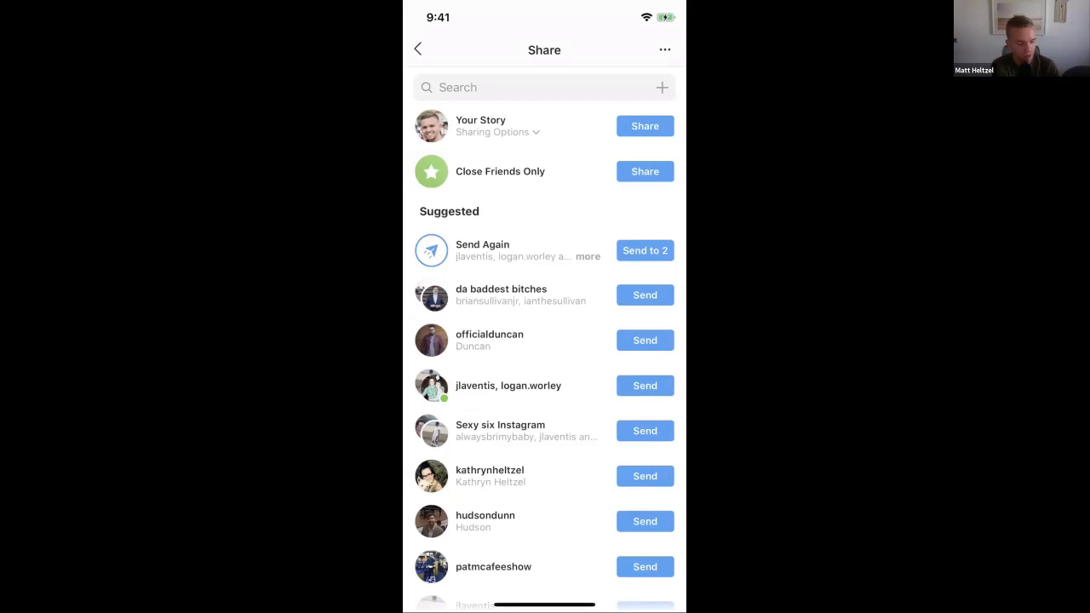
{"action": "left_click", "coordinate": [418, 50]}
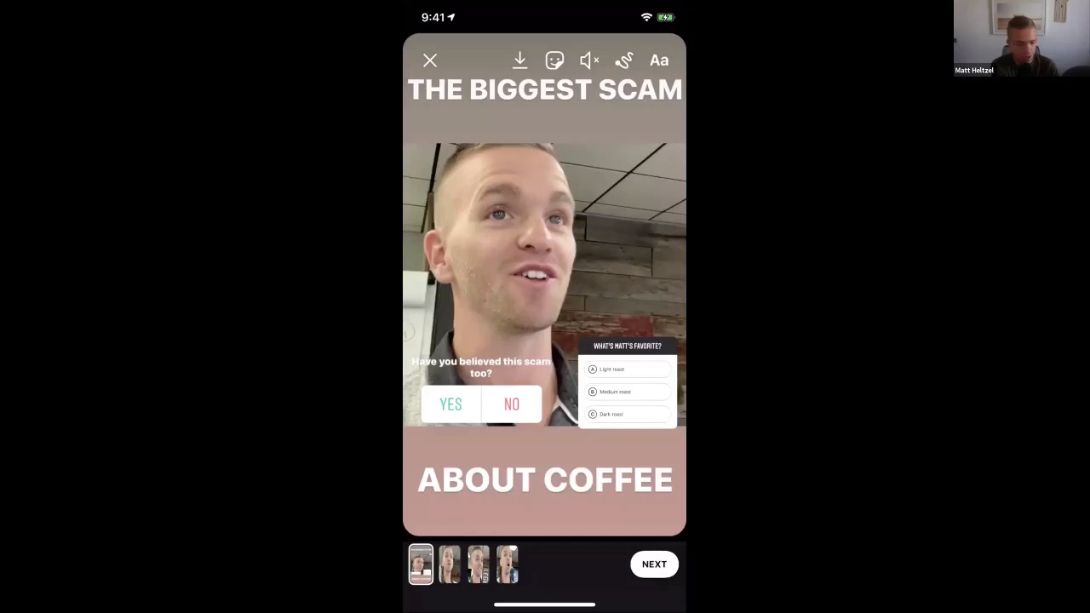
Add the "SAVAGE" sticker to the story and place it smaller, directly above the quiz sticker
{"action": "left_click", "coordinate": [554, 59]}
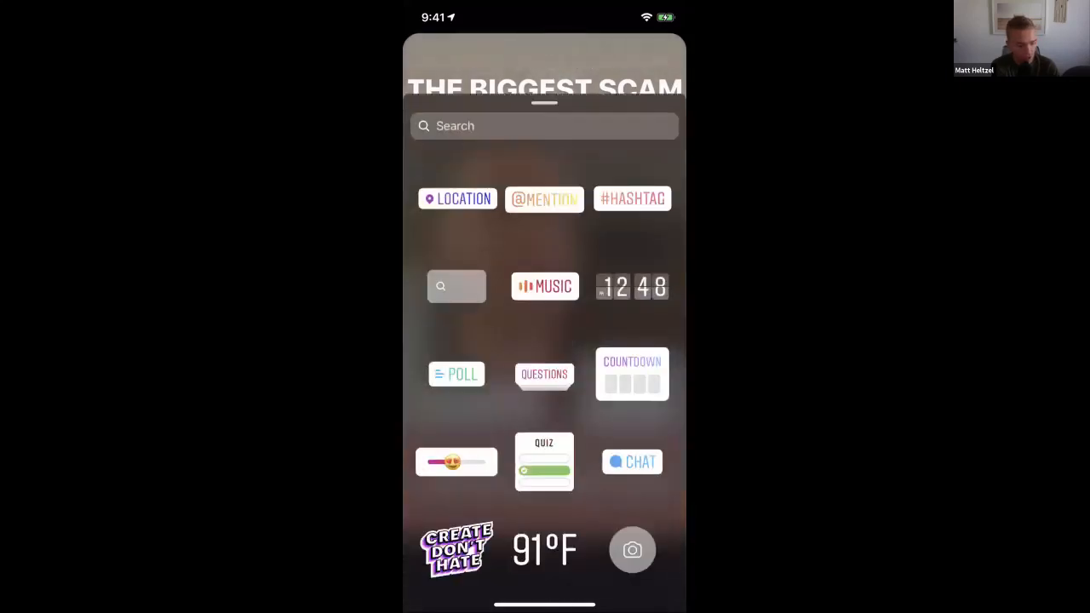
{"action": "scroll", "coordinate": [545, 367], "scroll_direction": "down", "scroll_amount": 5}
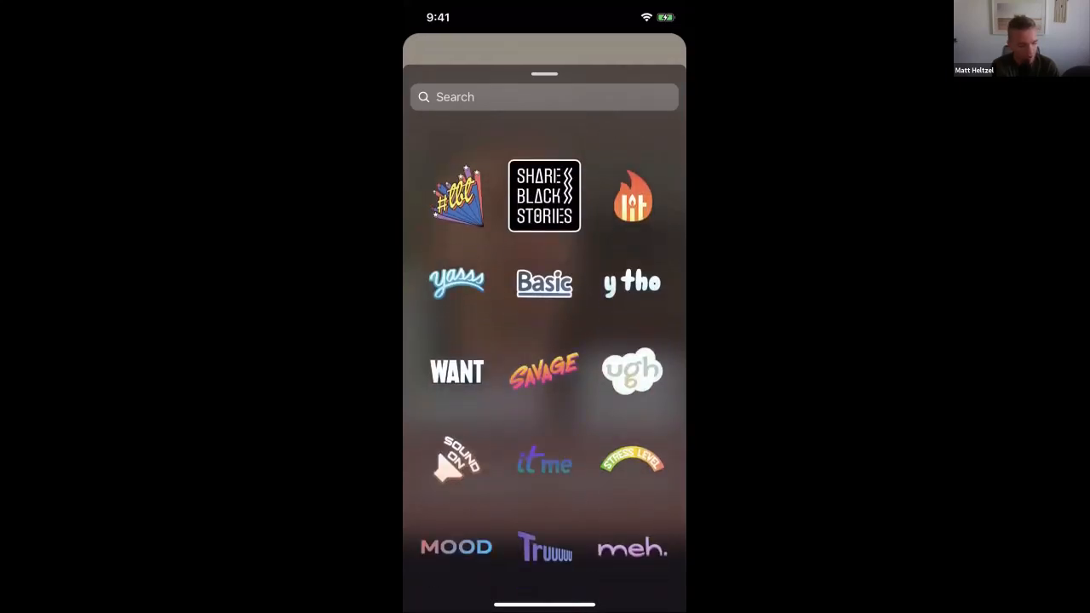
{"action": "left_click", "coordinate": [545, 371]}
{"action": "left_click", "coordinate": [545, 284]}
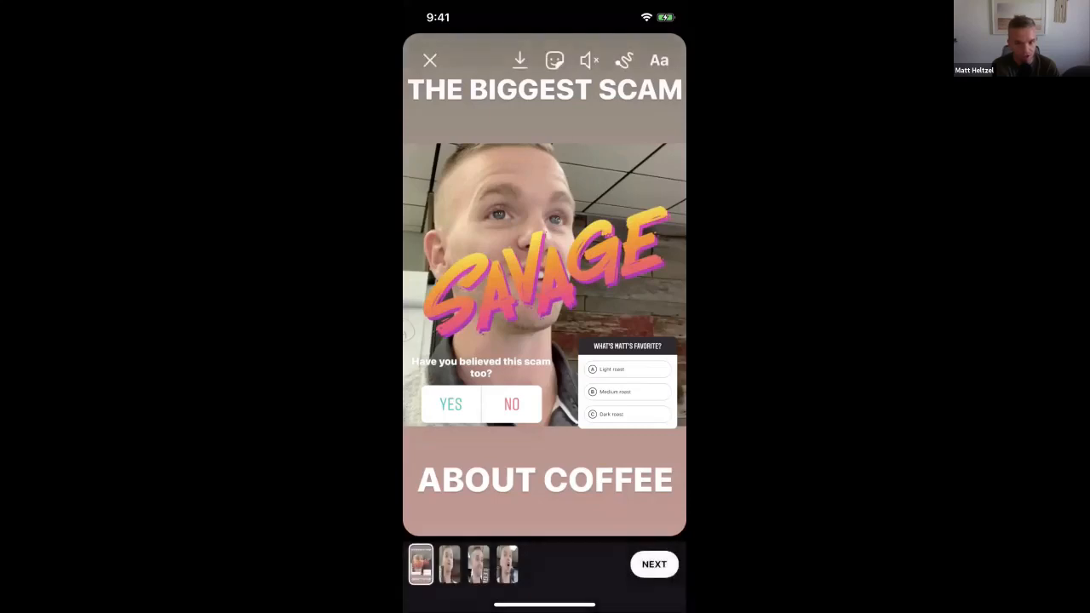
{"action": "left_click", "coordinate": [544, 285]}
{"action": "left_click_drag", "start_coordinate": [545, 285], "coordinate": [600, 307]}
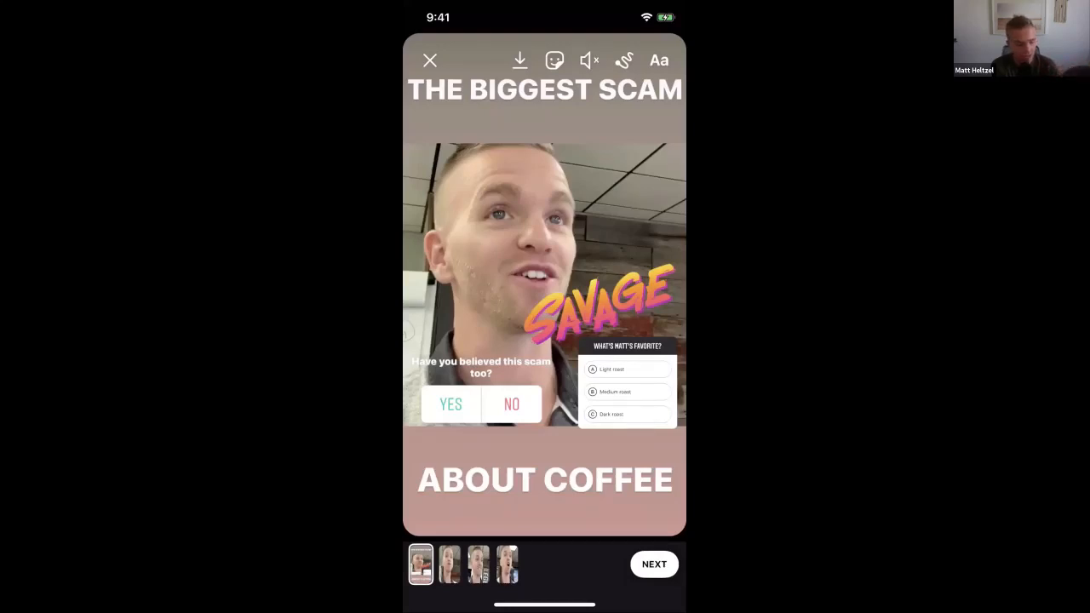
Review the Facebook sharing options for Your Story without sharing, and return to the story editor
{"action": "left_click", "coordinate": [654, 565]}
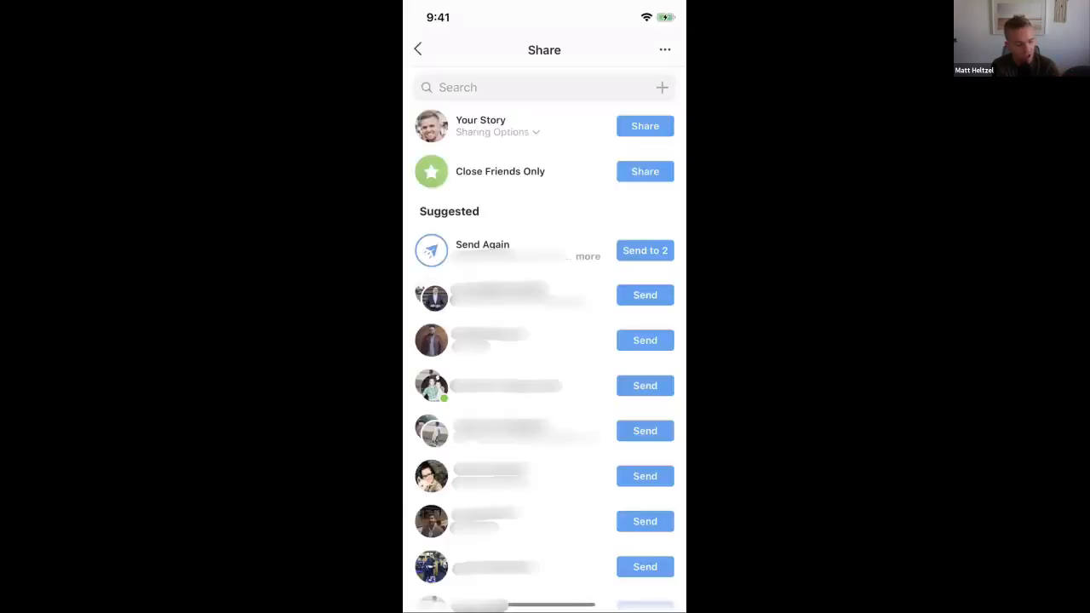
{"action": "left_click", "coordinate": [498, 132]}
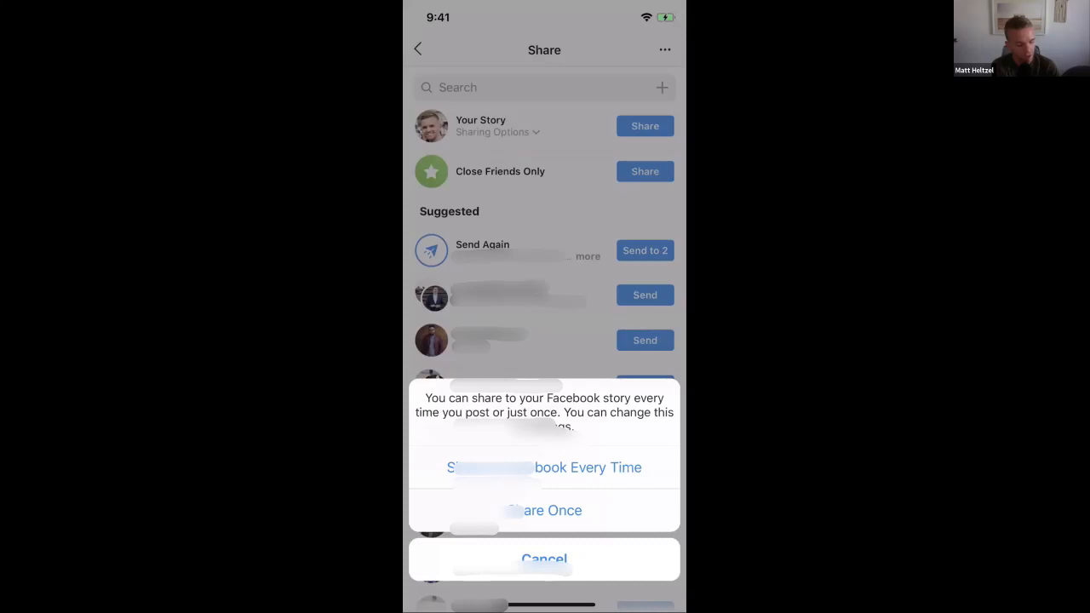
{"action": "left_click", "coordinate": [545, 559]}
{"action": "left_click", "coordinate": [418, 49]}
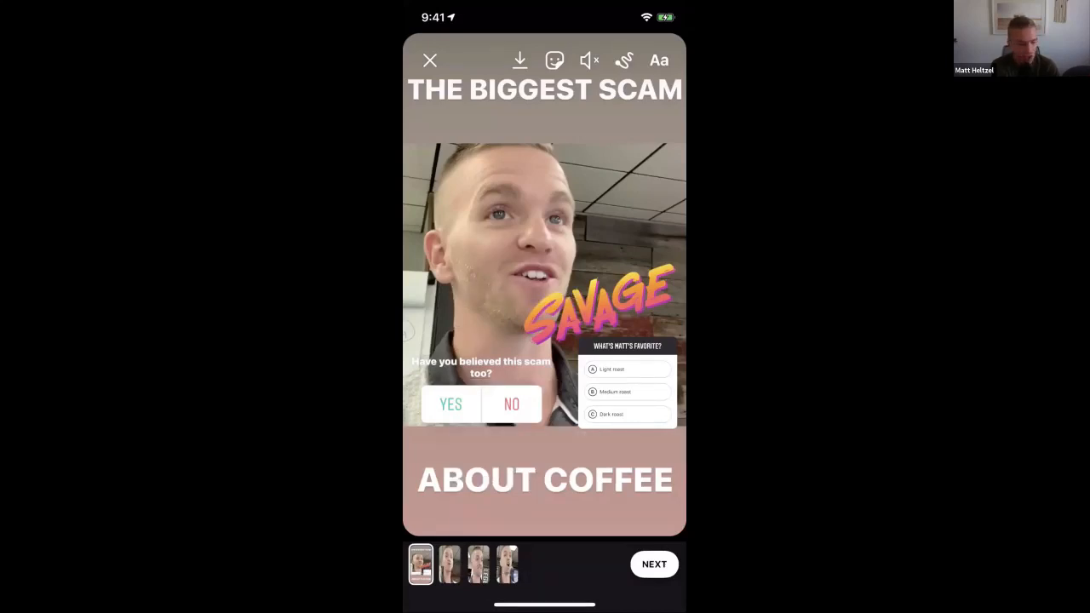
Leave the story editor without posting the story
{"action": "left_click", "coordinate": [430, 60]}
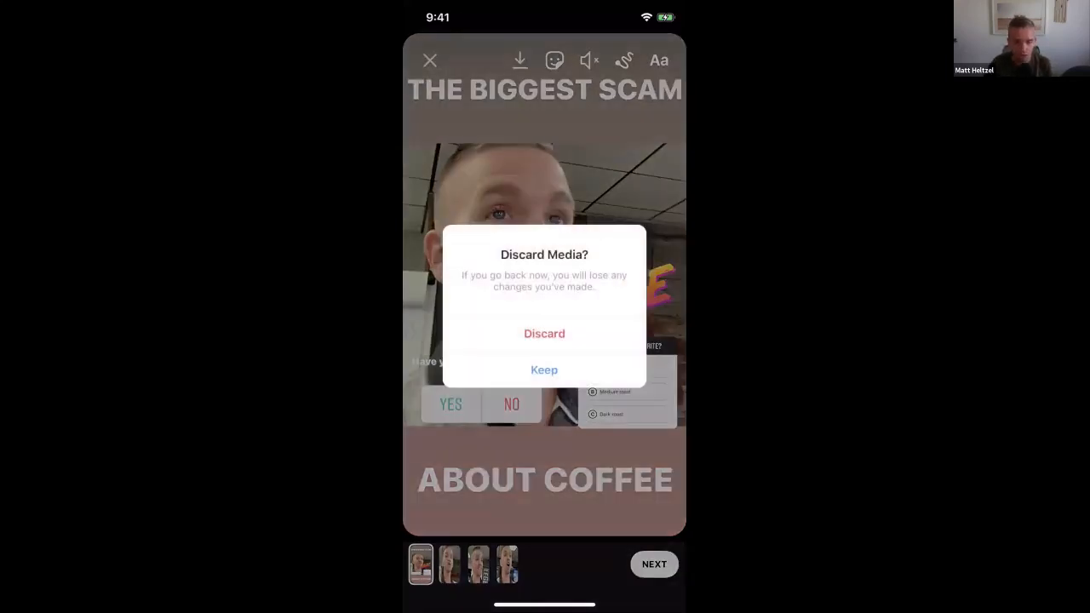